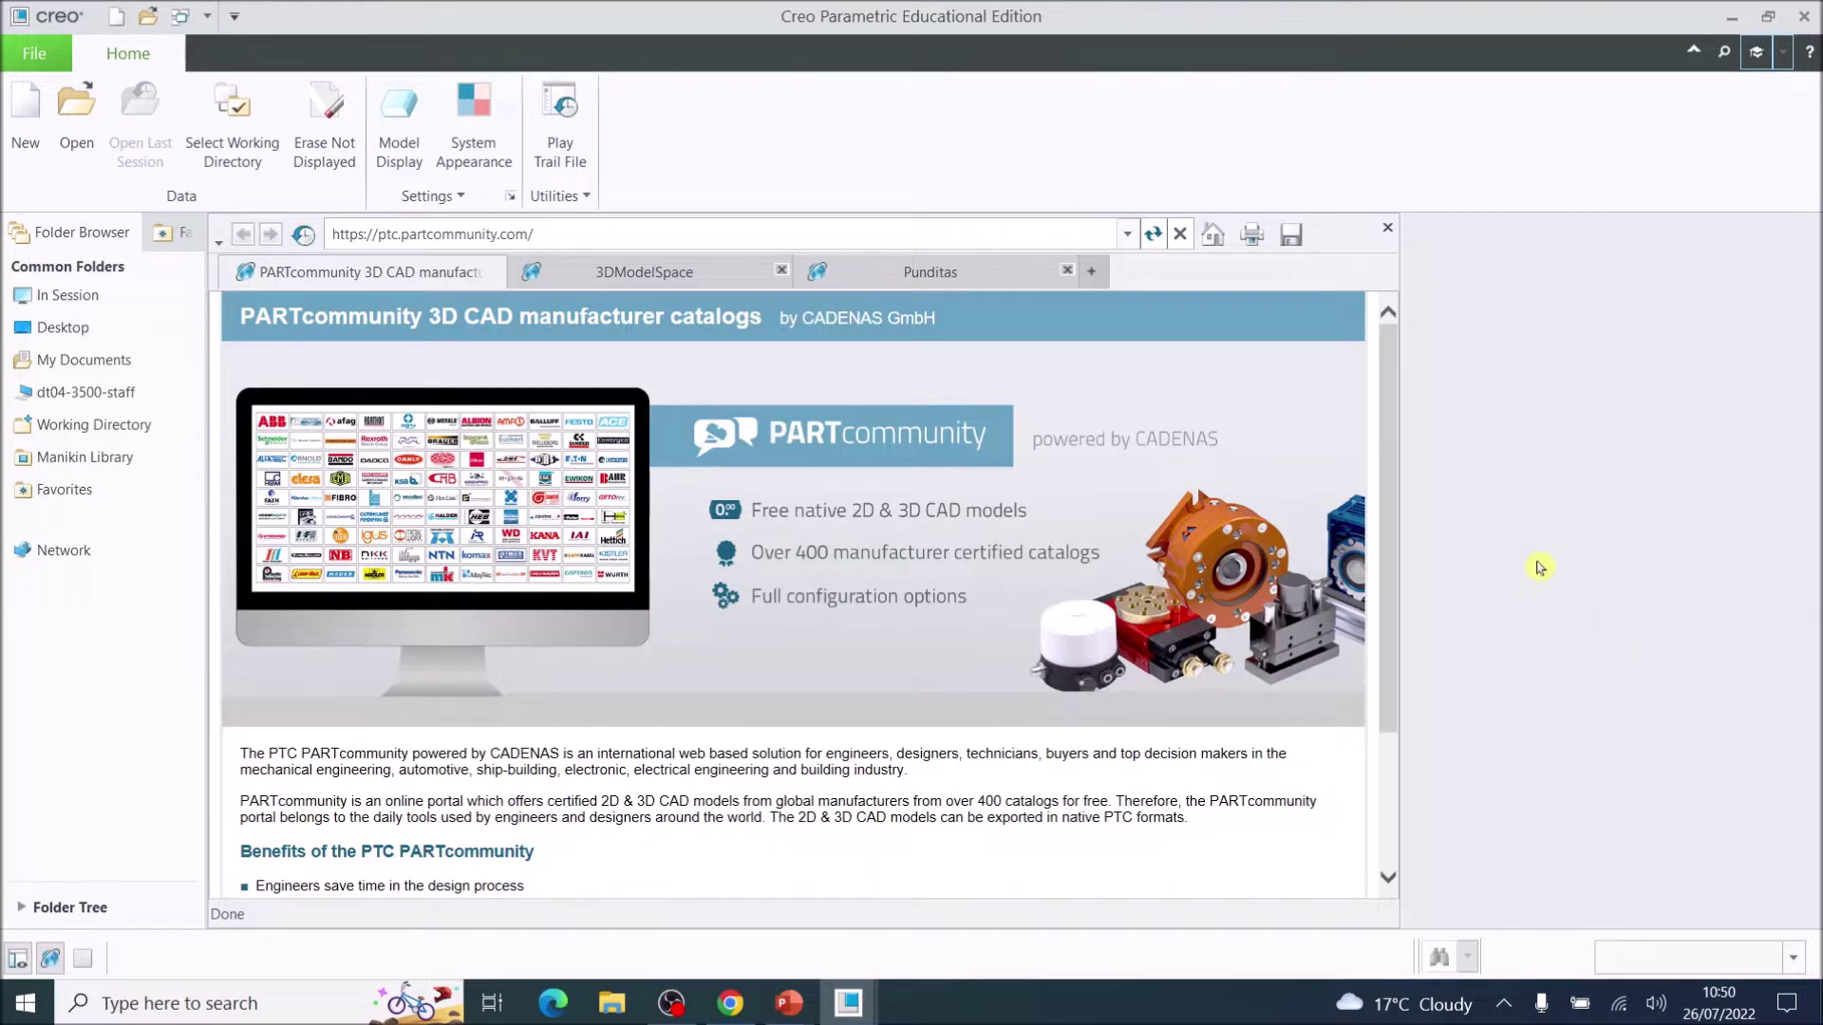
# Step: Create a new solid part named 608_Bearing using the default template
pyautogui.click(23, 114)
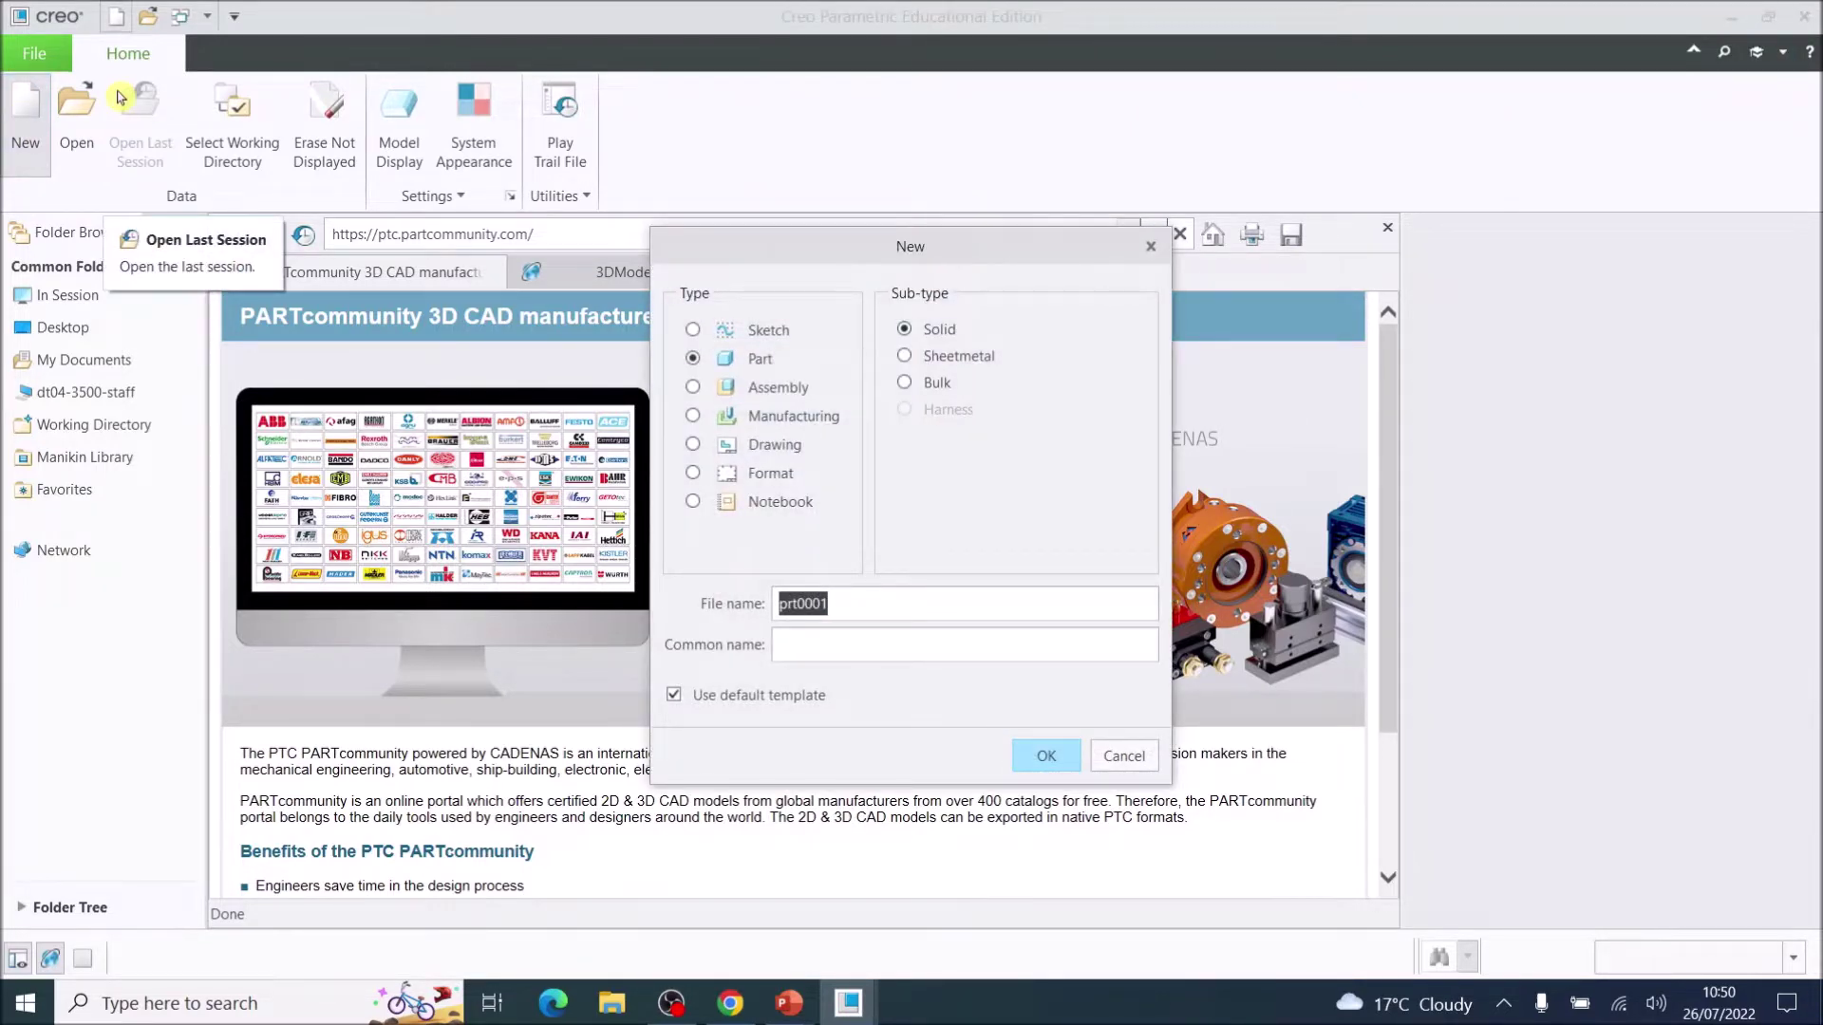
pyautogui.write('608')
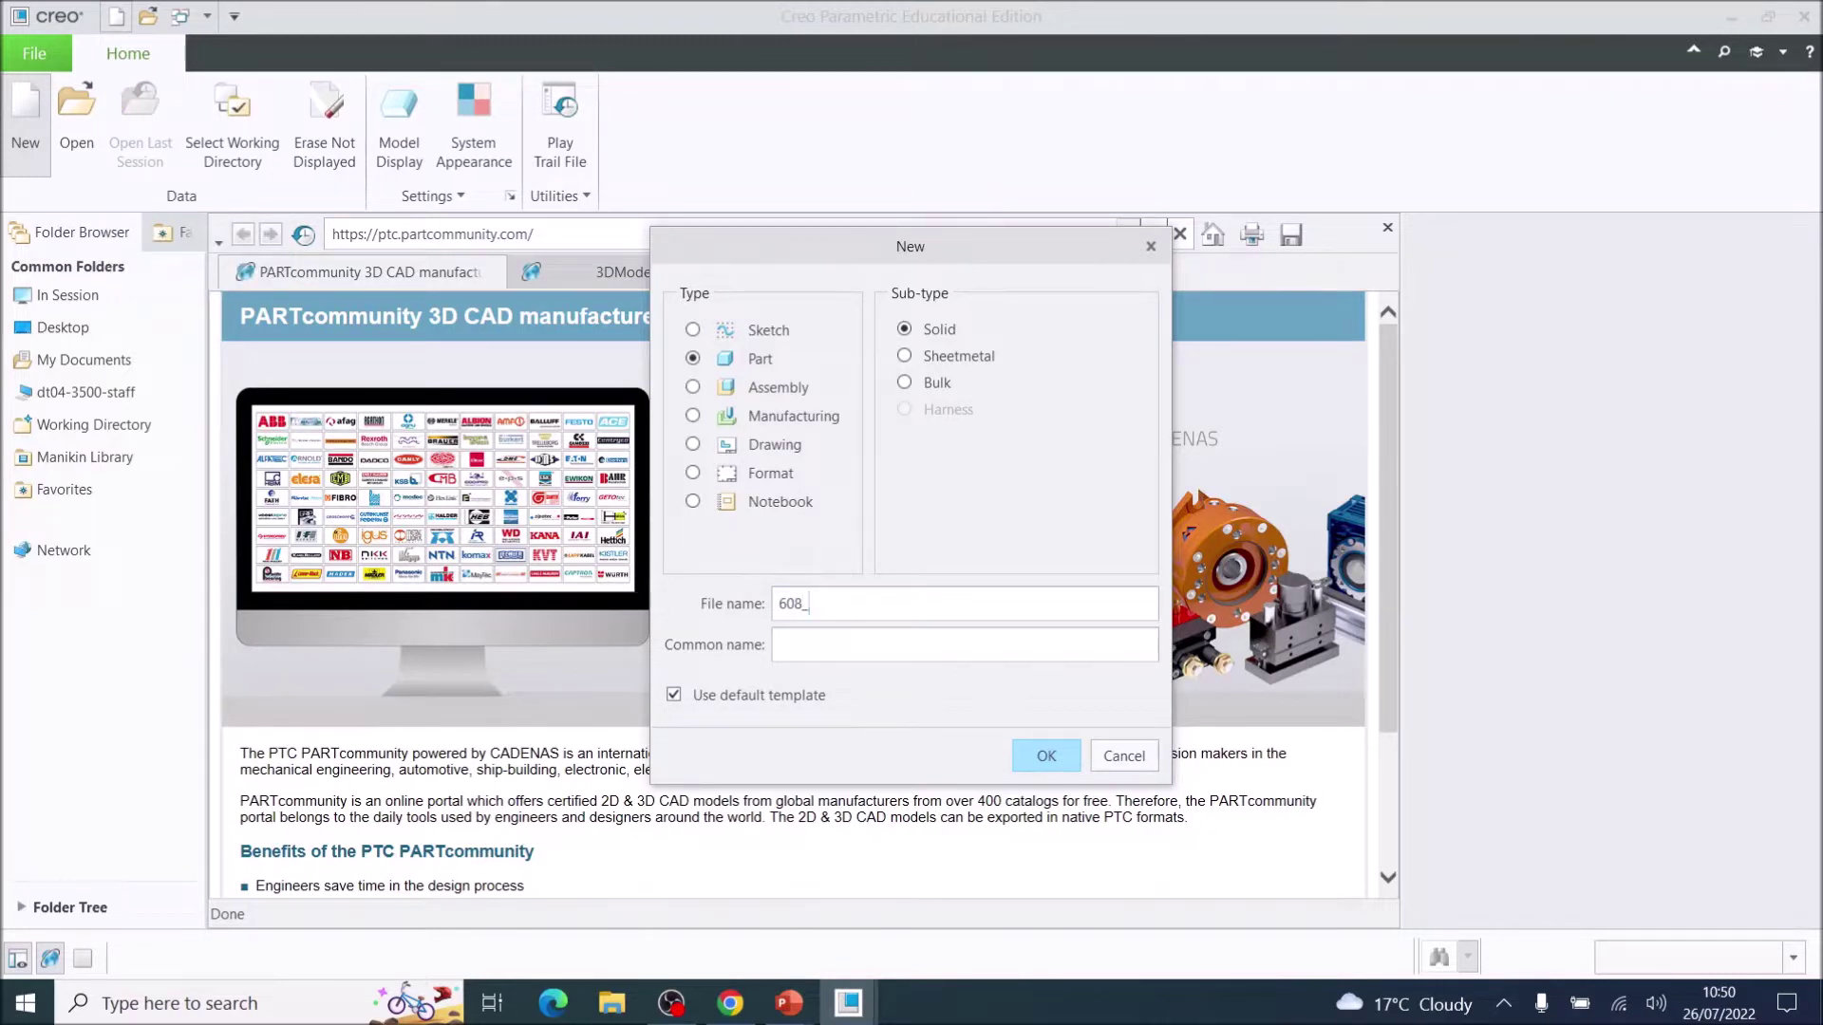
pyautogui.write('_Bearing')
pyautogui.click(1045, 759)
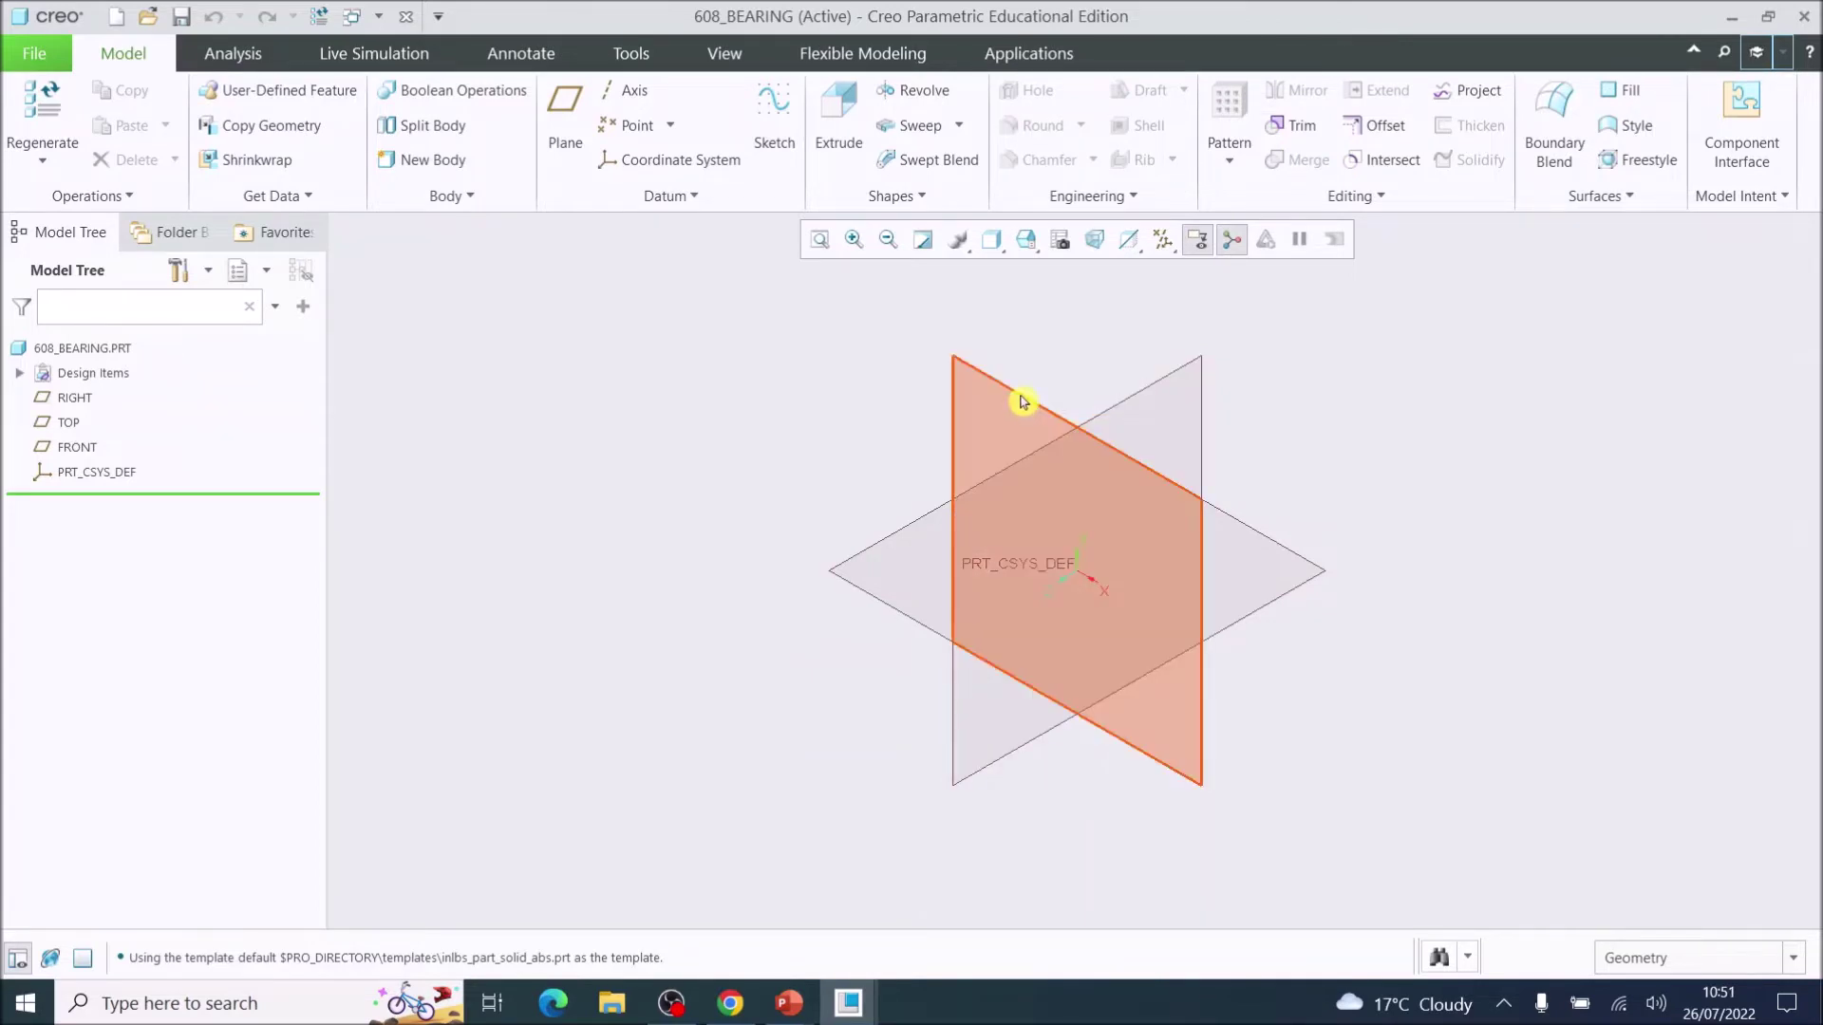
# Step: Highlight the RIGHT, FRONT and TOP datum planes one after another to examine their orientation
pyautogui.click(1146, 401)
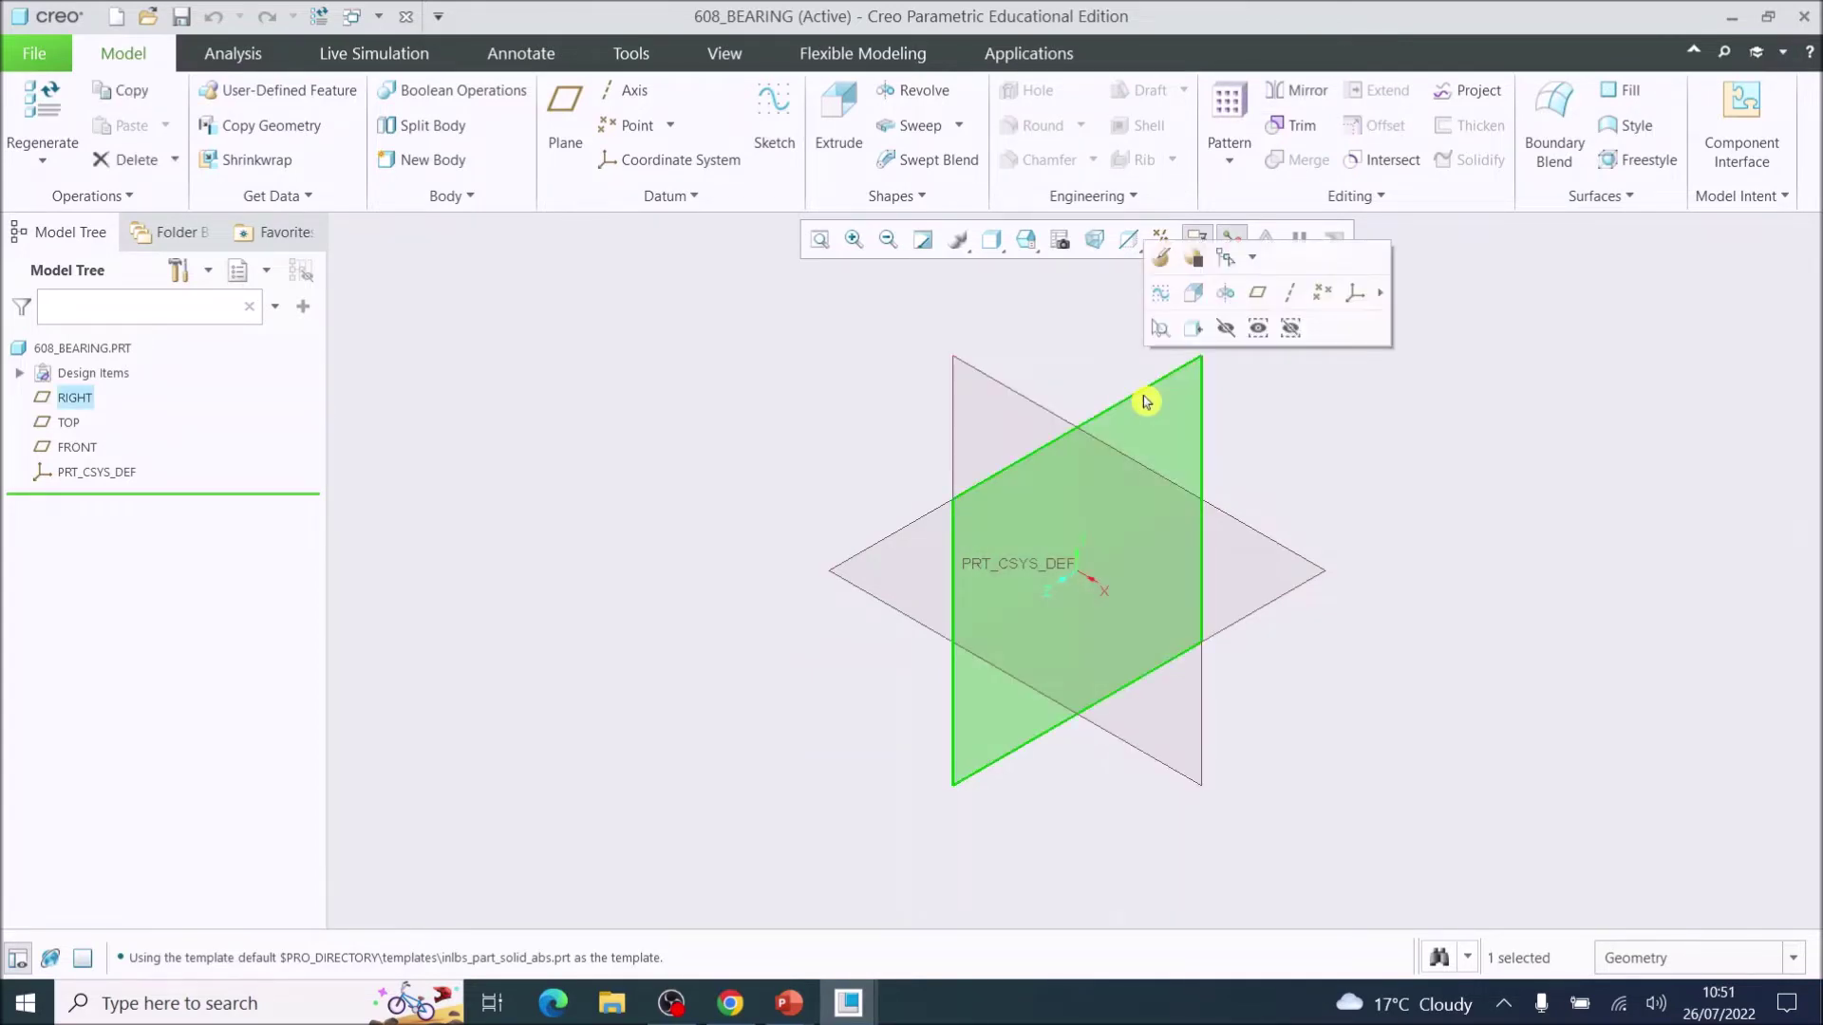
pyautogui.click(1008, 400)
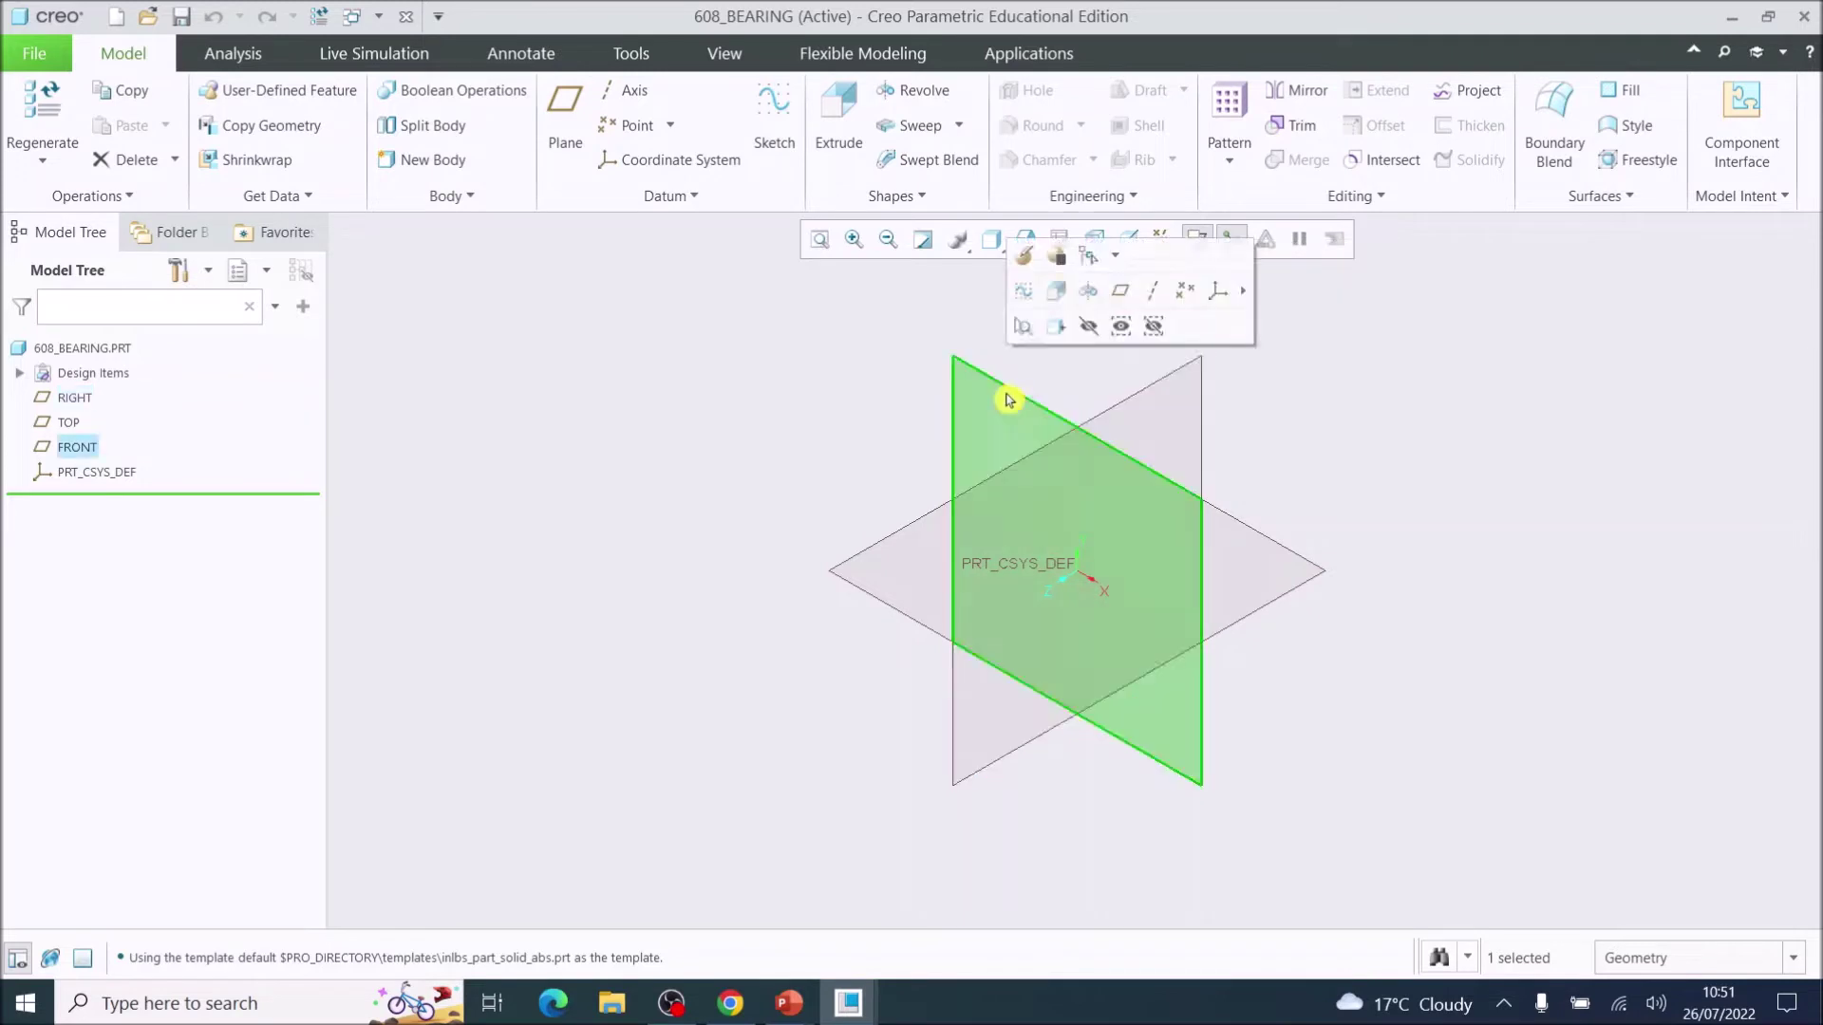
pyautogui.click(1284, 608)
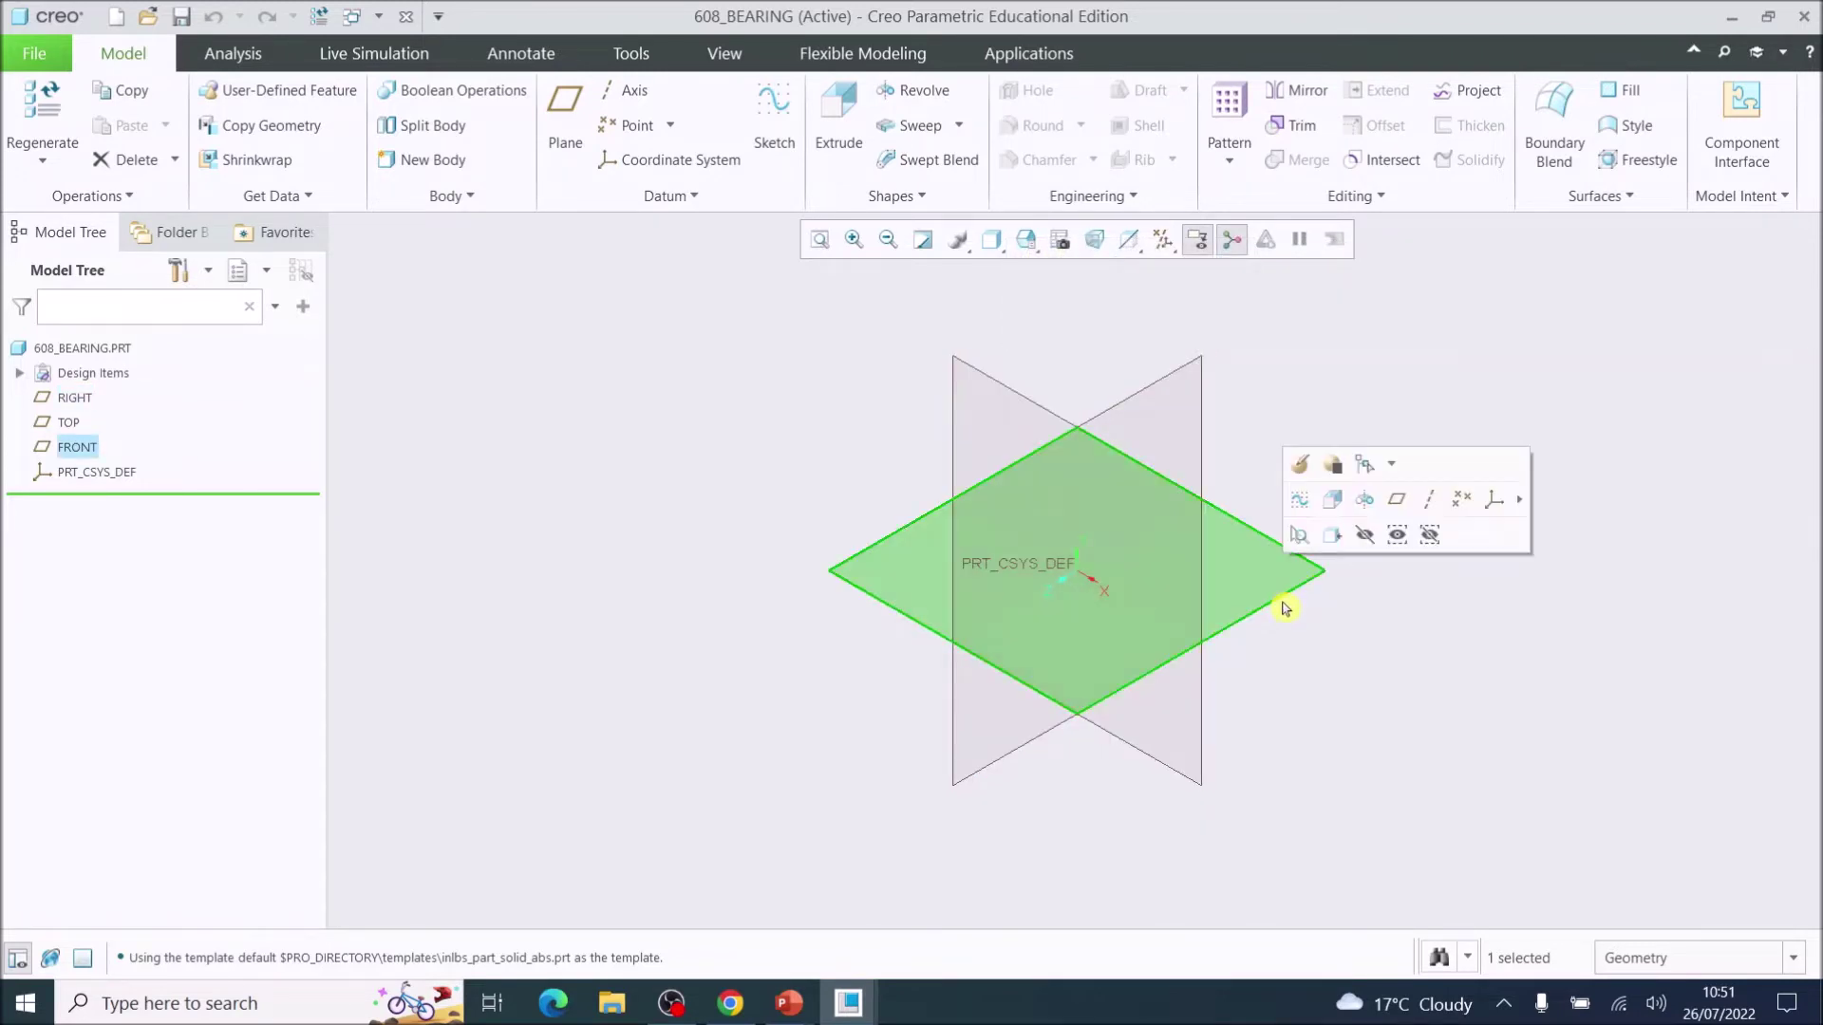
pyautogui.click(1155, 479)
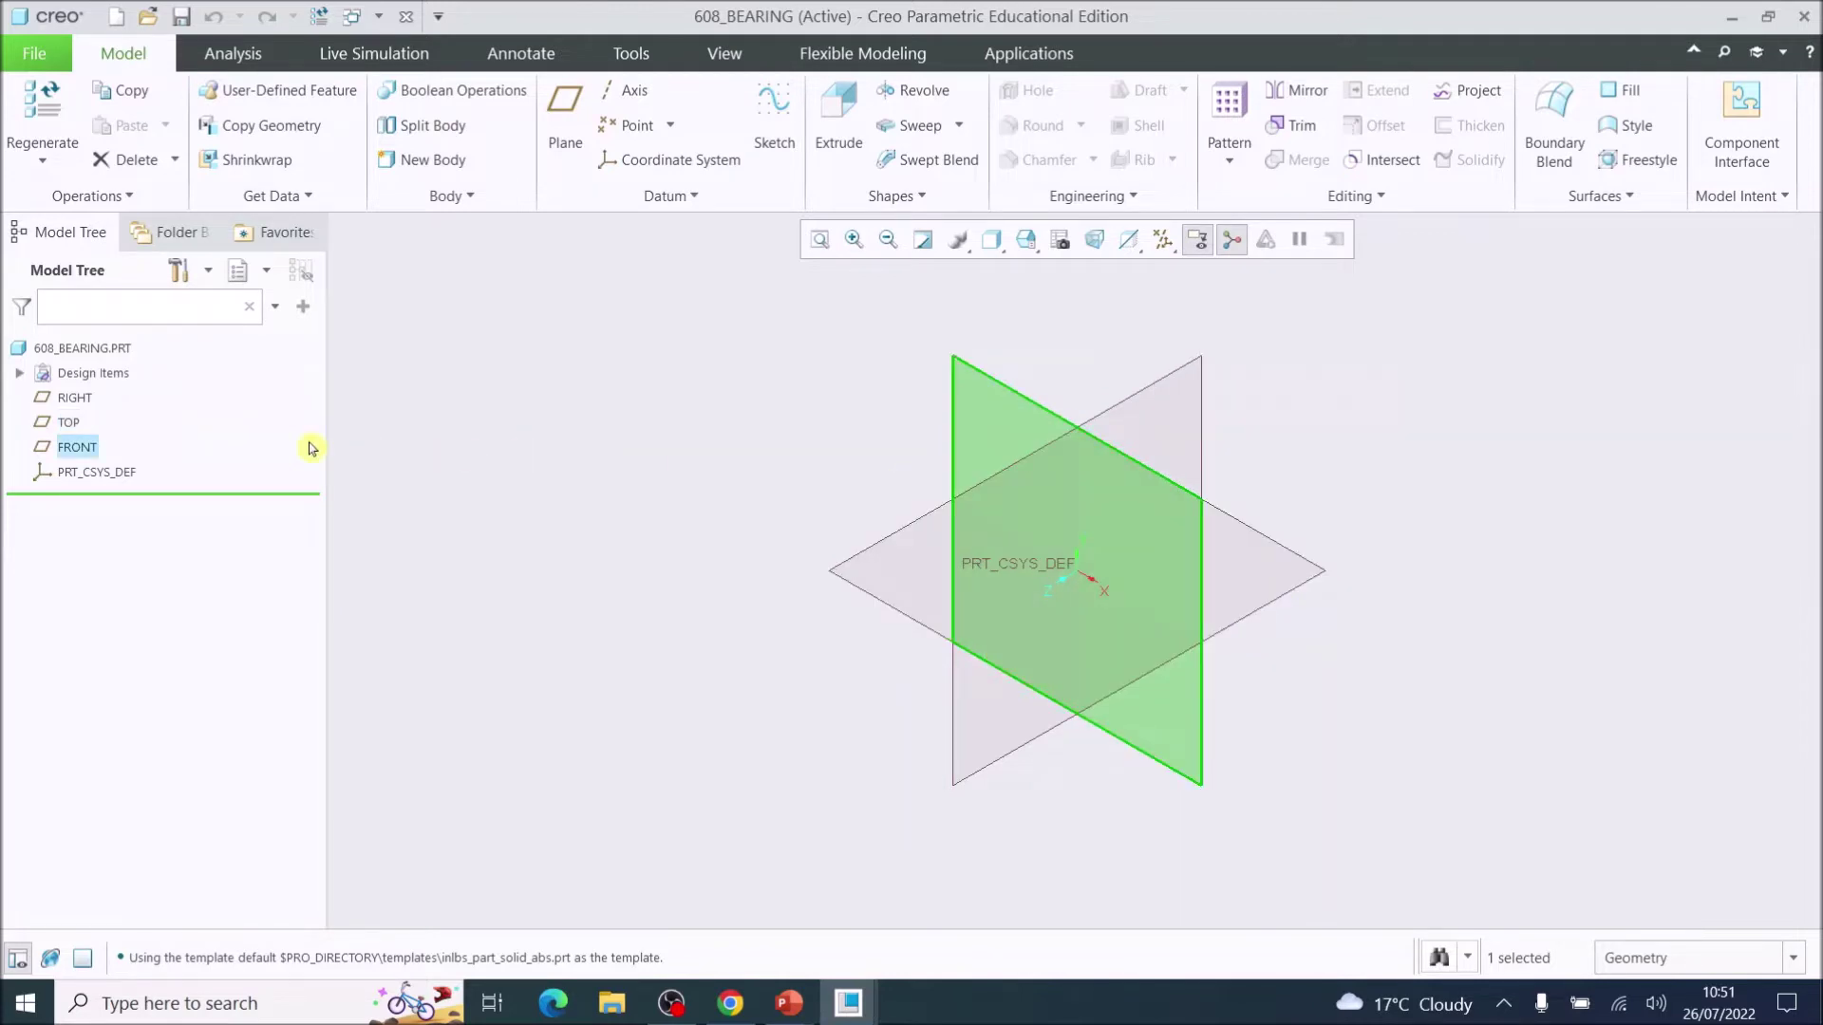
pyautogui.click(72, 423)
pyautogui.click(73, 398)
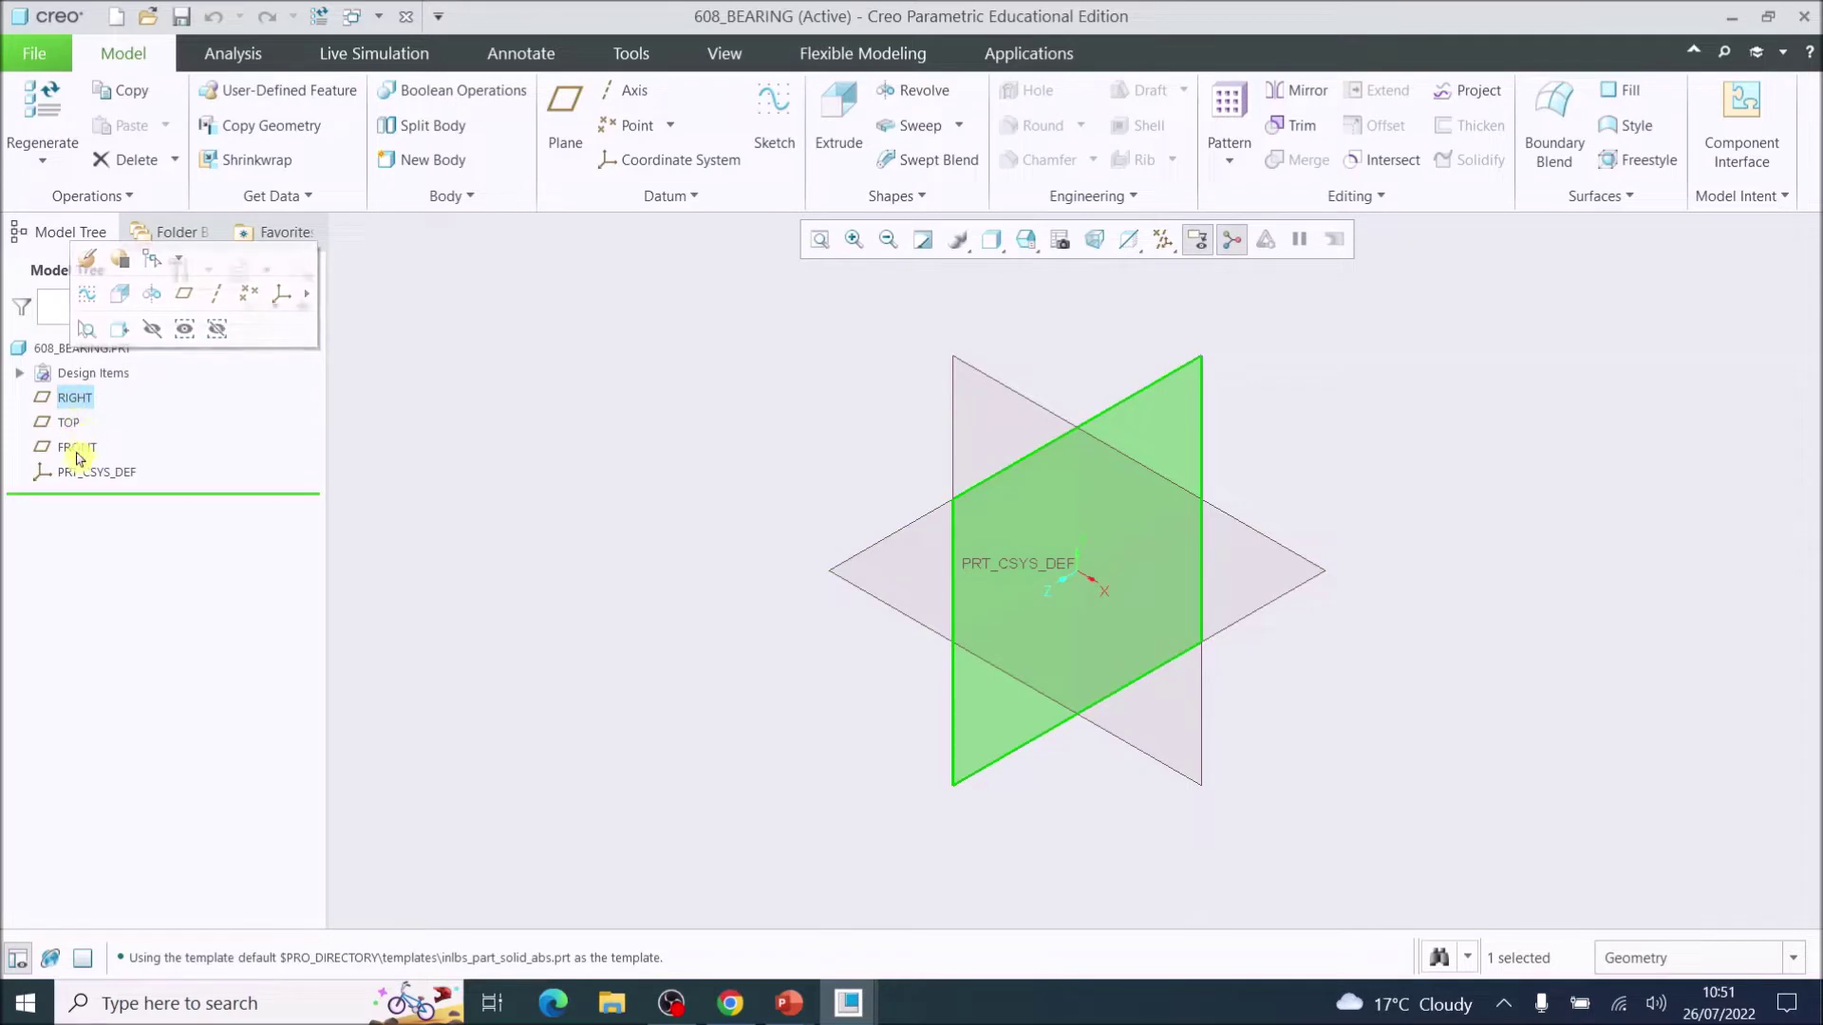
# Step: Start a sketch on the FRONT plane and draw a center rectangle about 238 by 135 around the origin
pyautogui.click(85, 449)
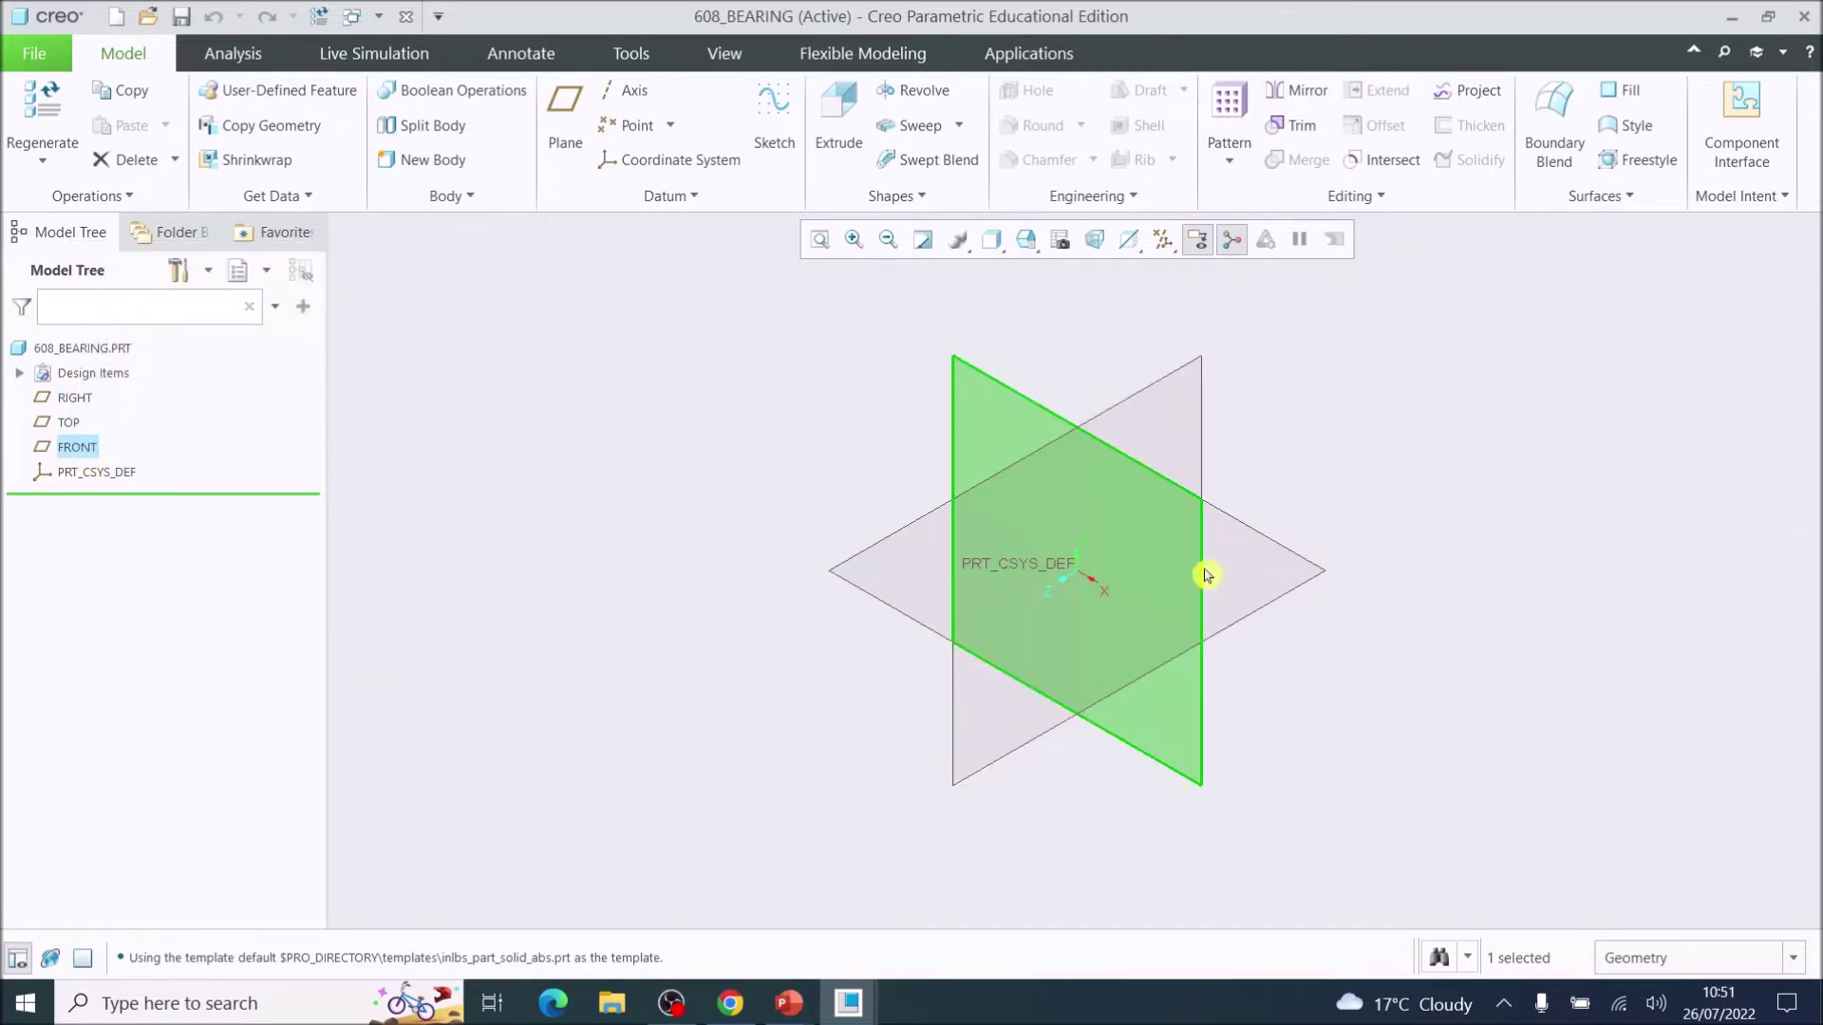
pyautogui.click(775, 118)
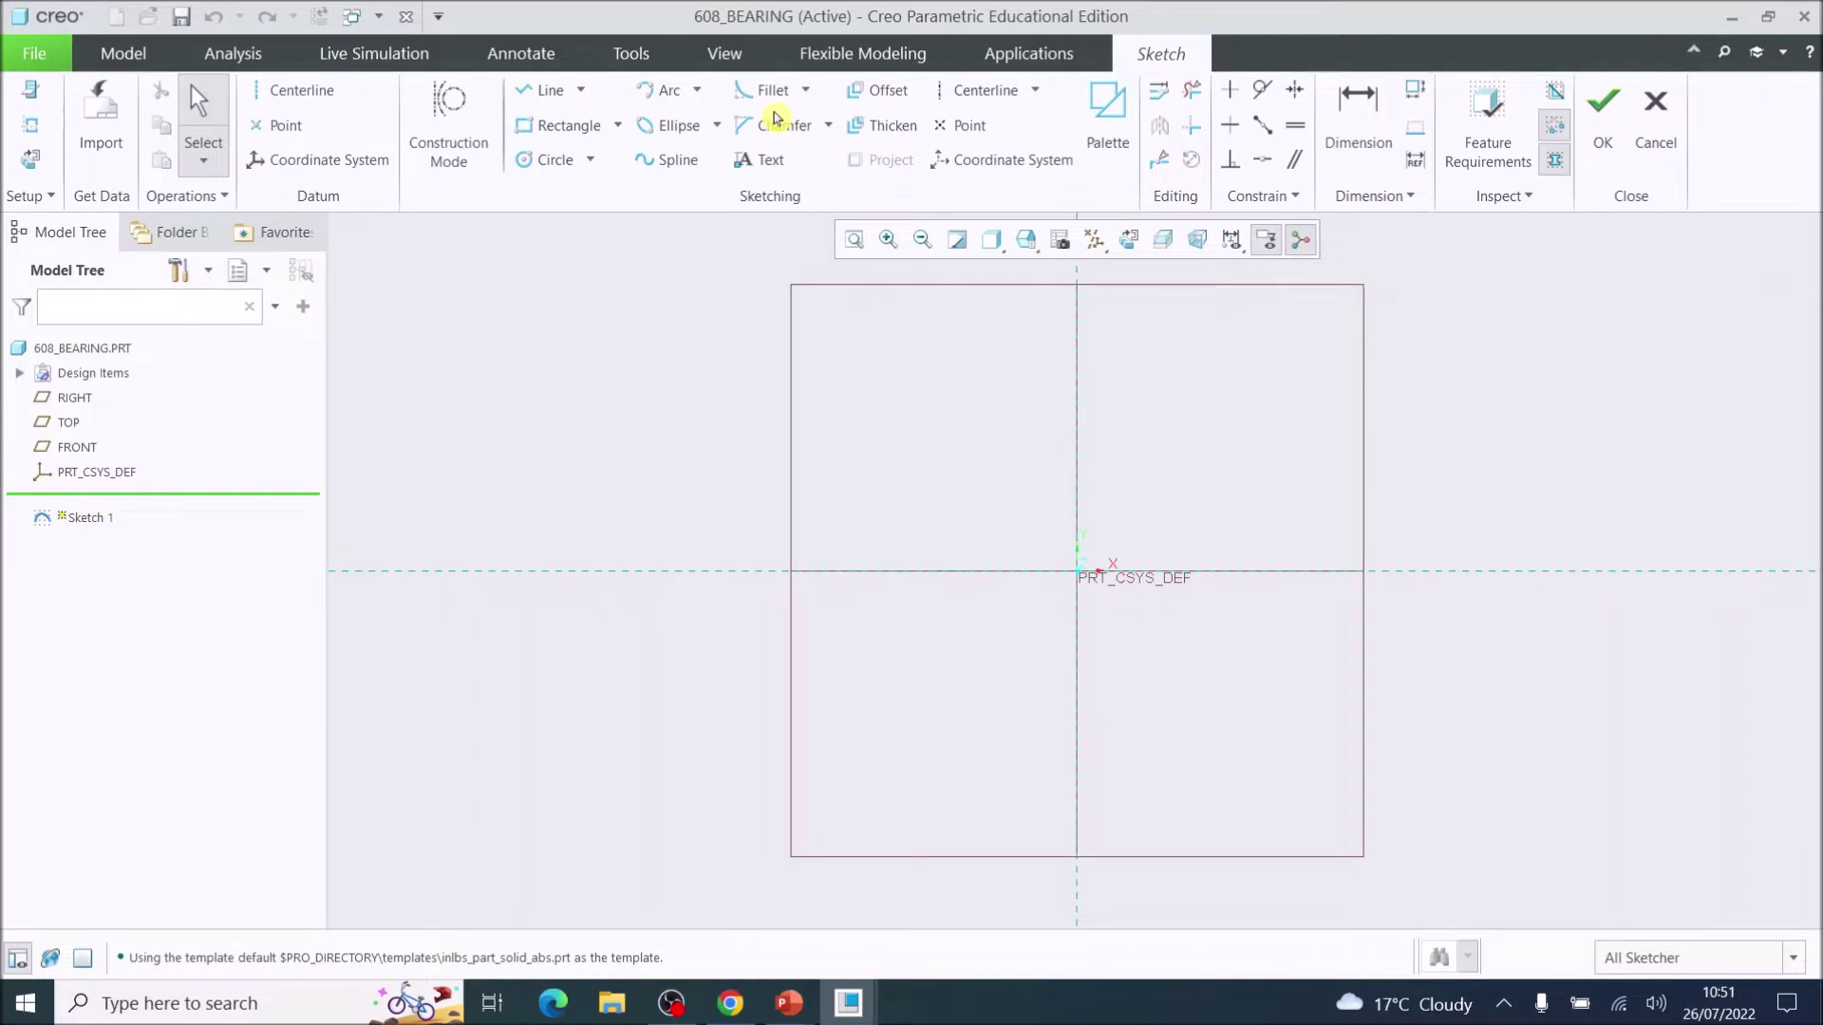
pyautogui.click(622, 129)
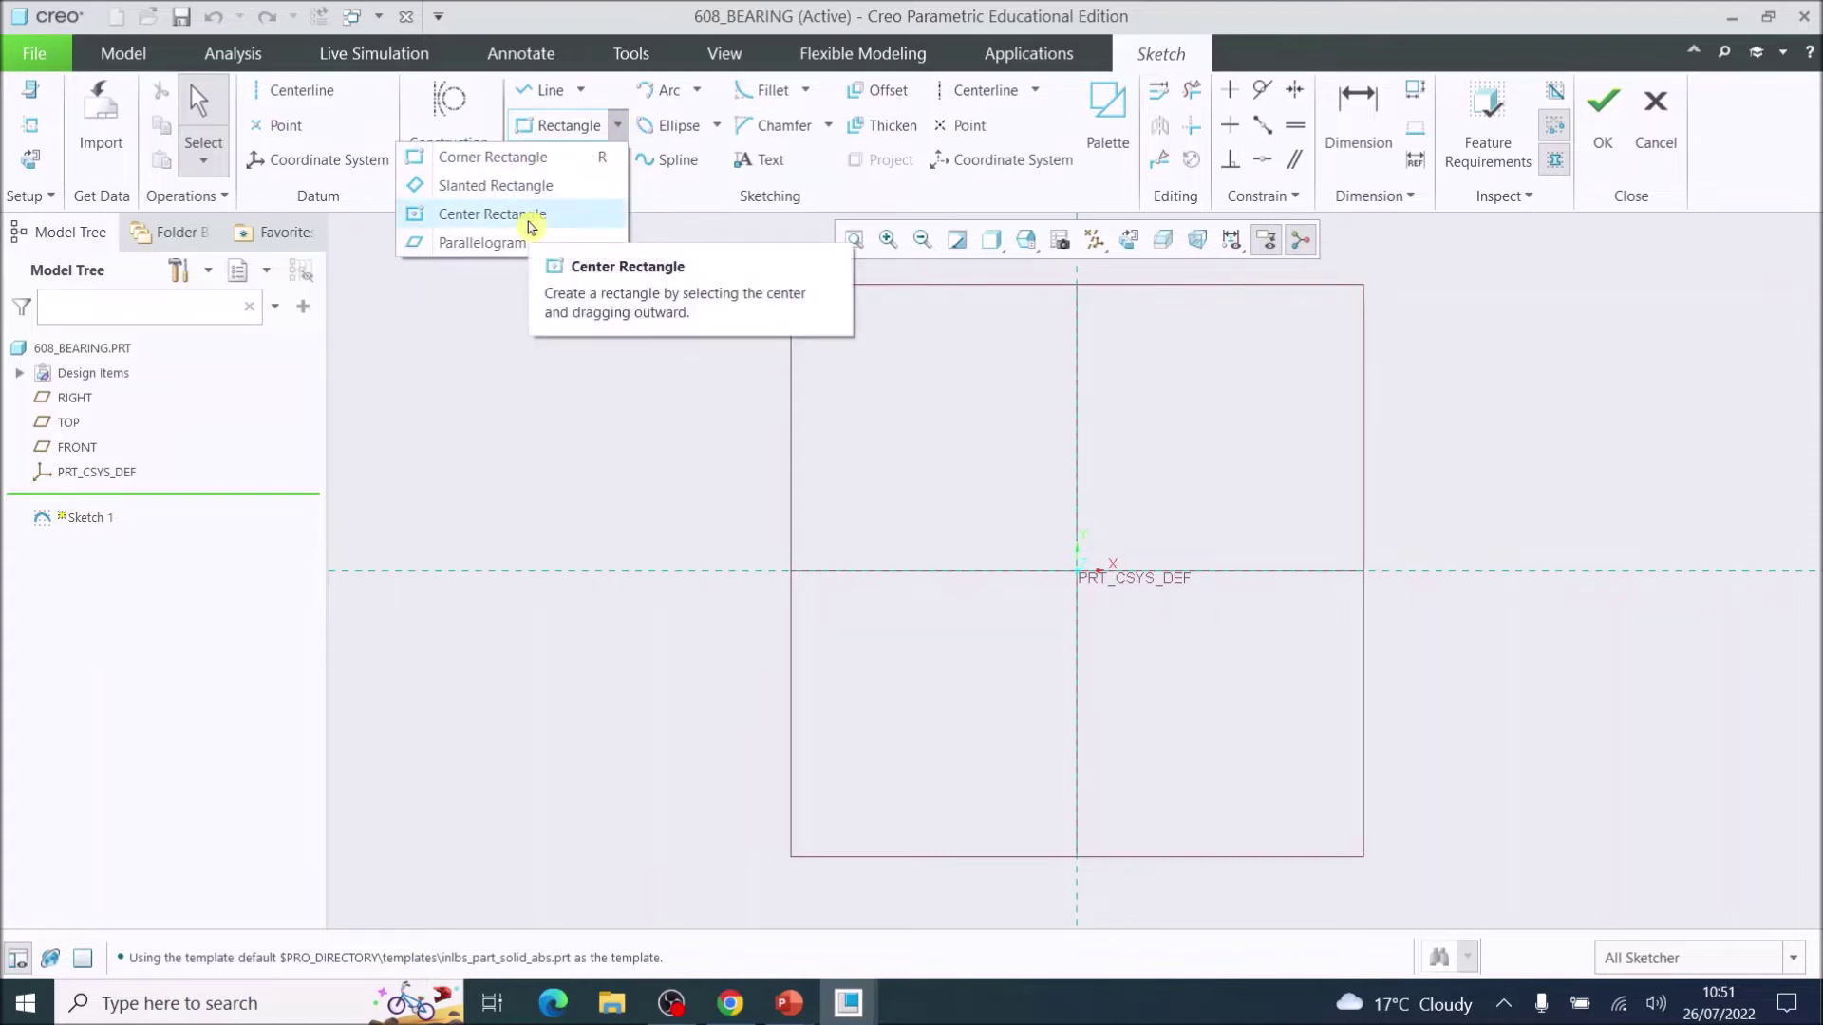
pyautogui.click(530, 226)
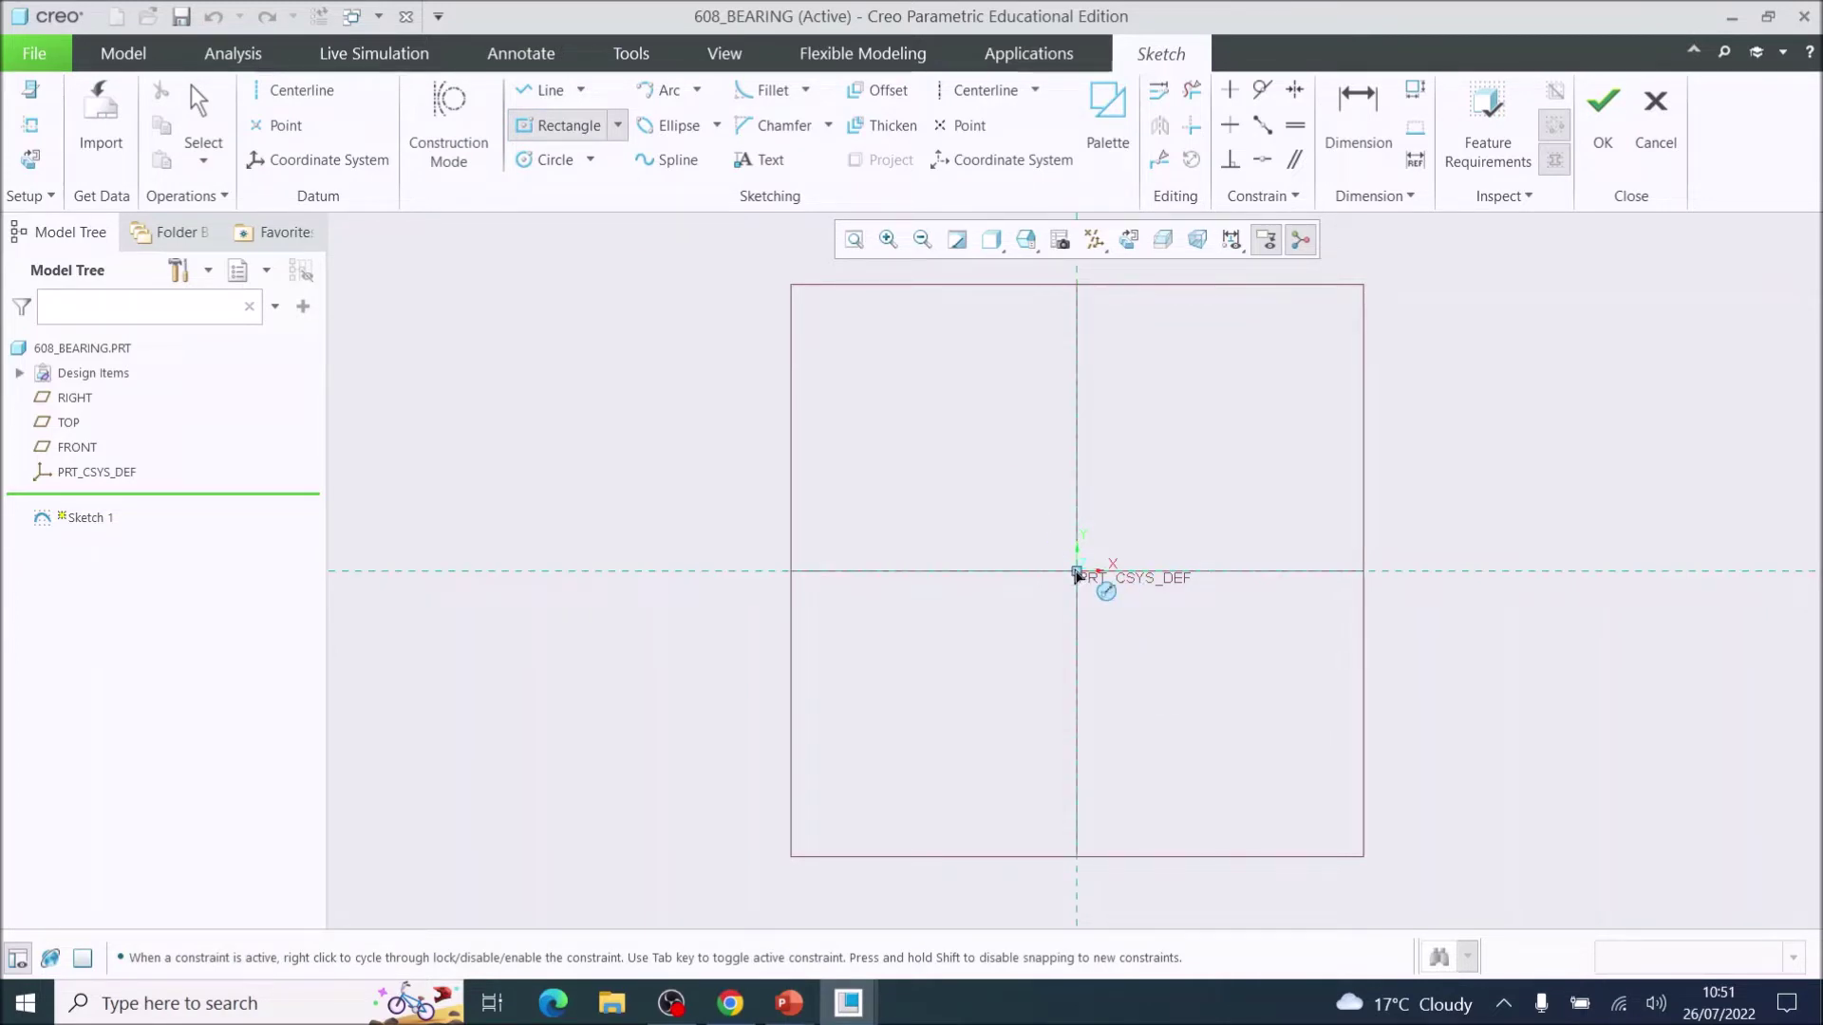
pyautogui.click(1076, 571)
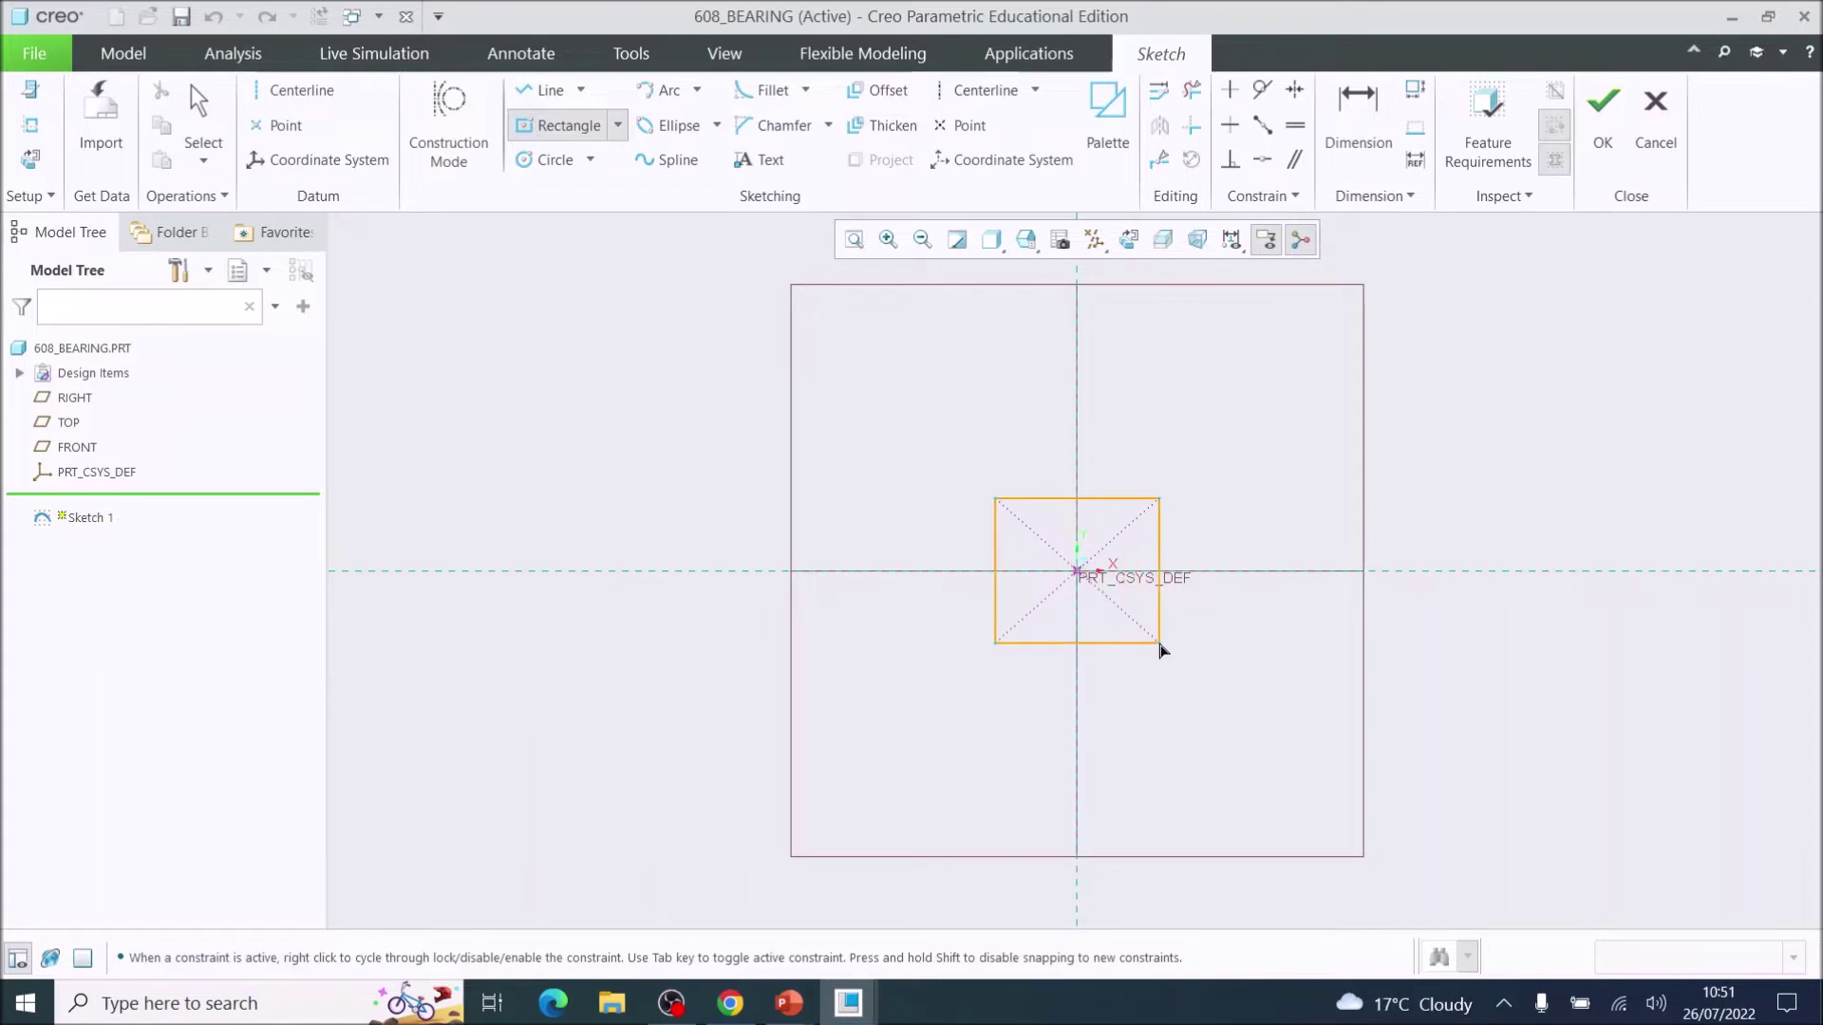
pyautogui.click(1212, 651)
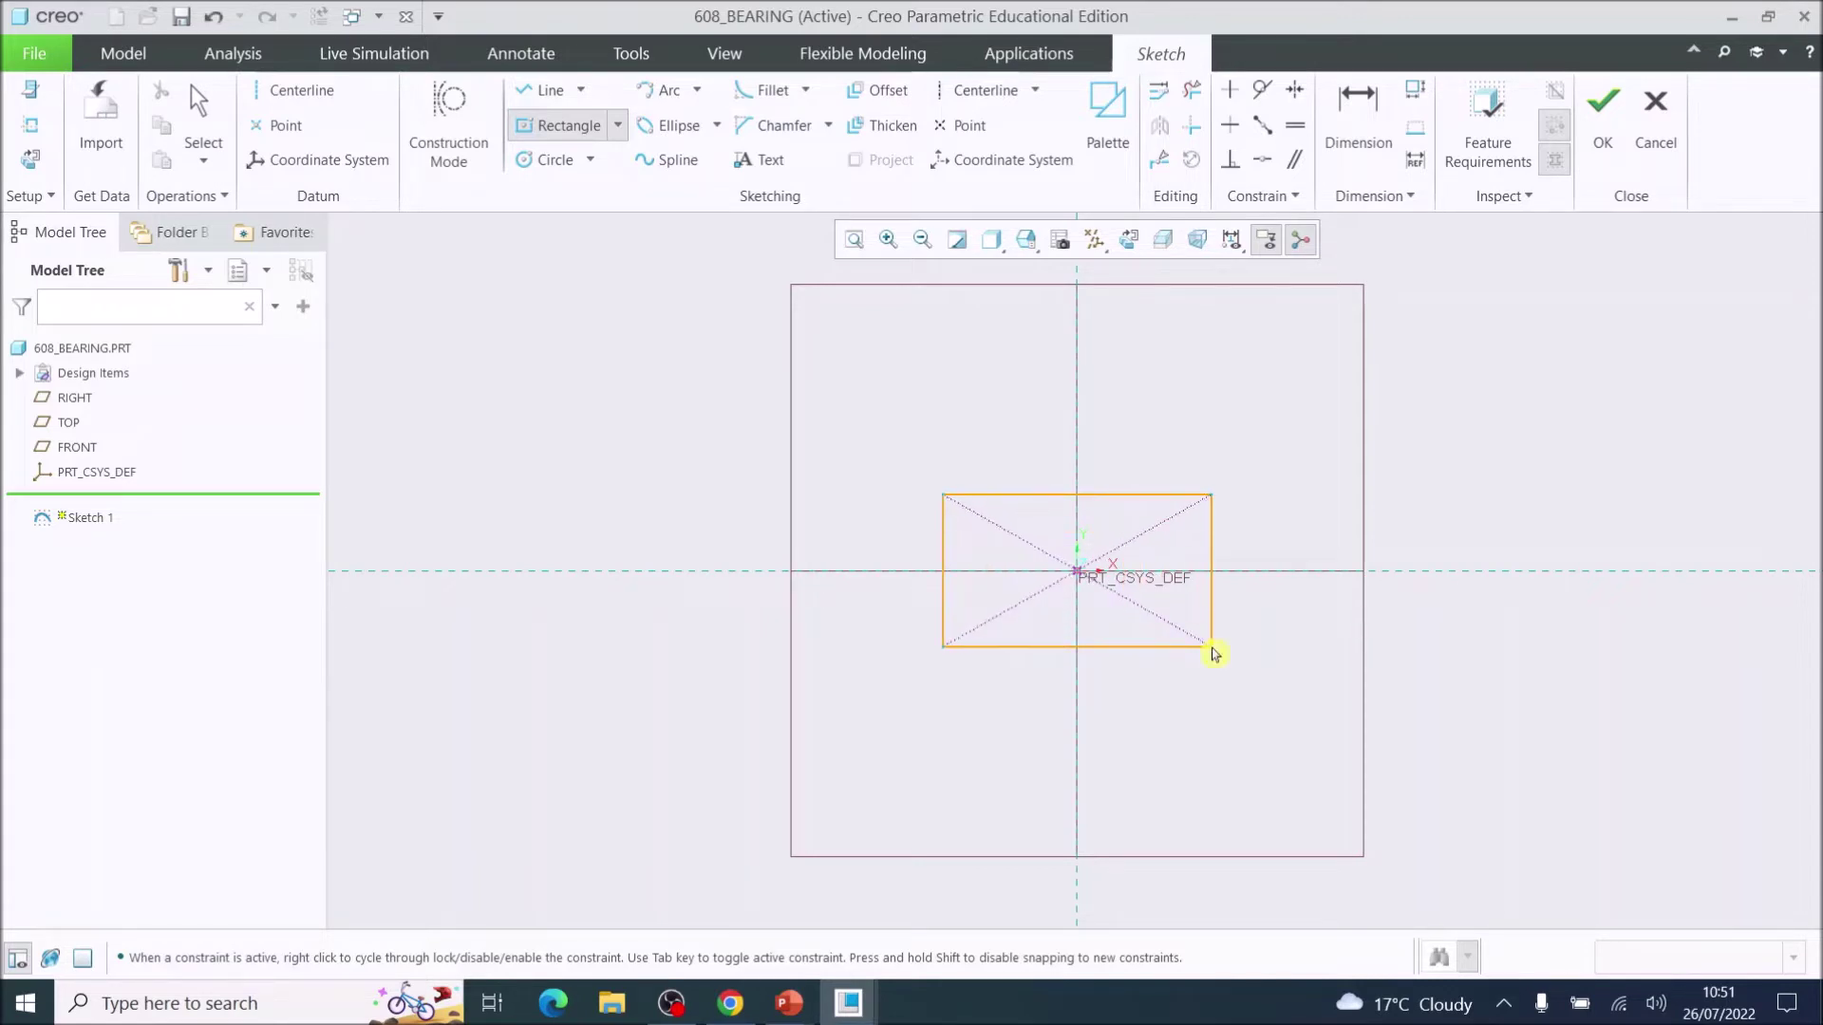
pyautogui.middleClick(1242, 669)
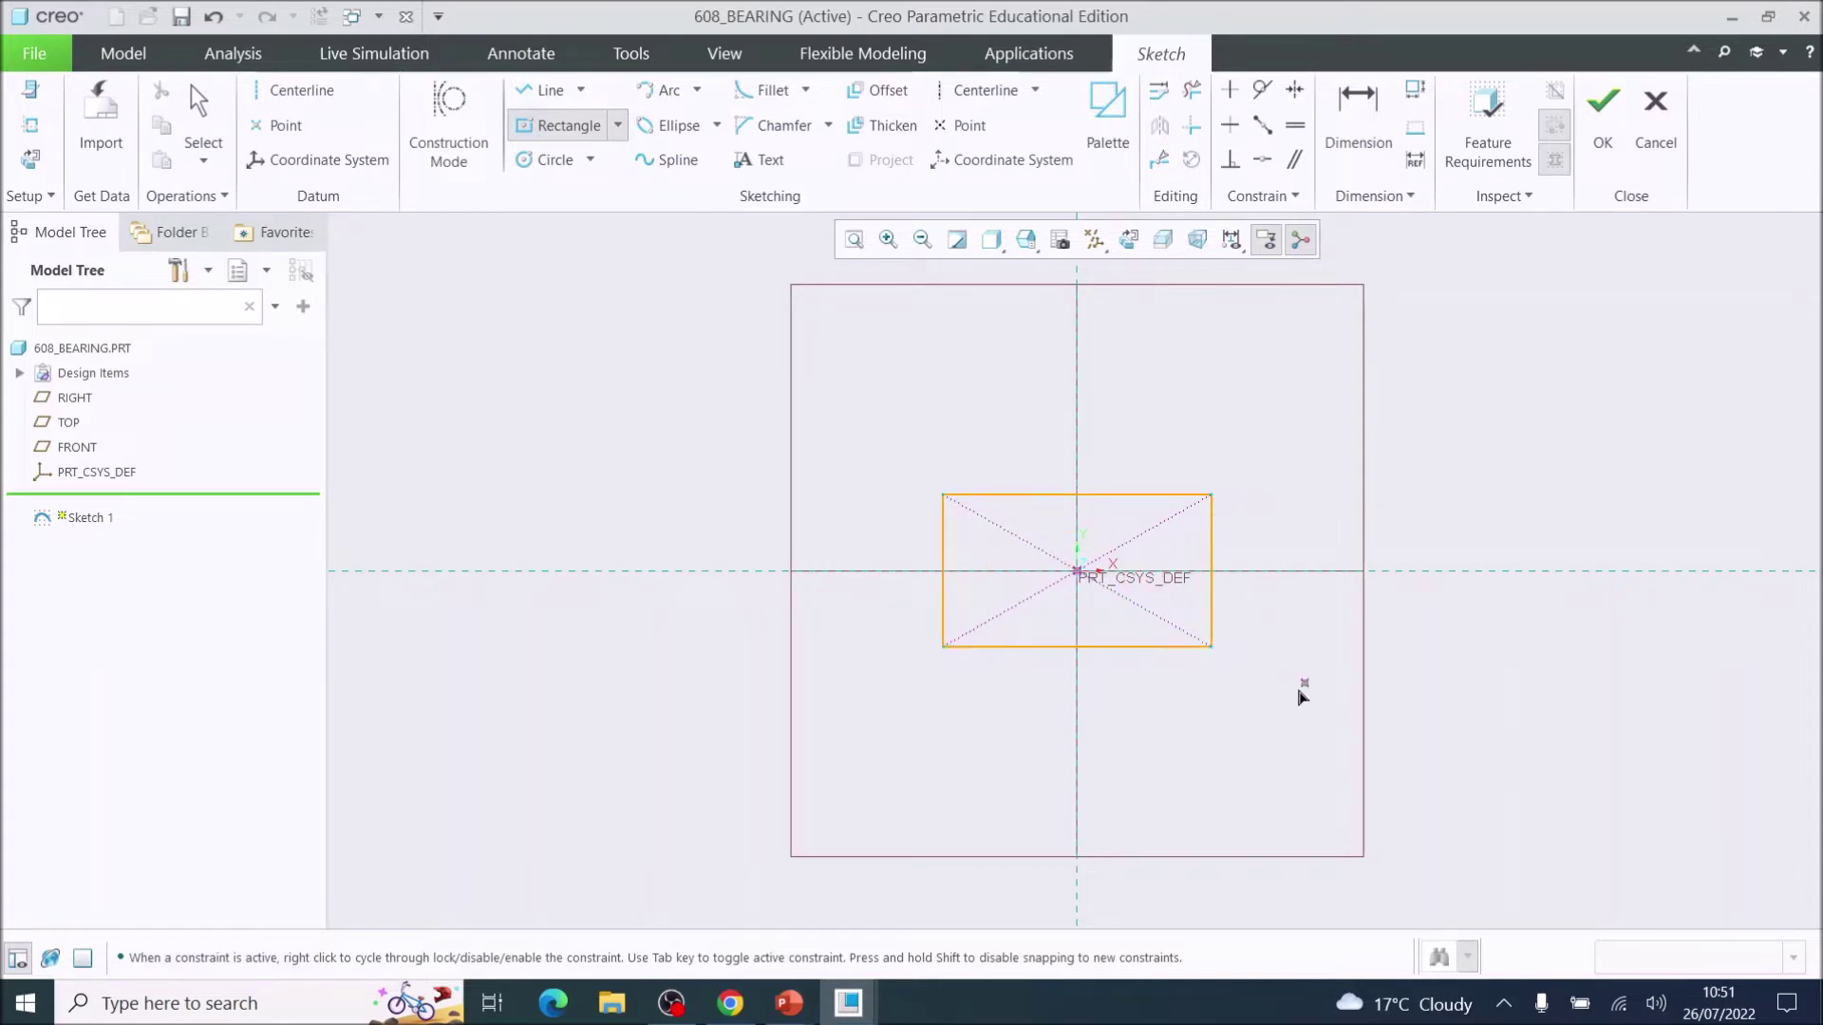
# Step: Set both the width and the height of the center rectangle to 7
pyautogui.click(1364, 133)
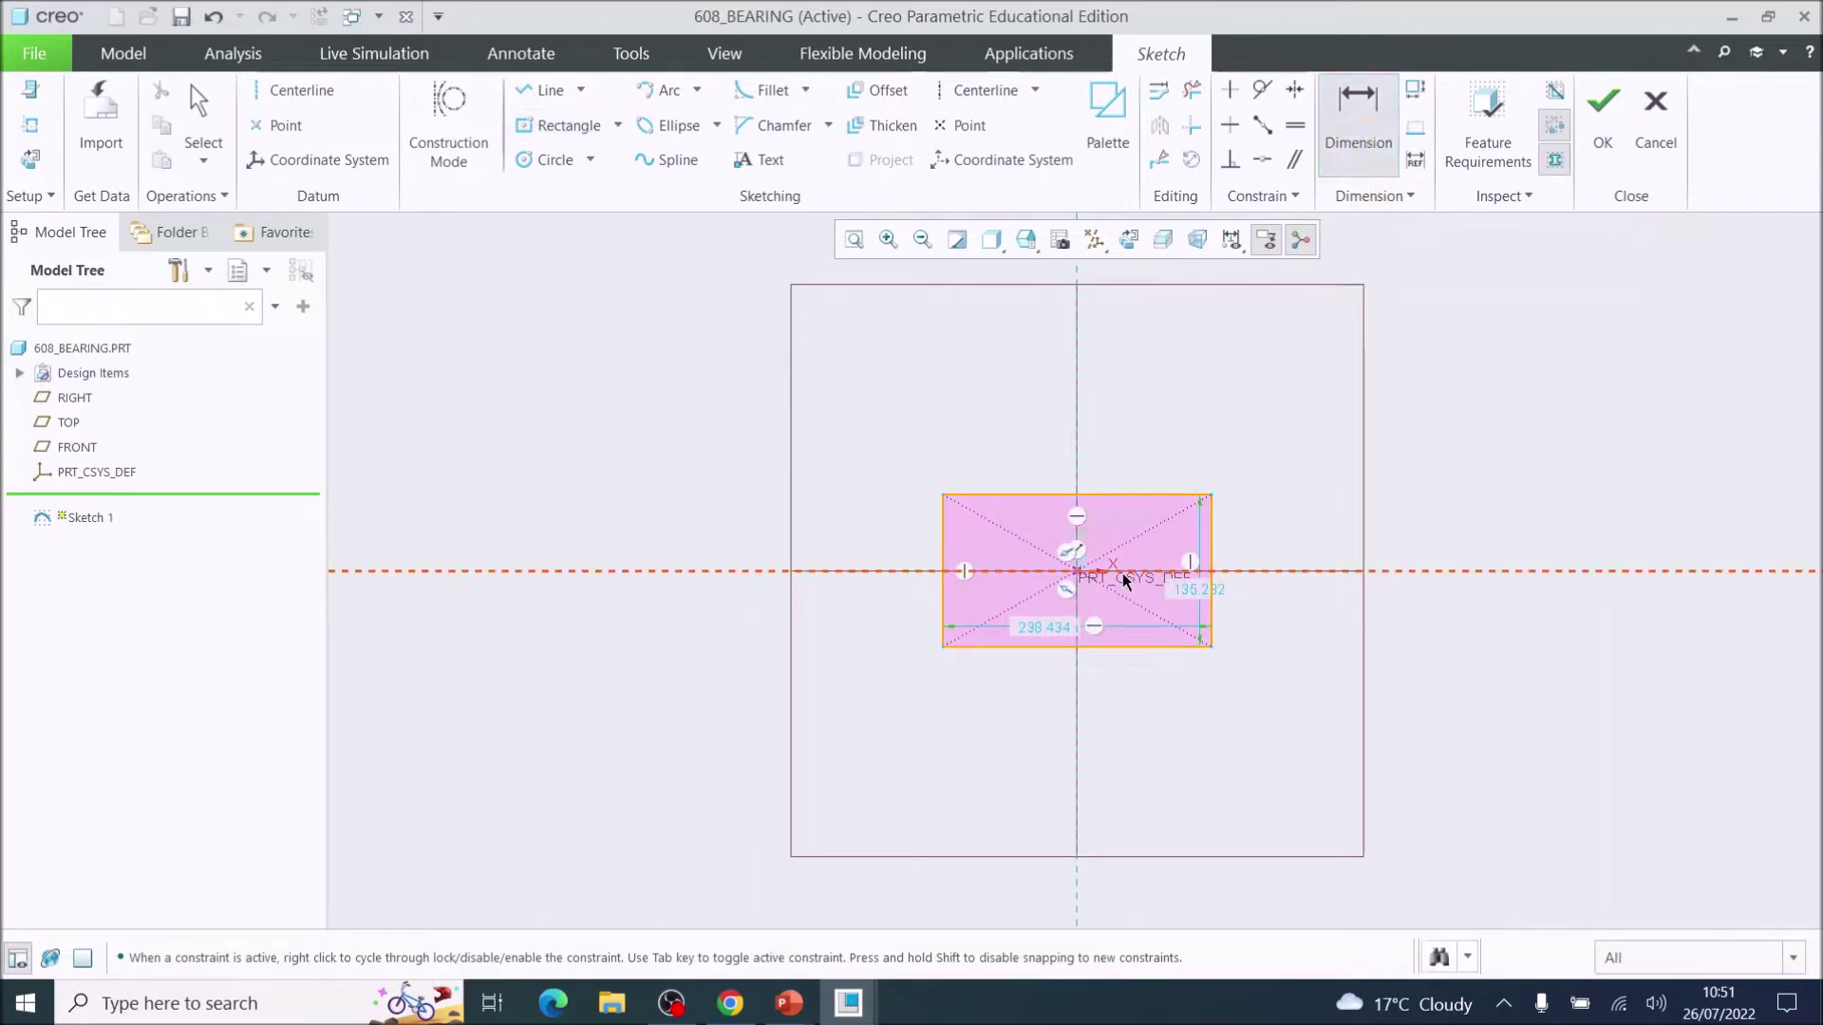
pyautogui.scroll(3, 1123, 582)
pyautogui.scroll(2, 1123, 582)
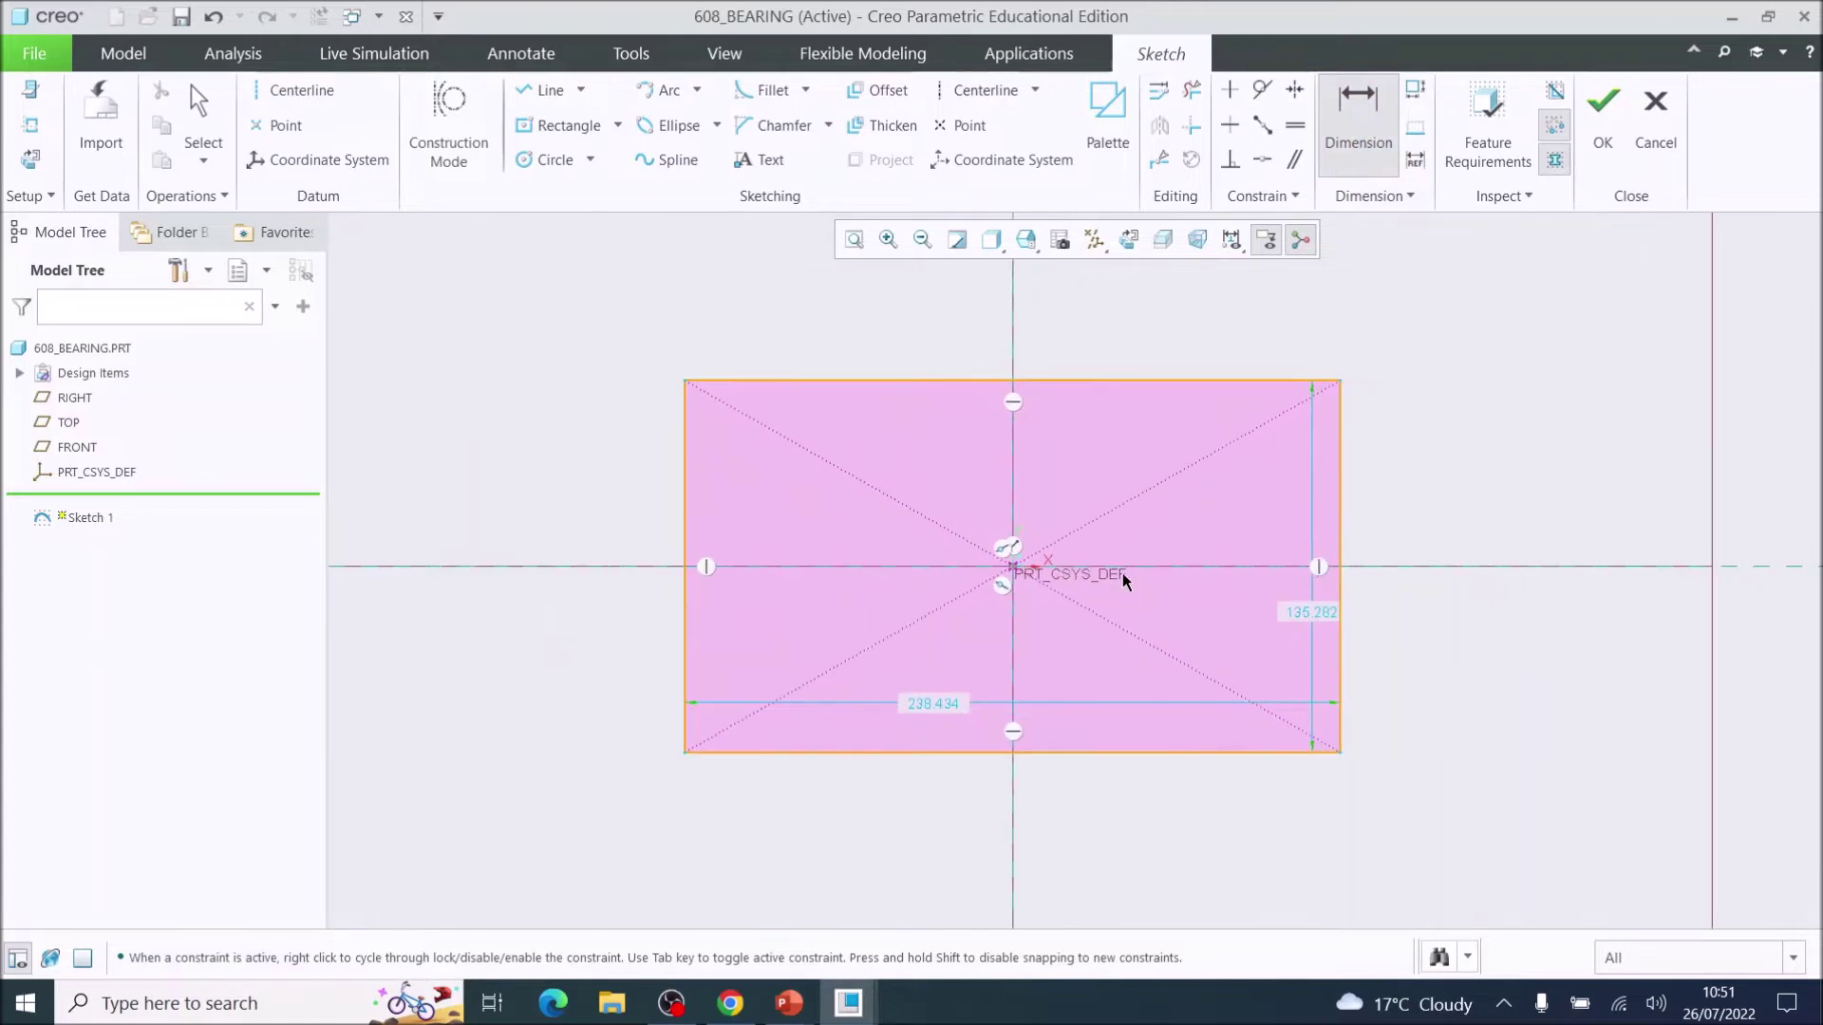
pyautogui.doubleClick(928, 710)
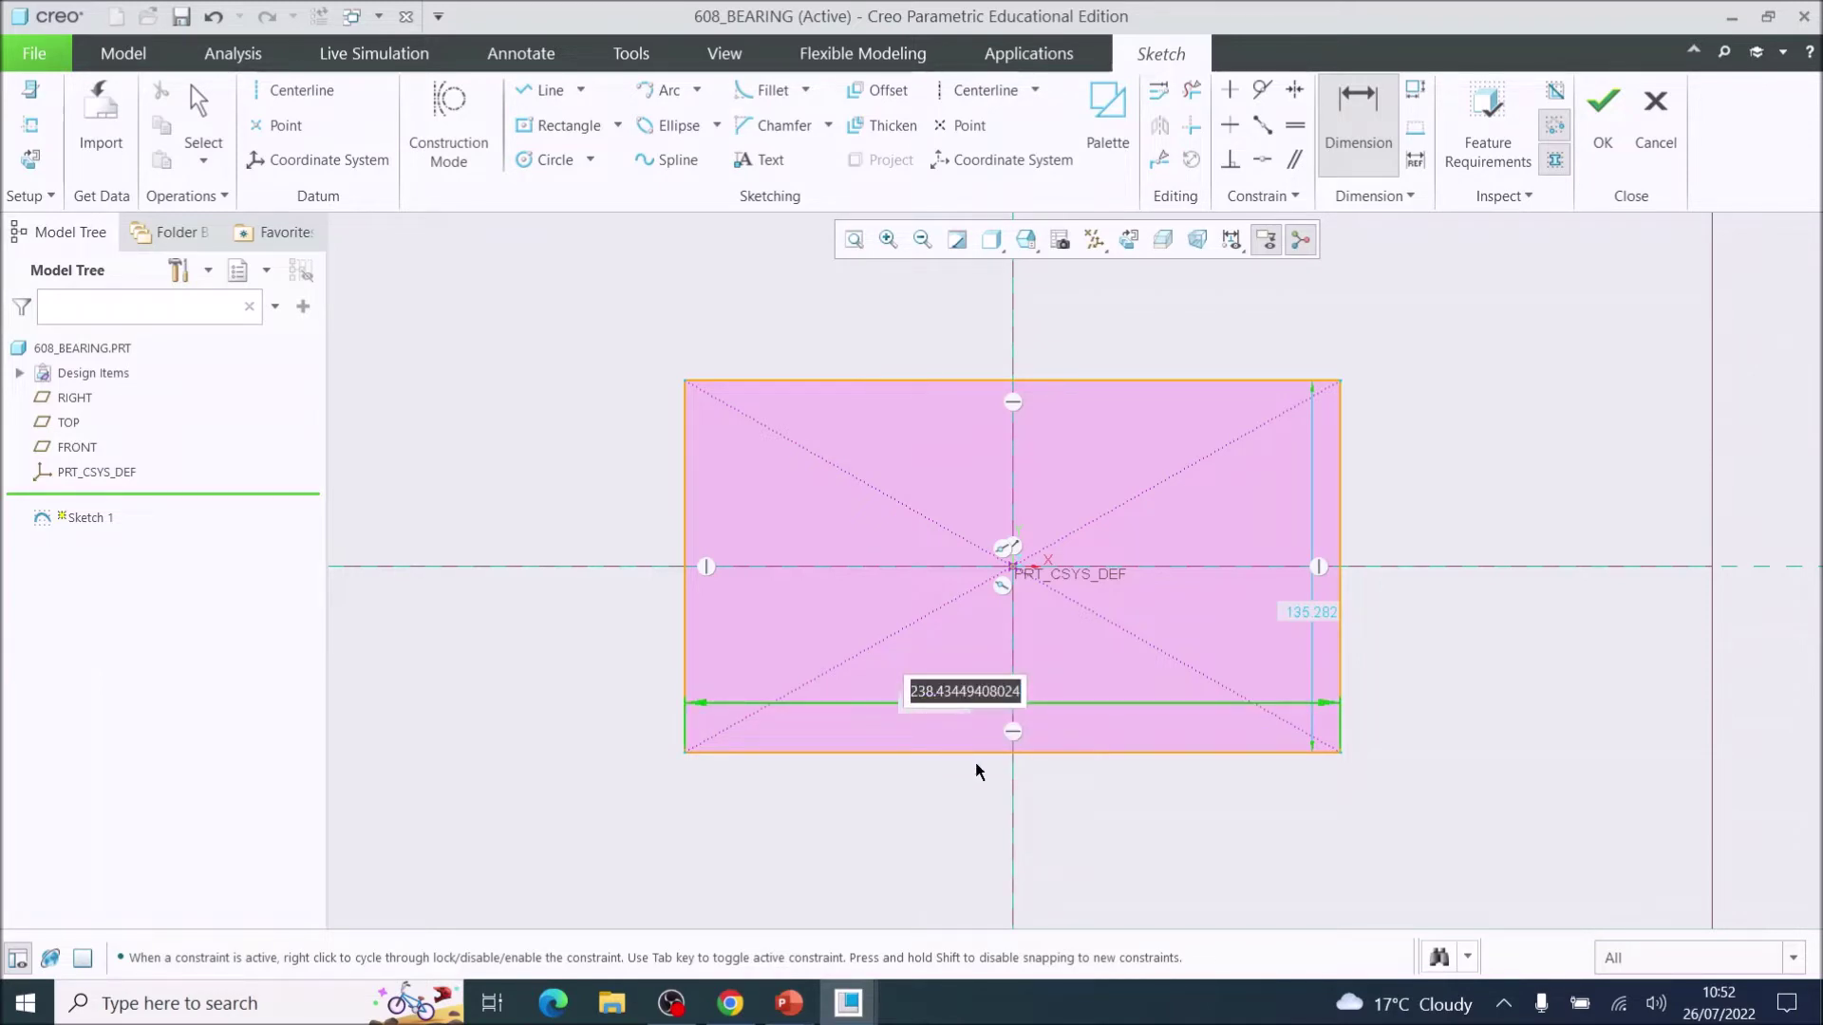
pyautogui.write('7')
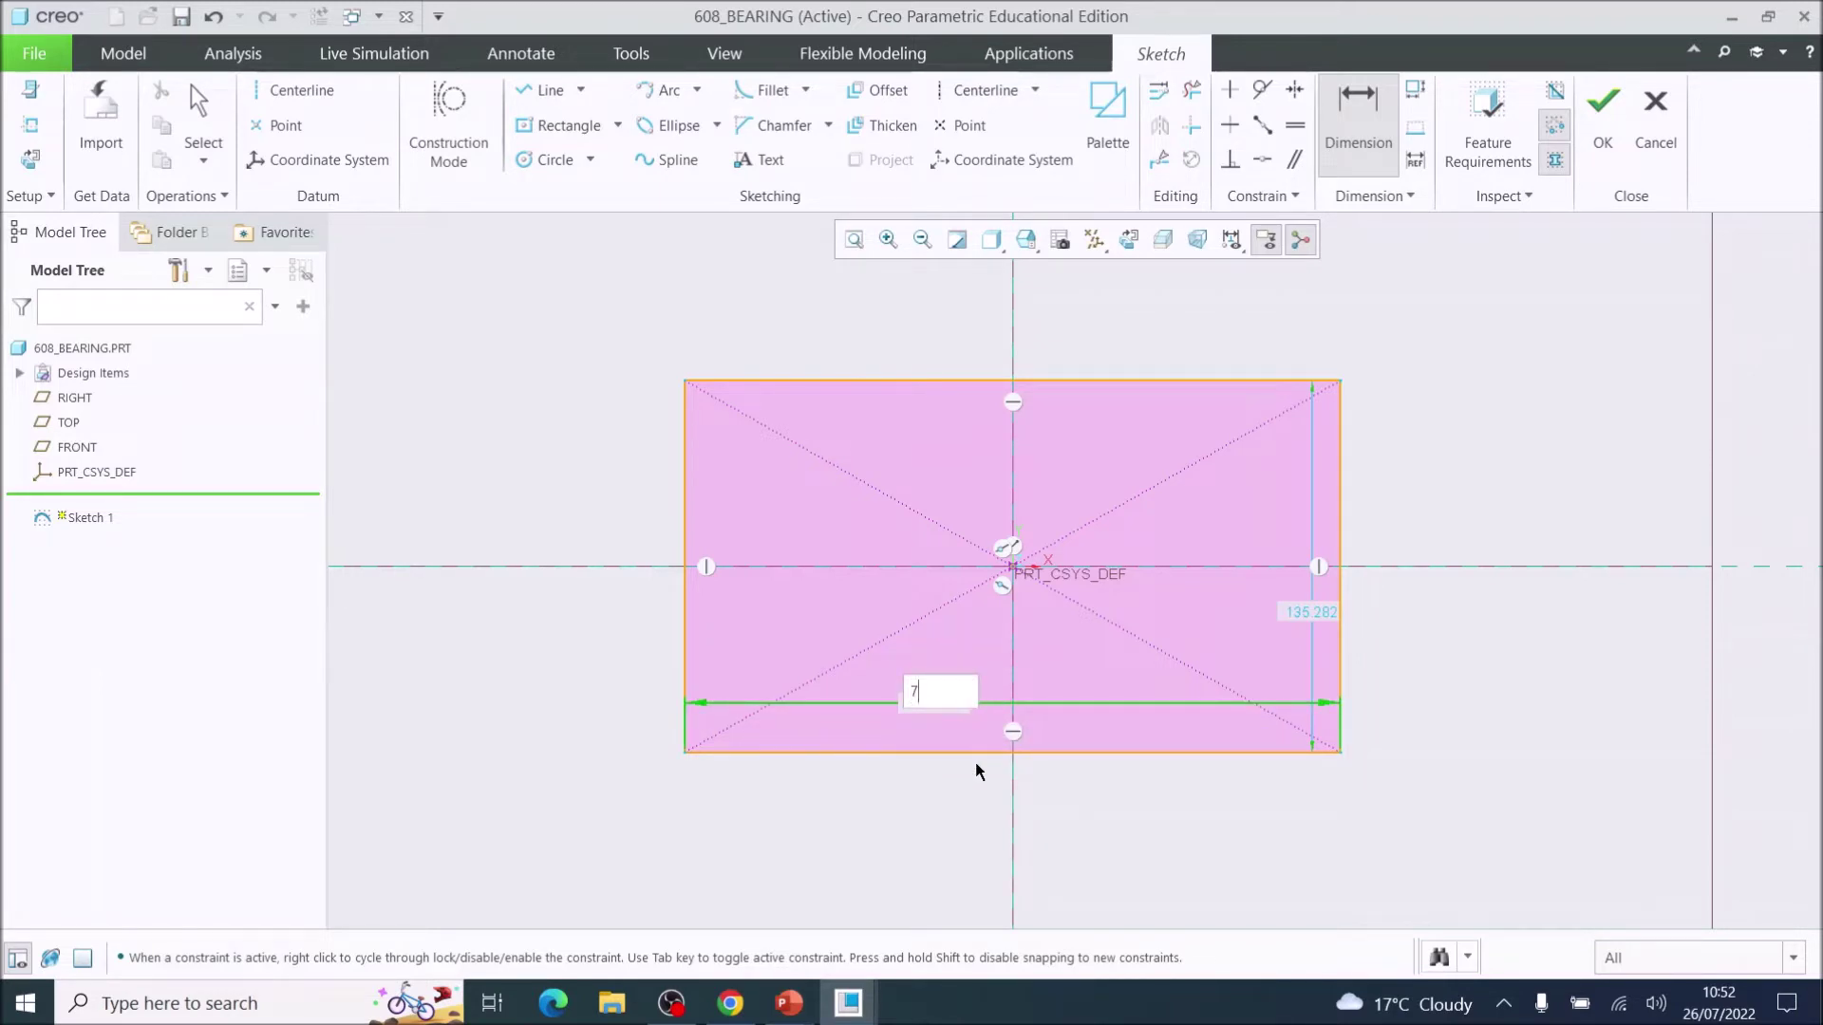
pyautogui.press('Return')
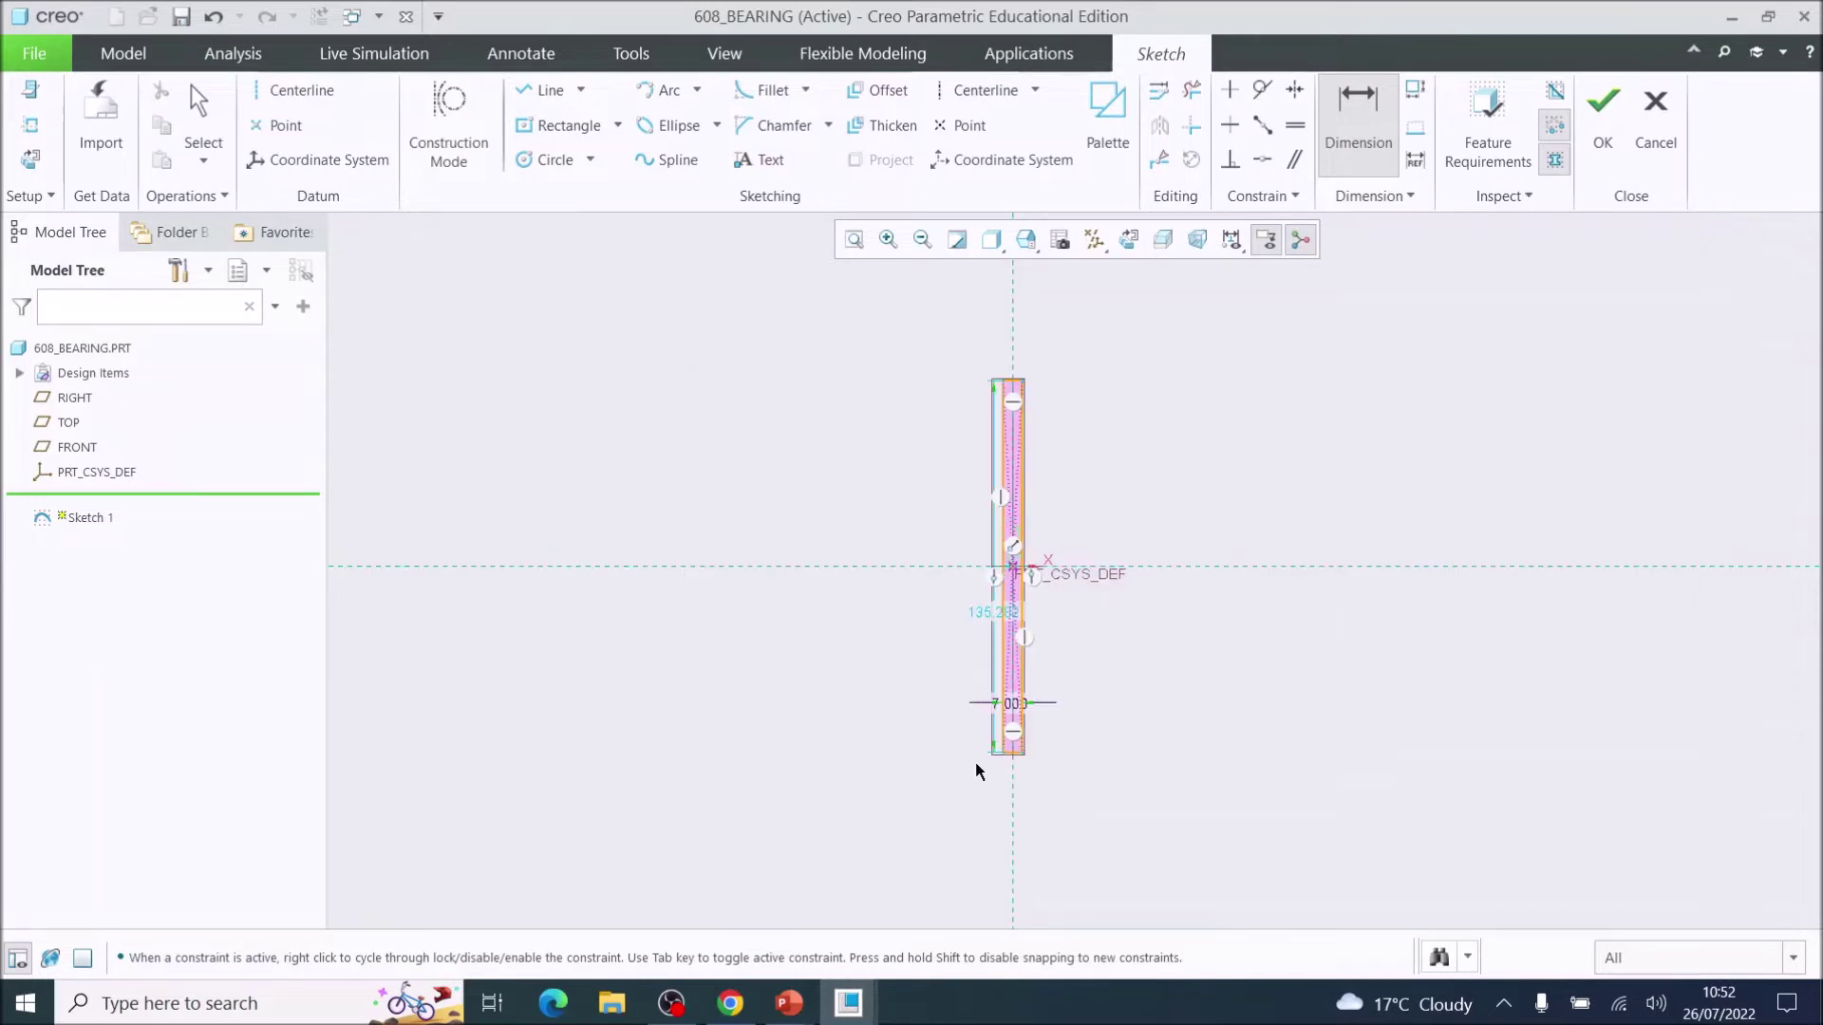
pyautogui.scroll(-3, 1045, 605)
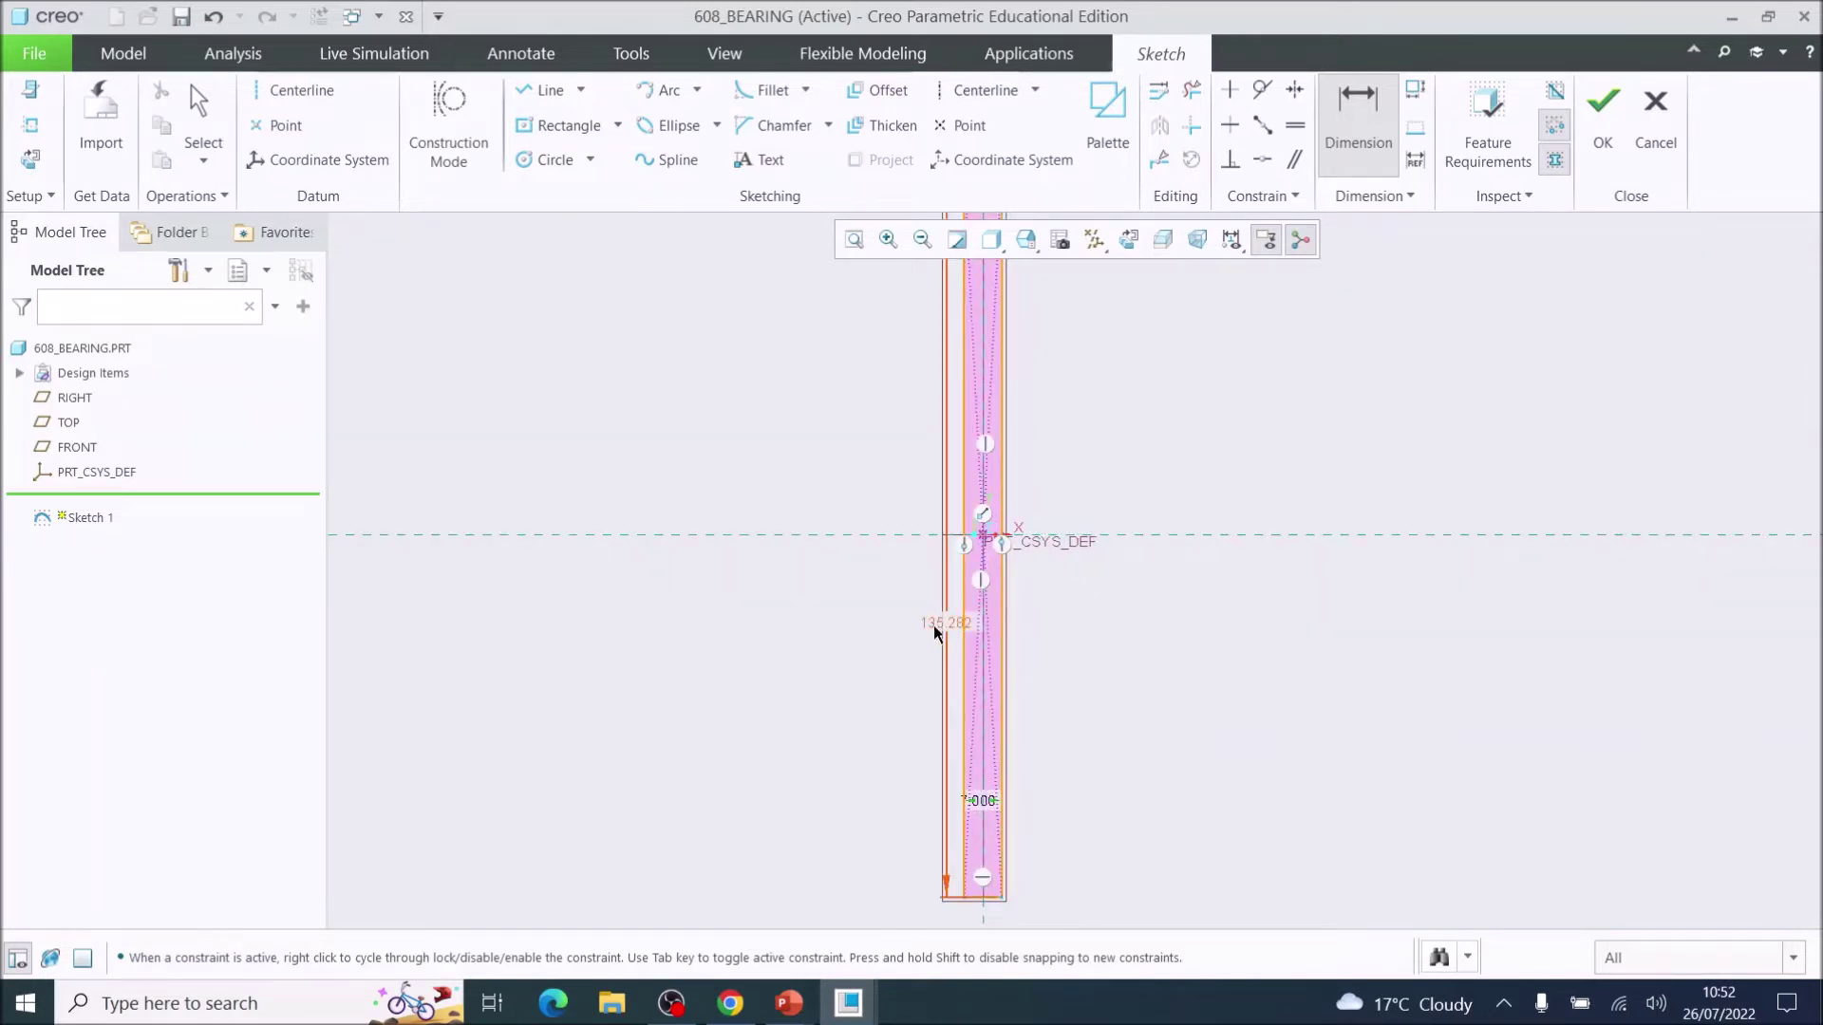
pyautogui.doubleClick(933, 624)
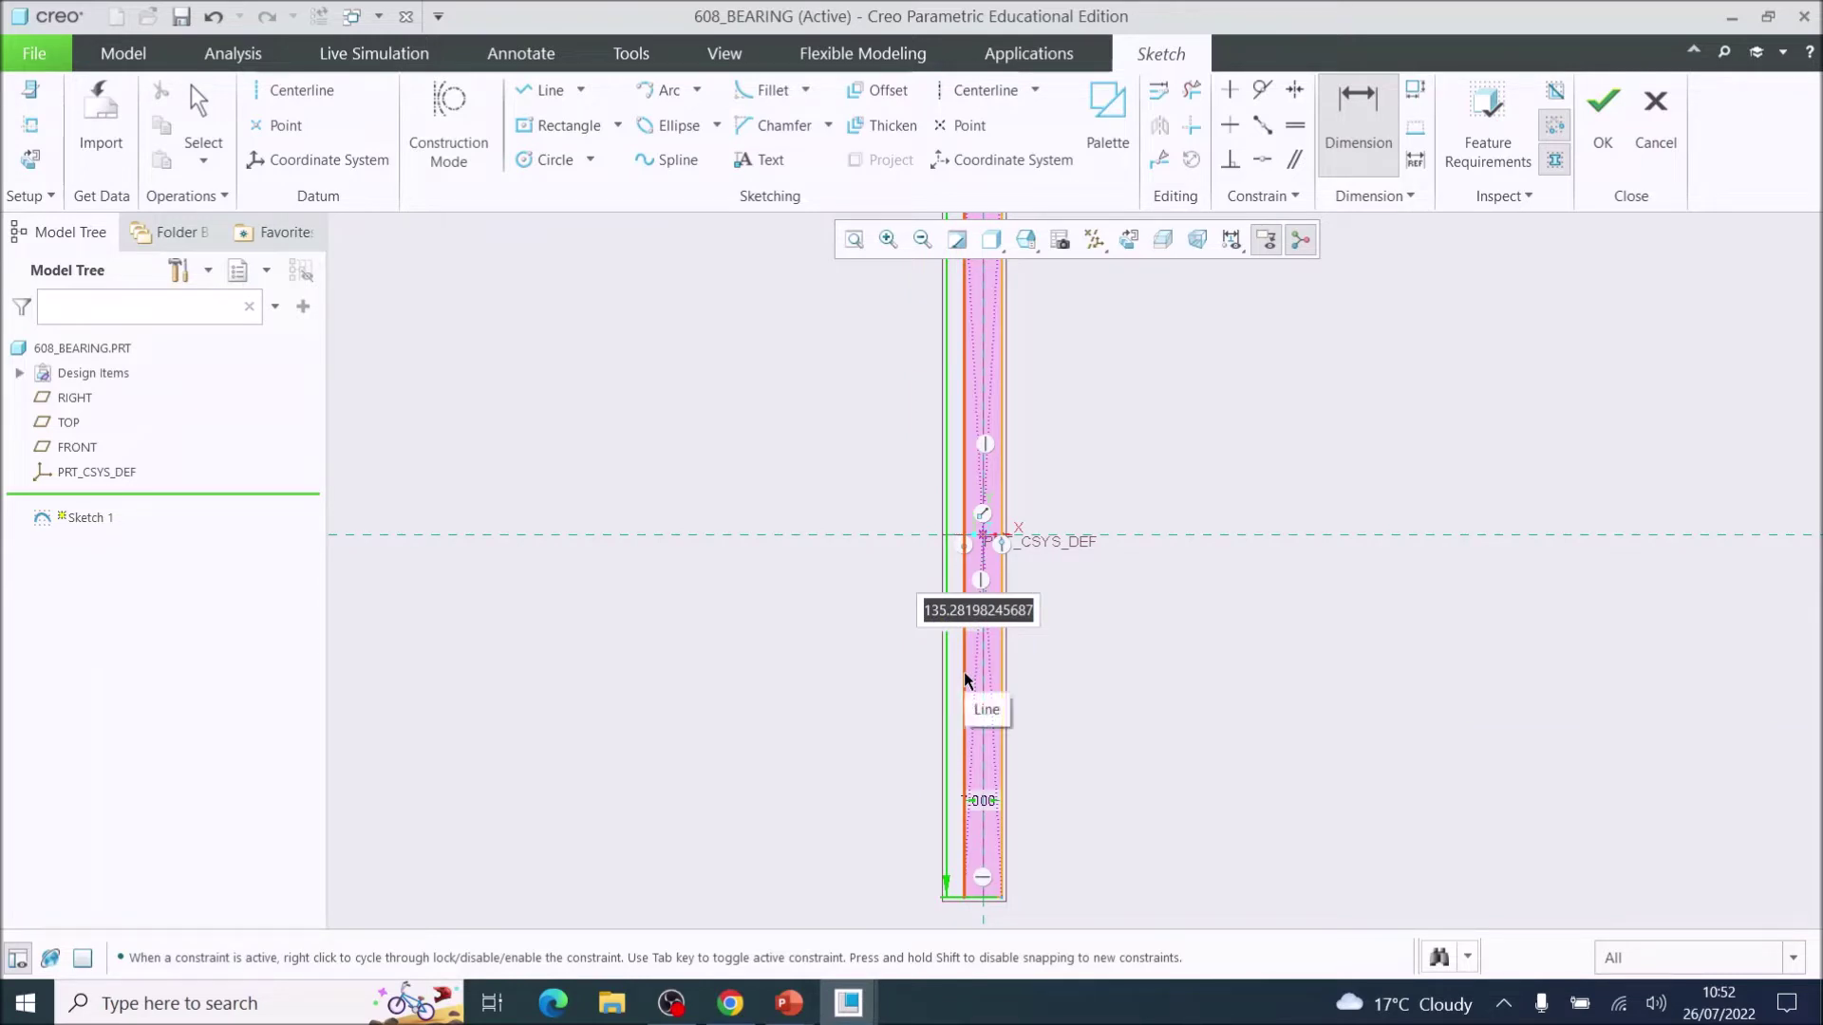
pyautogui.write('7')
pyautogui.press('Return')
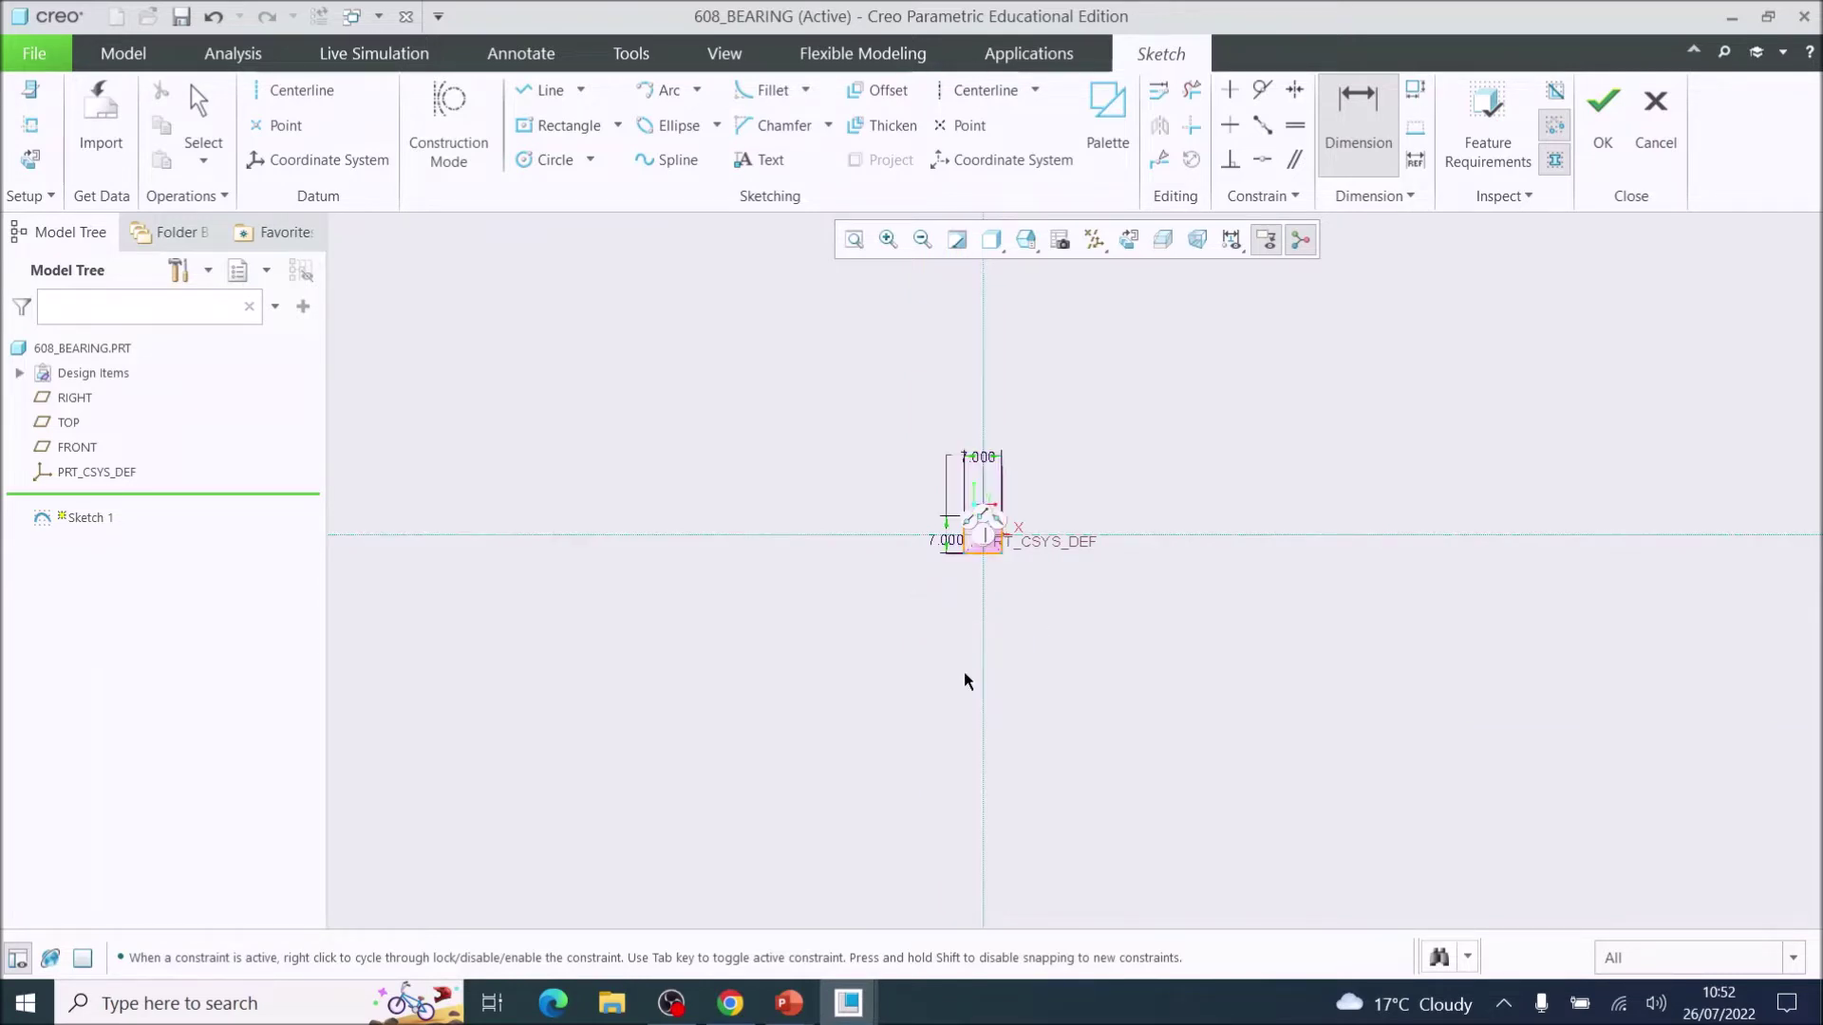
# Step: Draw a horizontal line from edge to edge across the square, about 1.5 above the horizontal reference
pyautogui.click(852, 243)
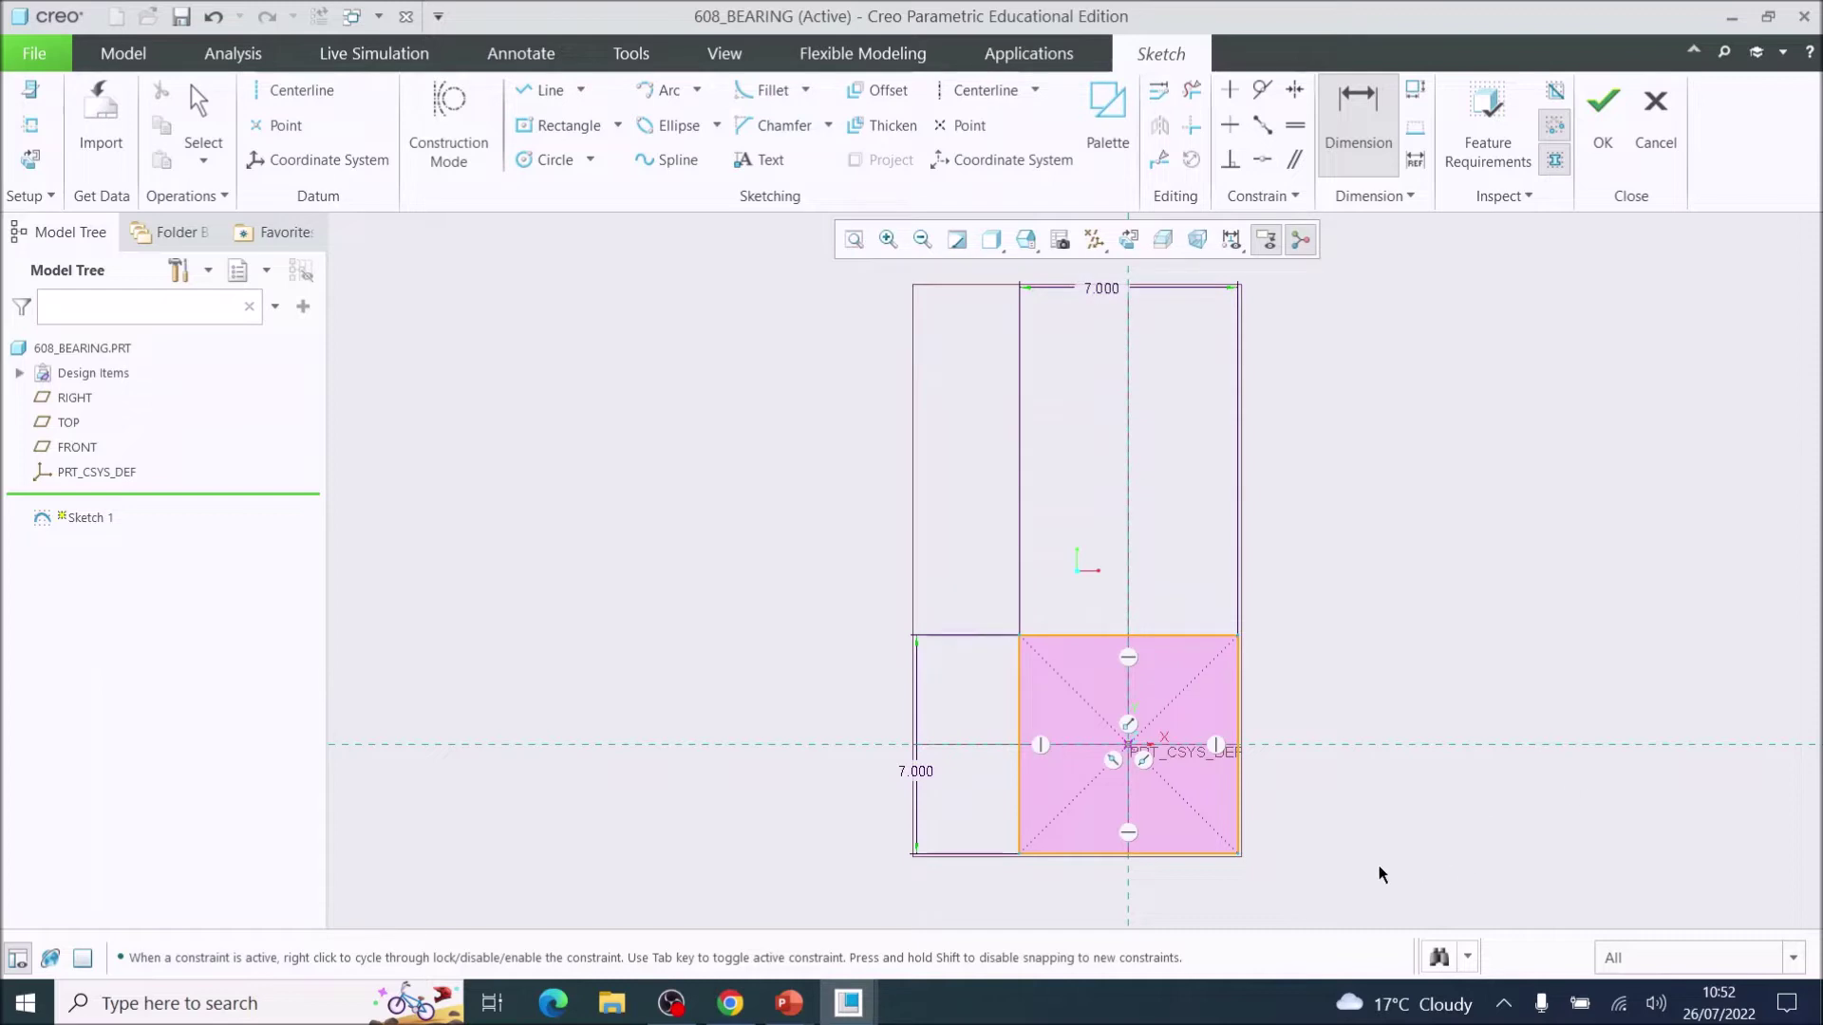
pyautogui.scroll(1, 1377, 875)
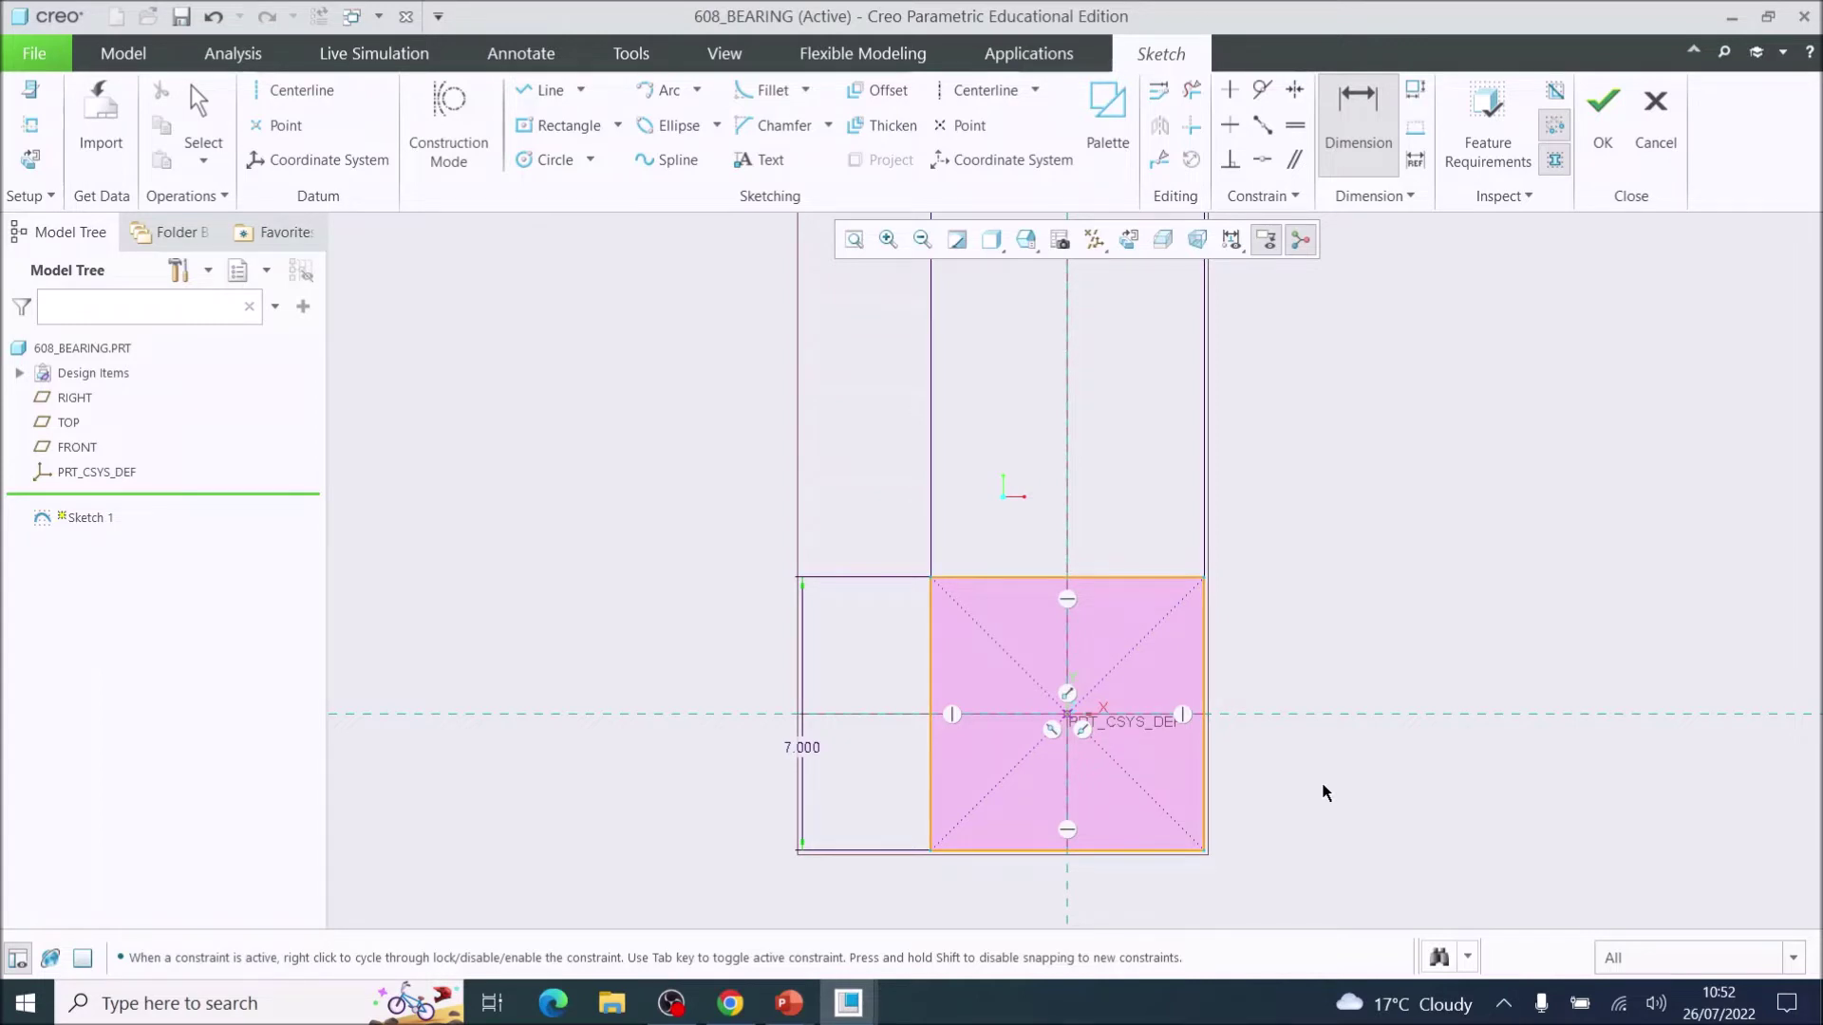
pyautogui.click(530, 95)
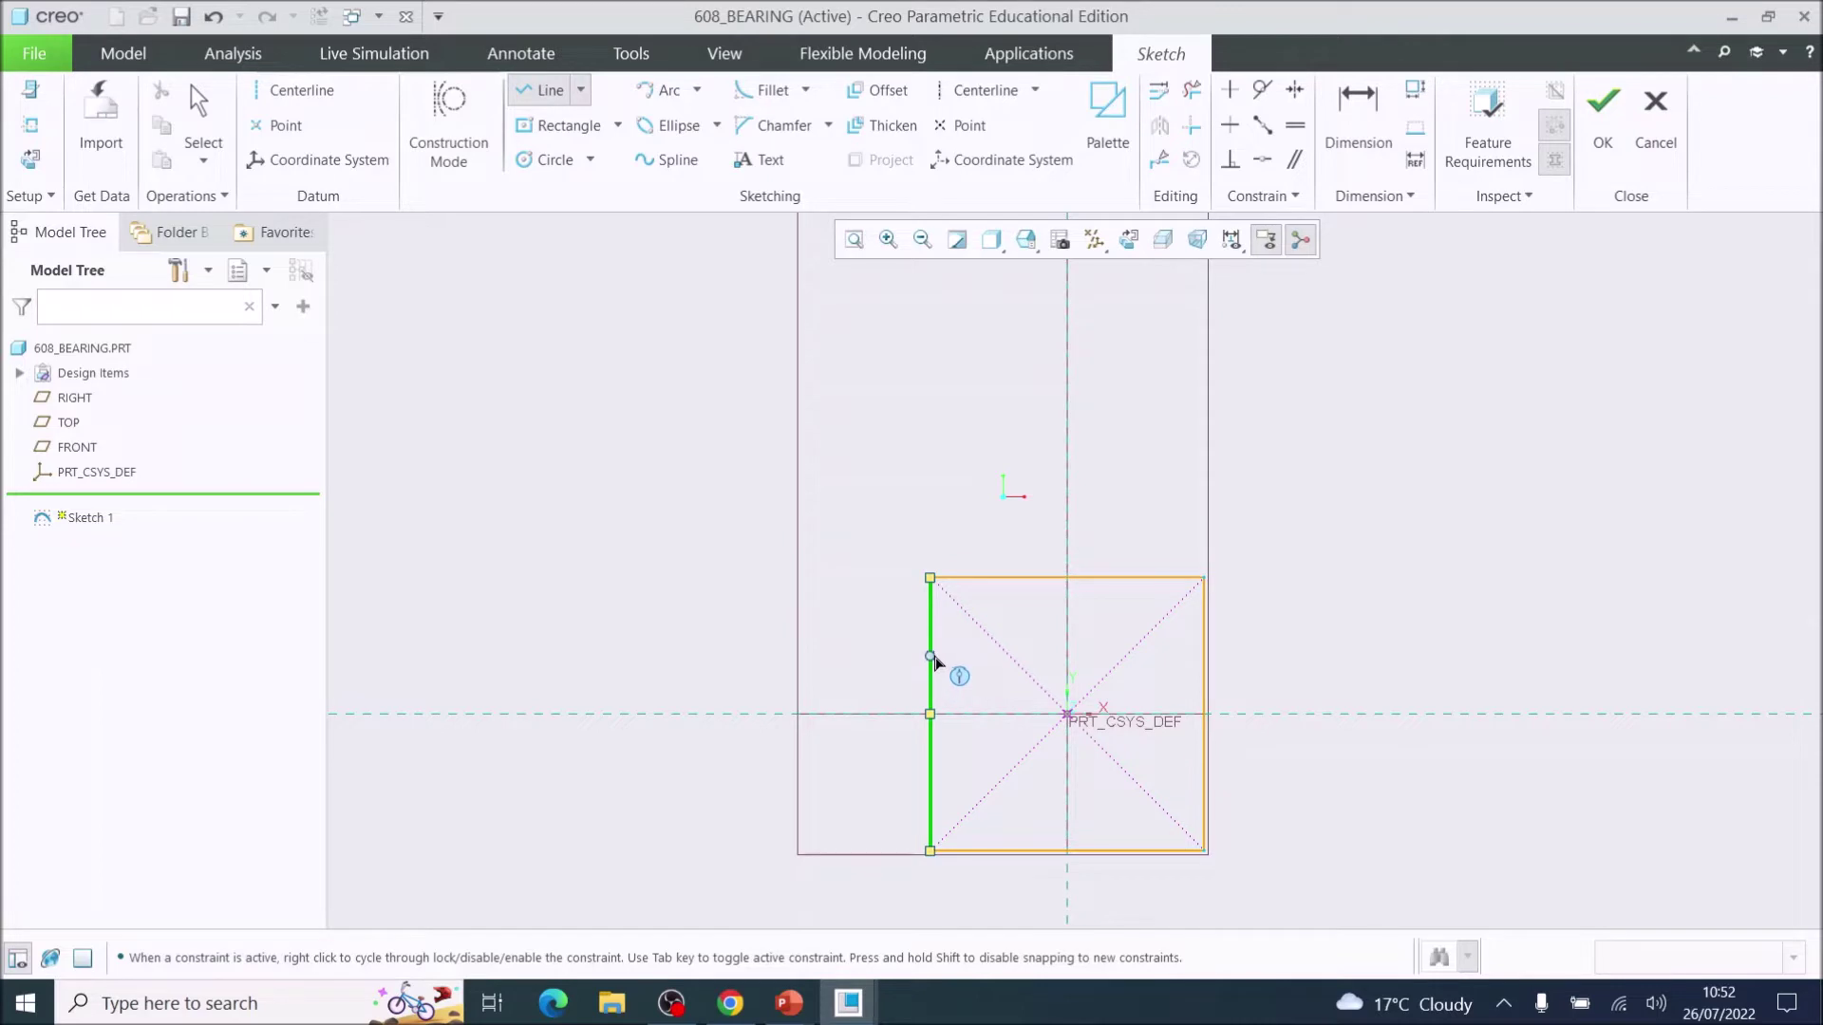
pyautogui.click(931, 656)
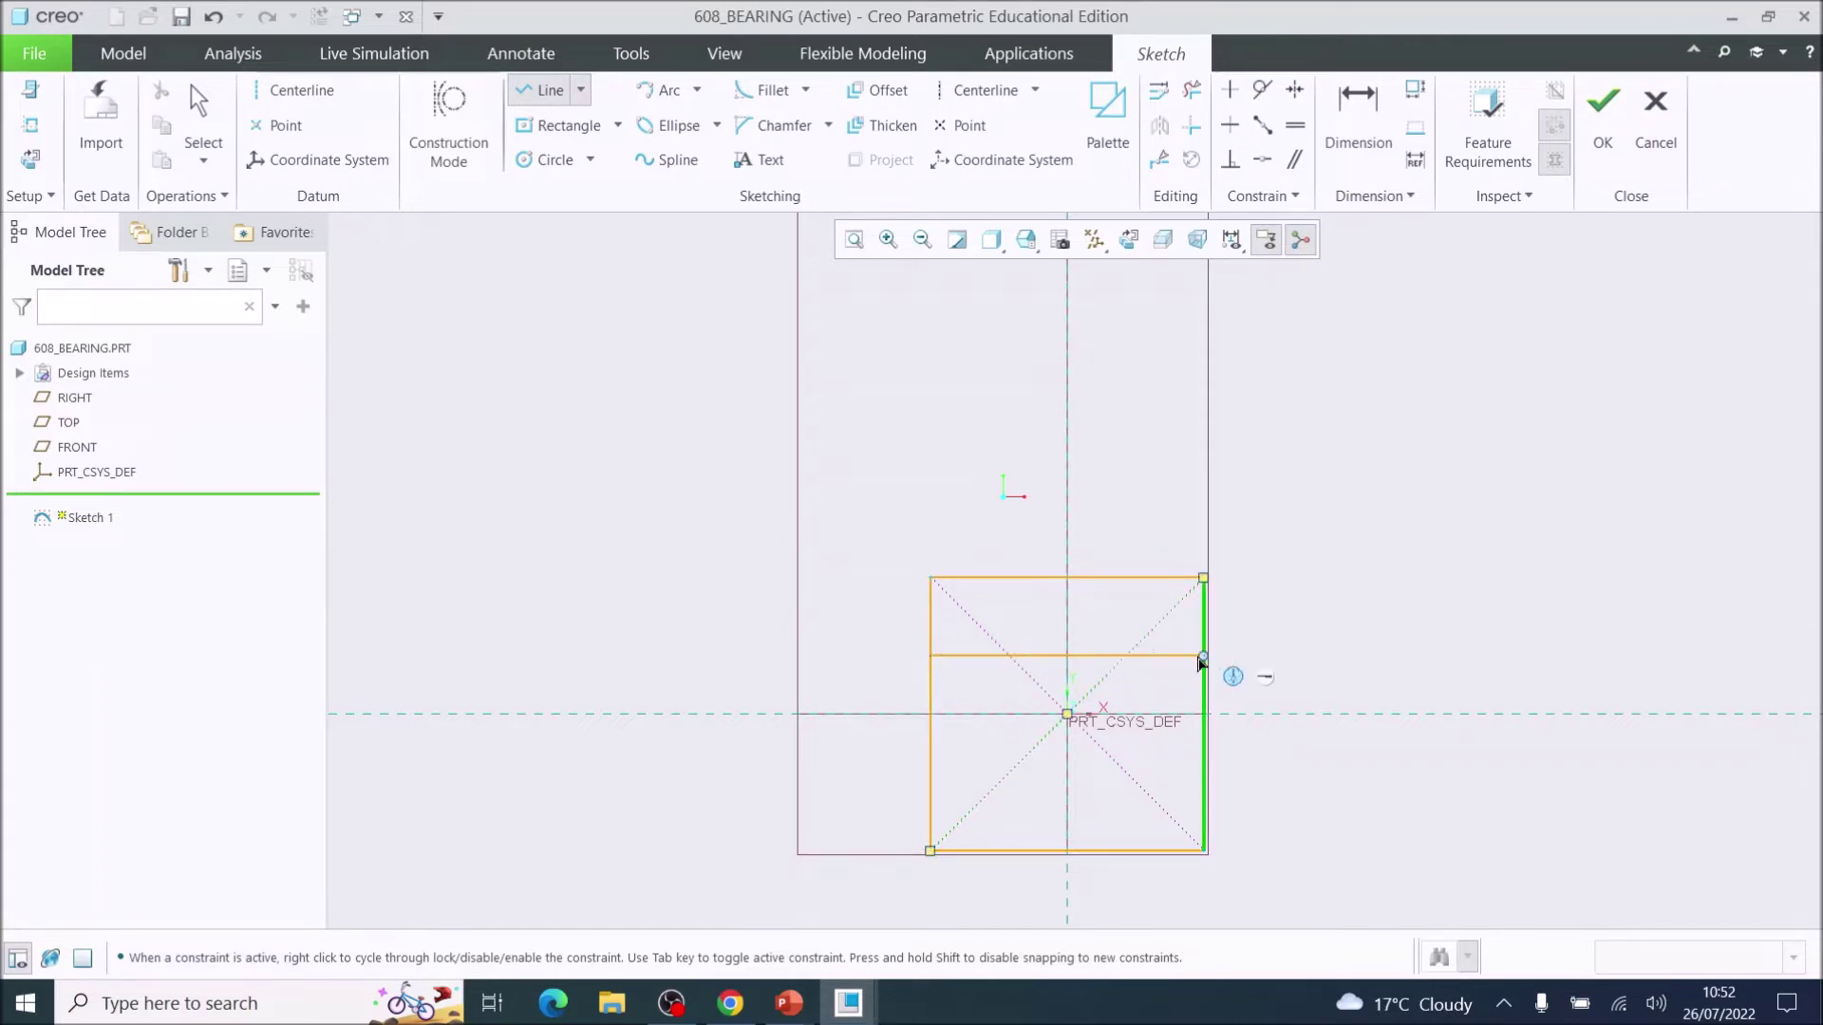
pyautogui.click(1202, 657)
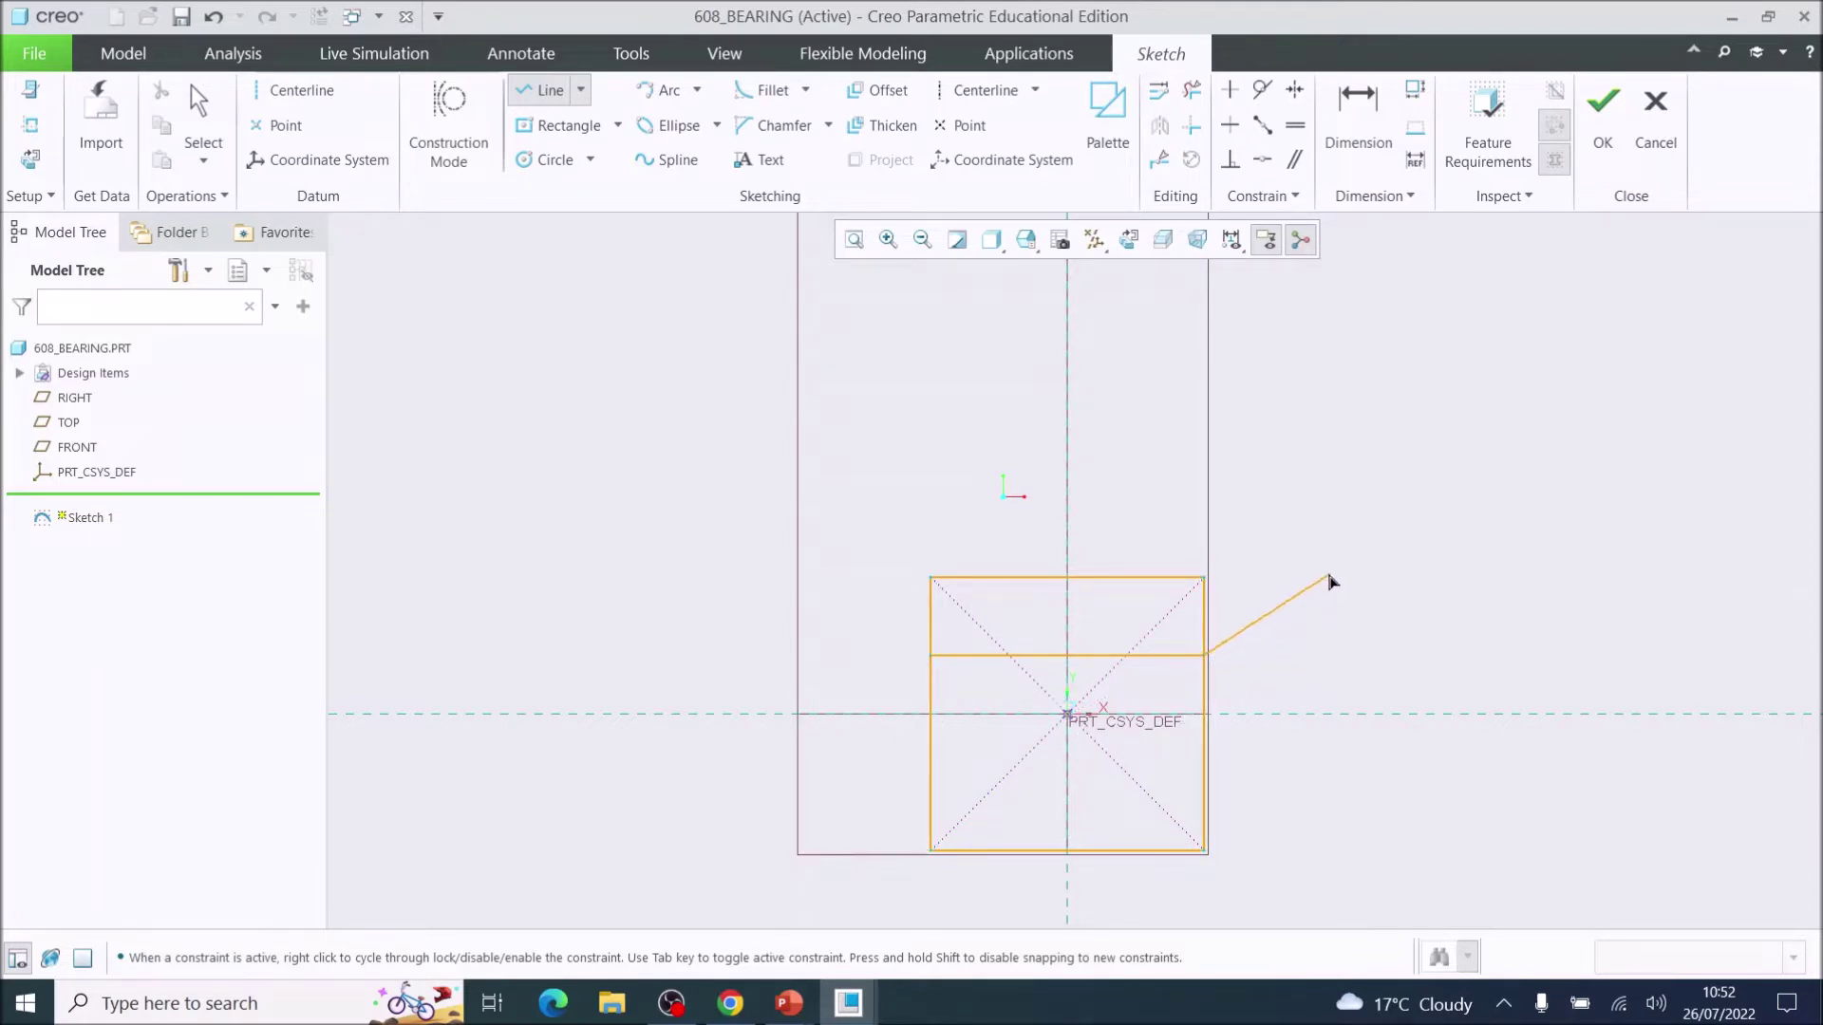
pyautogui.middleClick(1330, 579)
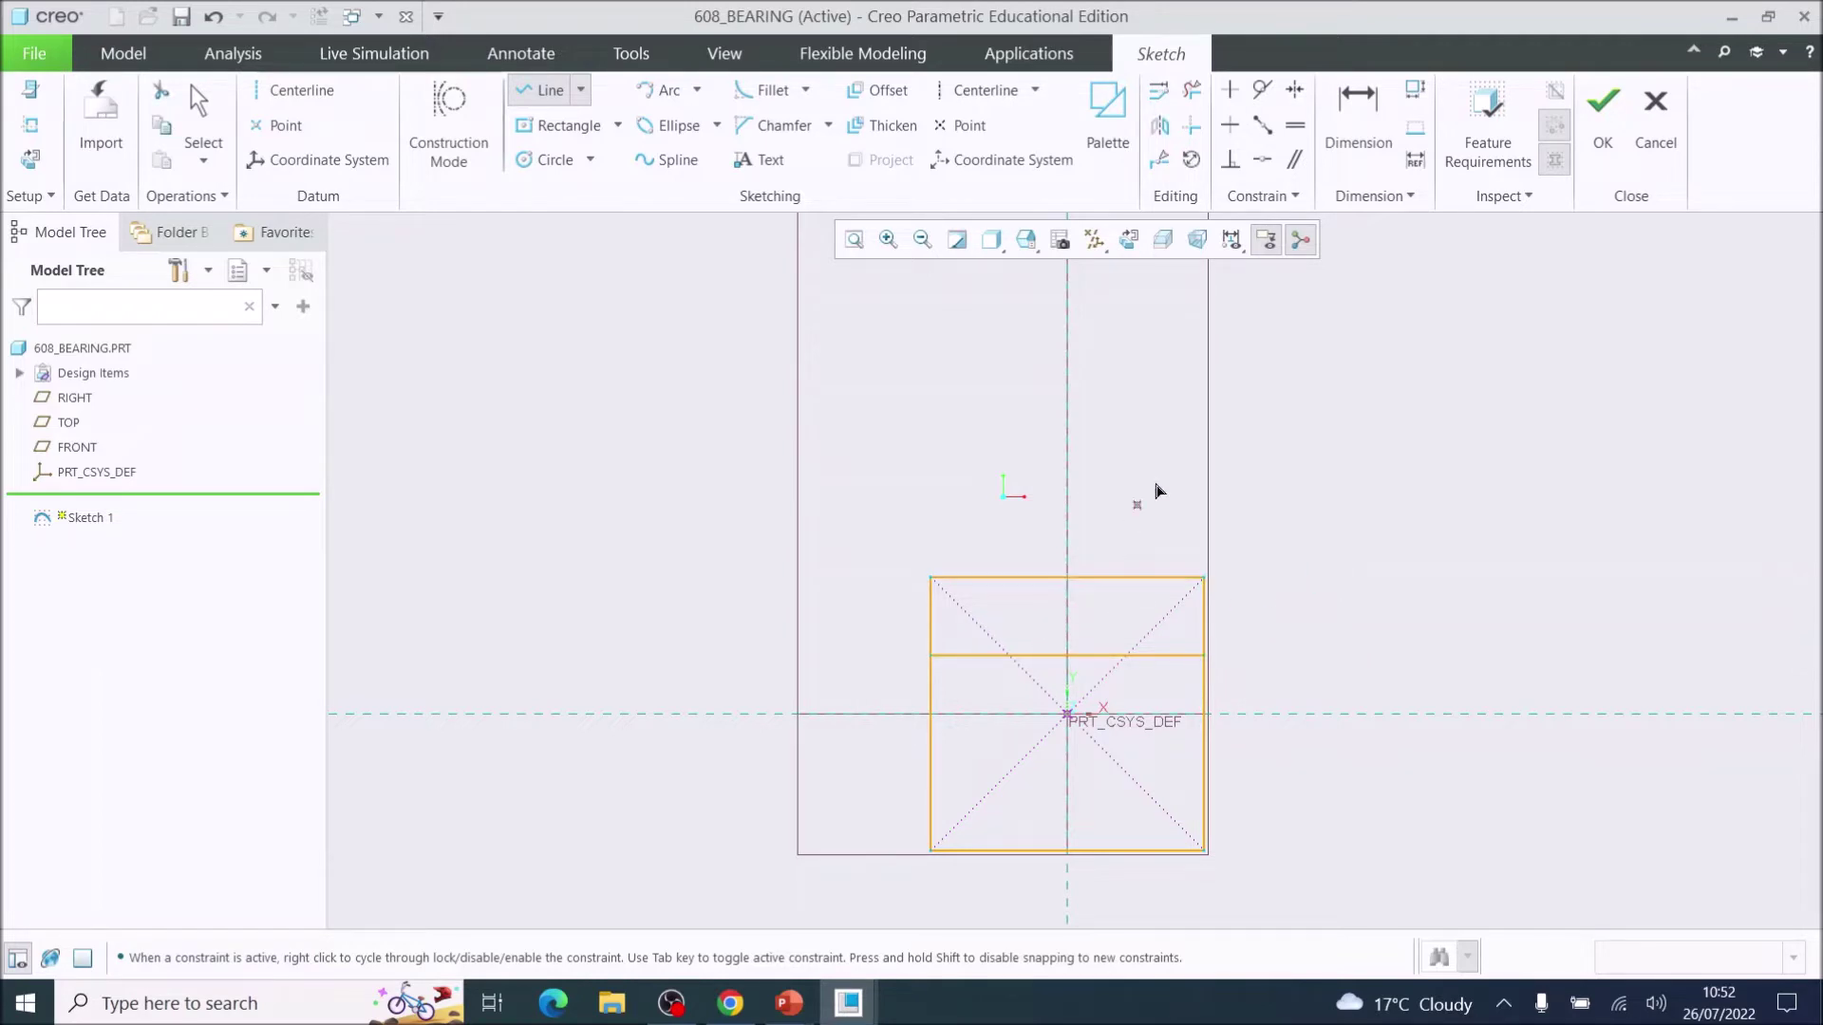
# Step: Fix the distance between the upper horizontal line and the horizontal reference at 1.5
pyautogui.click(1367, 116)
pyautogui.scroll(4, 987, 664)
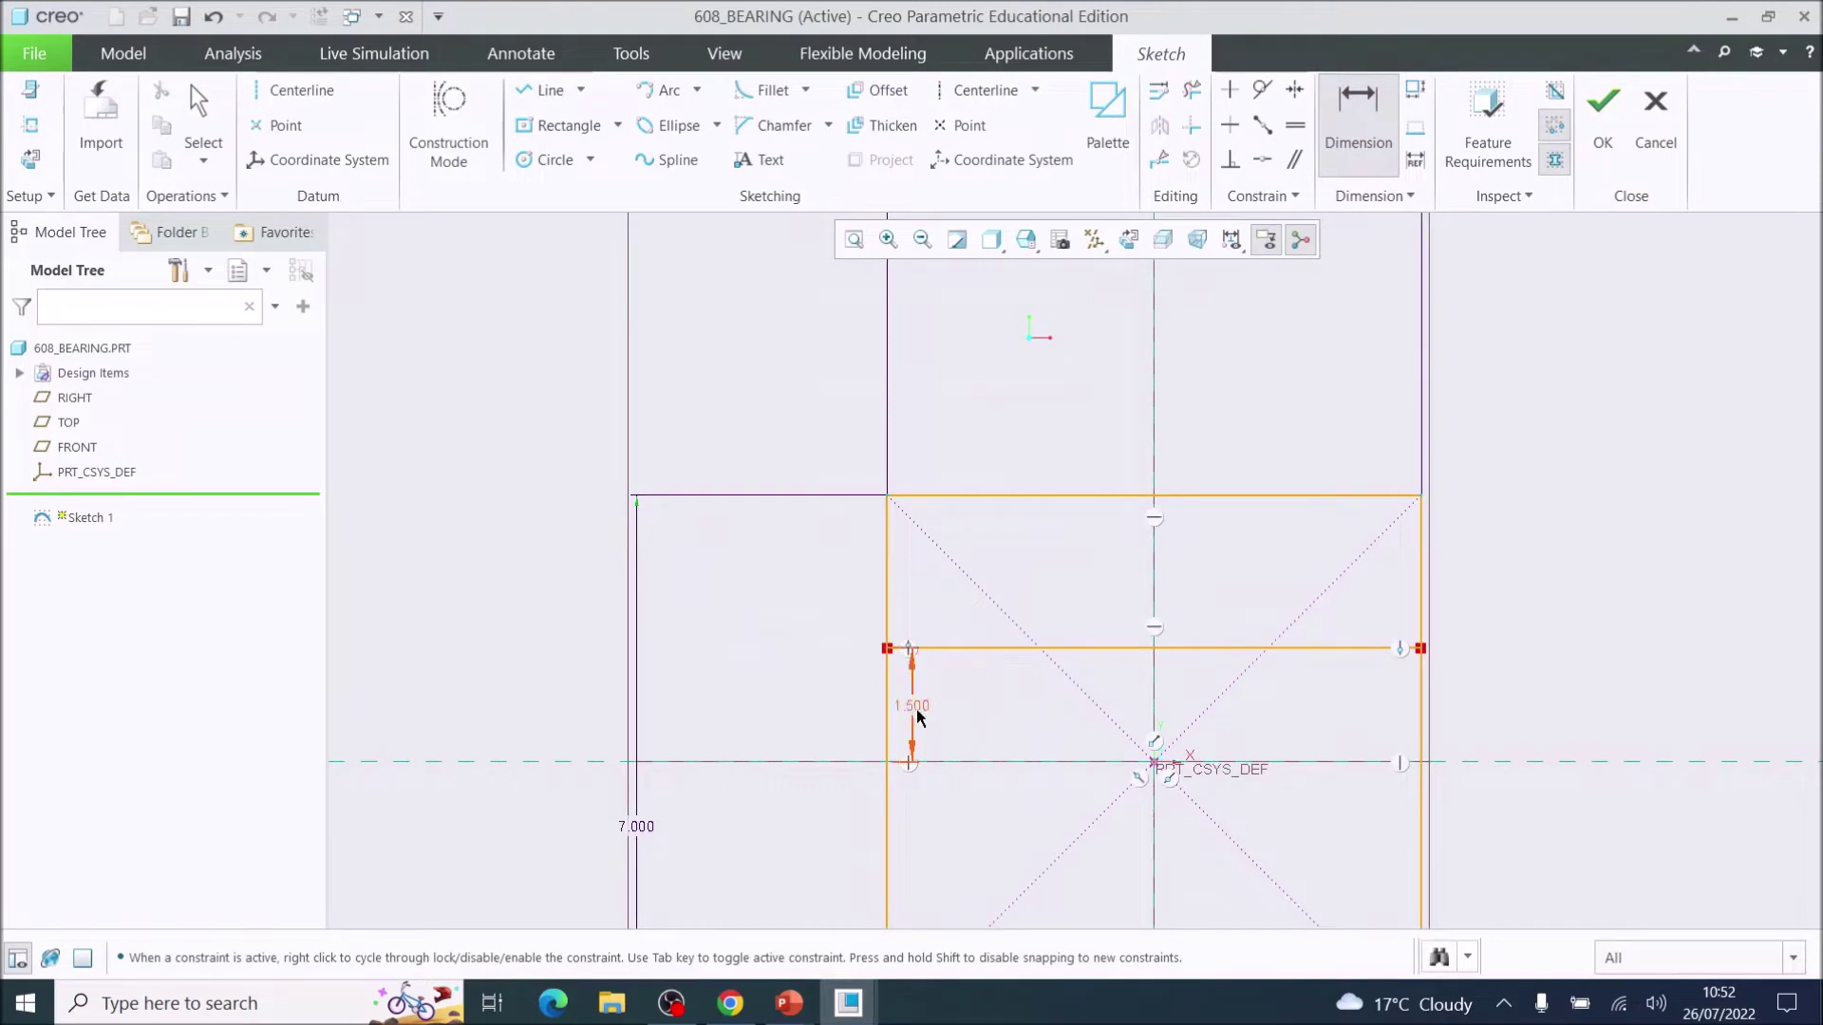
pyautogui.doubleClick(915, 710)
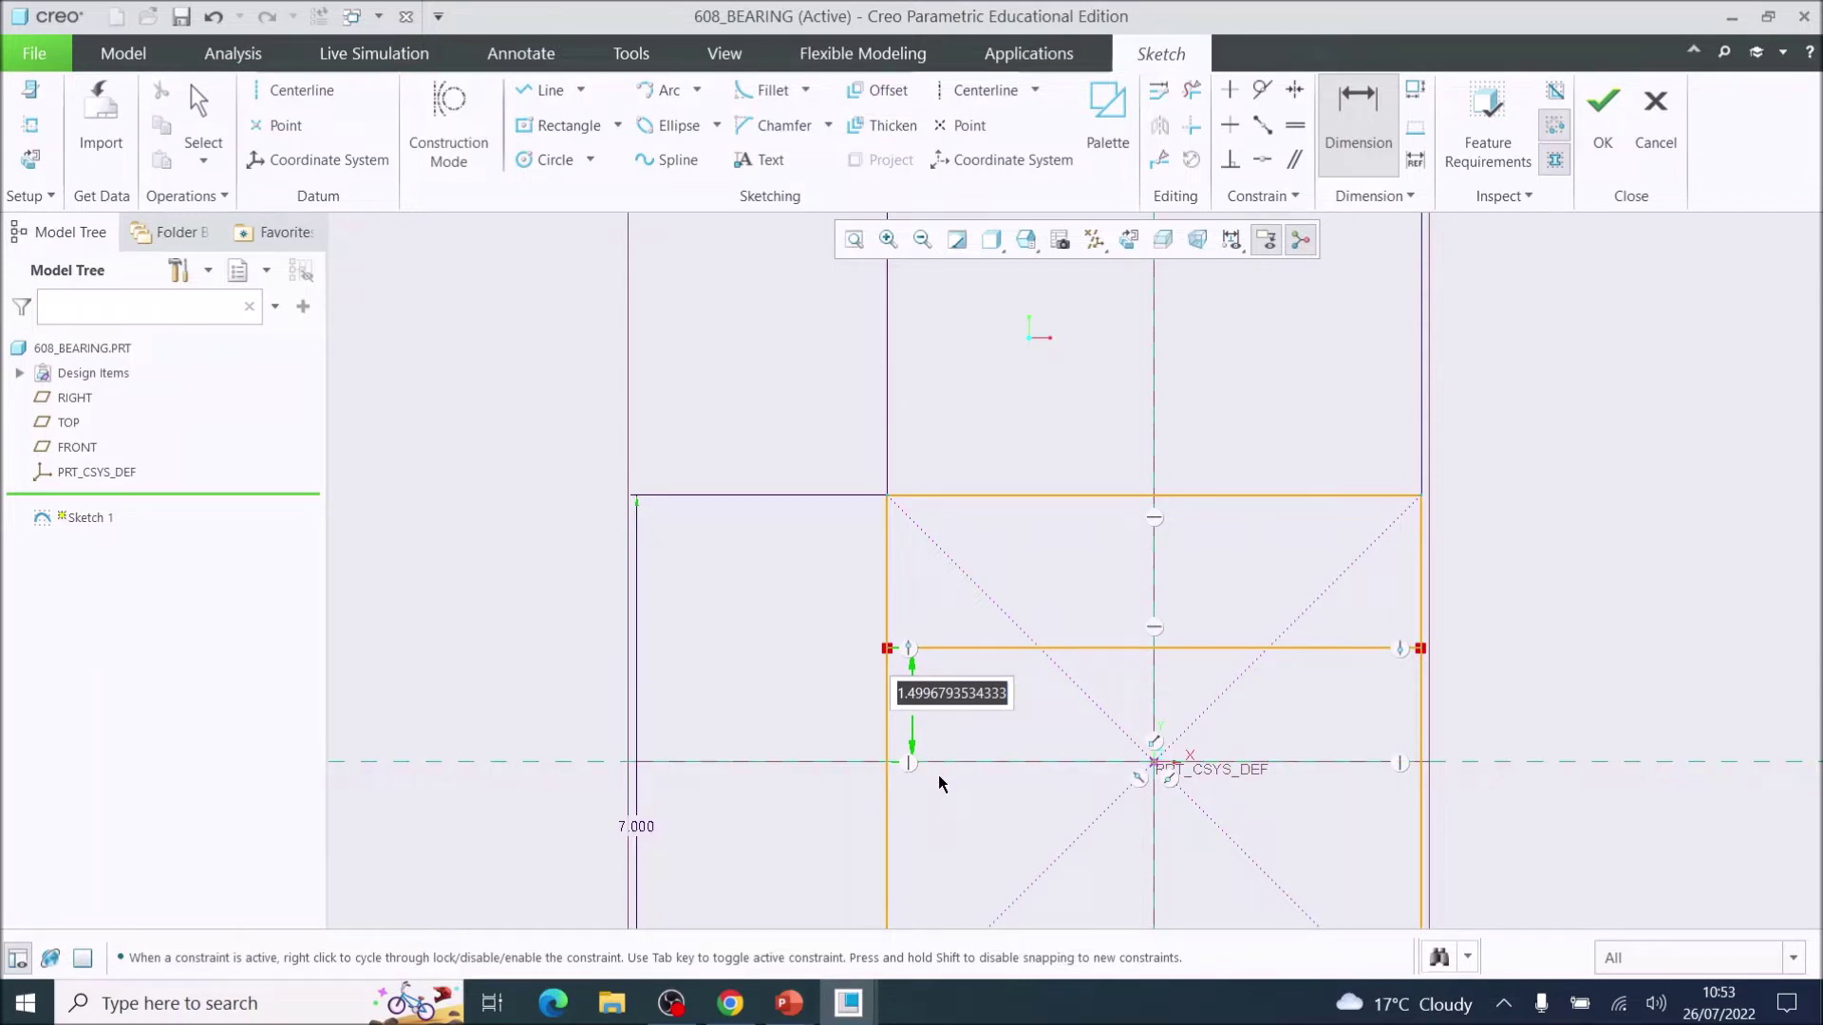
pyautogui.write('1')
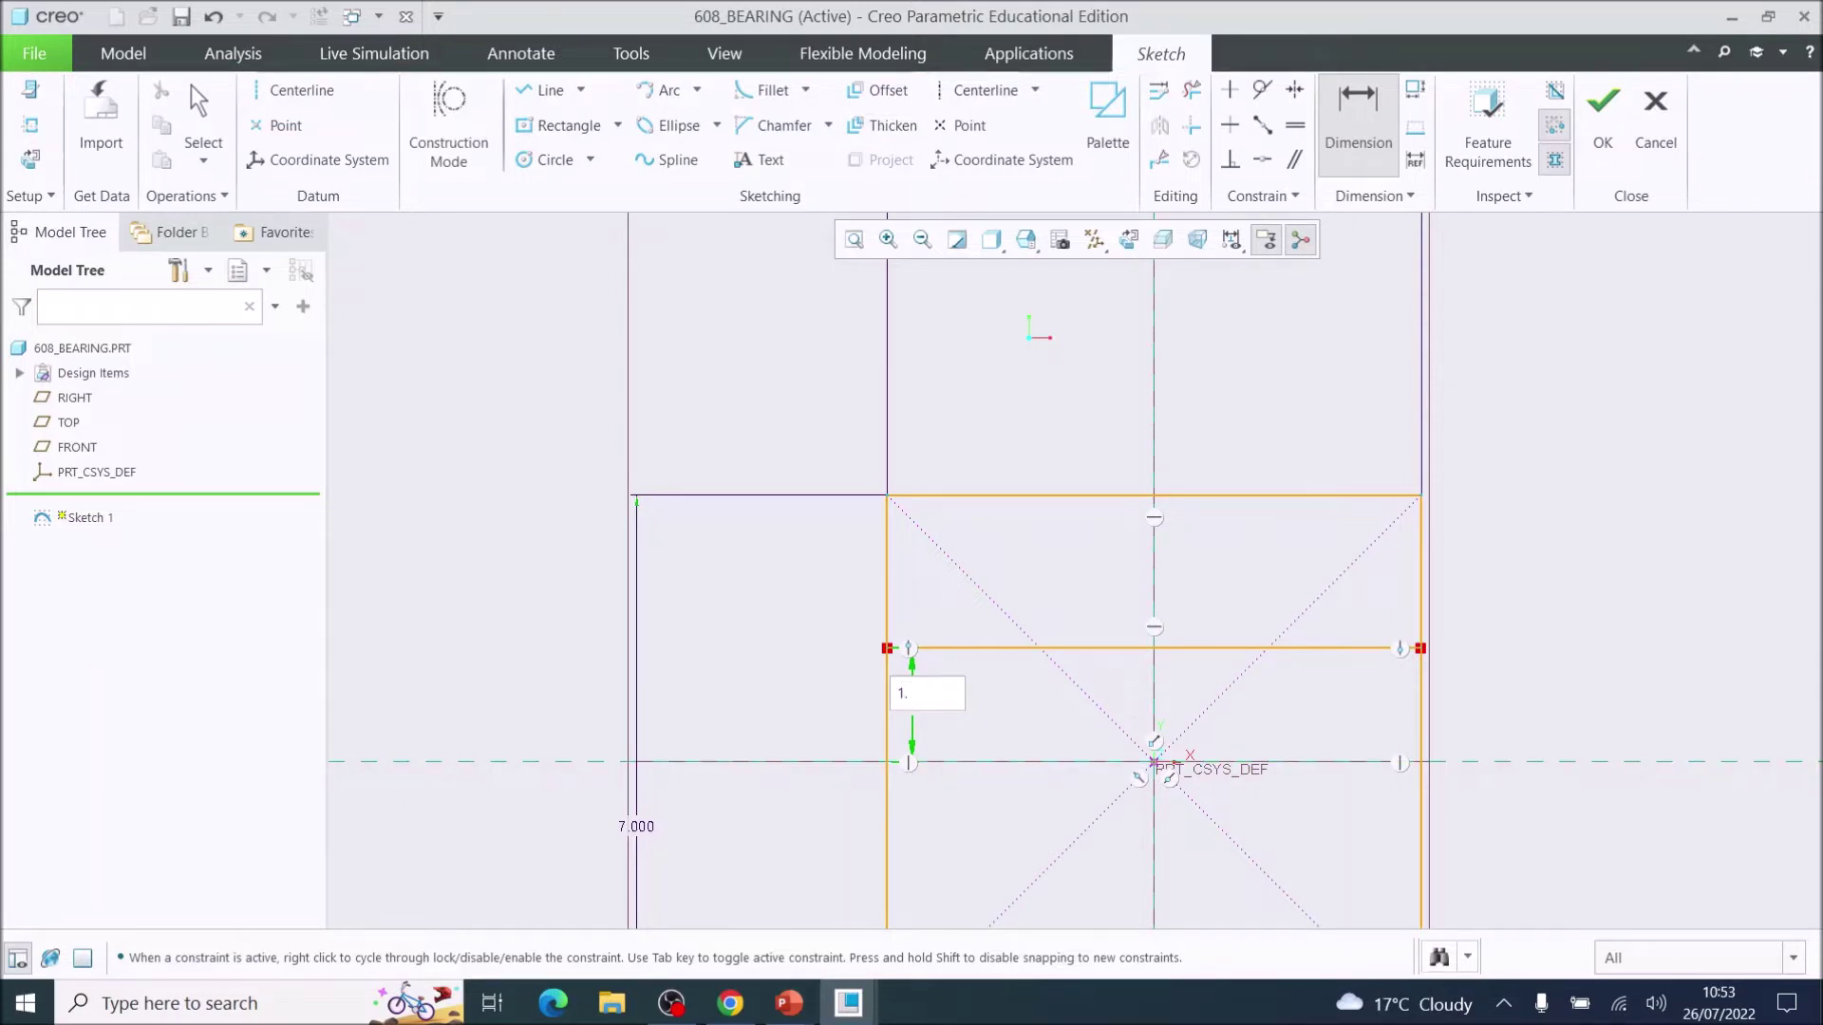
pyautogui.write('.5')
pyautogui.press('Return')
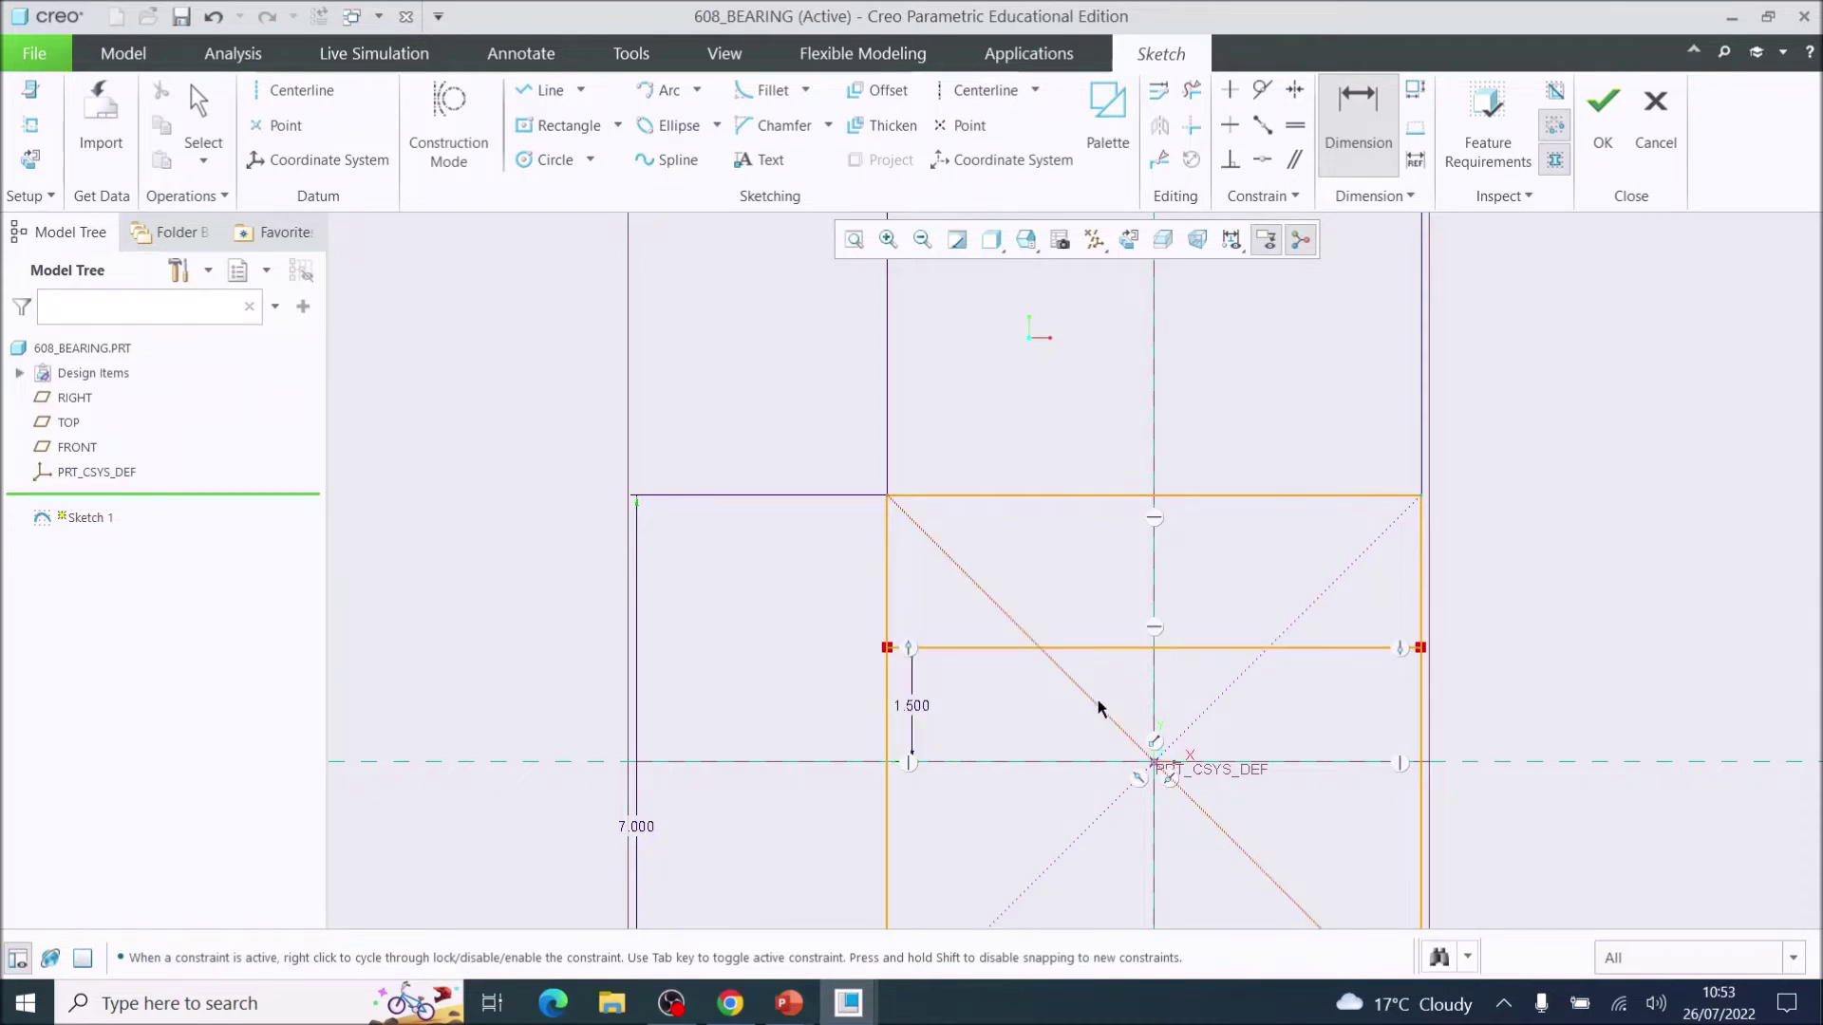
# Step: Draw a second horizontal line from edge to edge across the square, about 1.1 below the horizontal reference
pyautogui.scroll(-1, 1098, 699)
pyautogui.scroll(-1, 1036, 812)
pyautogui.scroll(2, 1023, 868)
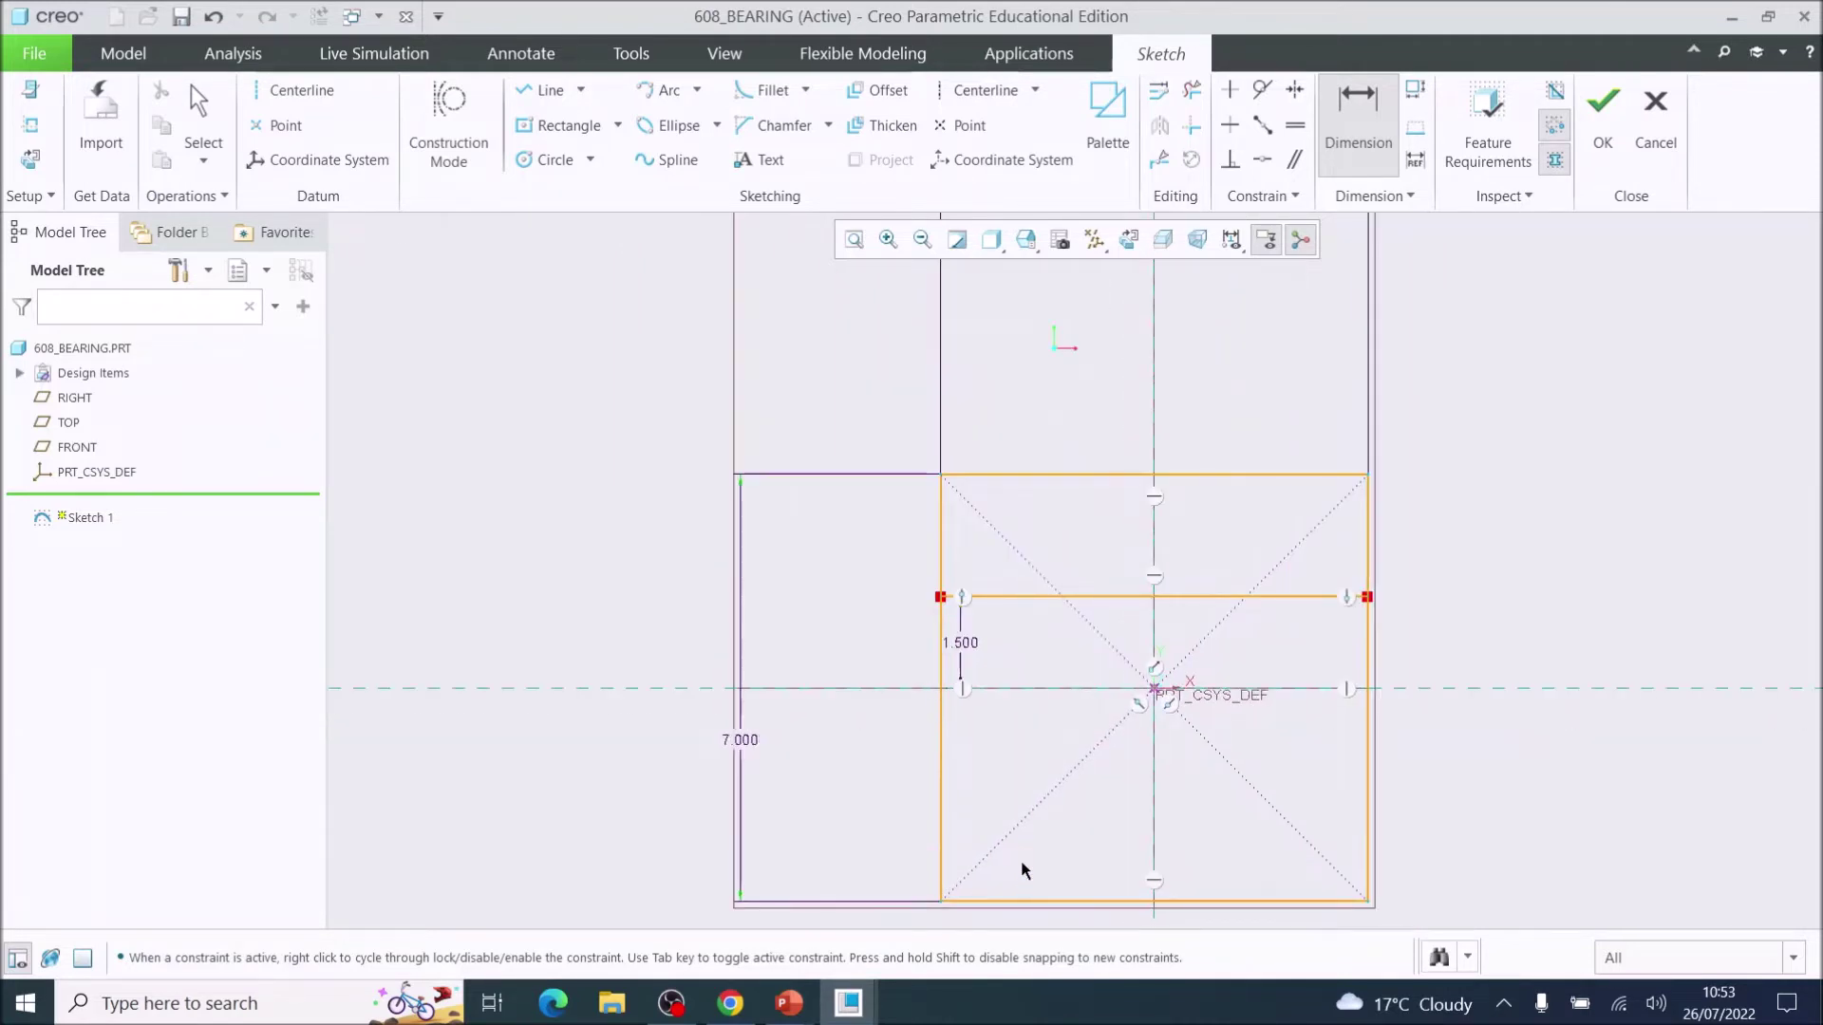
pyautogui.click(528, 94)
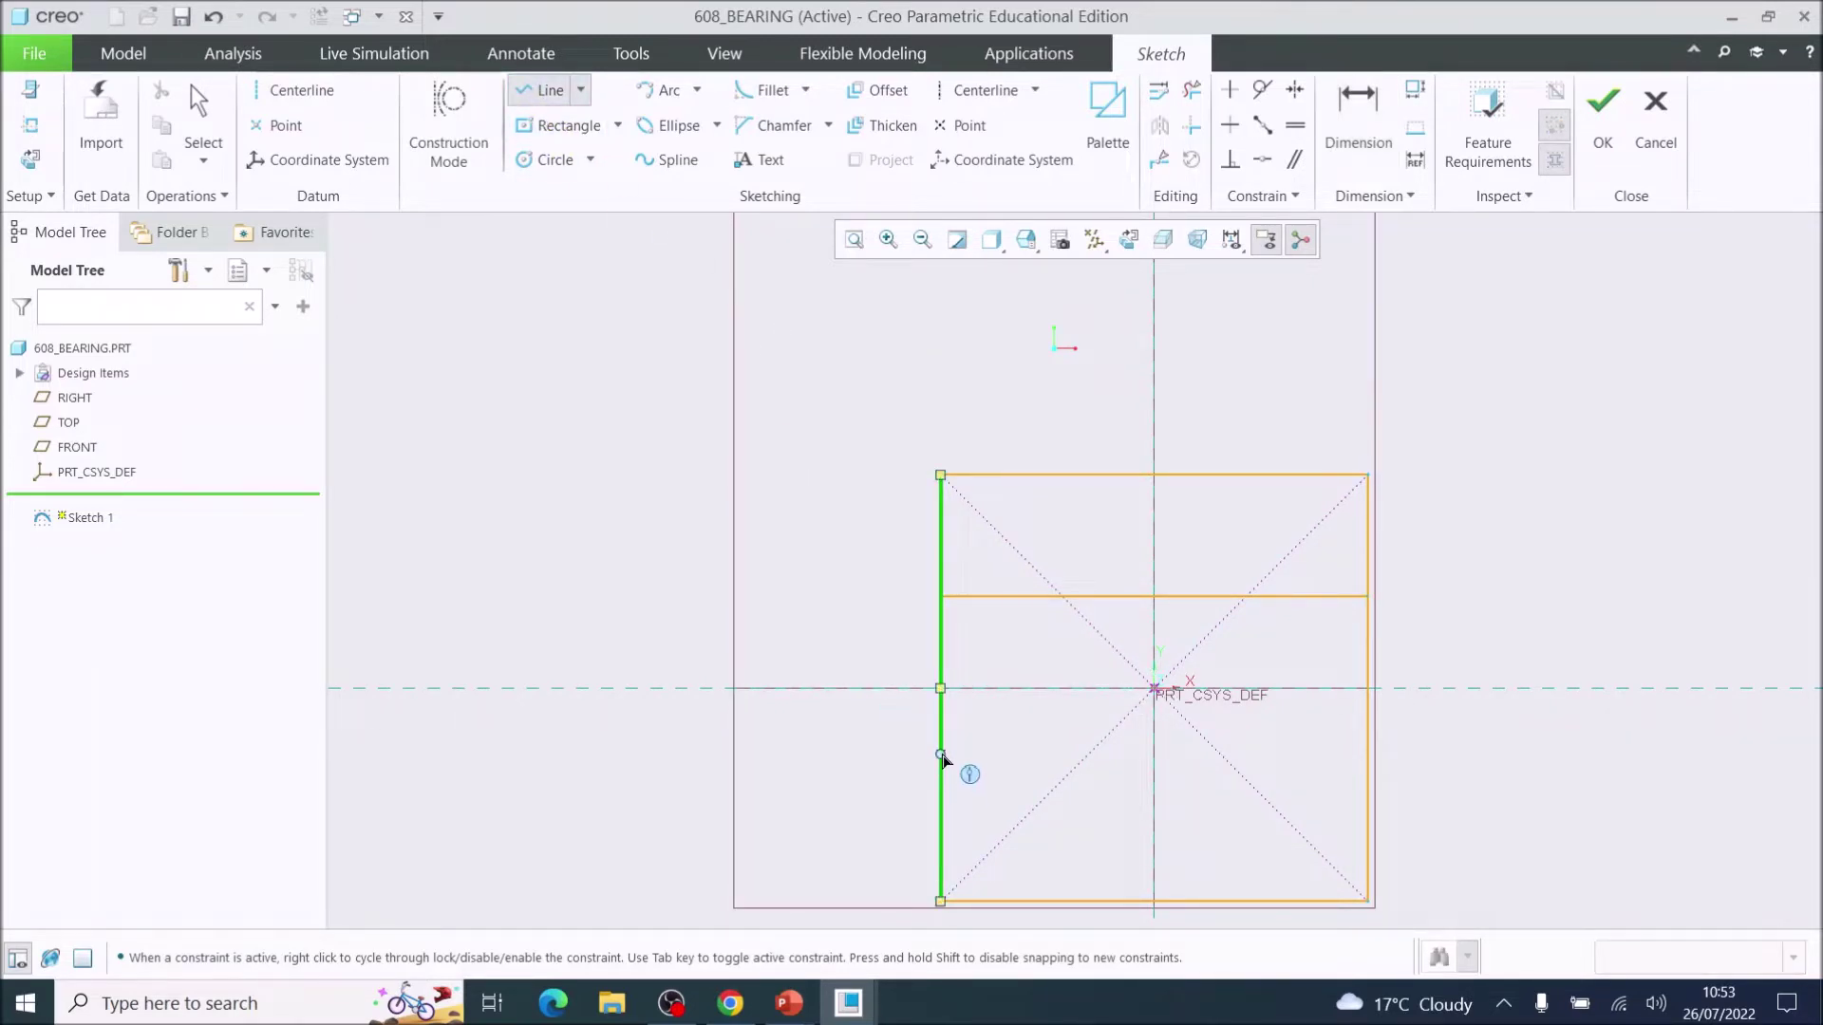
pyautogui.click(941, 755)
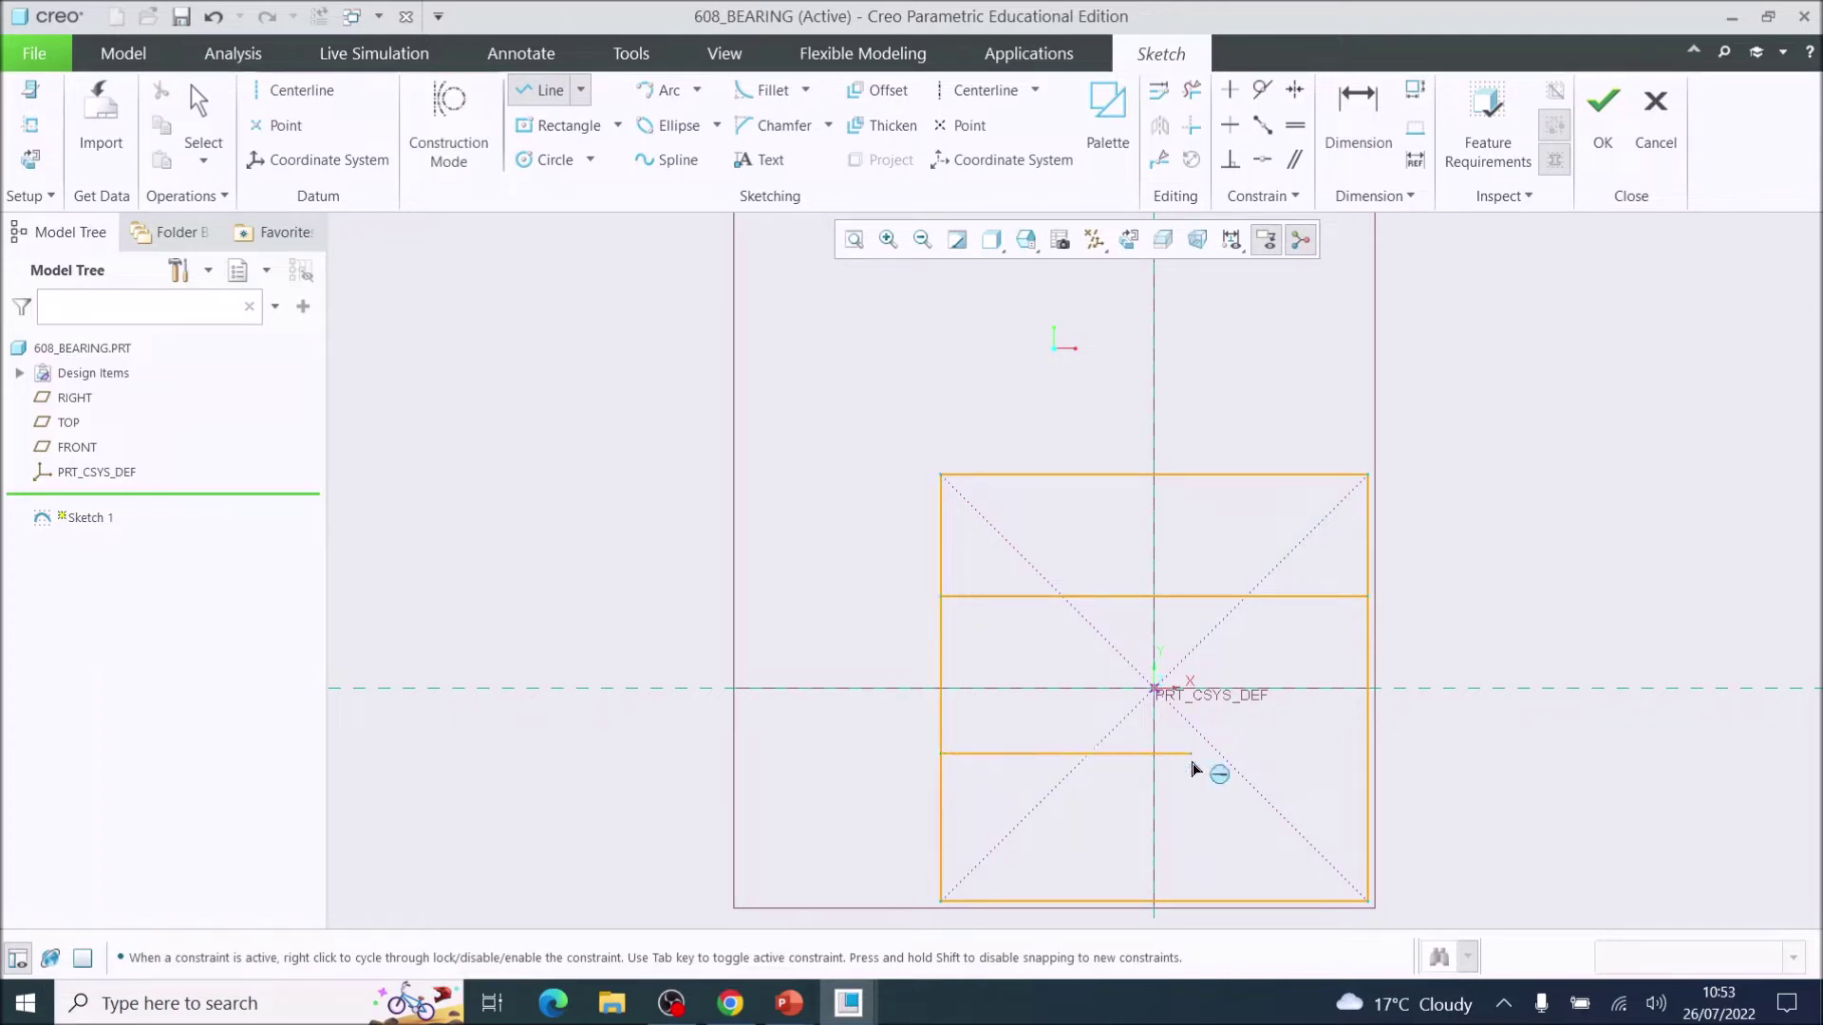
pyautogui.click(1365, 759)
pyautogui.middleClick(1488, 726)
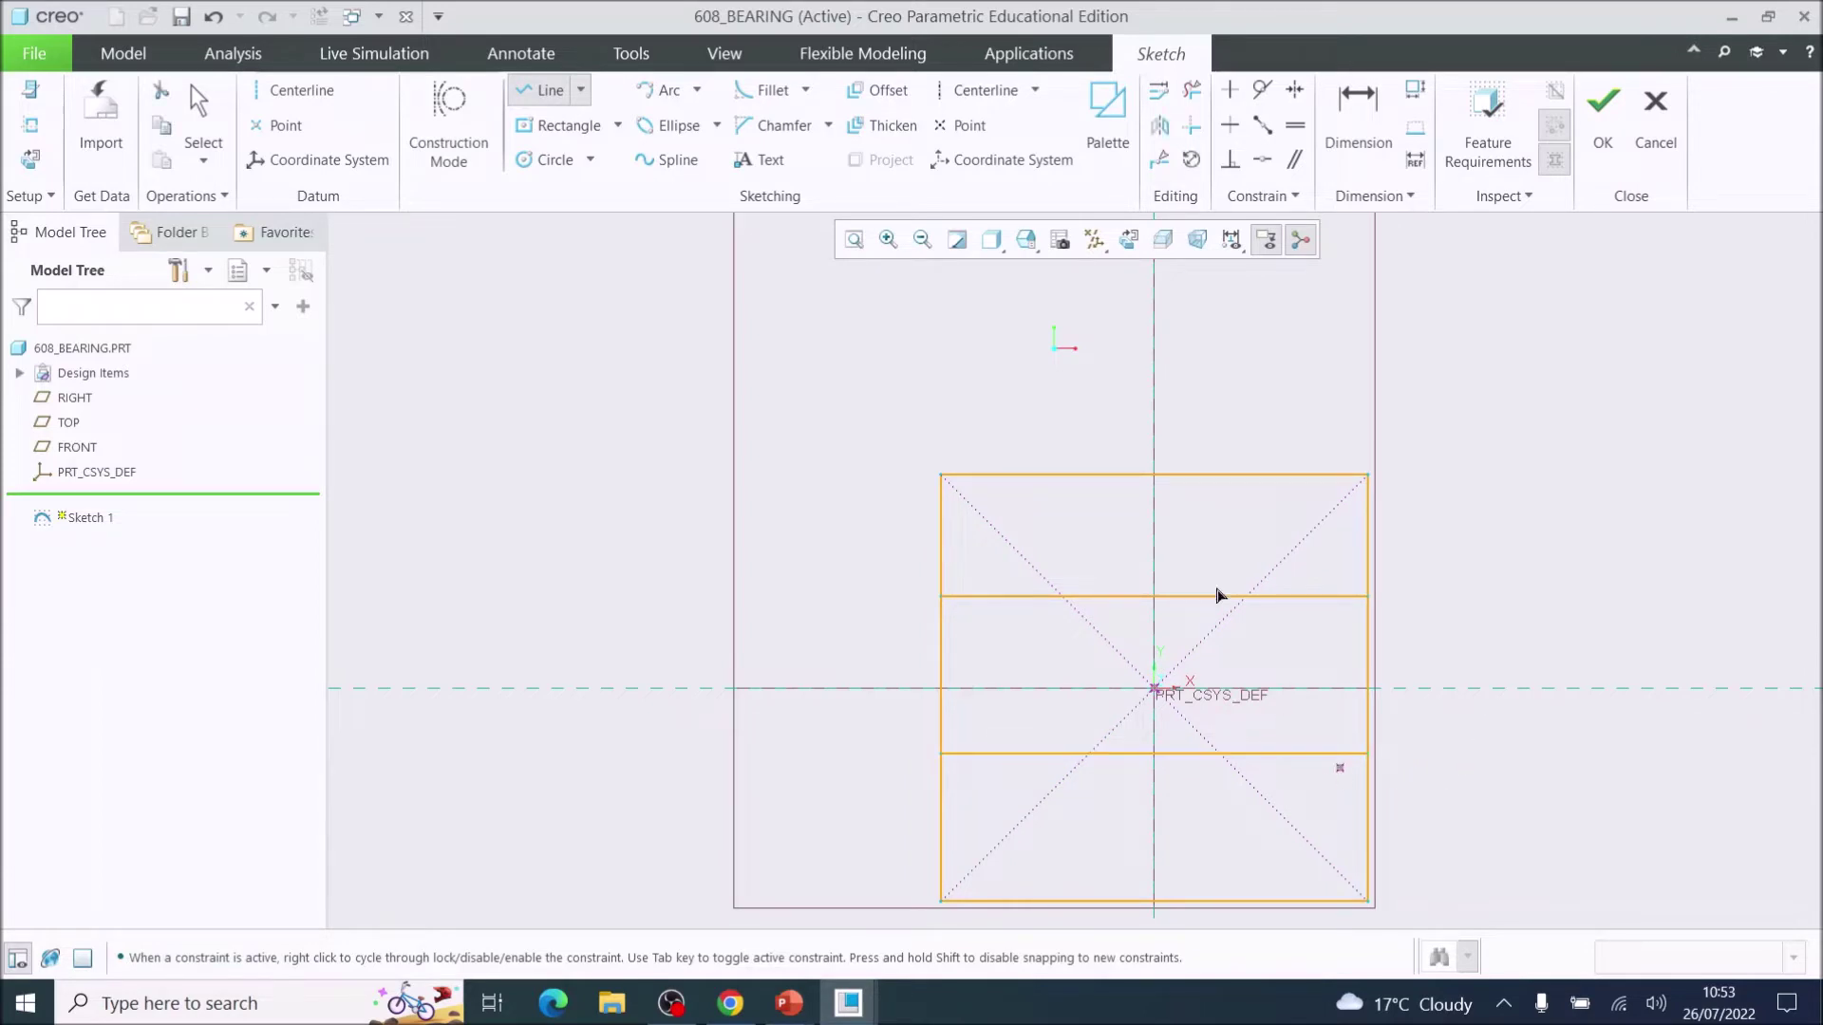
# Step: Set the distance between the lower horizontal line and the horizontal reference to 1.5
pyautogui.click(1364, 112)
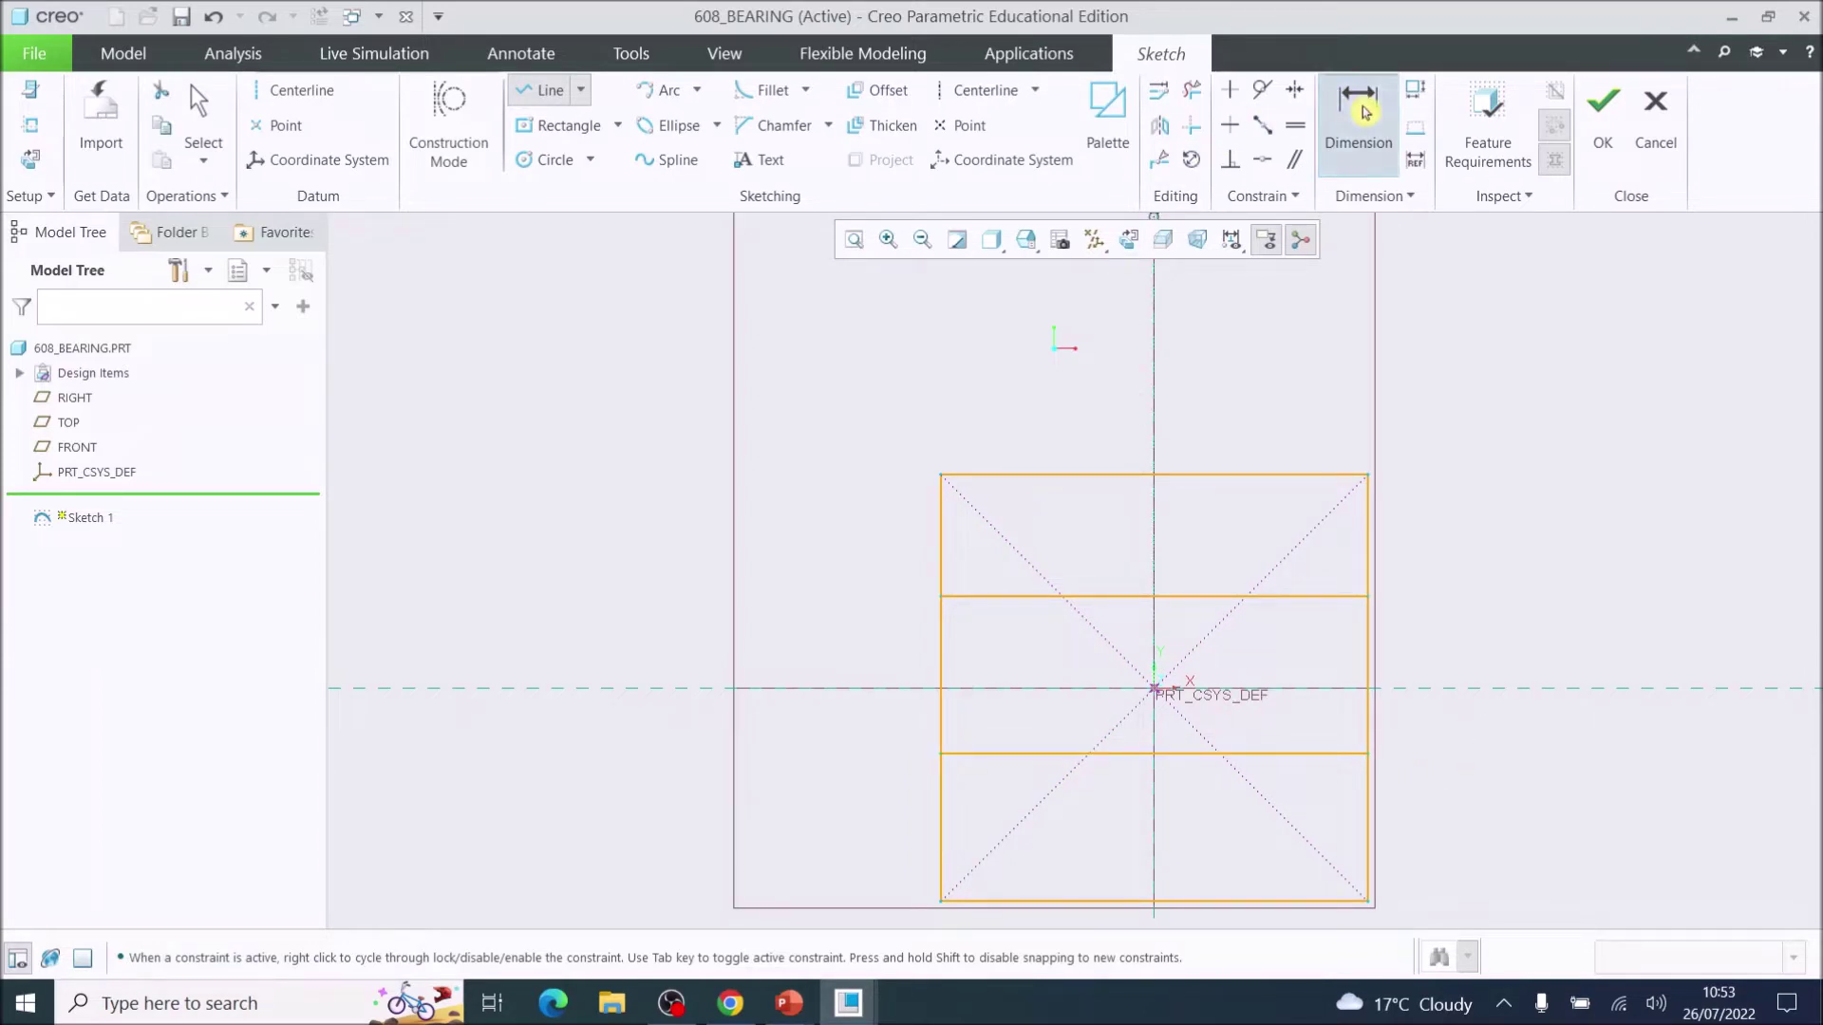
pyautogui.scroll(-3, 970, 752)
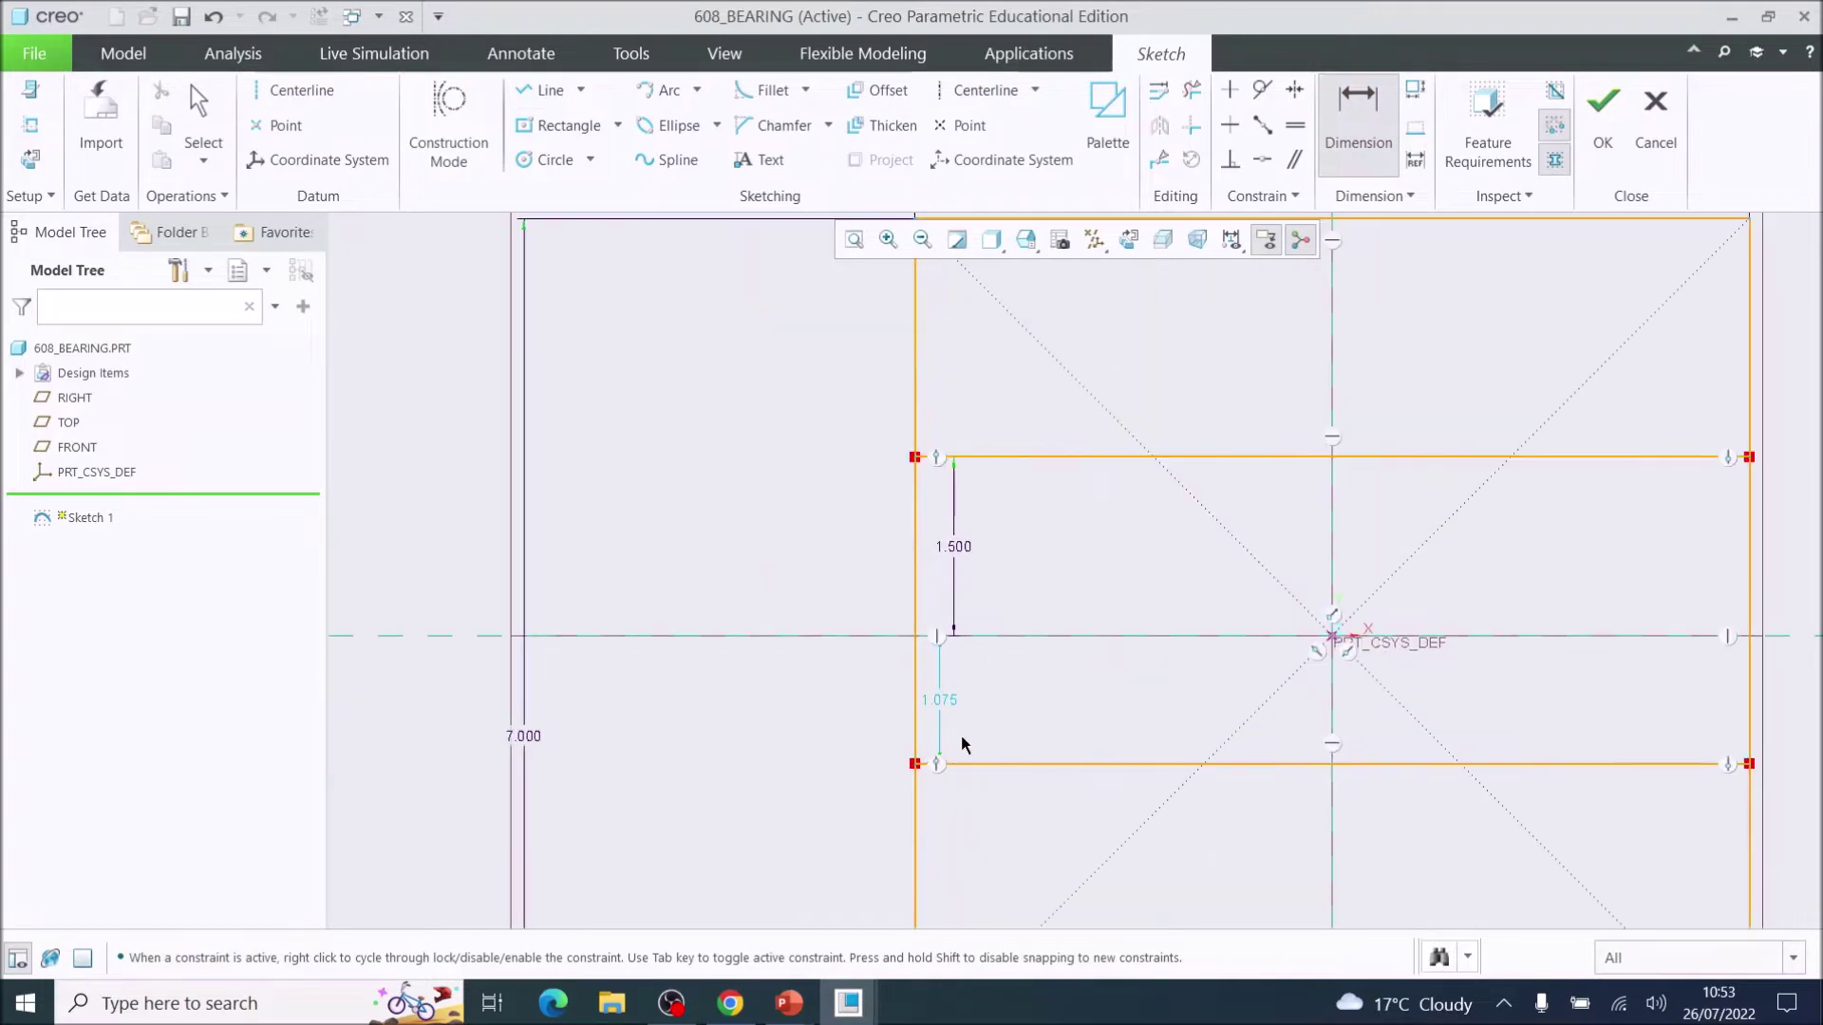
pyautogui.doubleClick(944, 700)
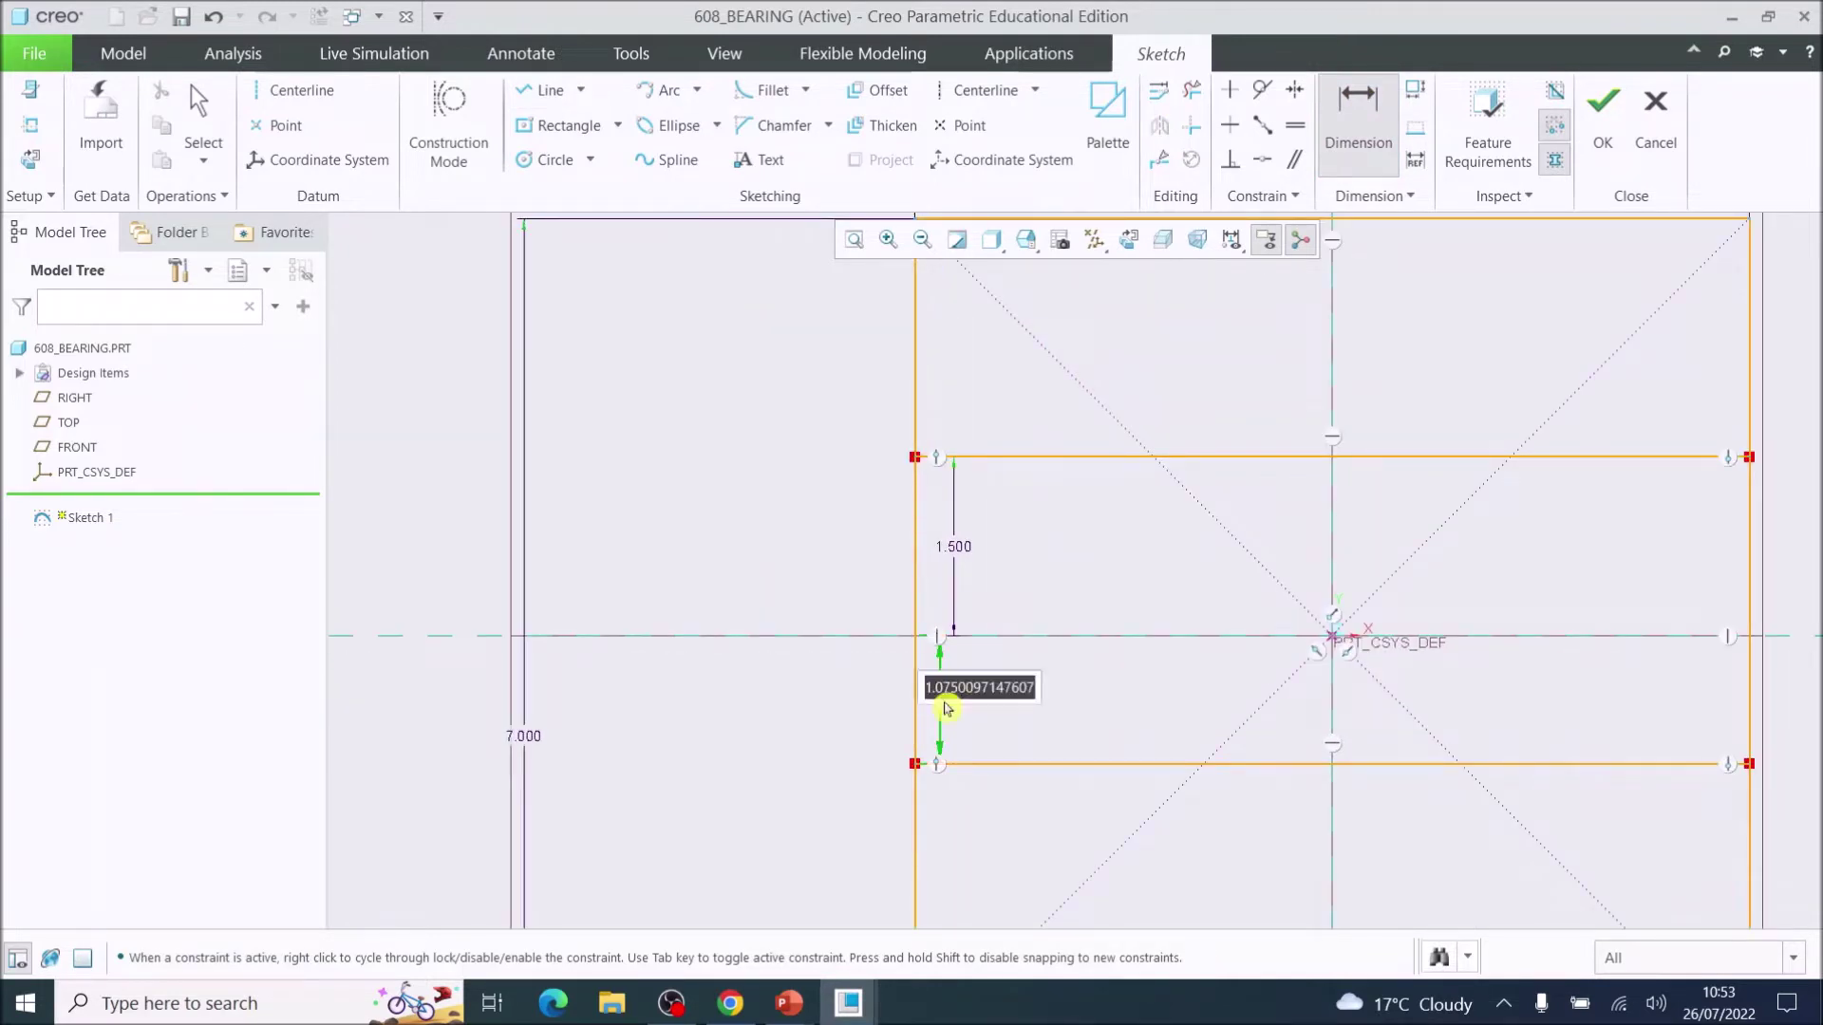
pyautogui.write('1.')
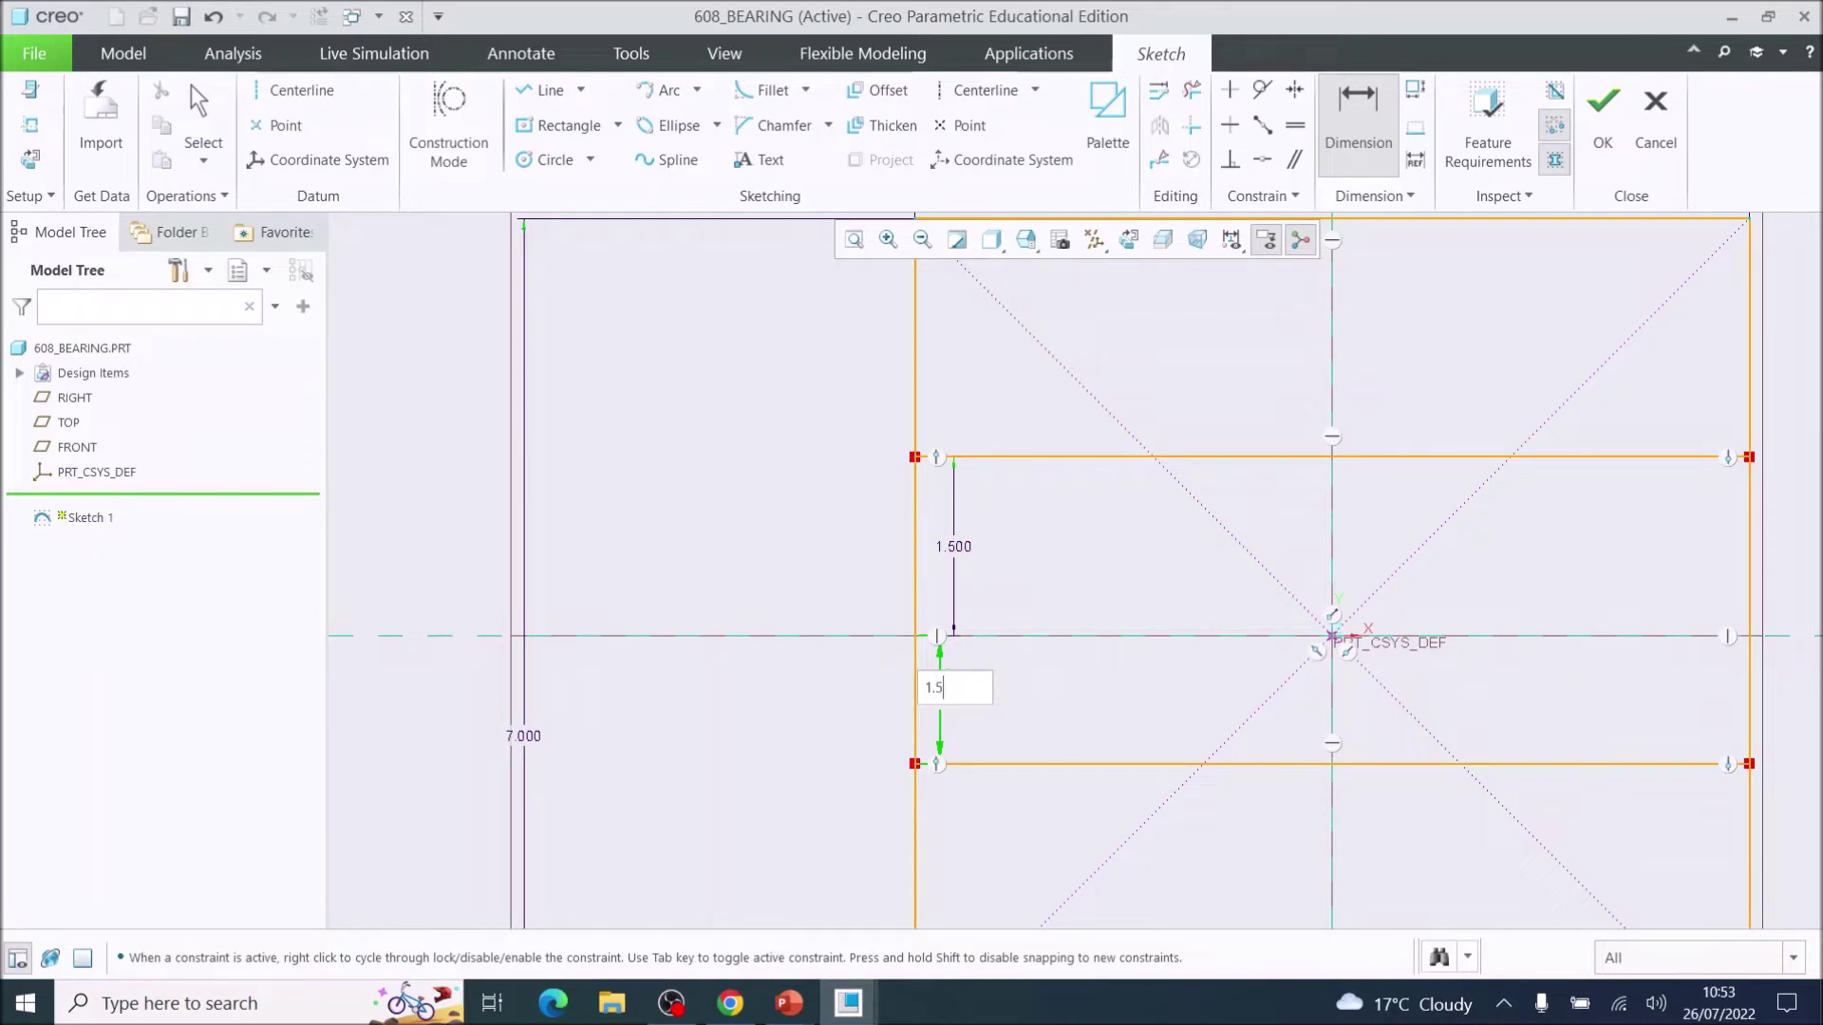
pyautogui.write('5')
pyautogui.press('Return')
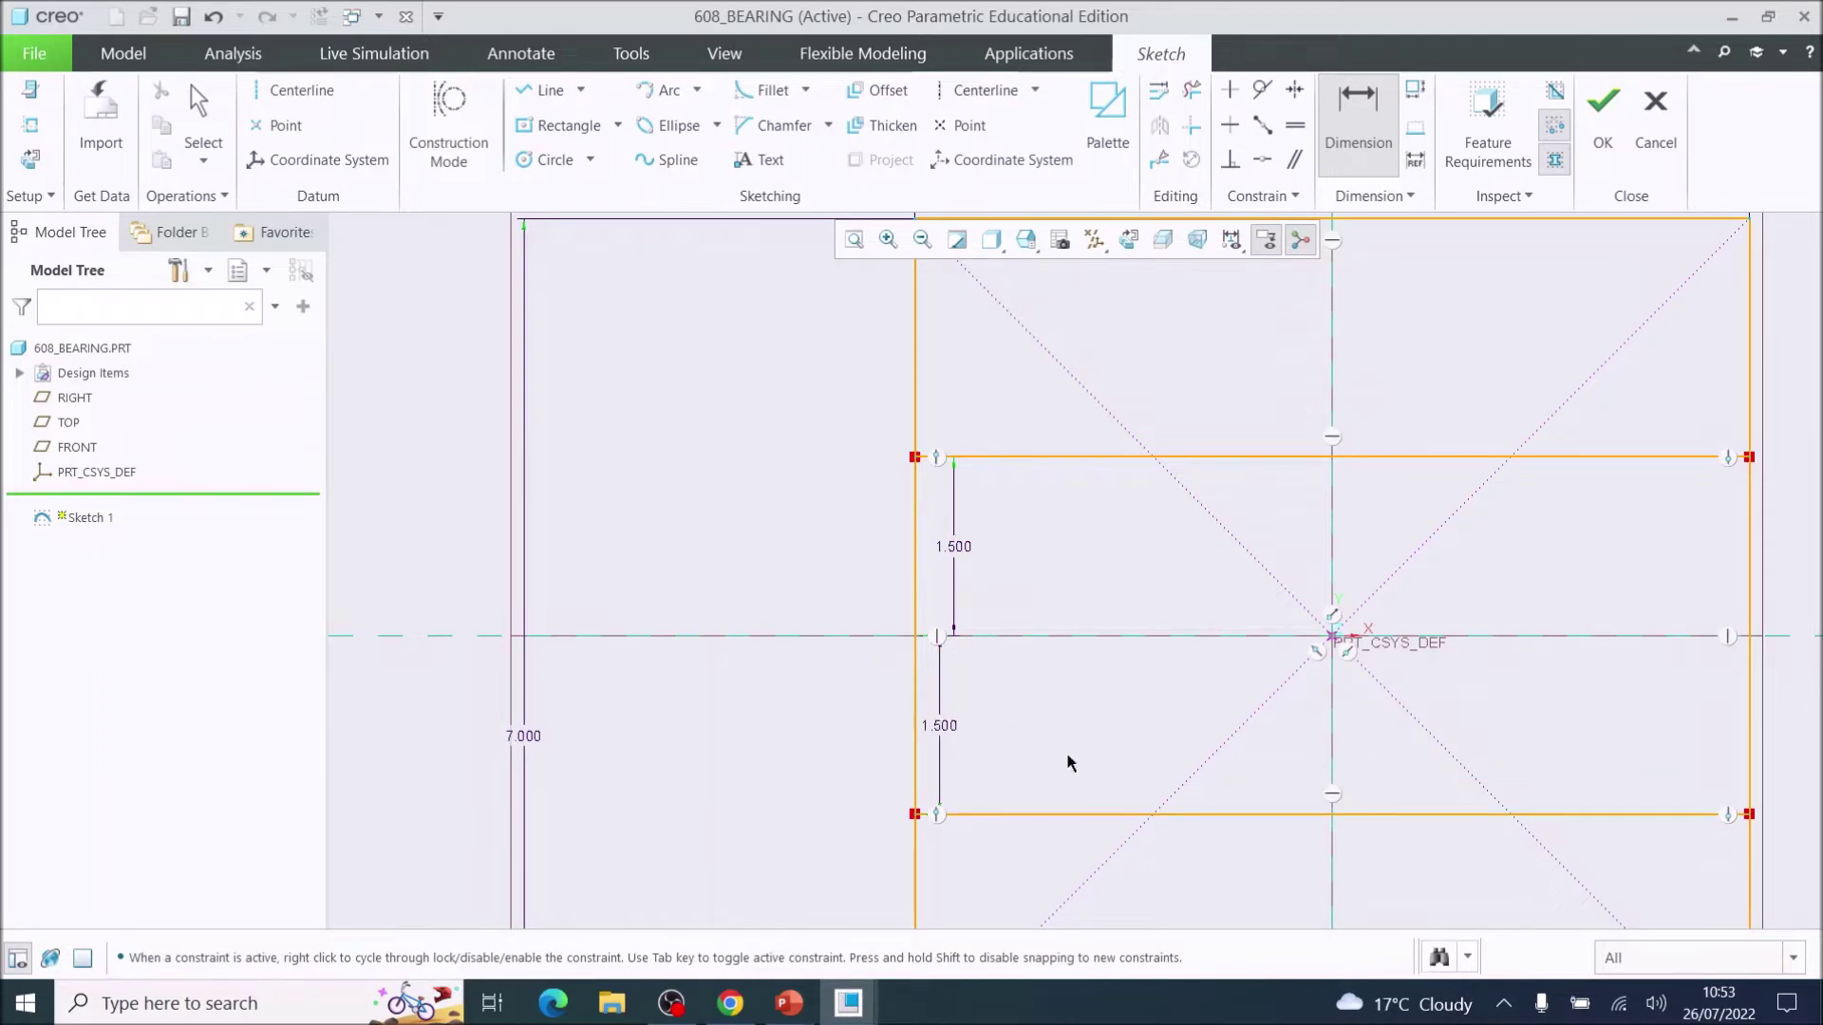
# Step: Trim the square's vertical sides between the two inner horizontal lines, leaving separate upper and lower rectangles
pyautogui.scroll(-4, 1265, 780)
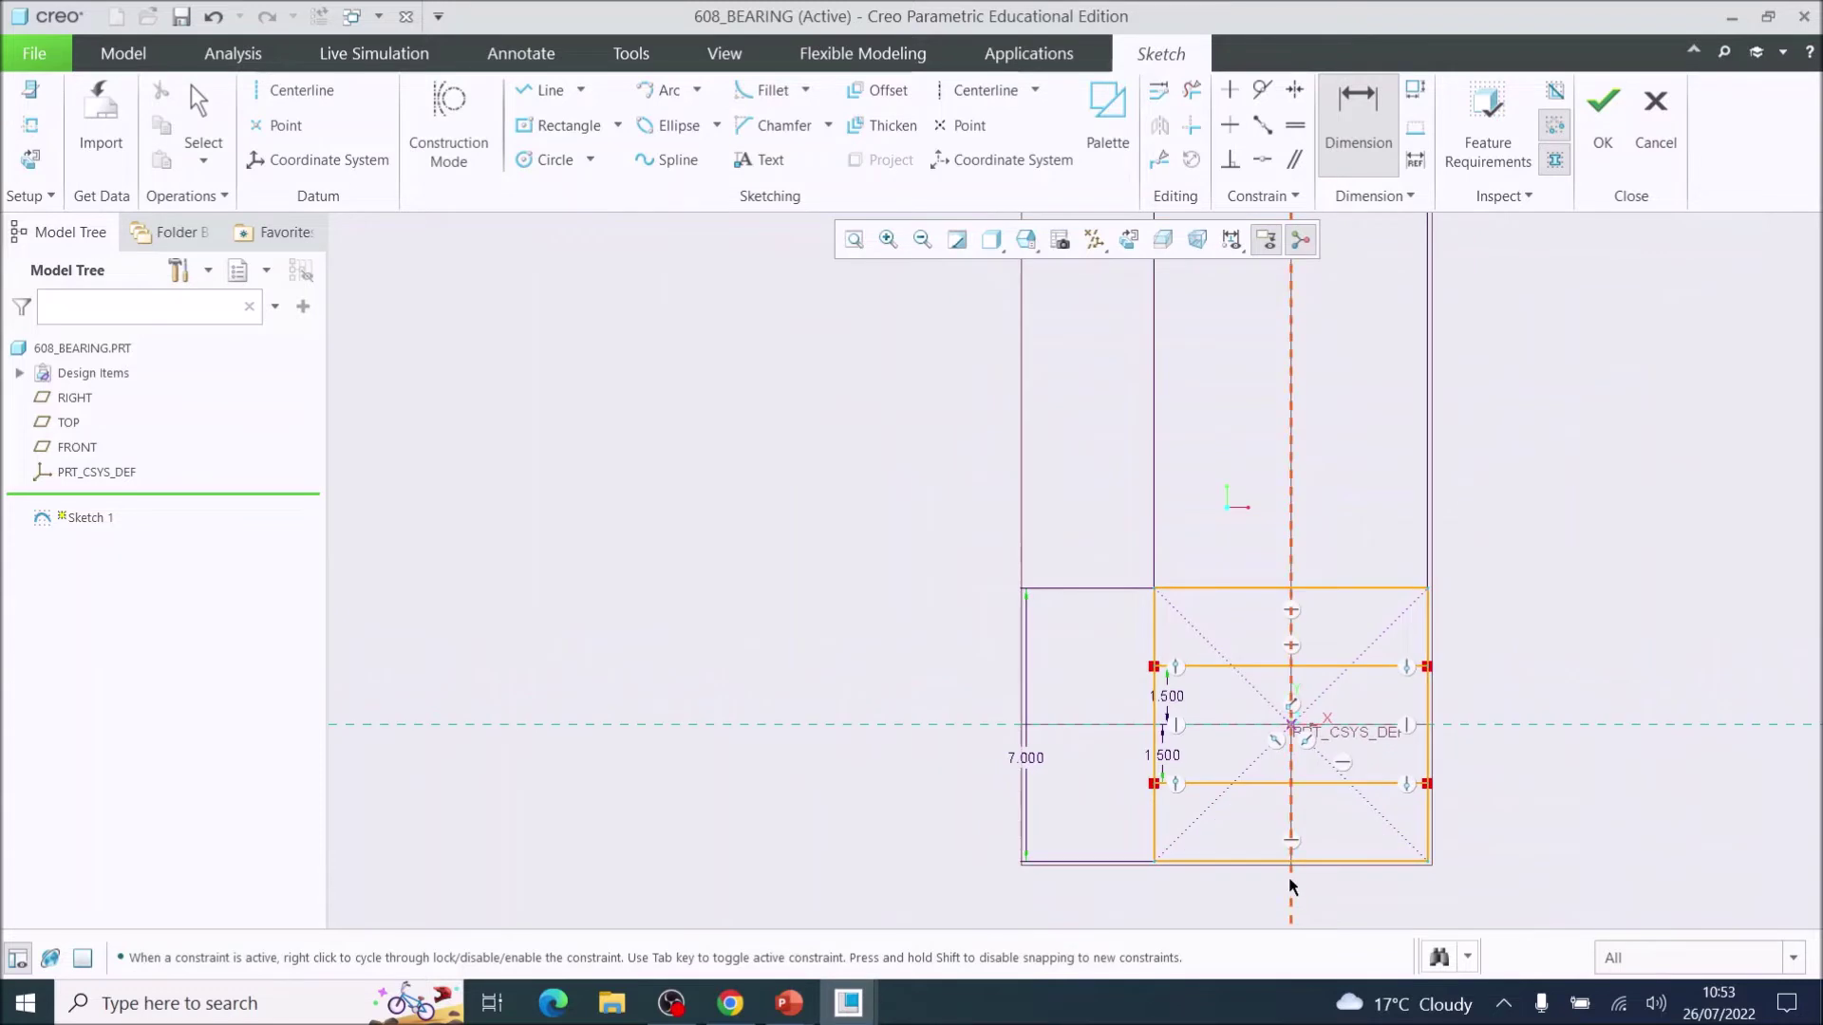
pyautogui.click(852, 243)
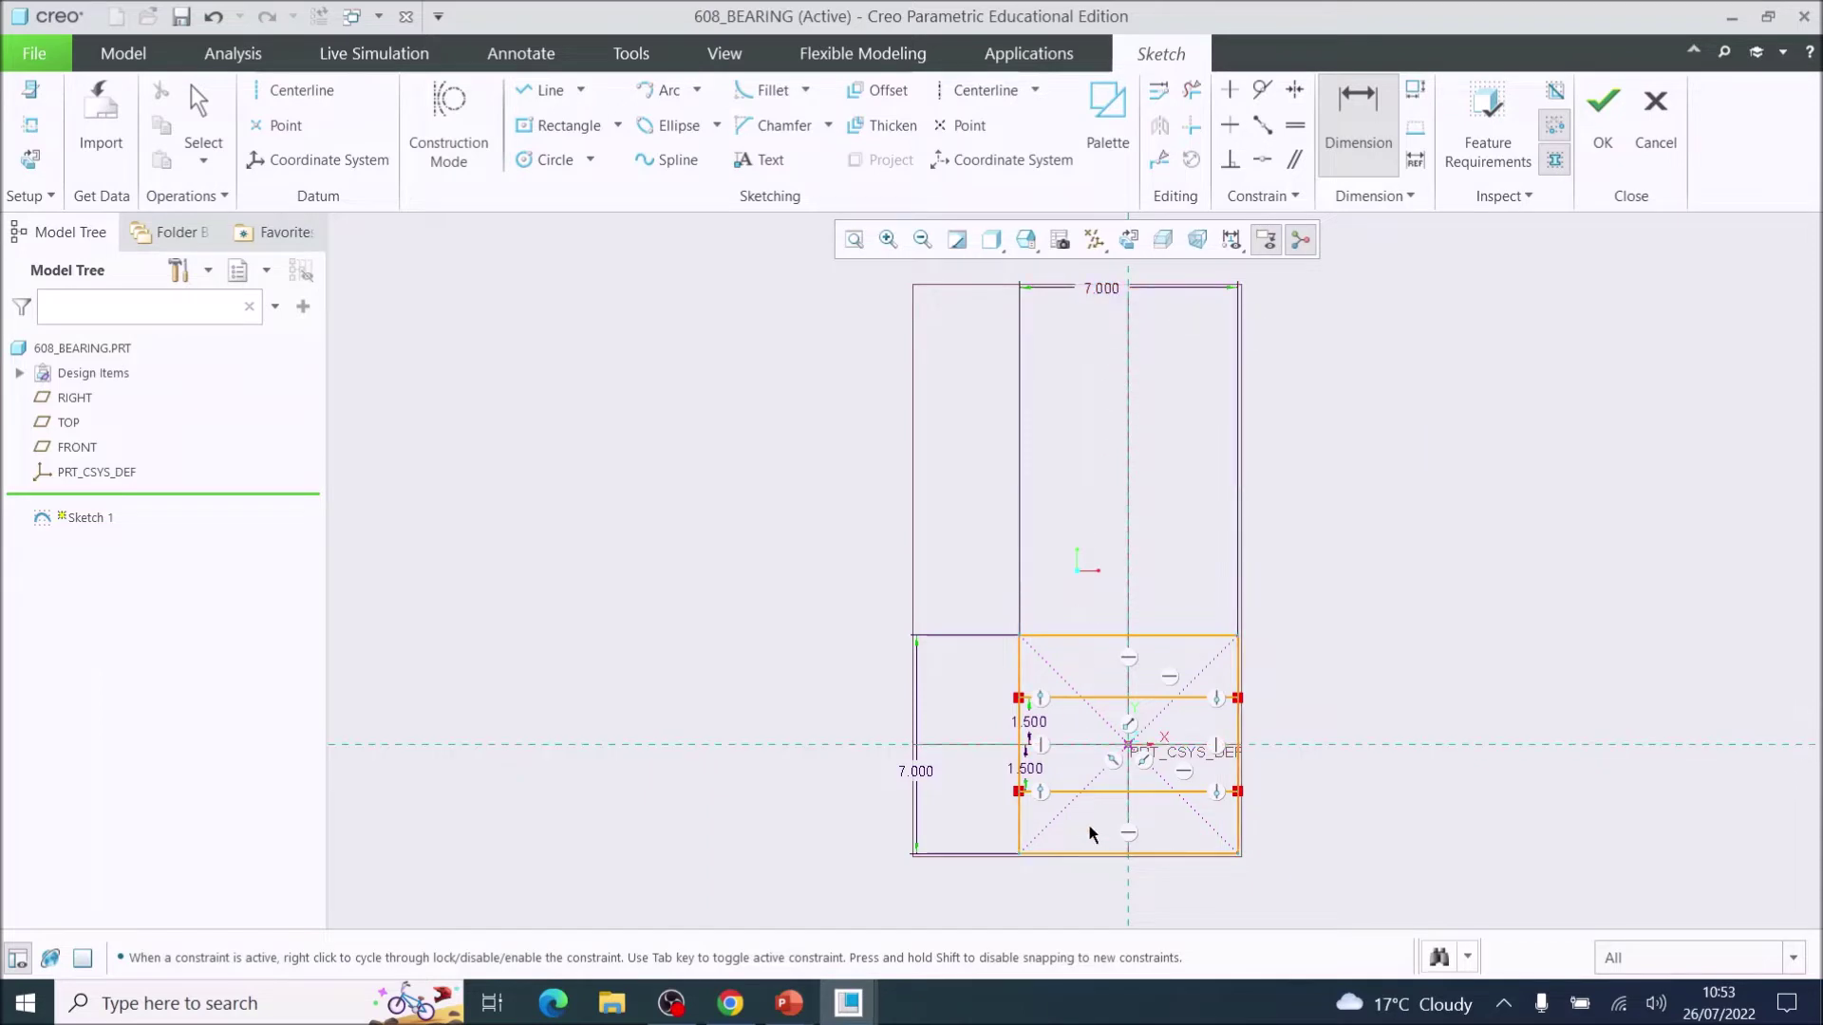
pyautogui.scroll(3, 1048, 789)
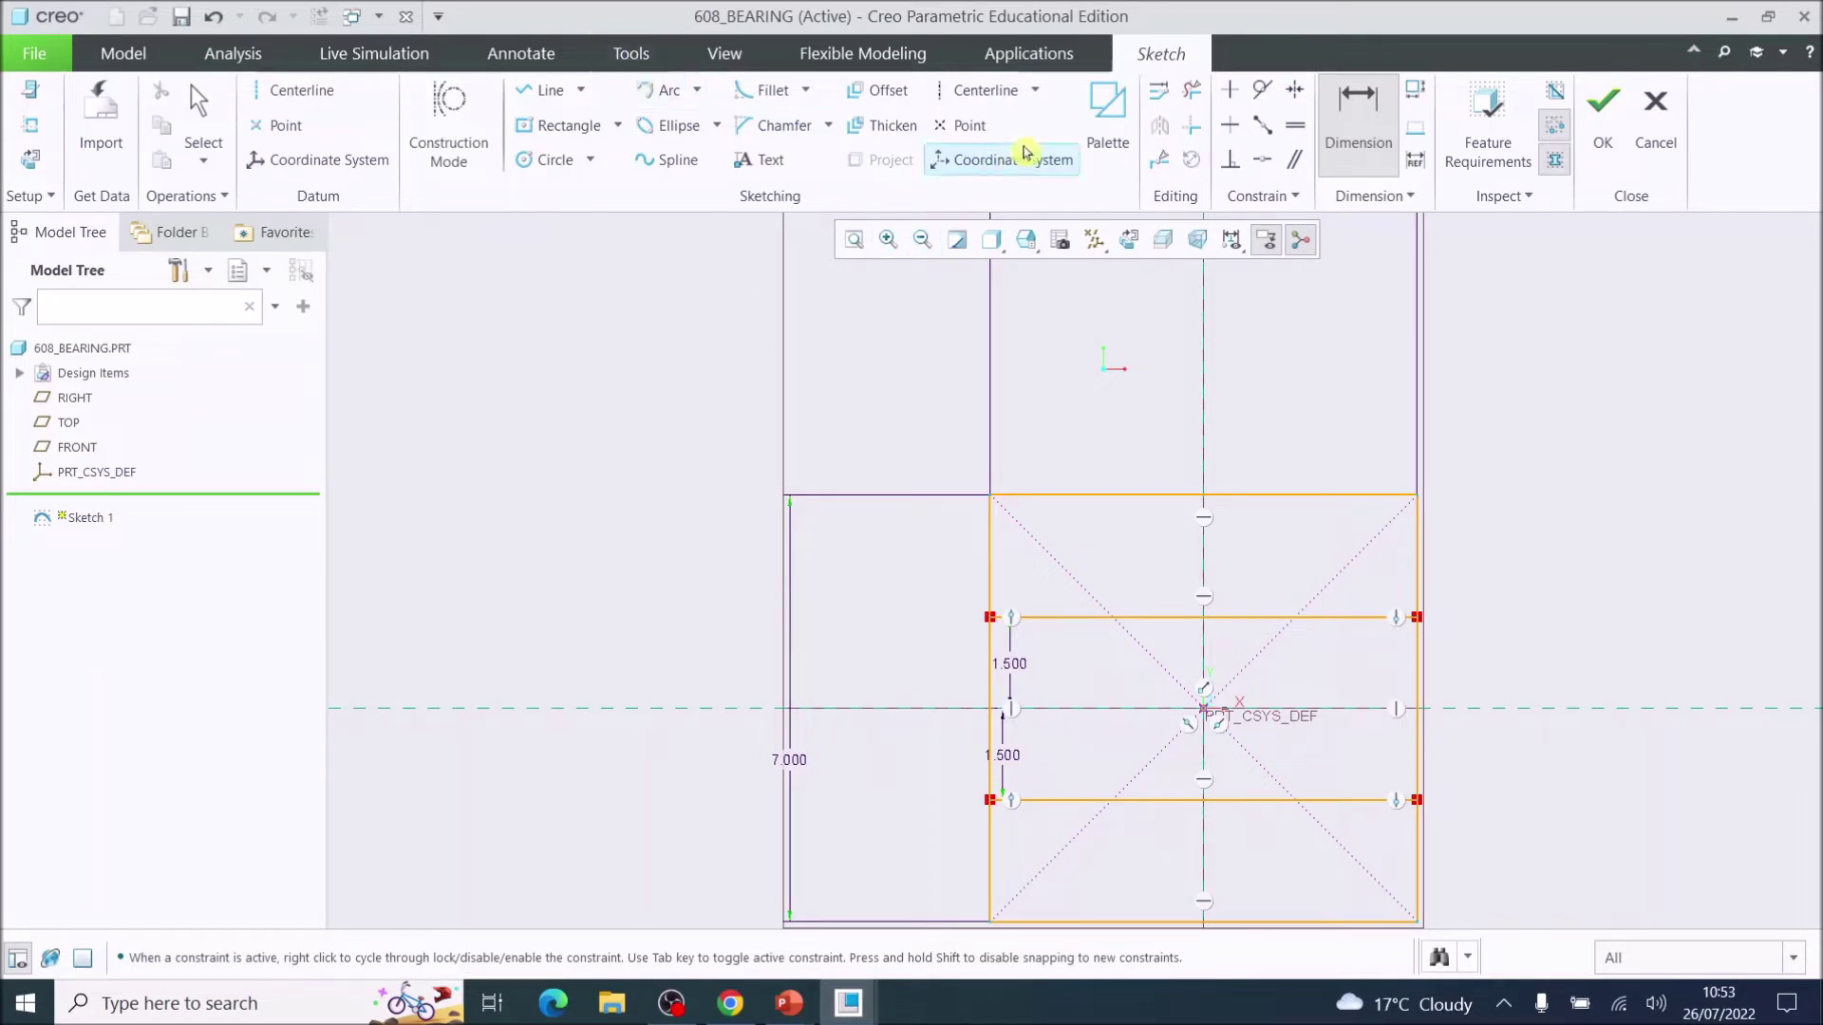
pyautogui.click(1193, 95)
pyautogui.click(994, 672)
pyautogui.click(993, 747)
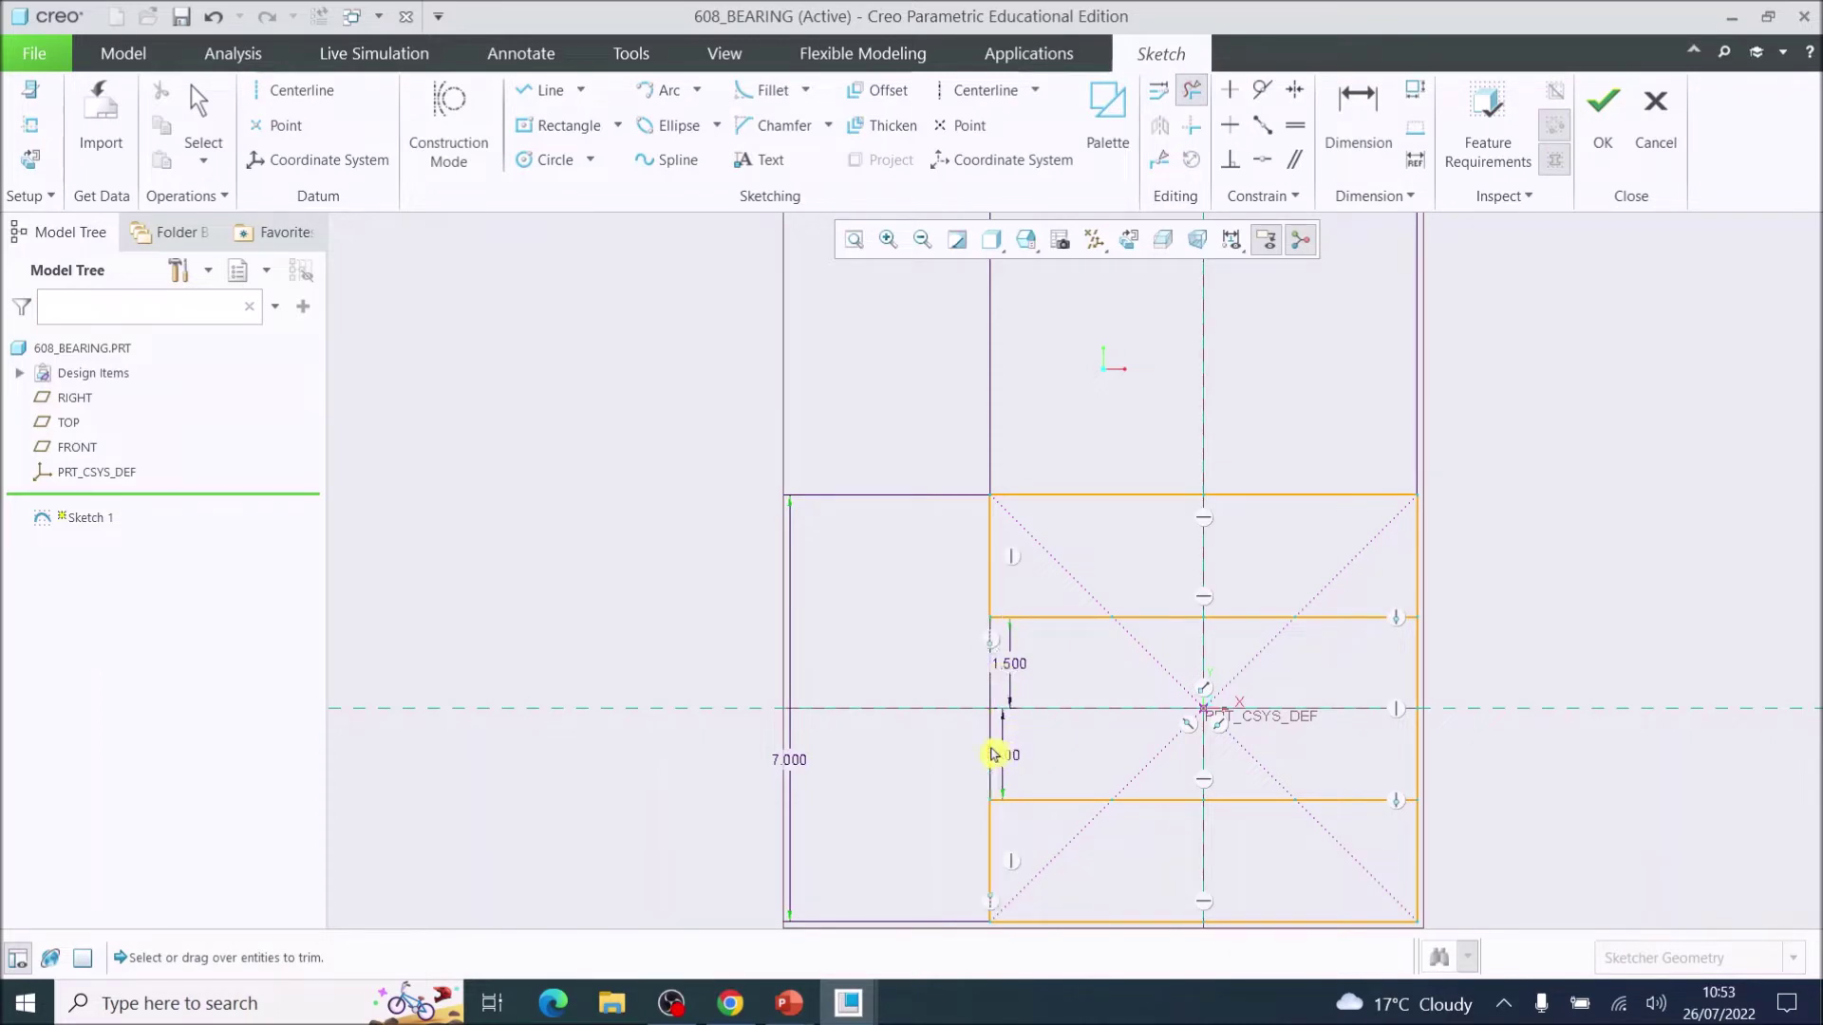
pyautogui.click(1424, 677)
pyautogui.click(1422, 761)
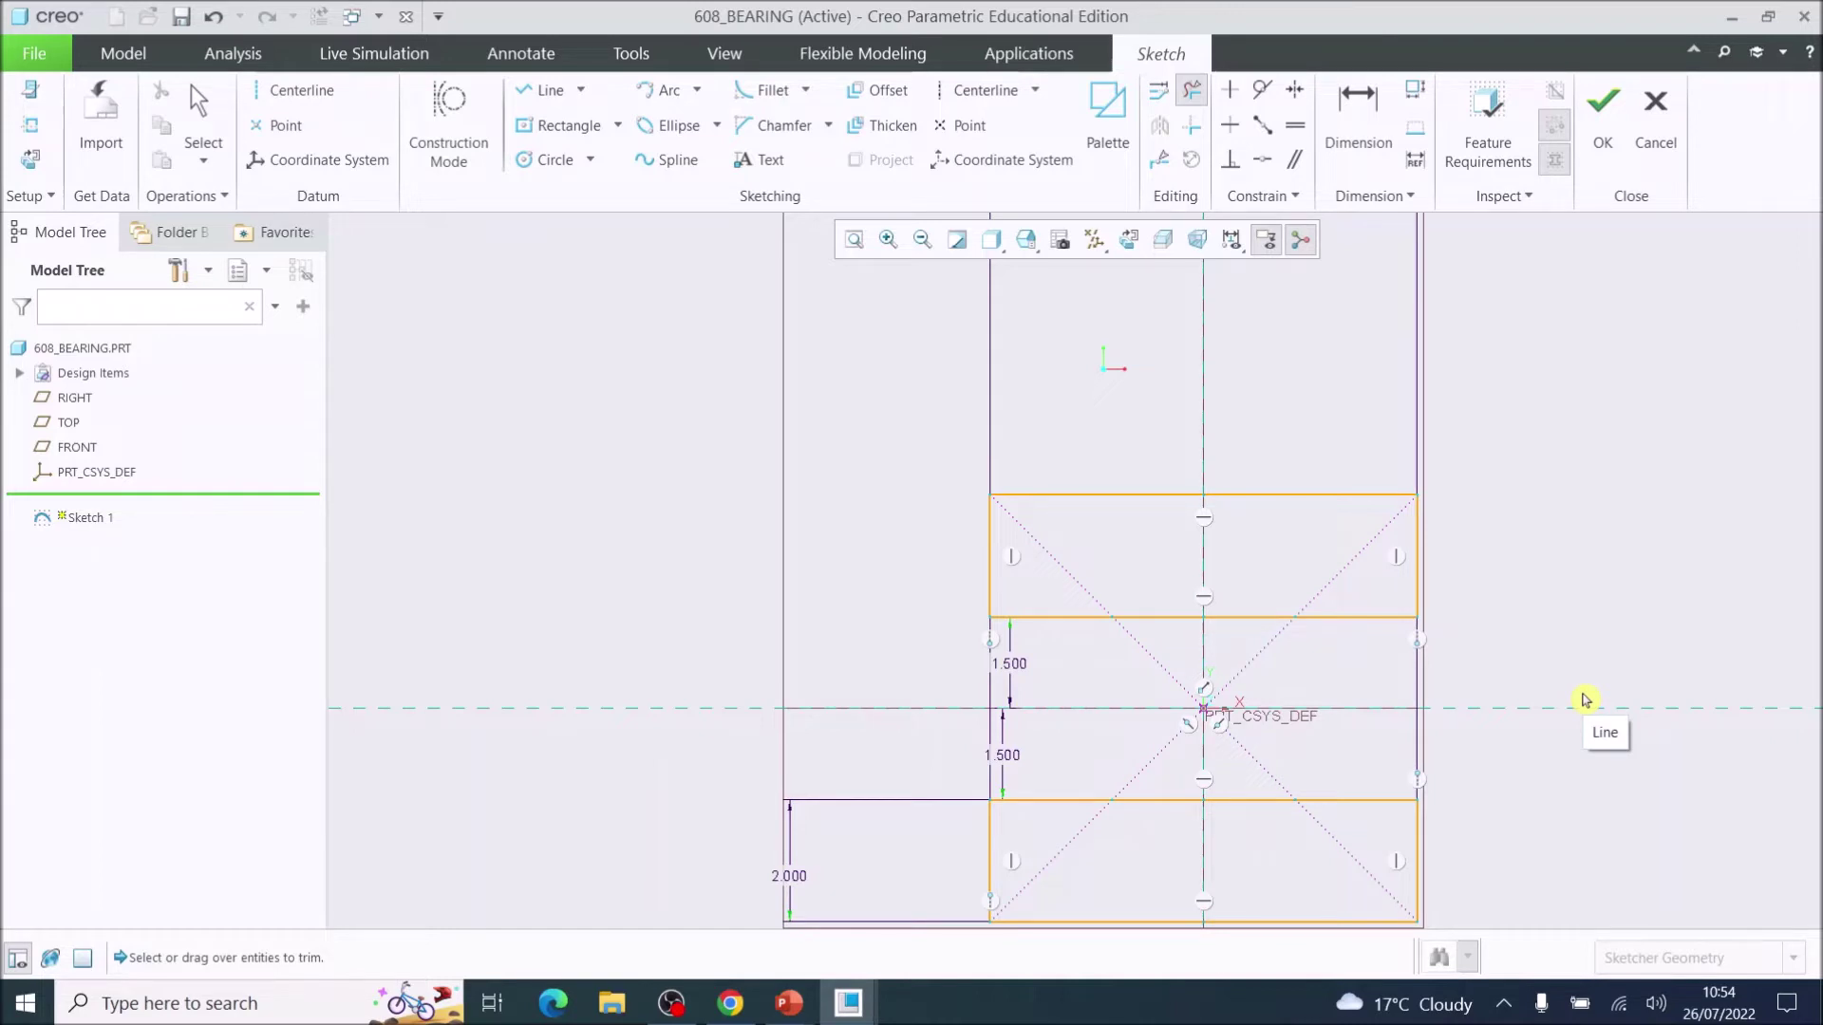
# Step: Draw a circle about 5.1 in diameter centered on the origin, overlapping both rectangles
pyautogui.scroll(-3, 1405, 703)
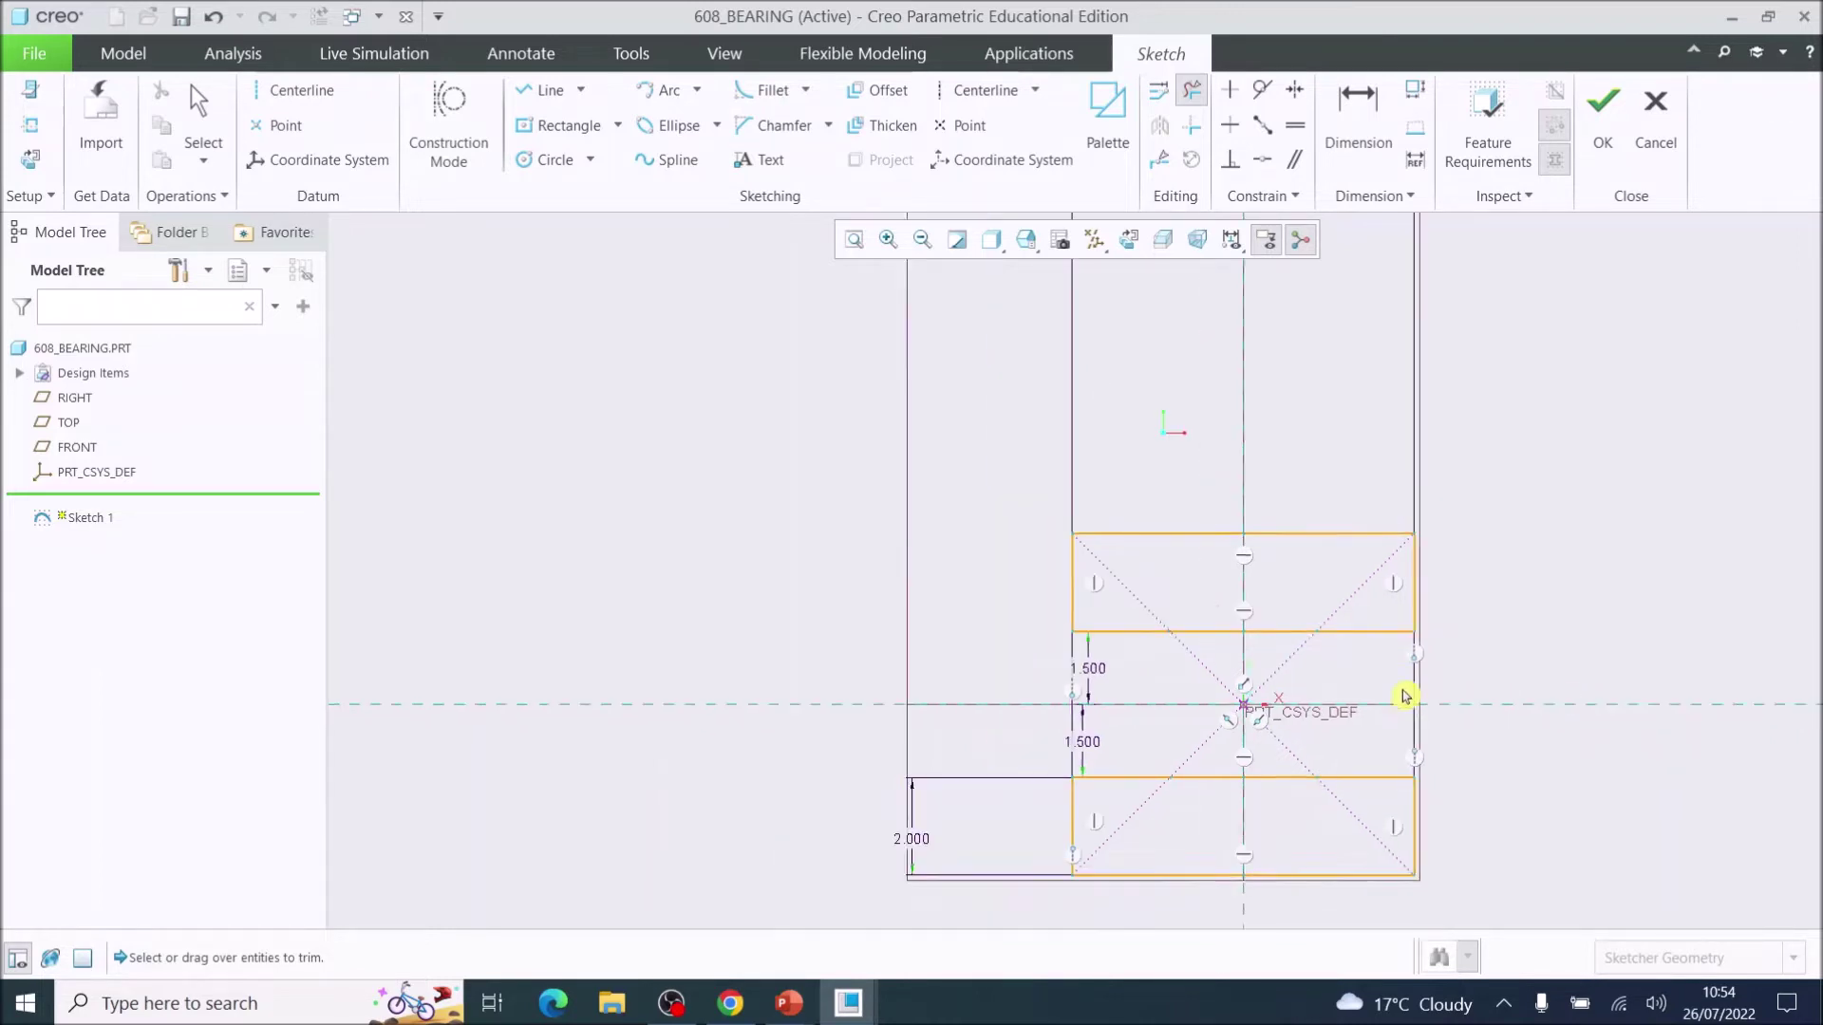
pyautogui.scroll(3, 1348, 826)
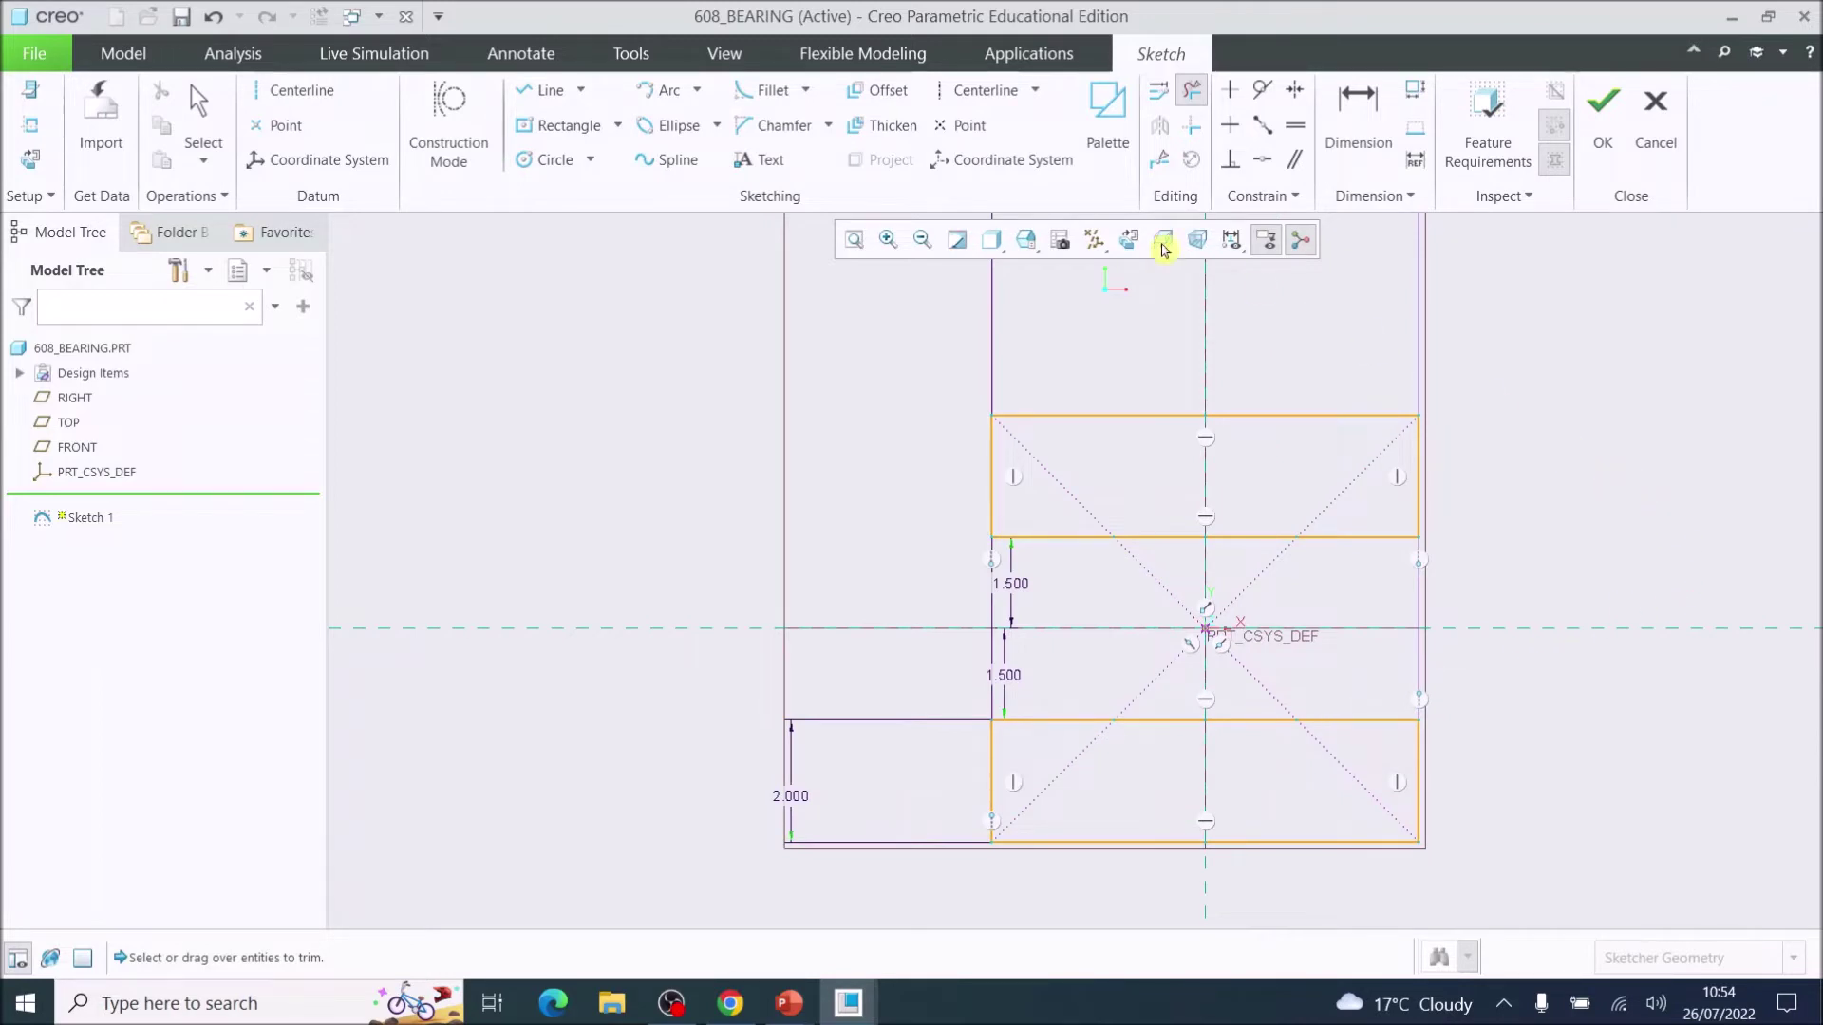
pyautogui.click(528, 164)
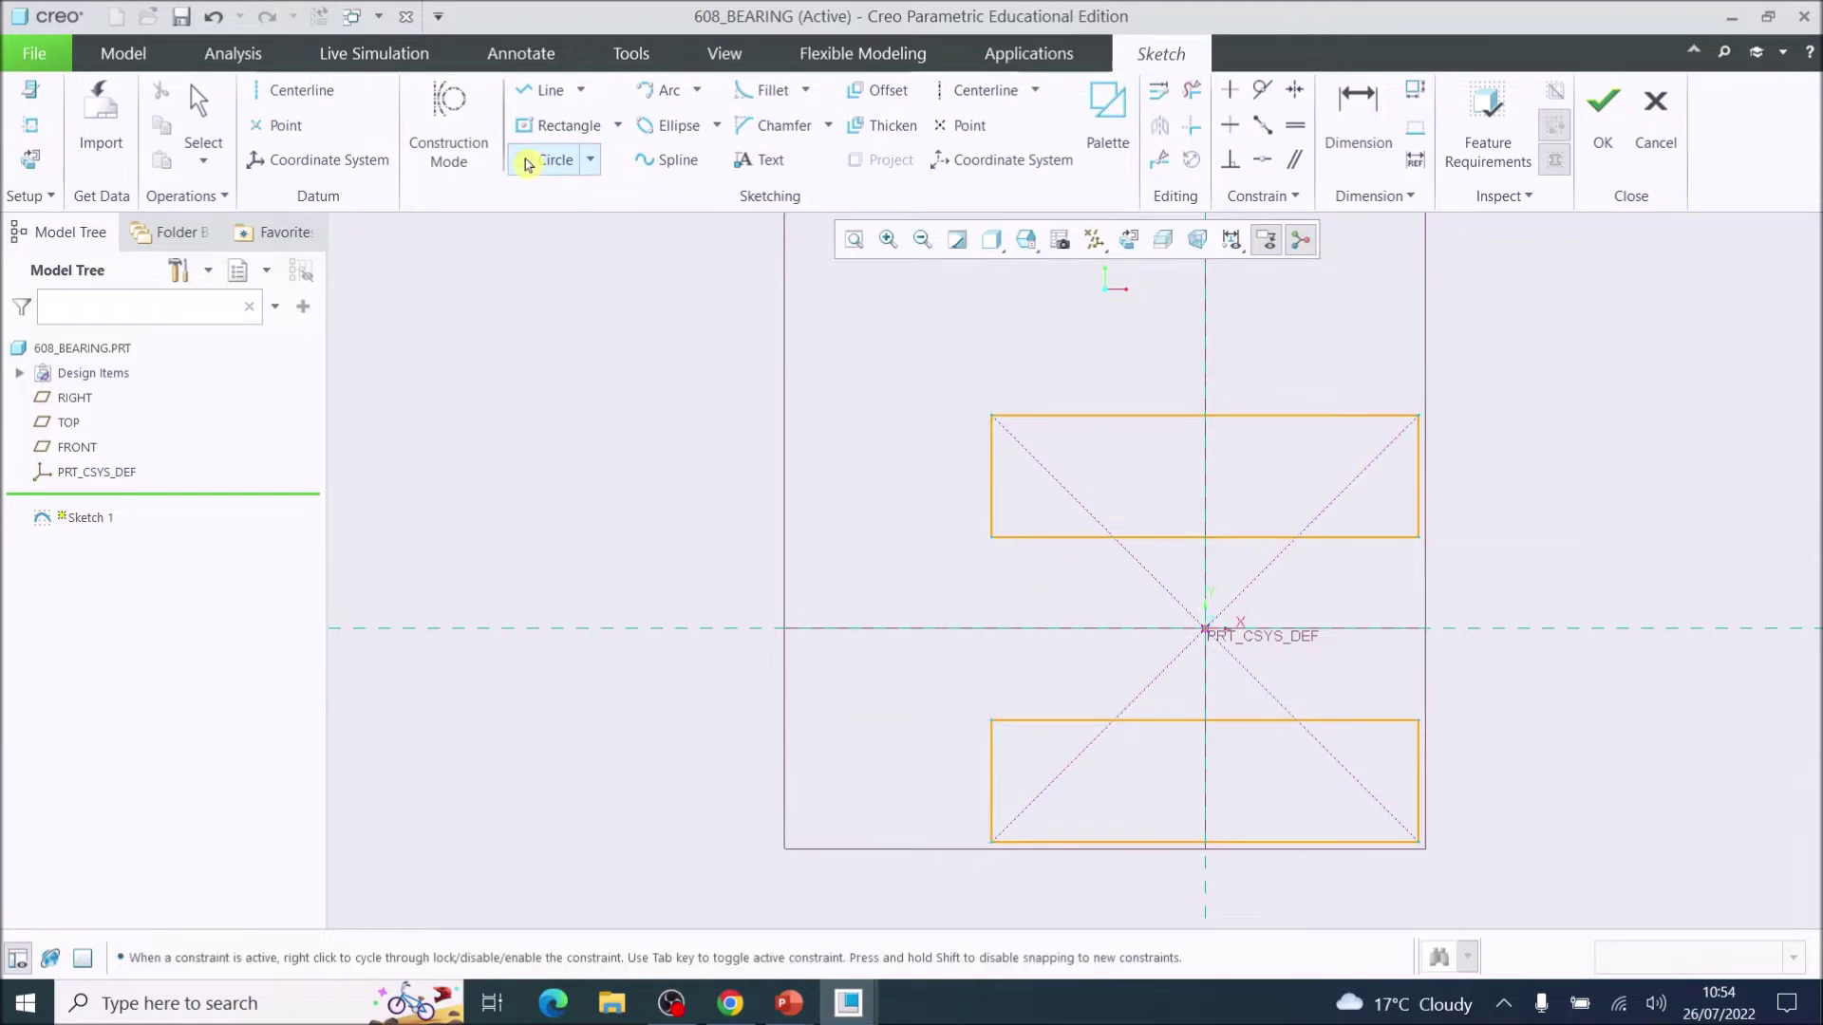
pyautogui.click(1209, 634)
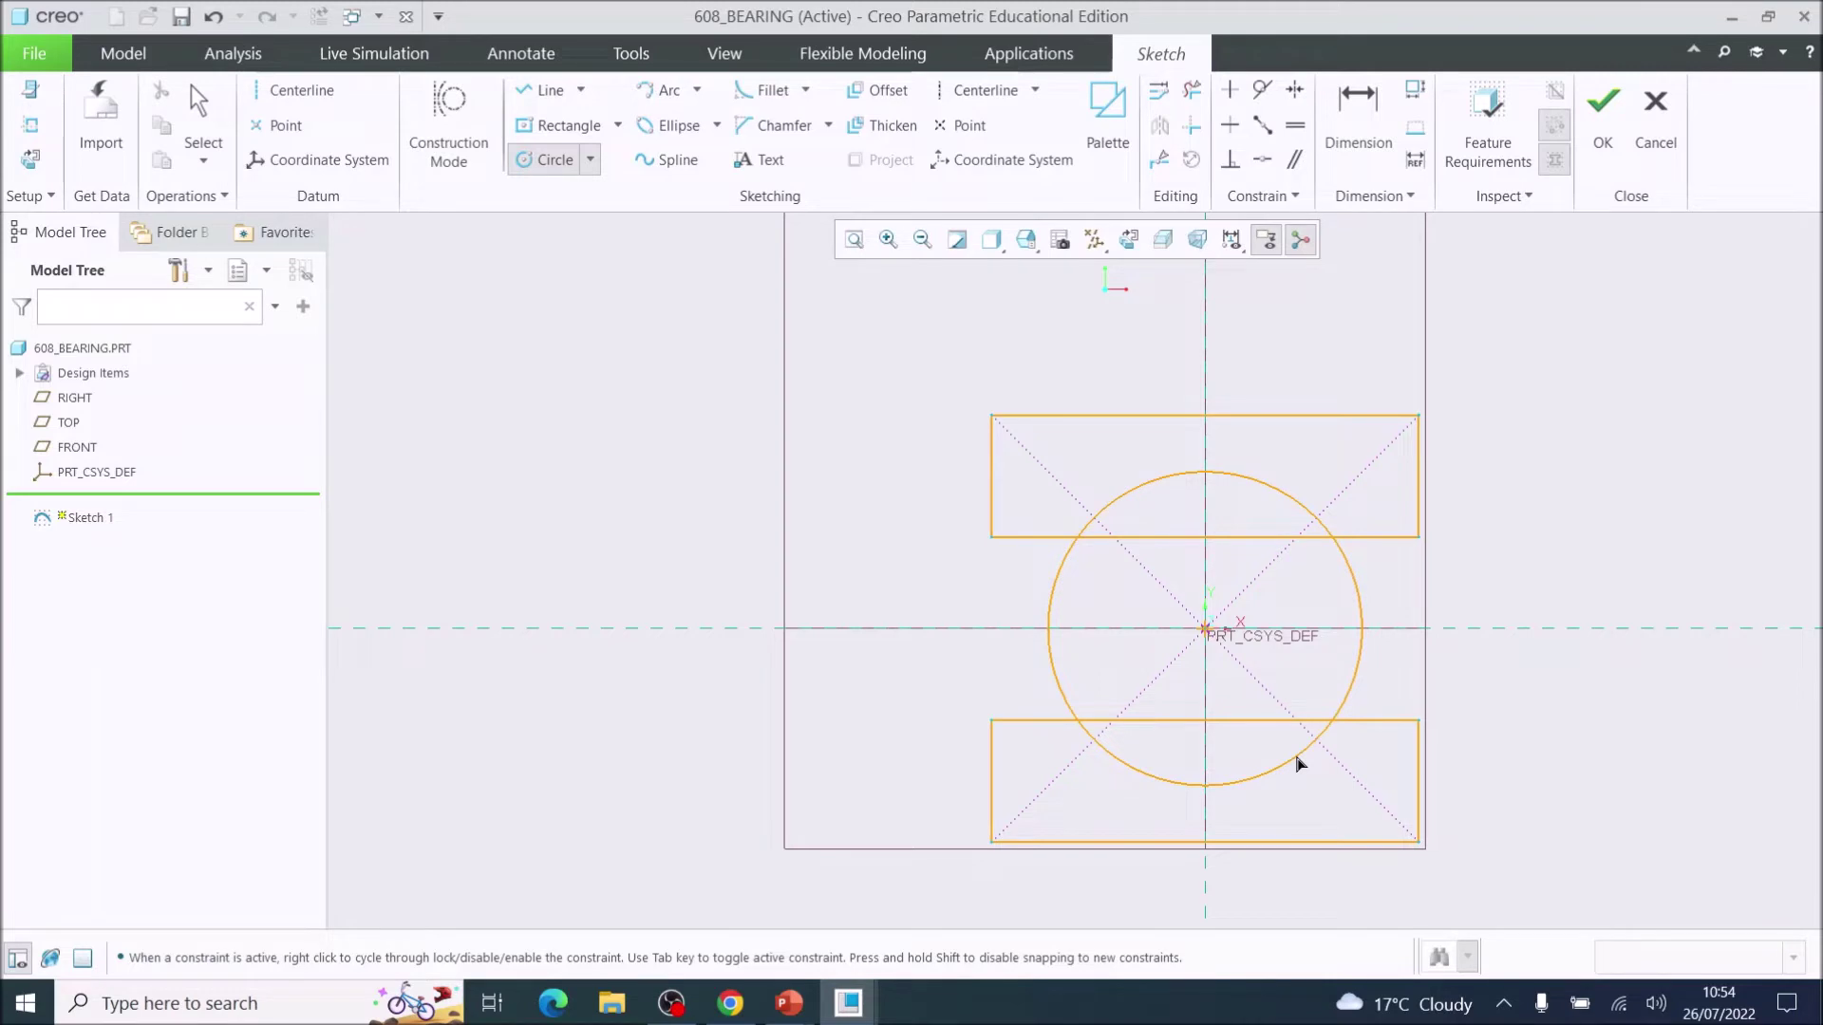
pyautogui.click(1297, 760)
# Step: Set the circle's diameter to 4.2
pyautogui.click(1368, 108)
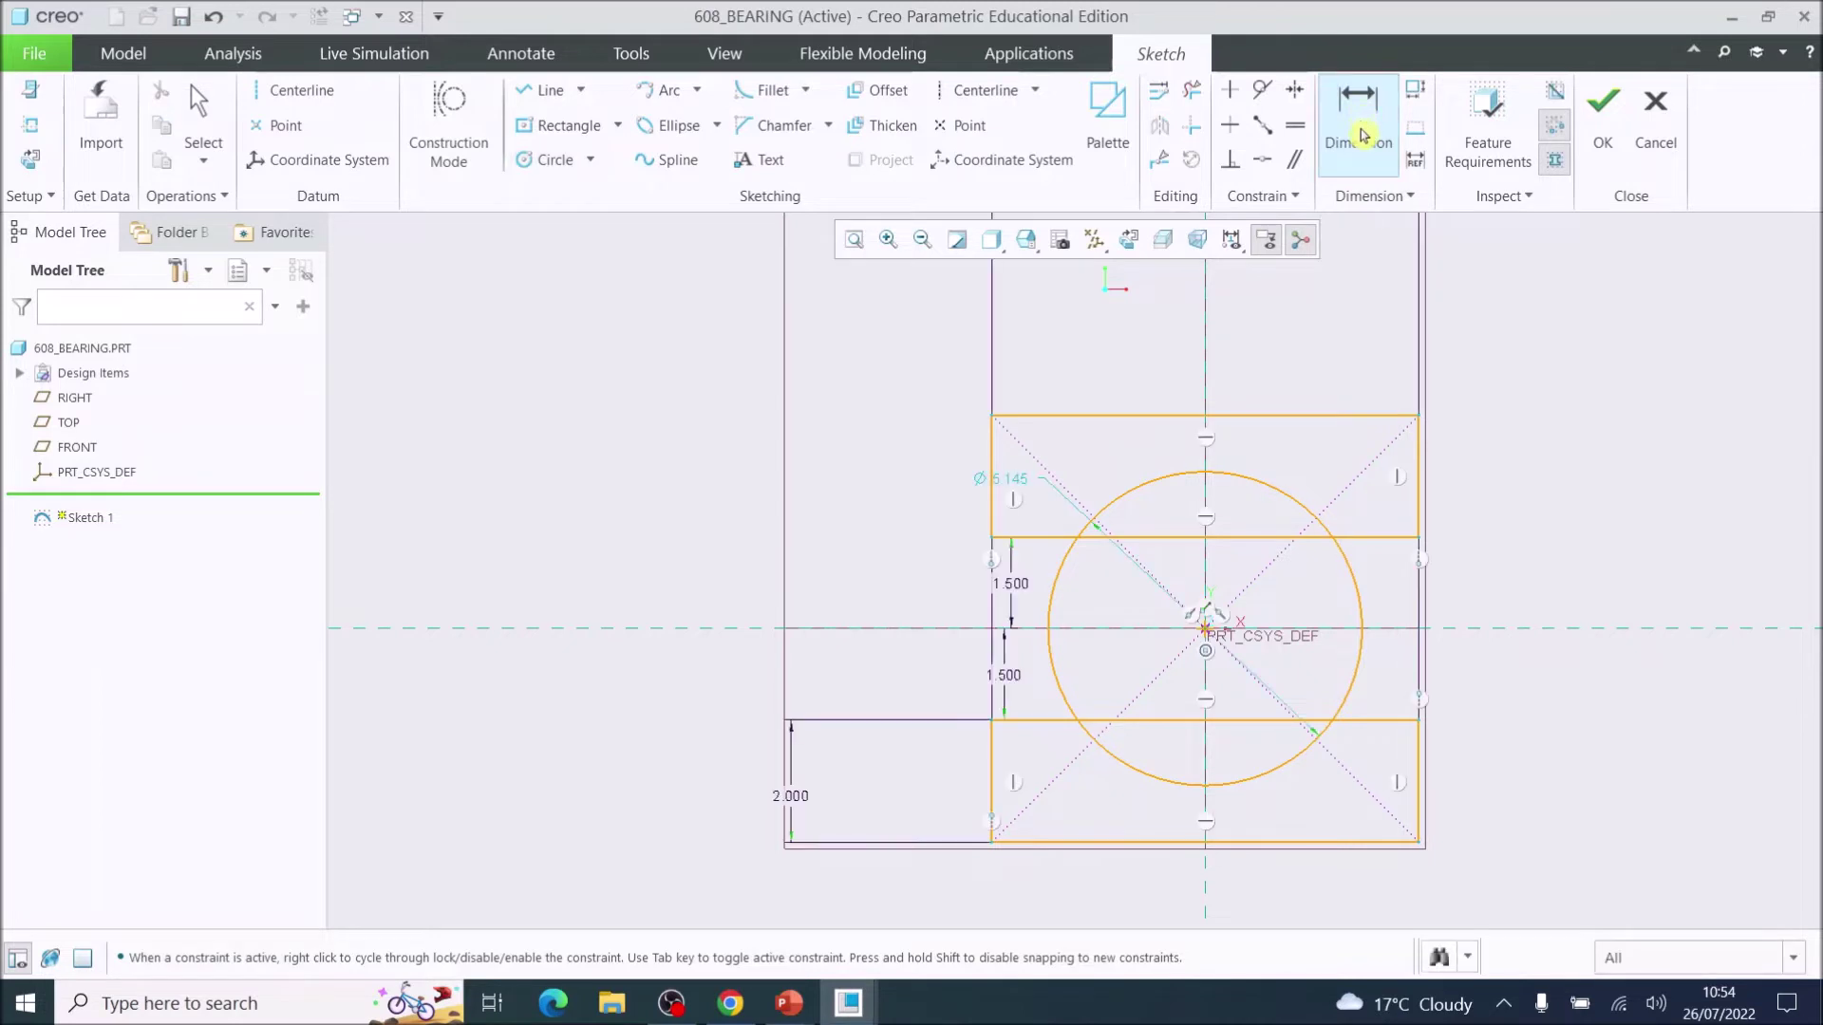
pyautogui.doubleClick(1012, 488)
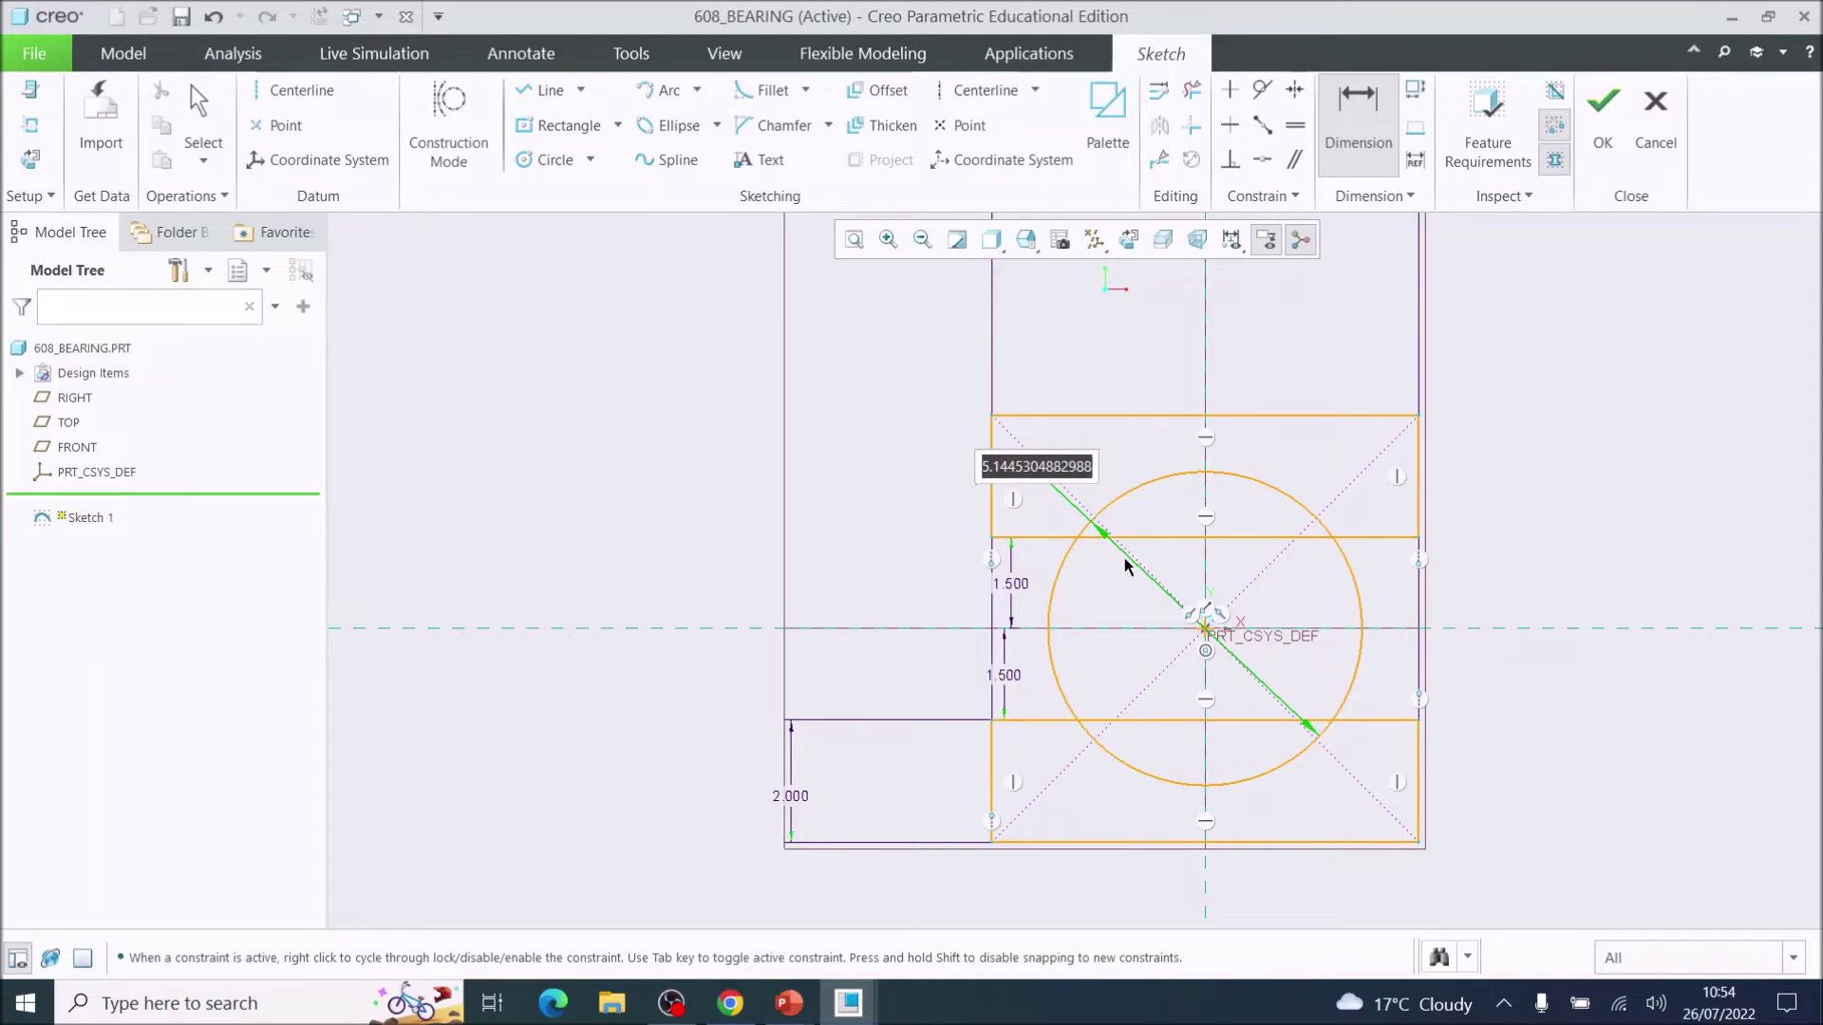
pyautogui.write('4.2')
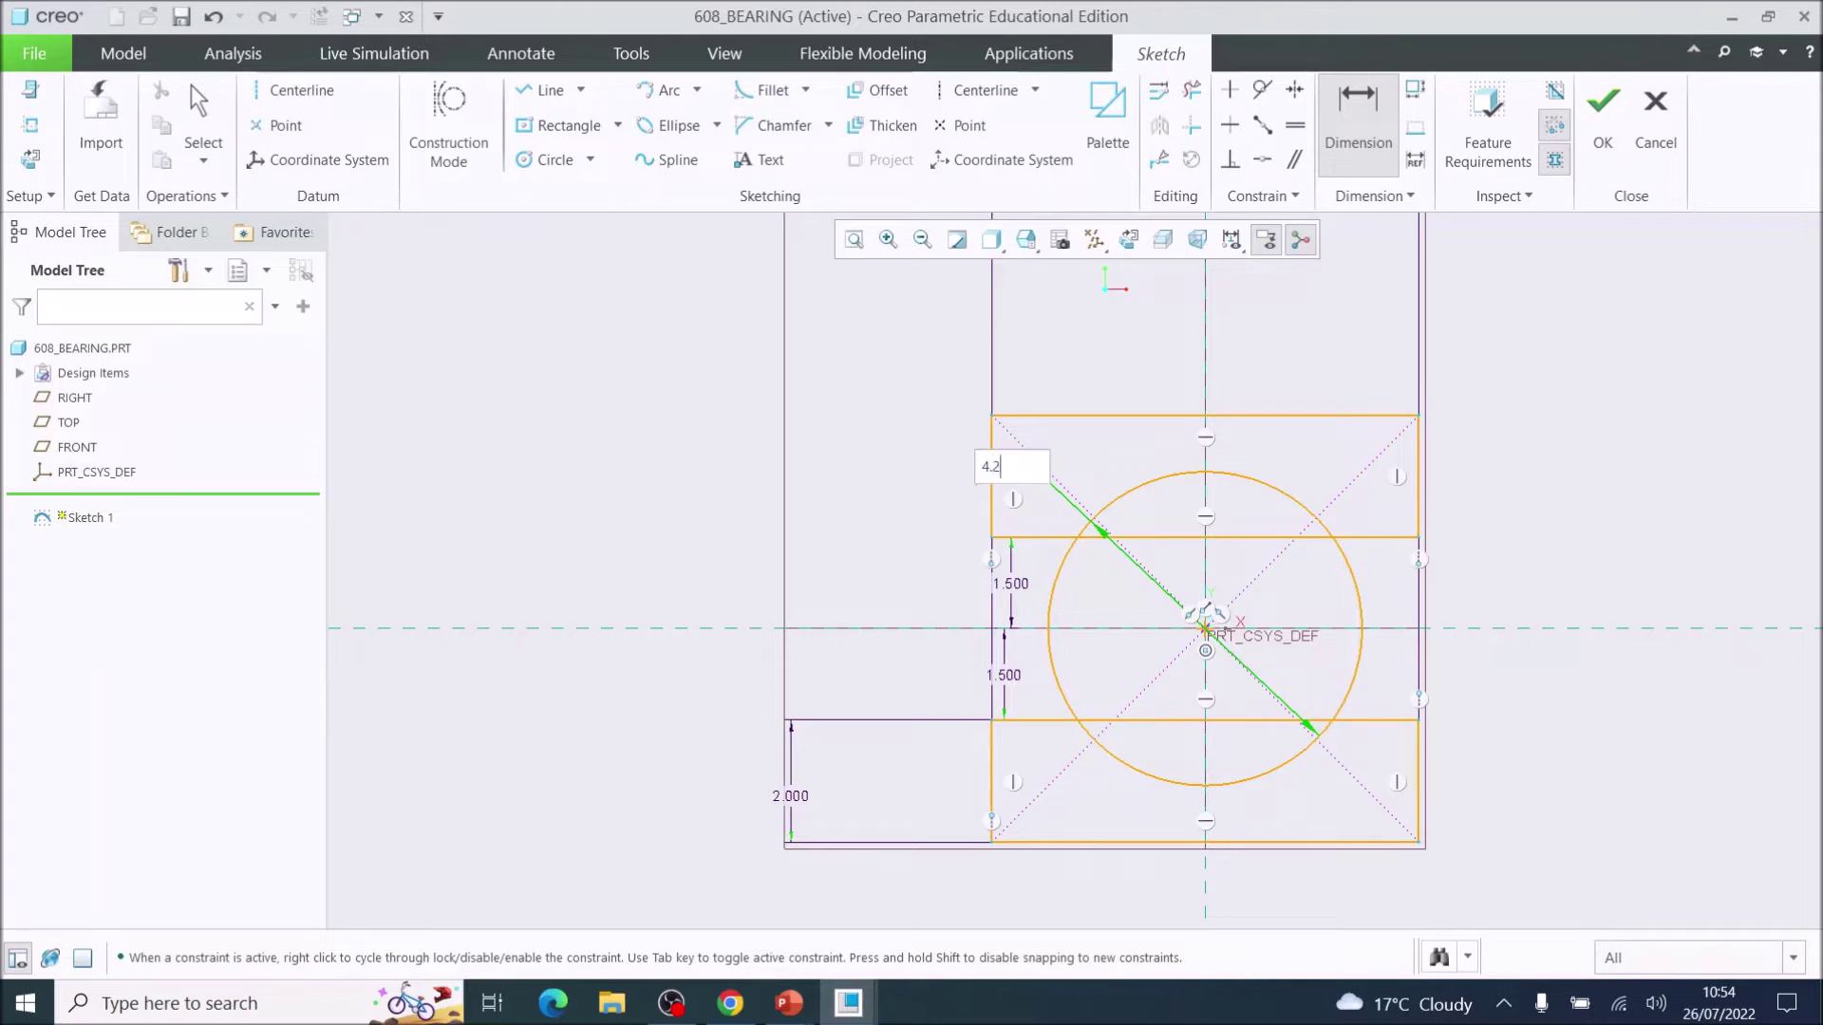
pyautogui.press('Return')
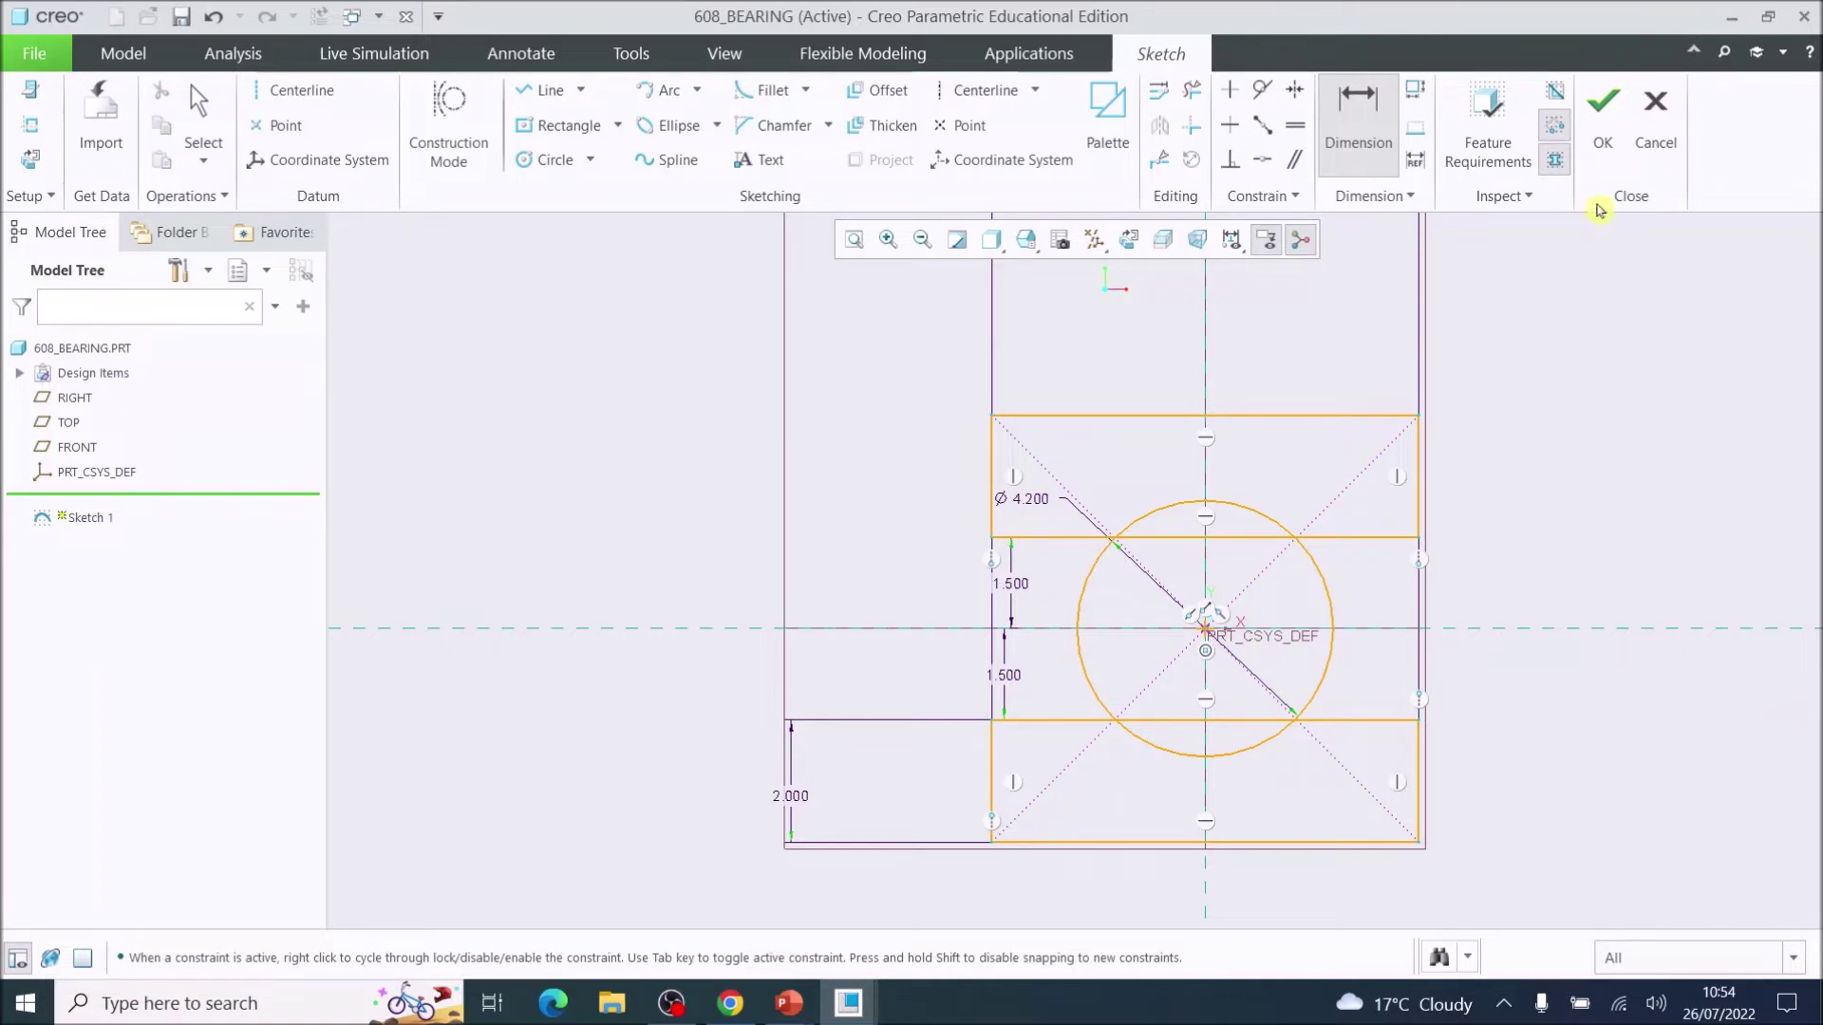
# Step: Trim the circle's side arcs between the two rectangles and the part of the upper rectangle's lower edge inside the circle
pyautogui.click(1194, 93)
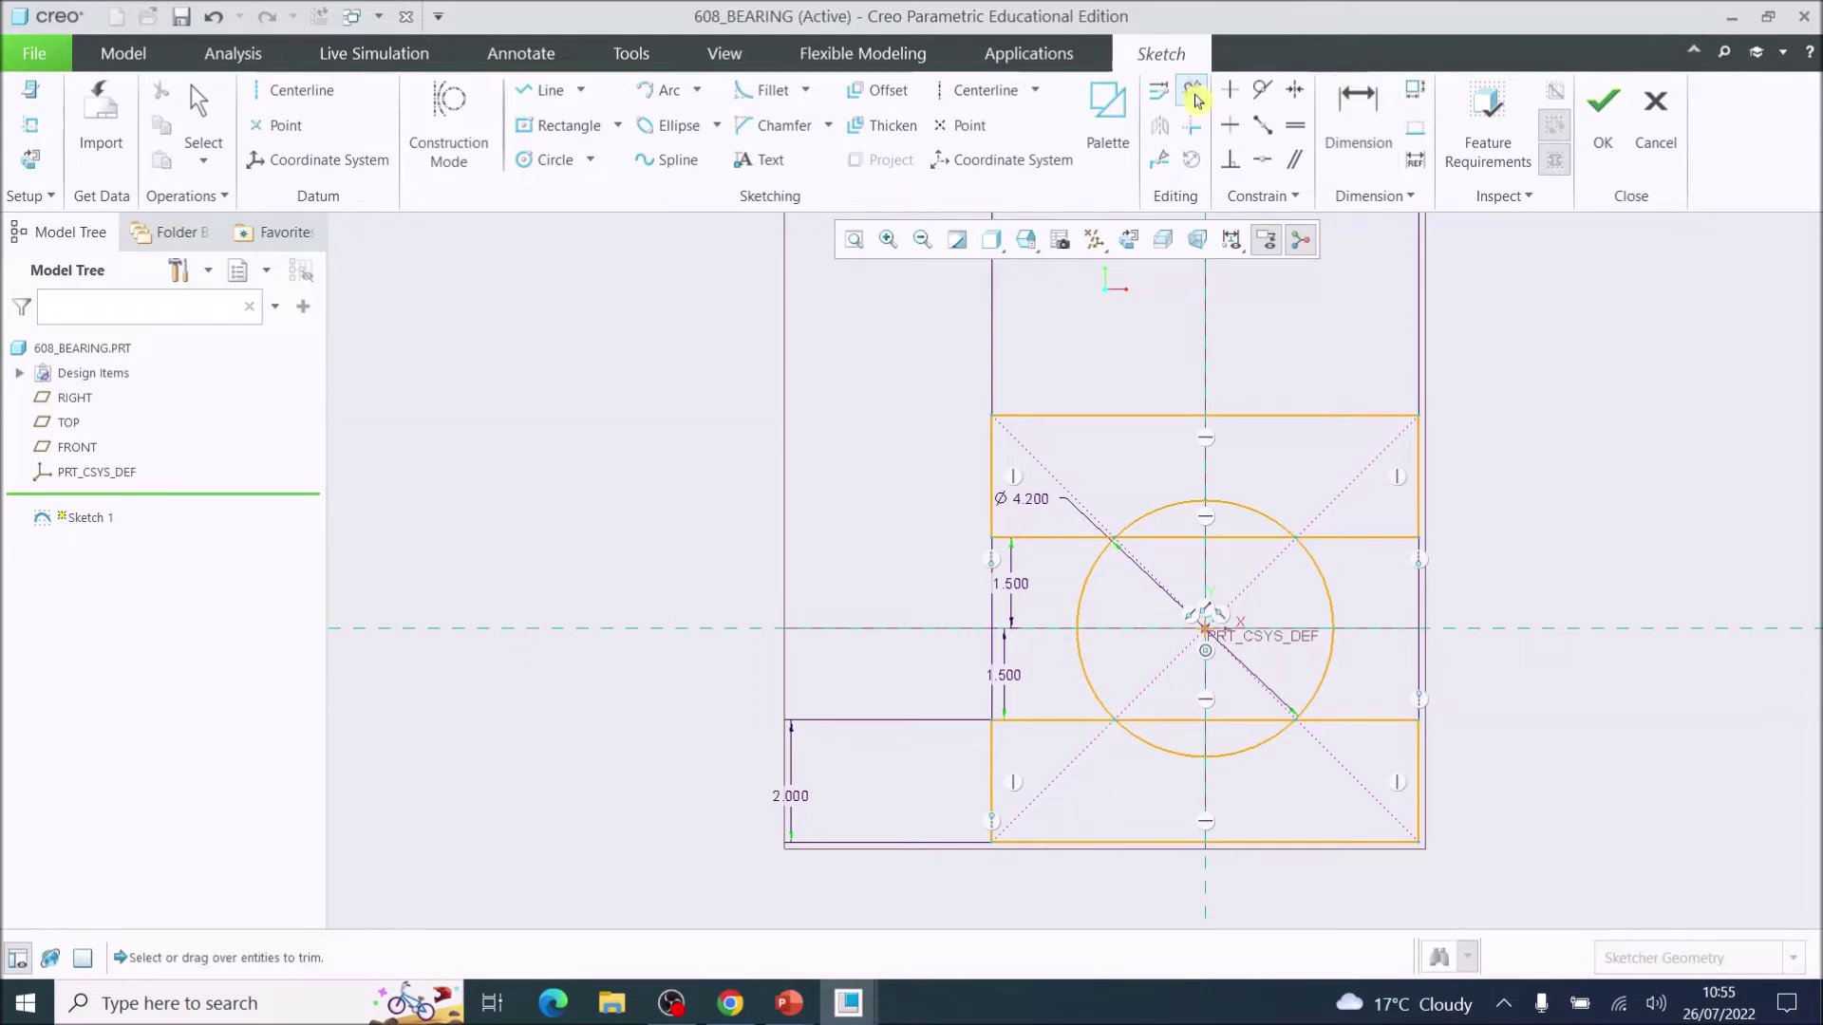
pyautogui.click(1096, 582)
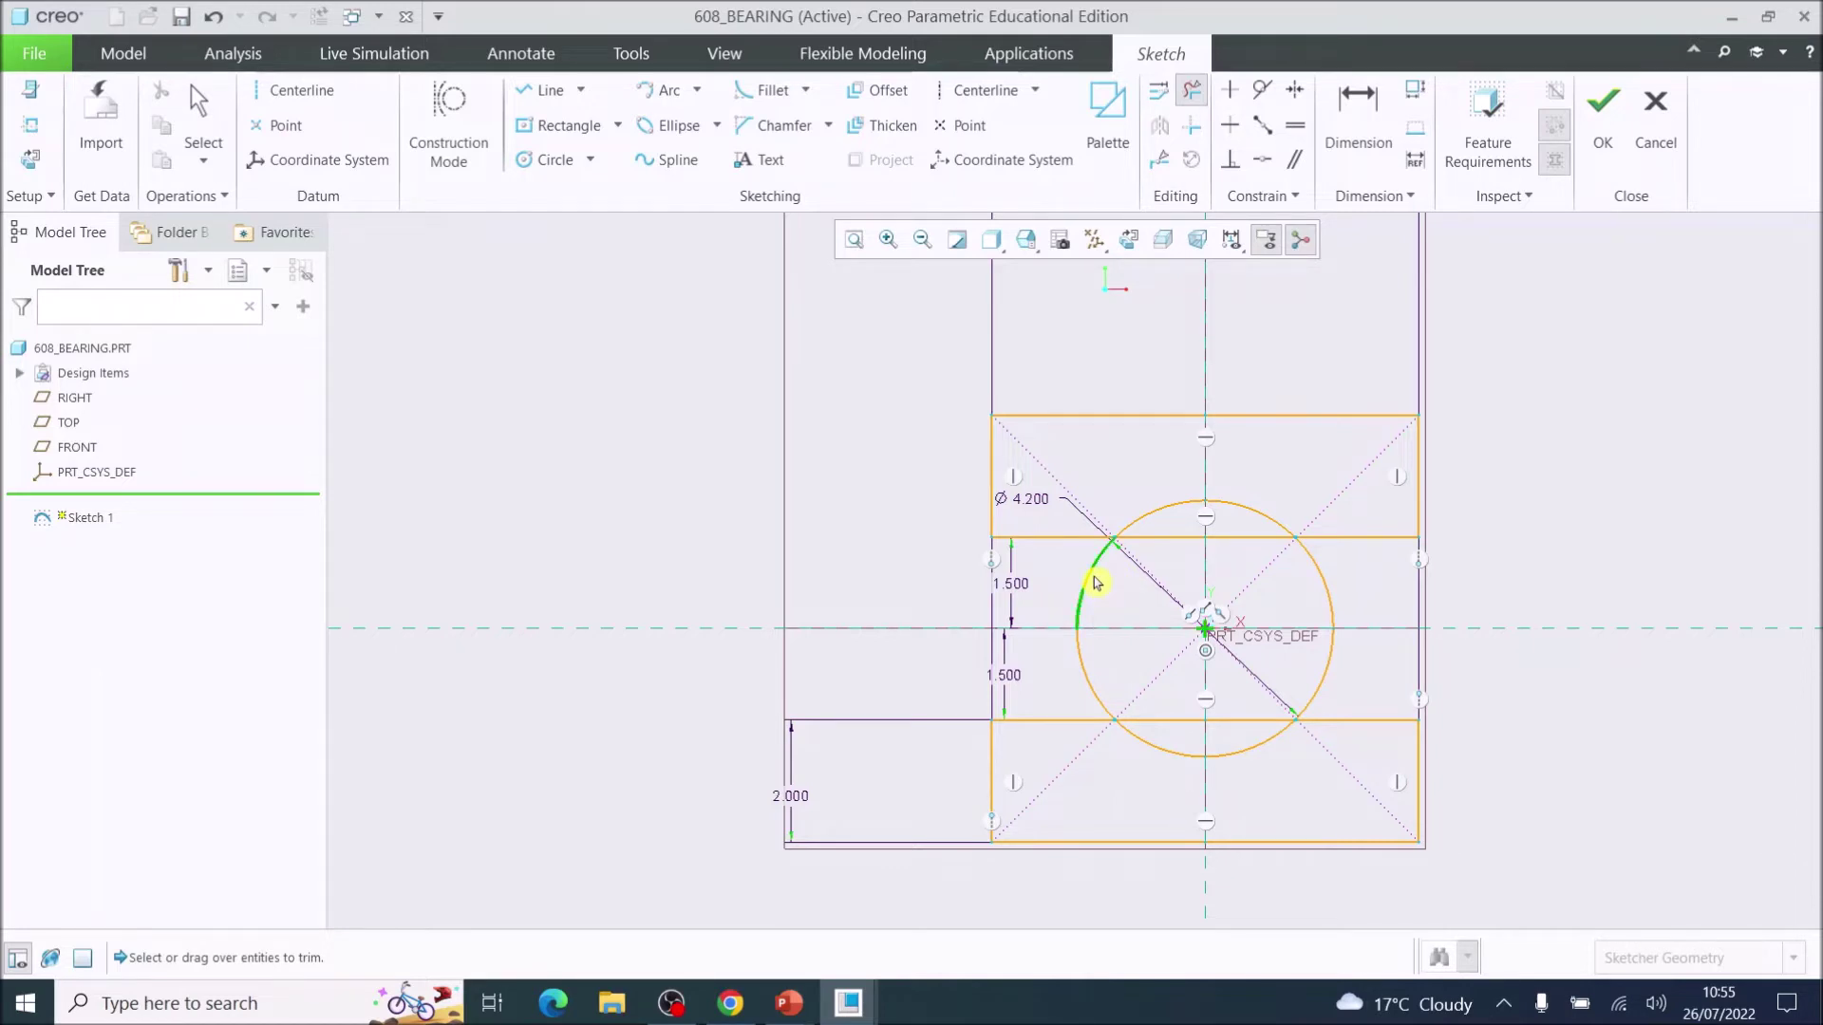
pyautogui.click(1093, 675)
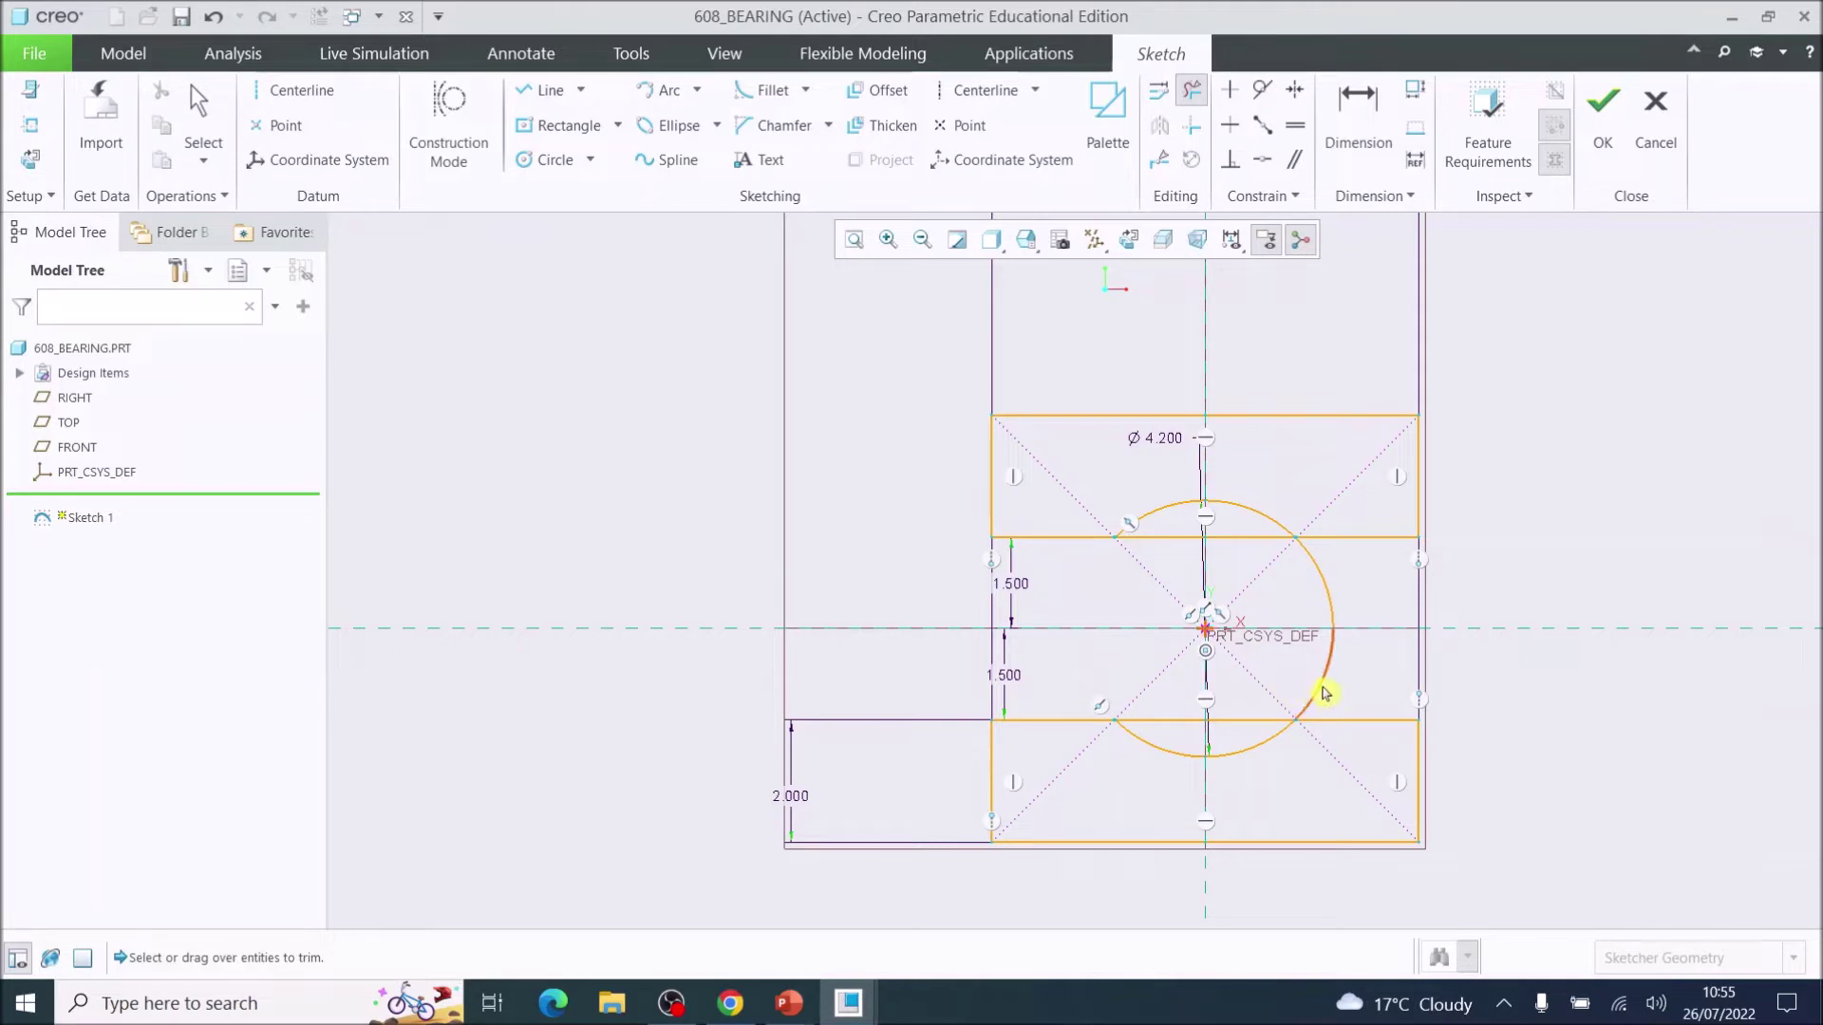
pyautogui.click(1326, 693)
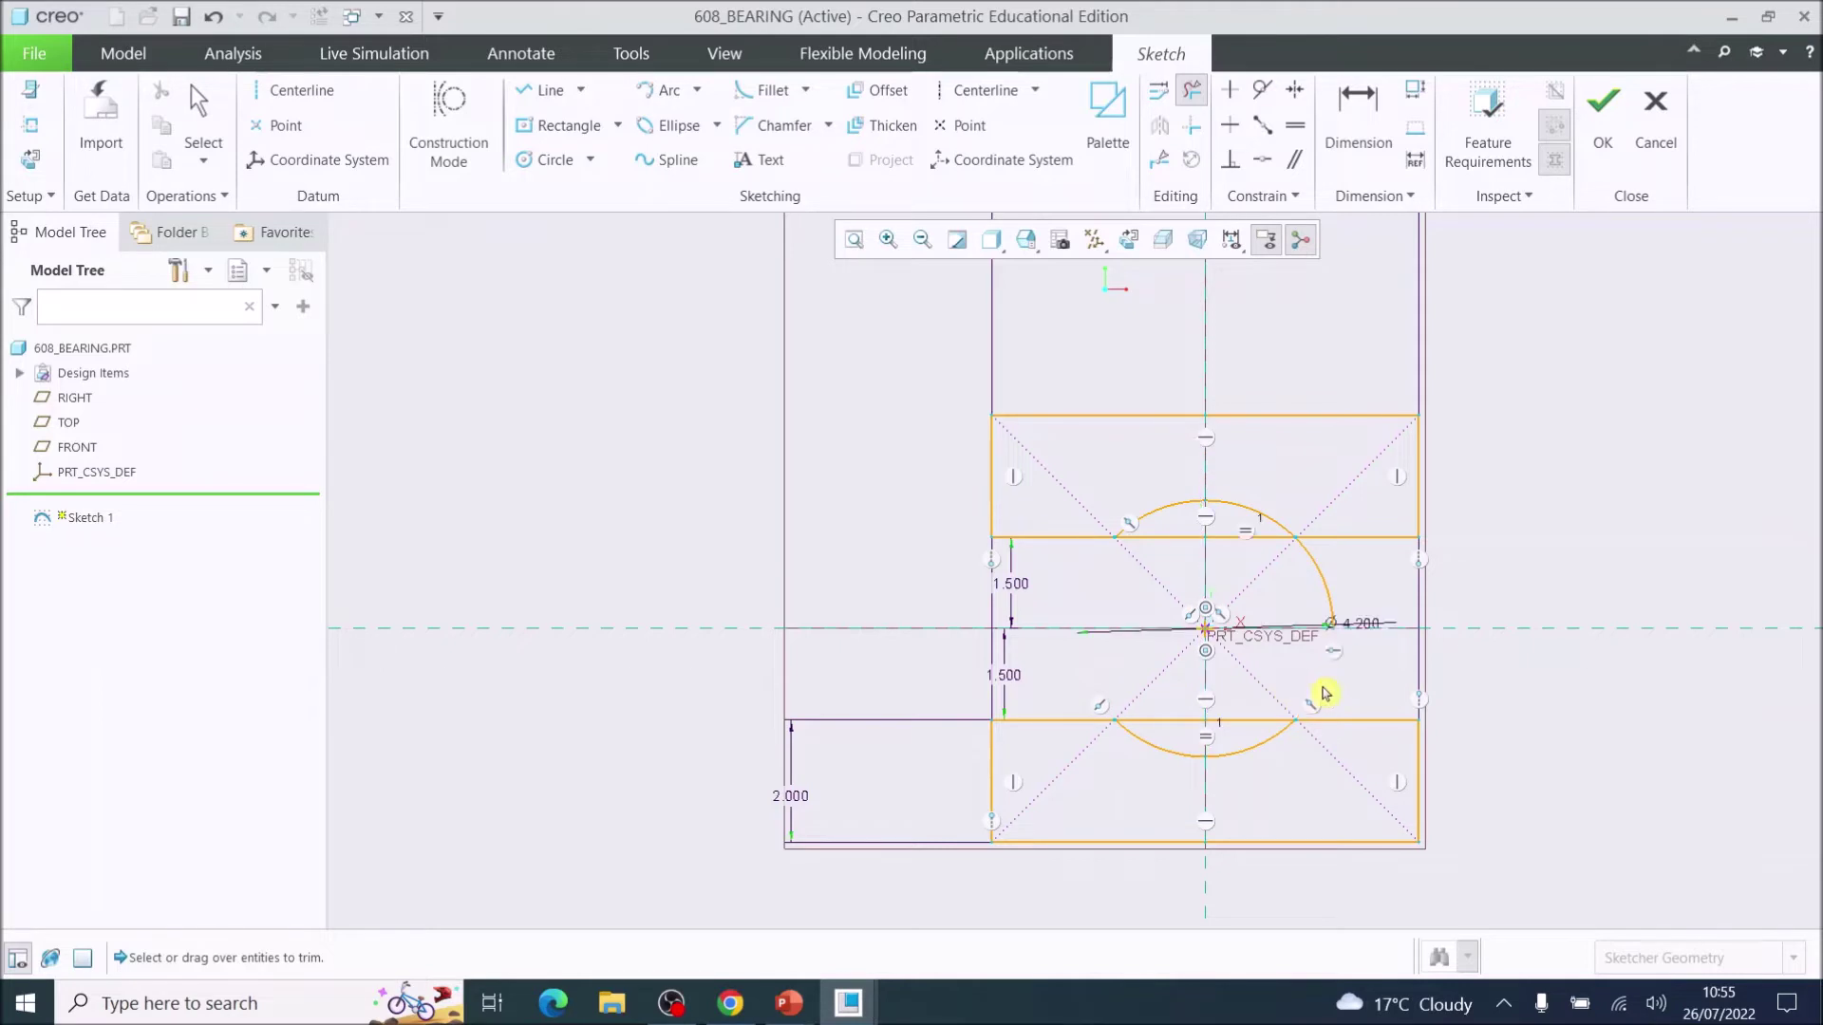
pyautogui.click(1330, 596)
pyautogui.click(1247, 547)
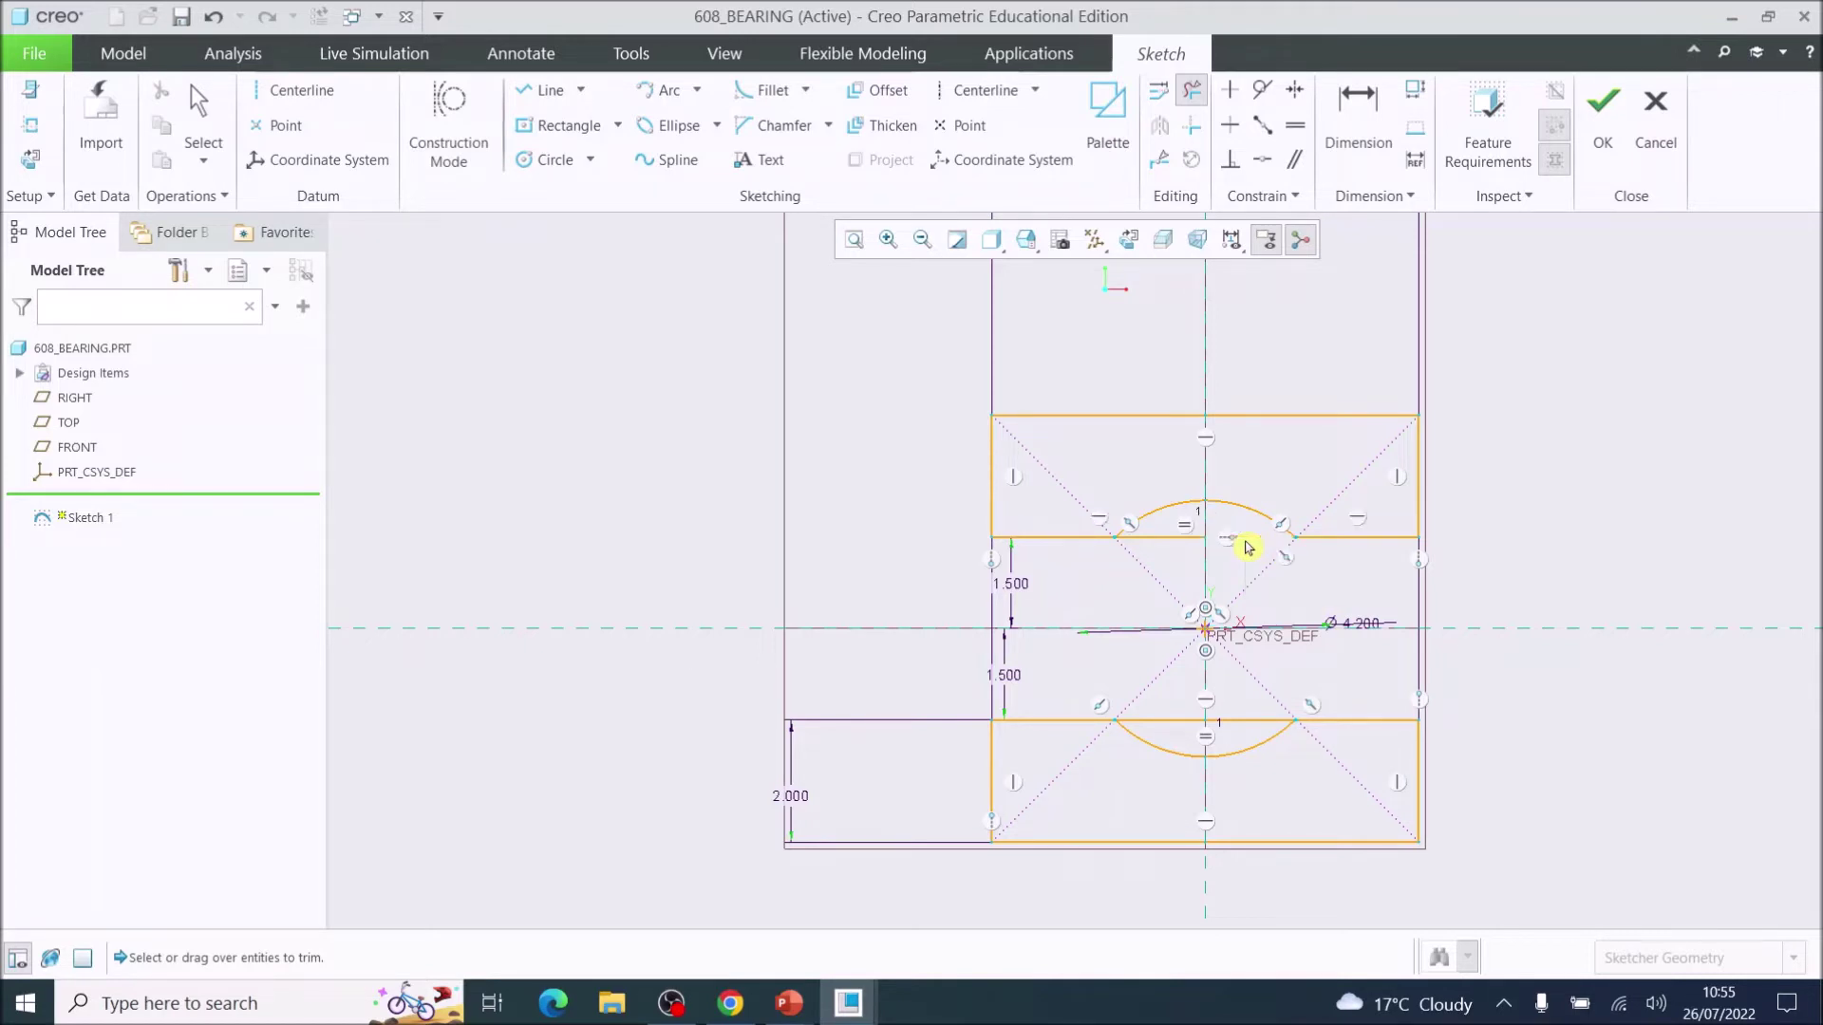
pyautogui.click(1174, 550)
# Step: Trim the tiny arc stubs extending past the upper rectangle's lower edge at both ends of the upper arc
pyautogui.scroll(5, 1177, 548)
pyautogui.scroll(3, 1186, 544)
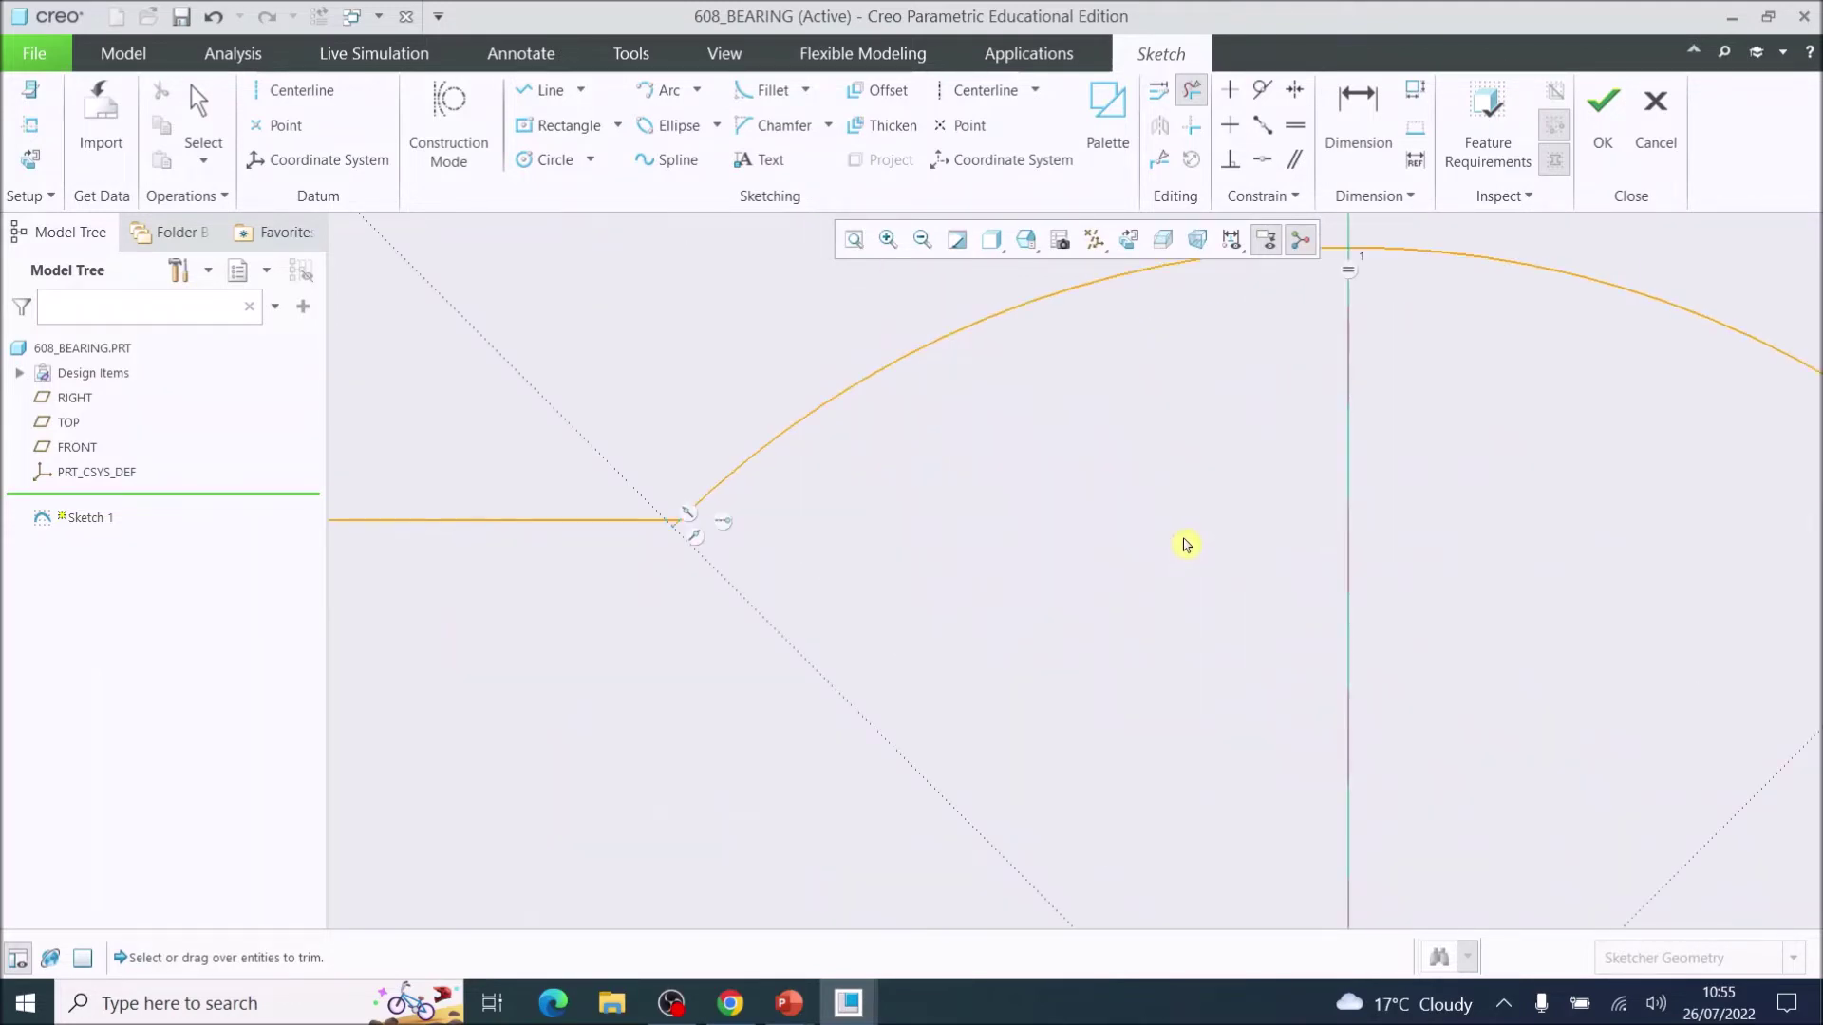
pyautogui.scroll(4, 582, 529)
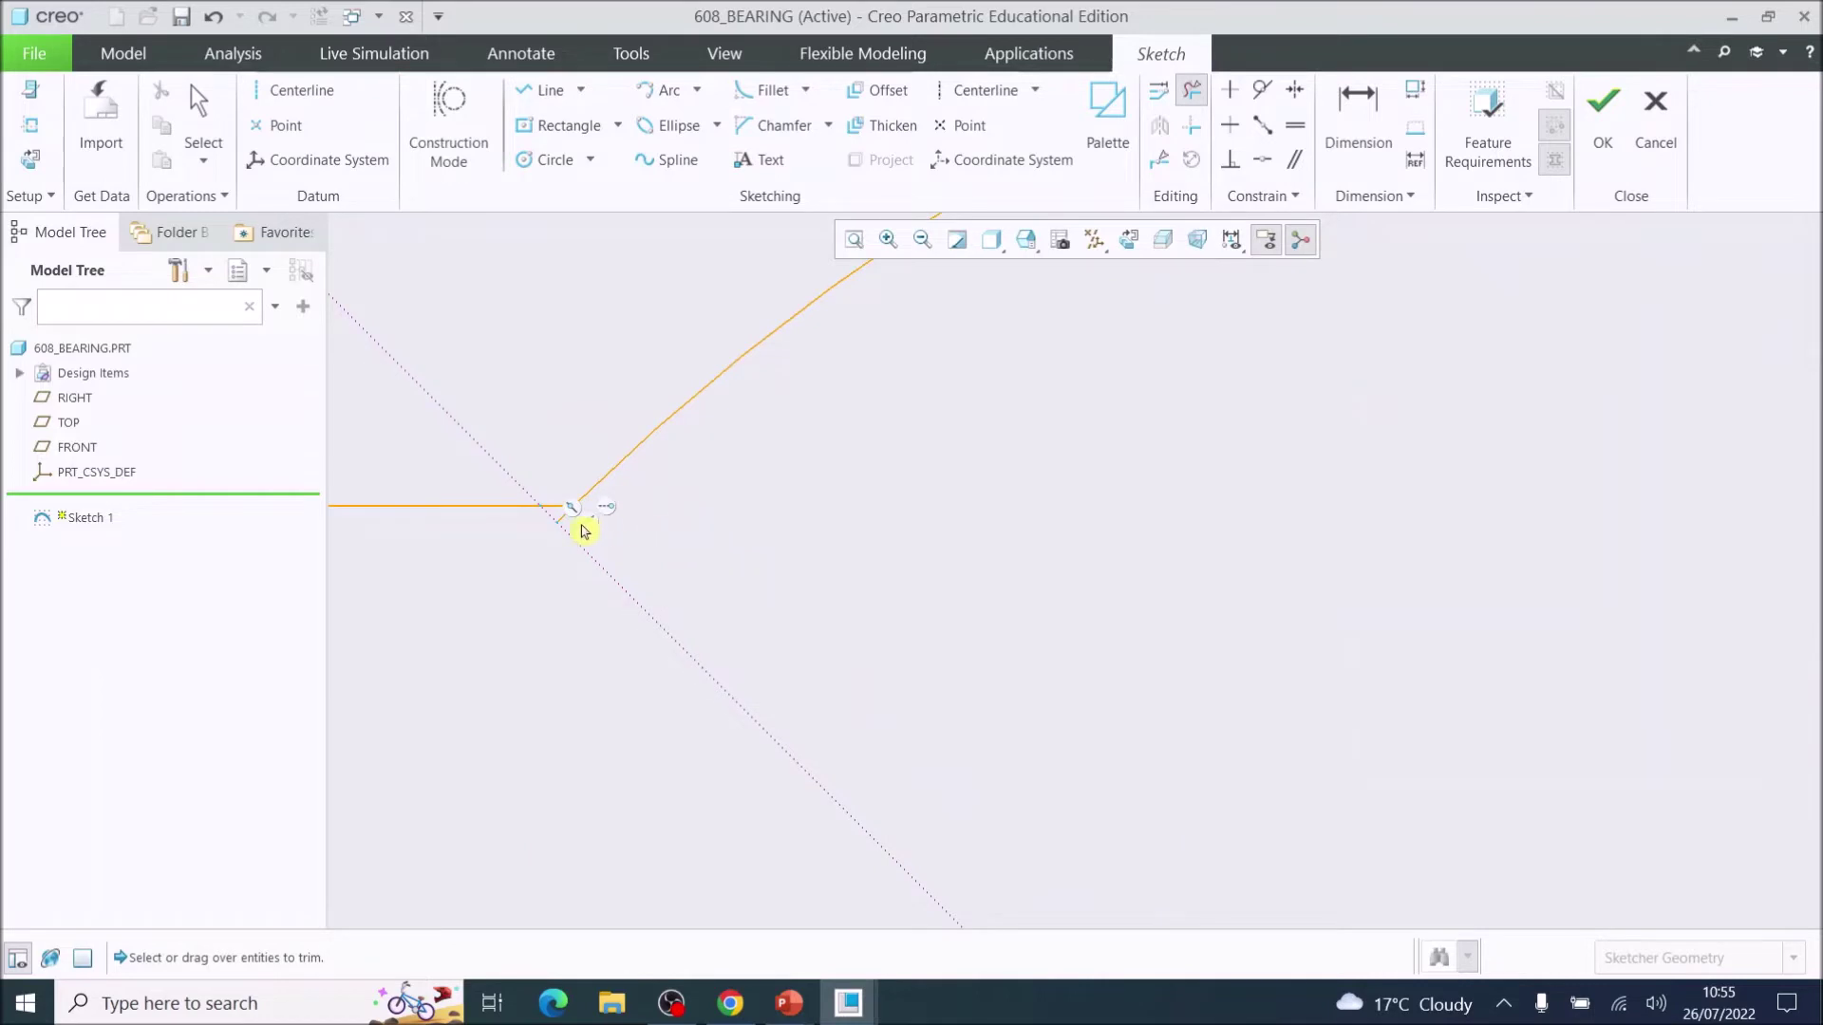
pyautogui.click(593, 496)
pyautogui.scroll(-6, 1152, 574)
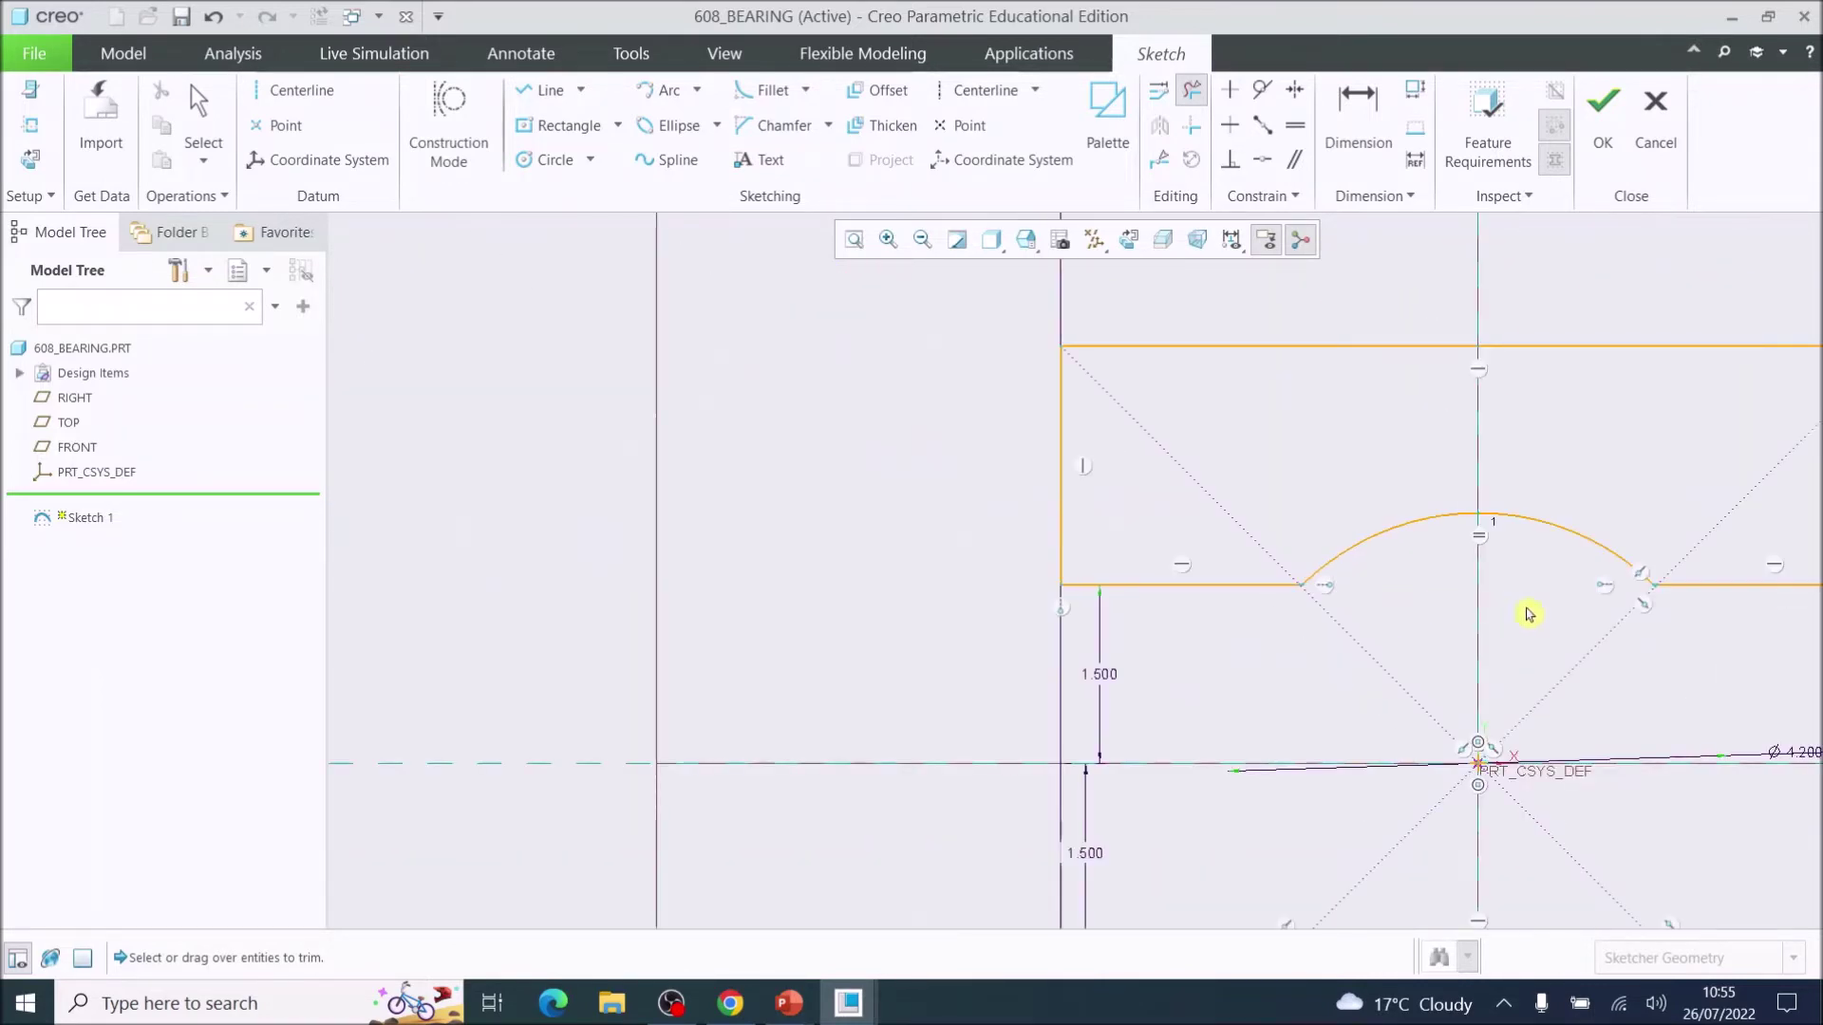
pyautogui.scroll(5, 1676, 610)
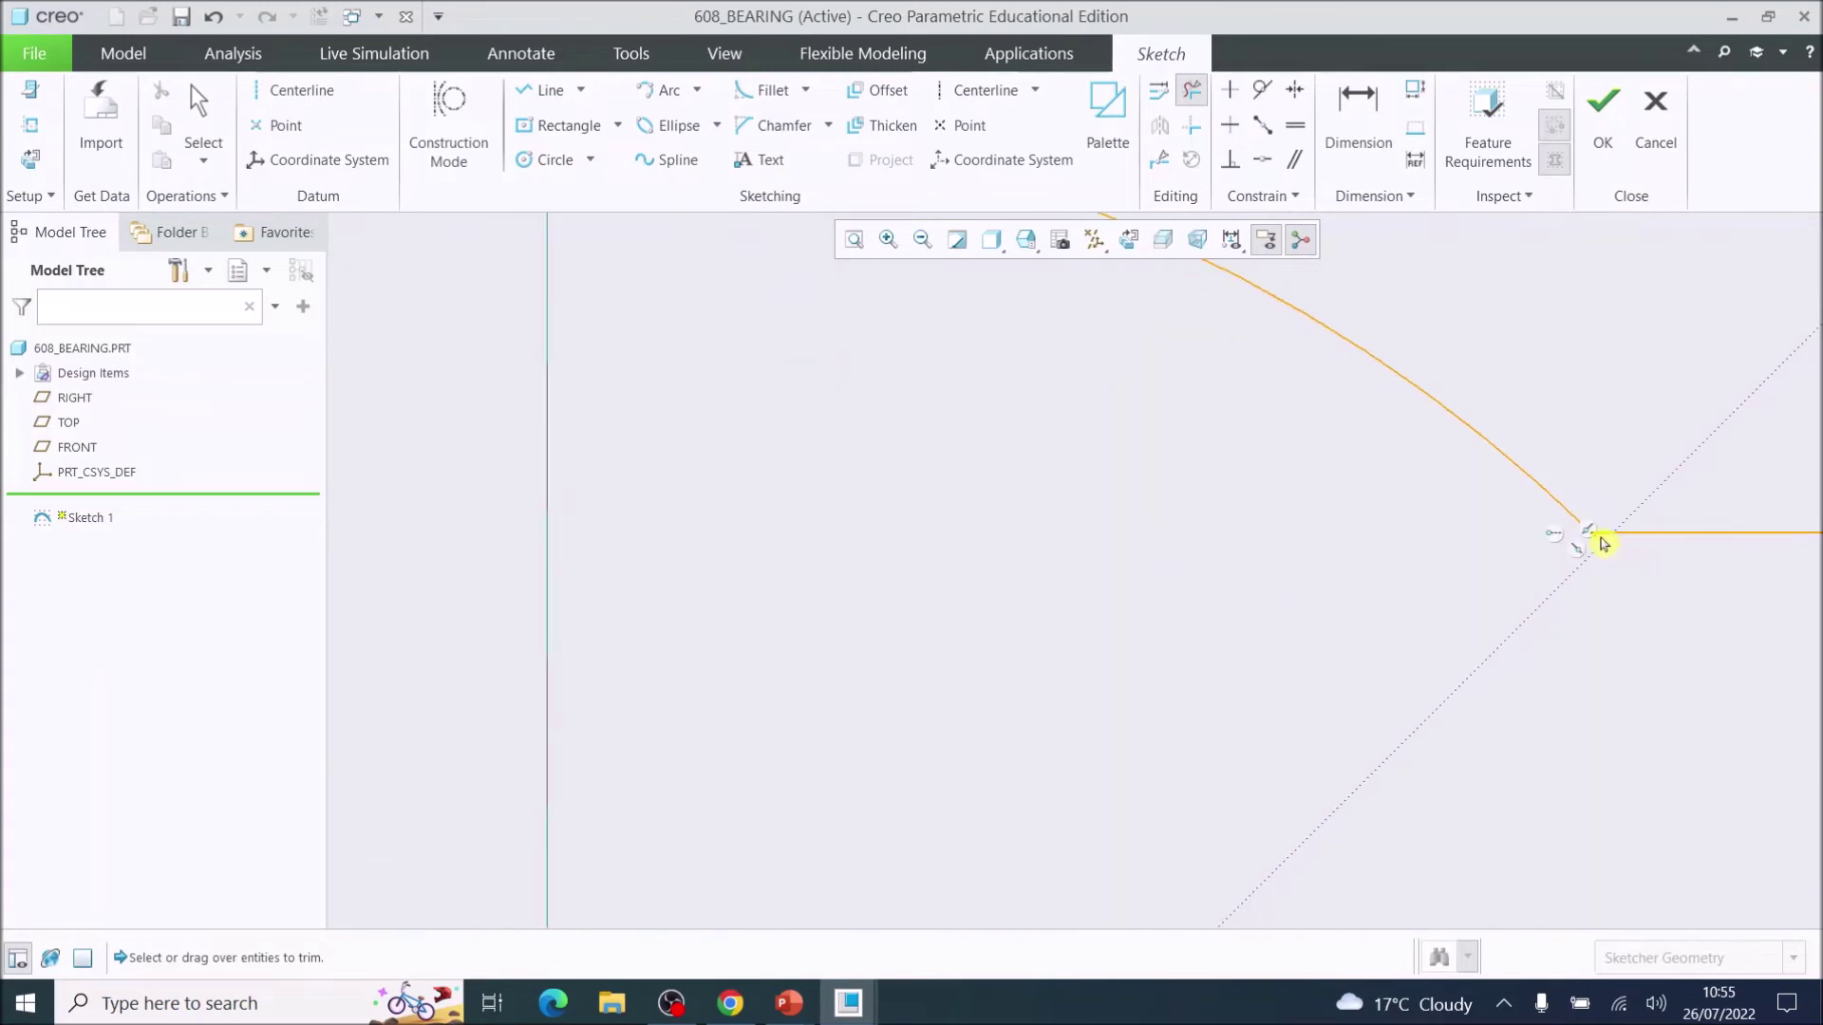
pyautogui.scroll(5, 1603, 543)
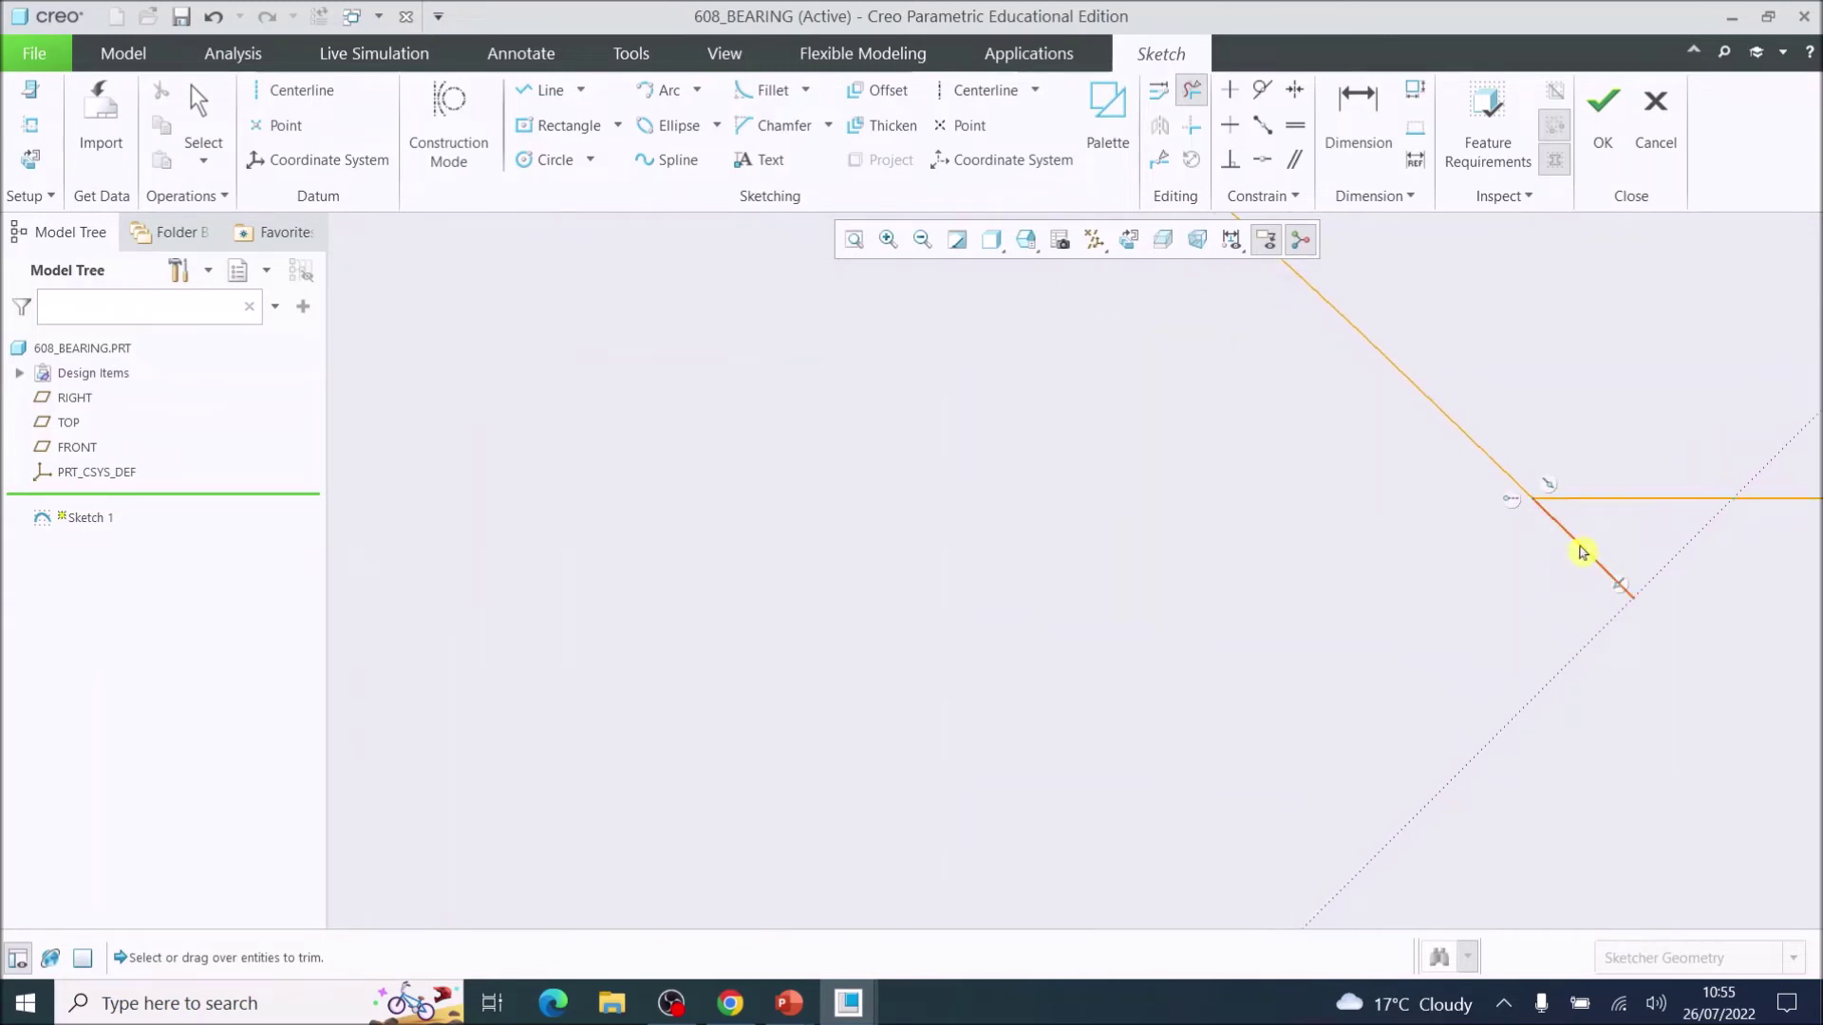
pyautogui.click(1595, 567)
# Step: Trim the lower rectangle's upper edge between the two ends of the lower arc
pyautogui.scroll(-6, 1079, 610)
pyautogui.scroll(-3, 925, 609)
pyautogui.scroll(6, 802, 762)
pyautogui.scroll(-3, 537, 756)
pyautogui.scroll(3, 487, 736)
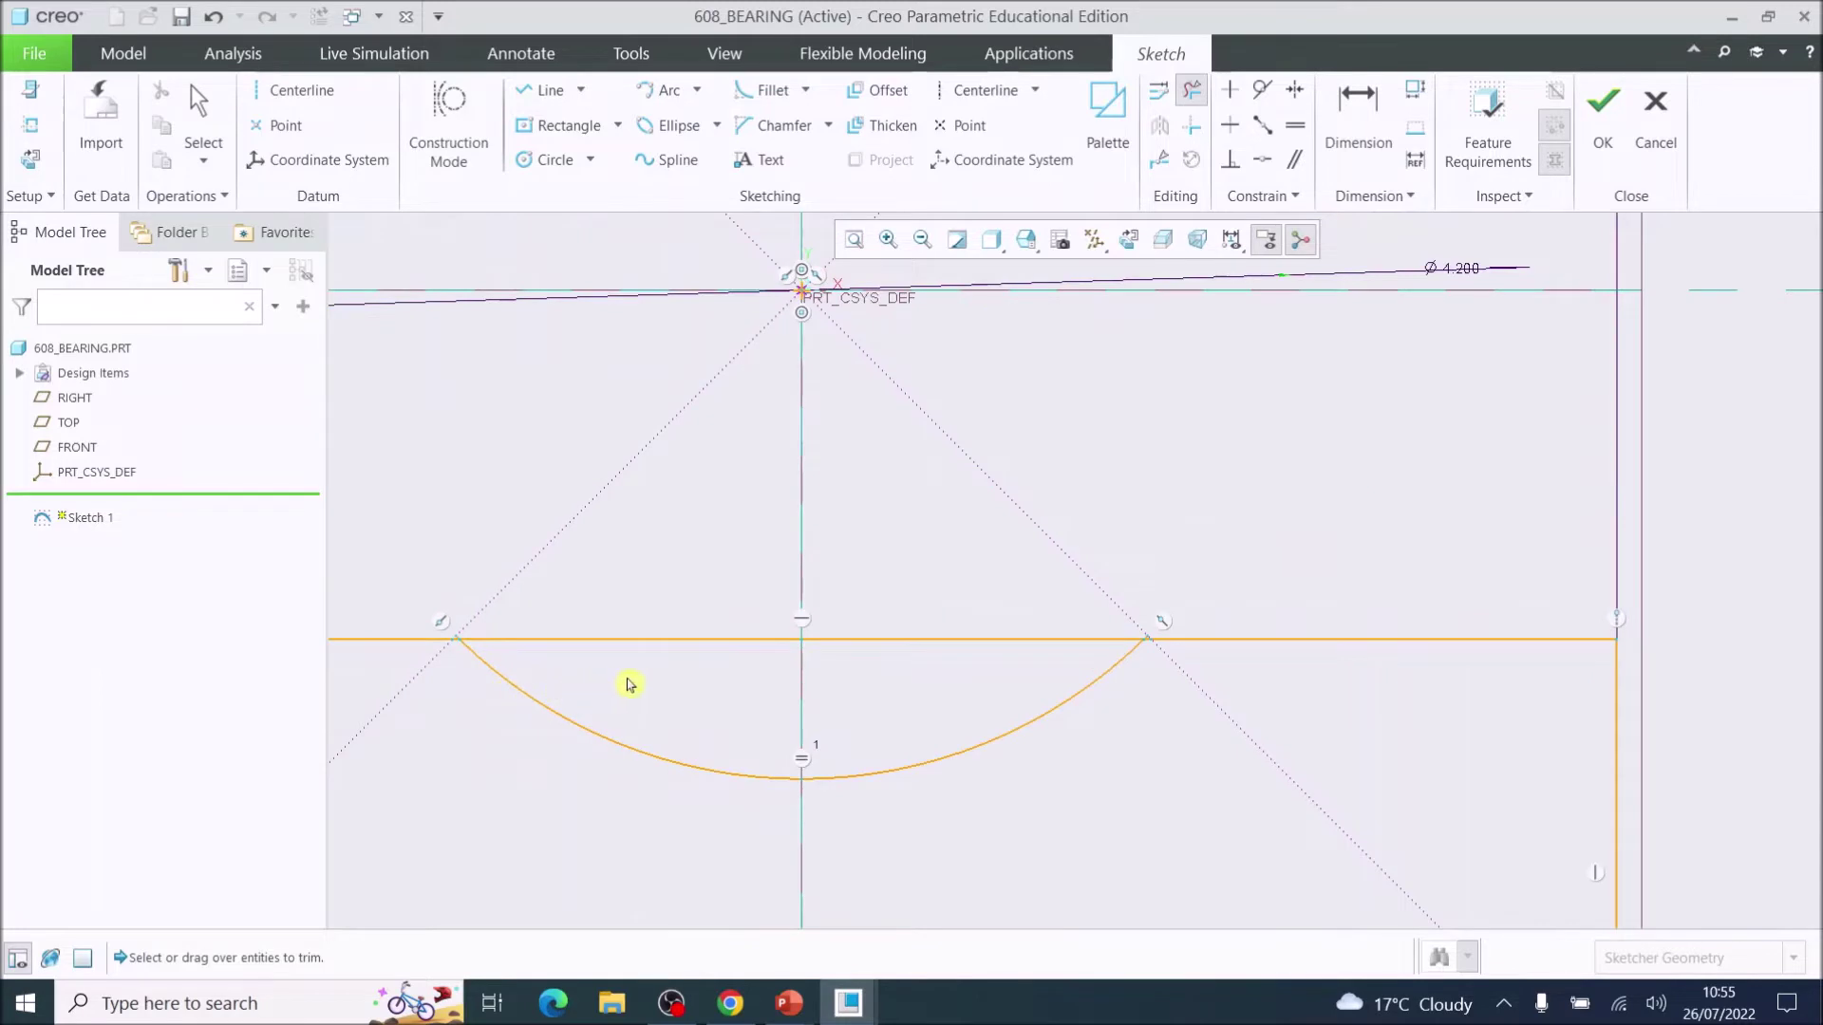
pyautogui.click(929, 646)
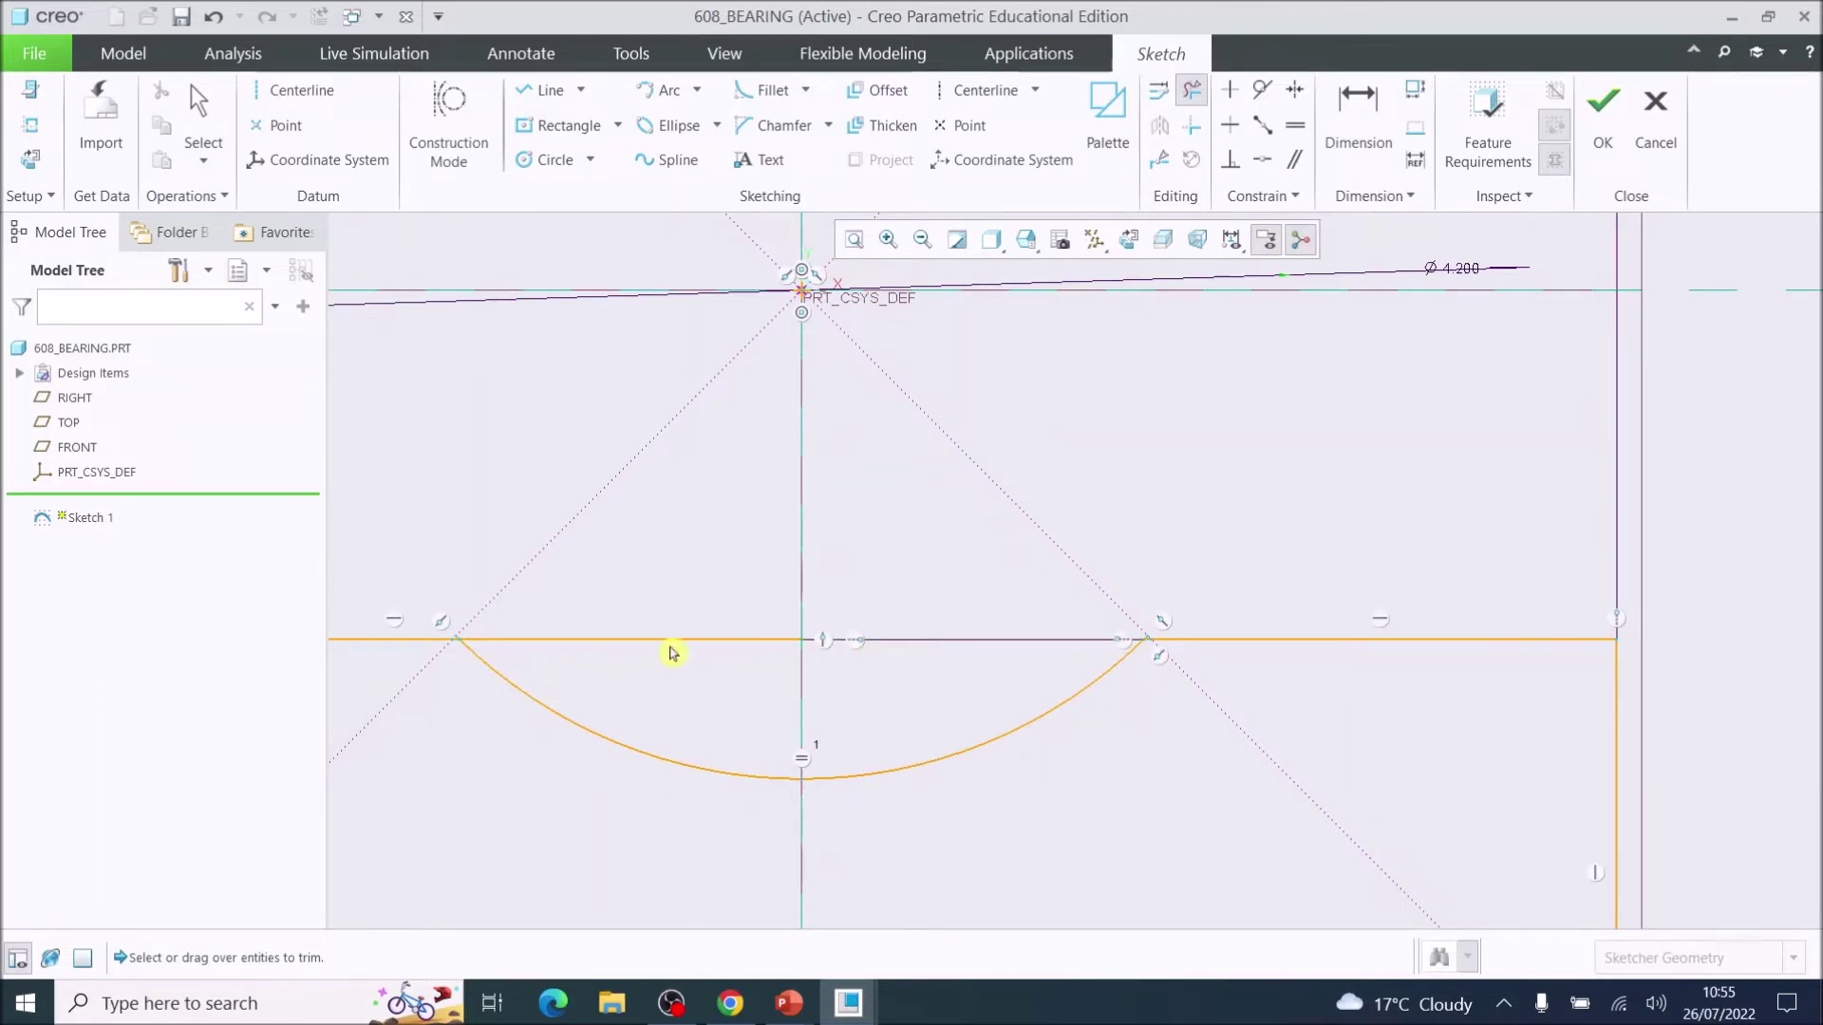
pyautogui.click(637, 652)
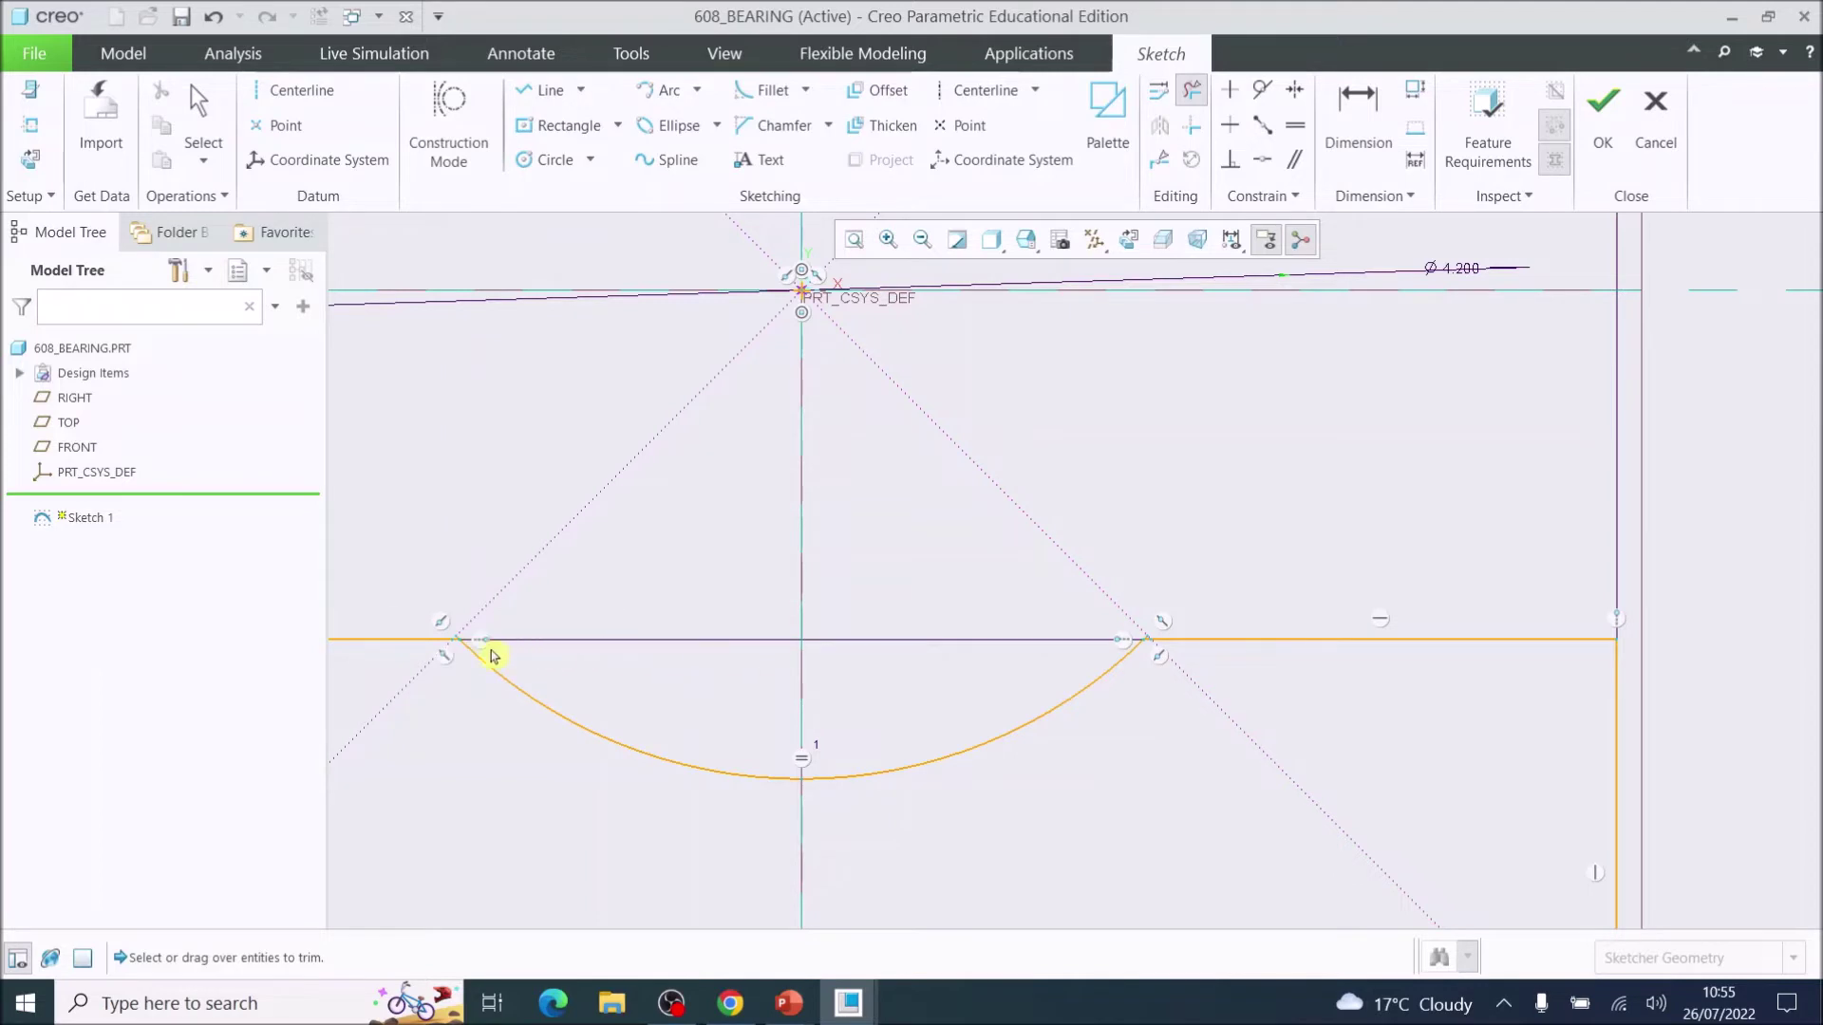
# Step: Trim the tiny arc stubs extending past the lower rectangle's upper edge at both ends of the lower arc
pyautogui.scroll(5, 458, 653)
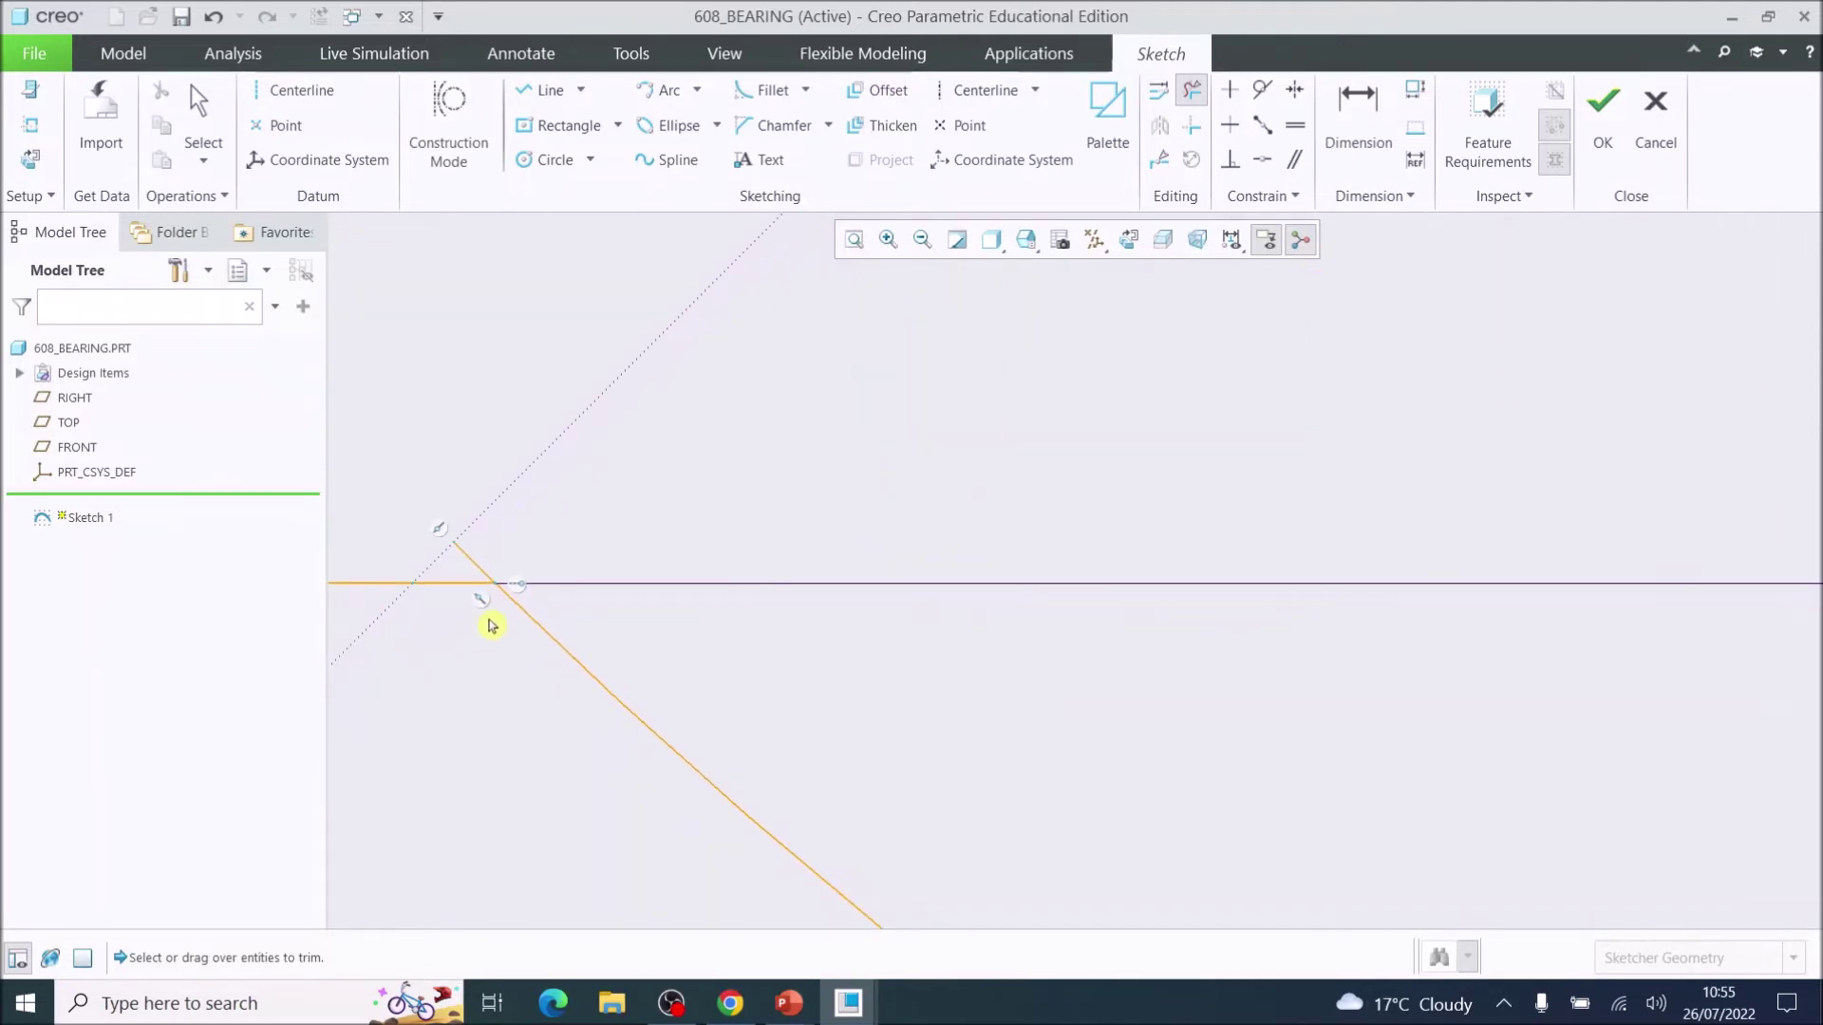
pyautogui.click(479, 572)
pyautogui.scroll(-4, 1234, 598)
pyautogui.scroll(-3, 1682, 628)
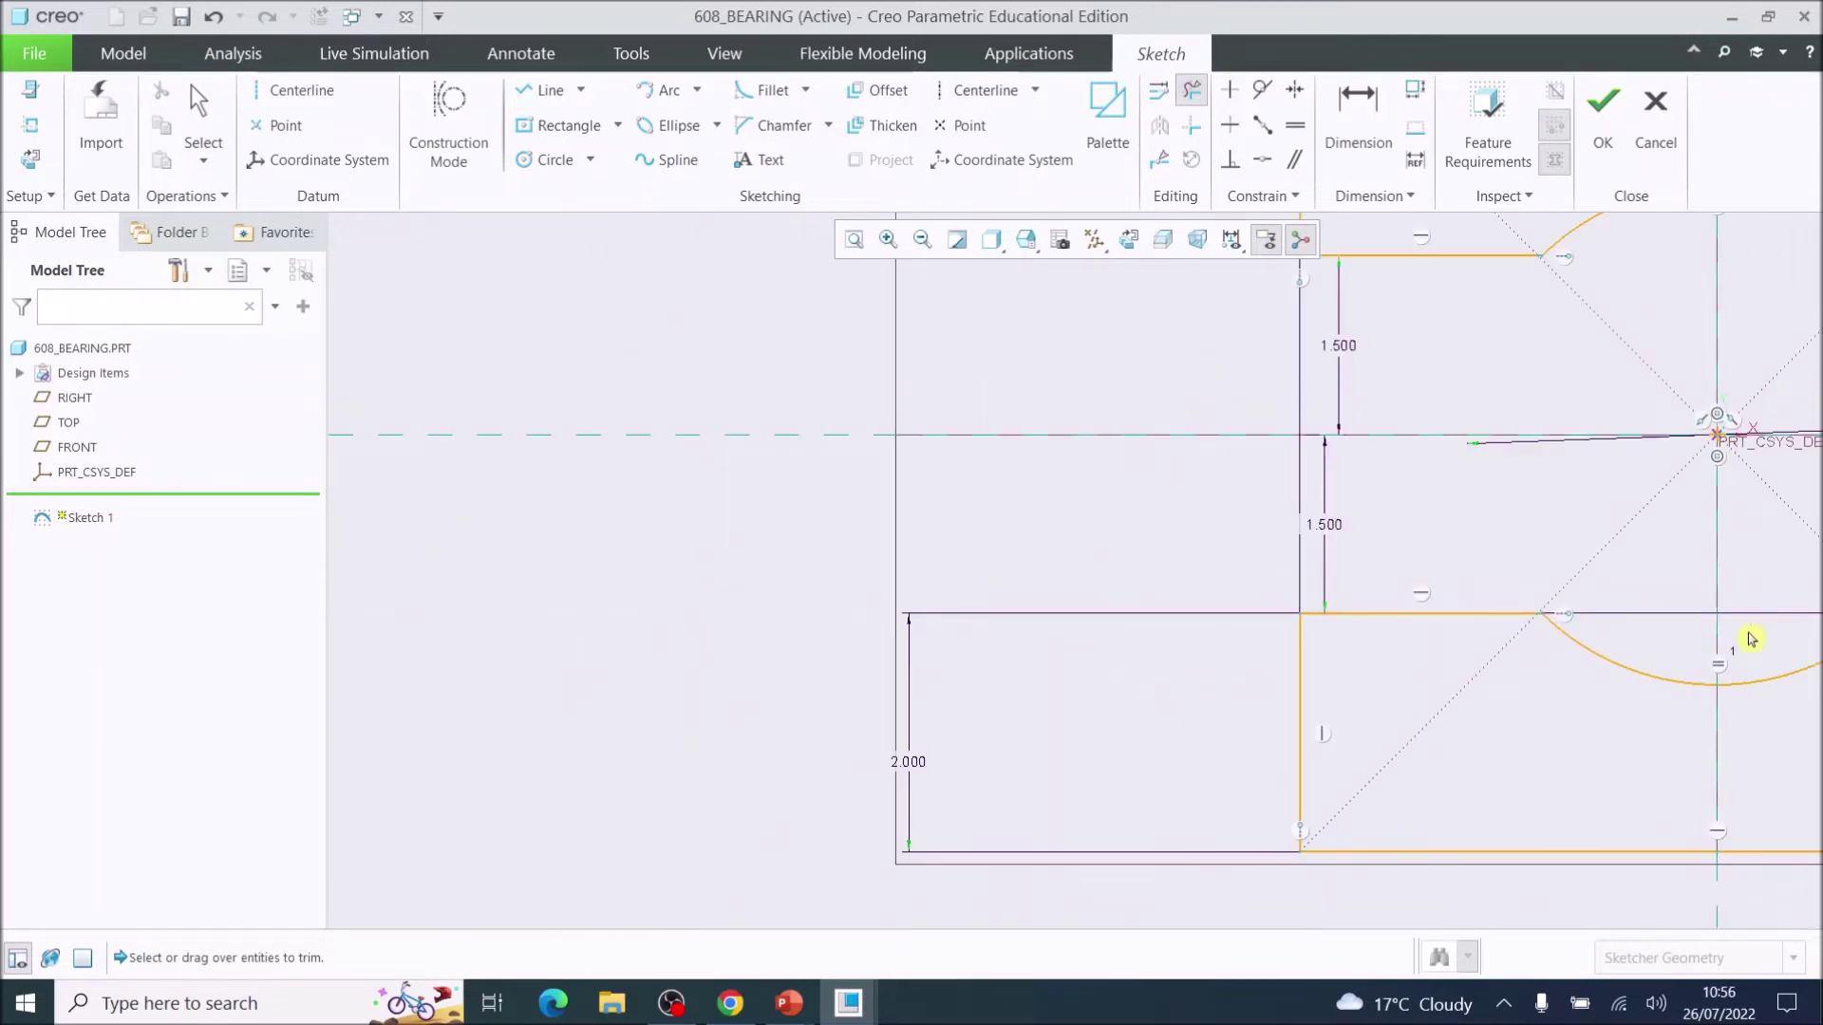
pyautogui.scroll(-2, 1766, 643)
pyautogui.scroll(2, 1813, 646)
pyautogui.scroll(6, 1813, 646)
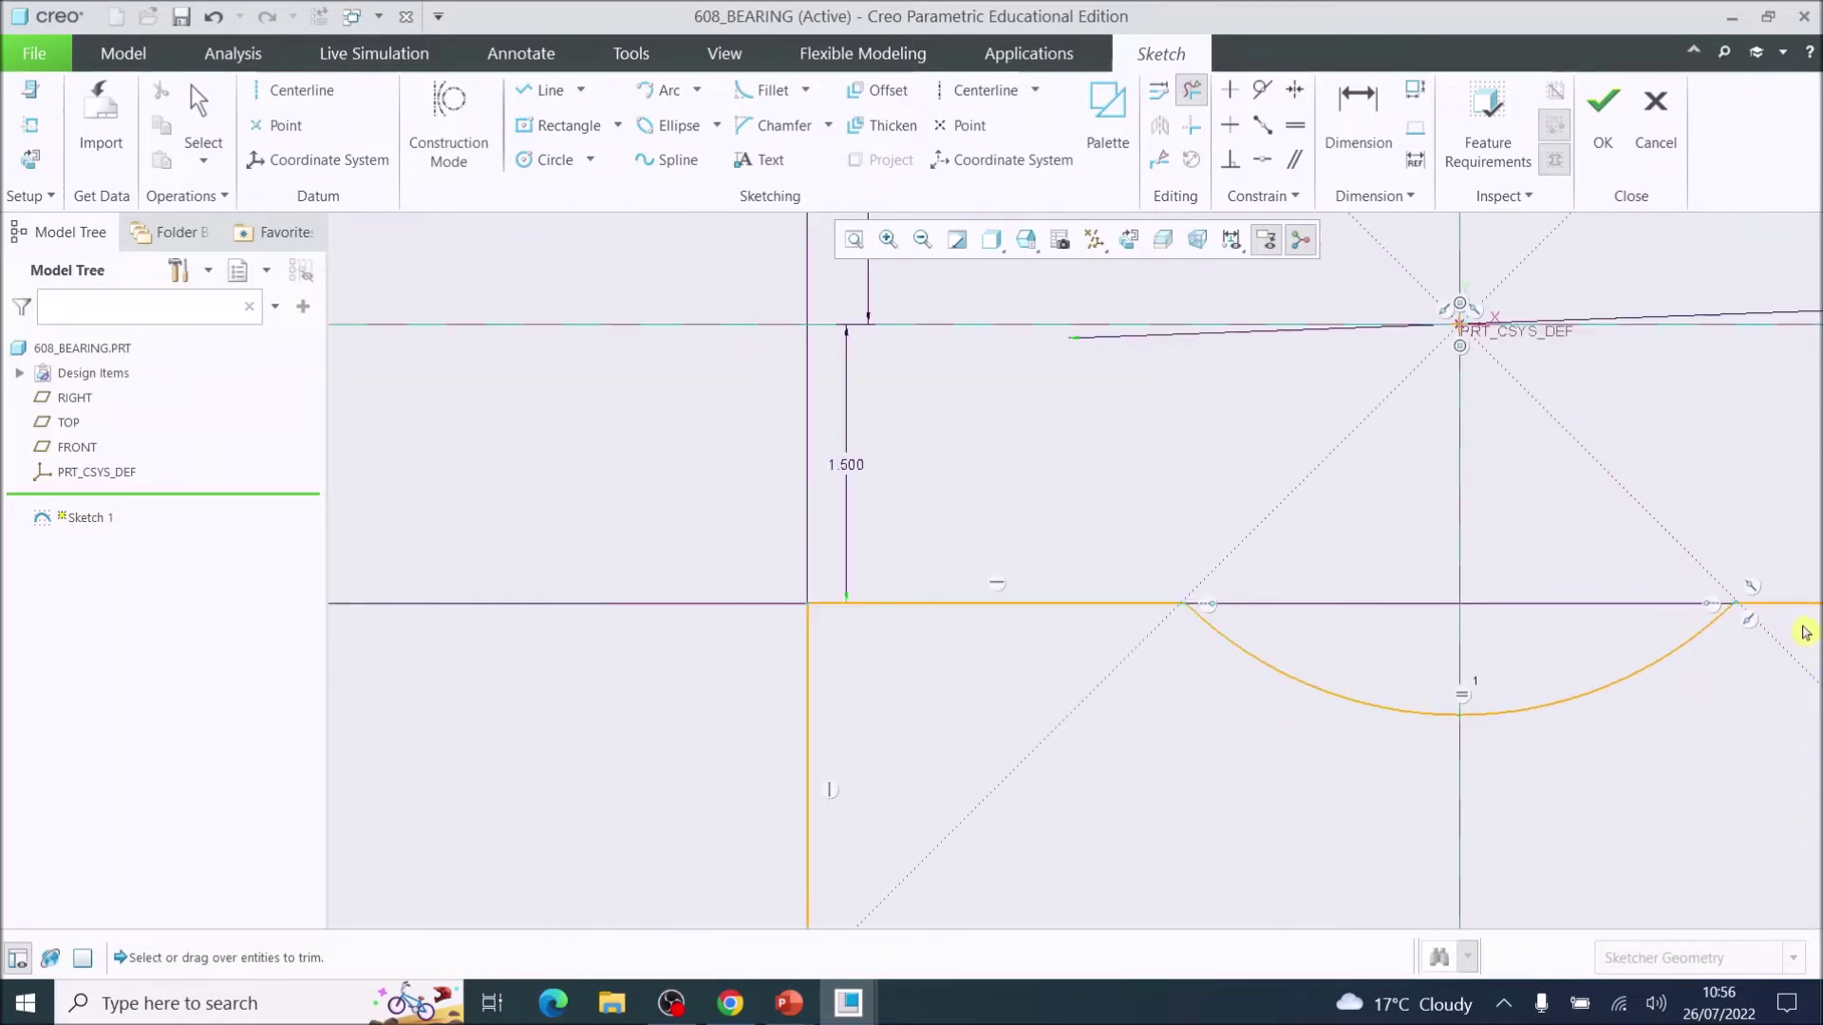
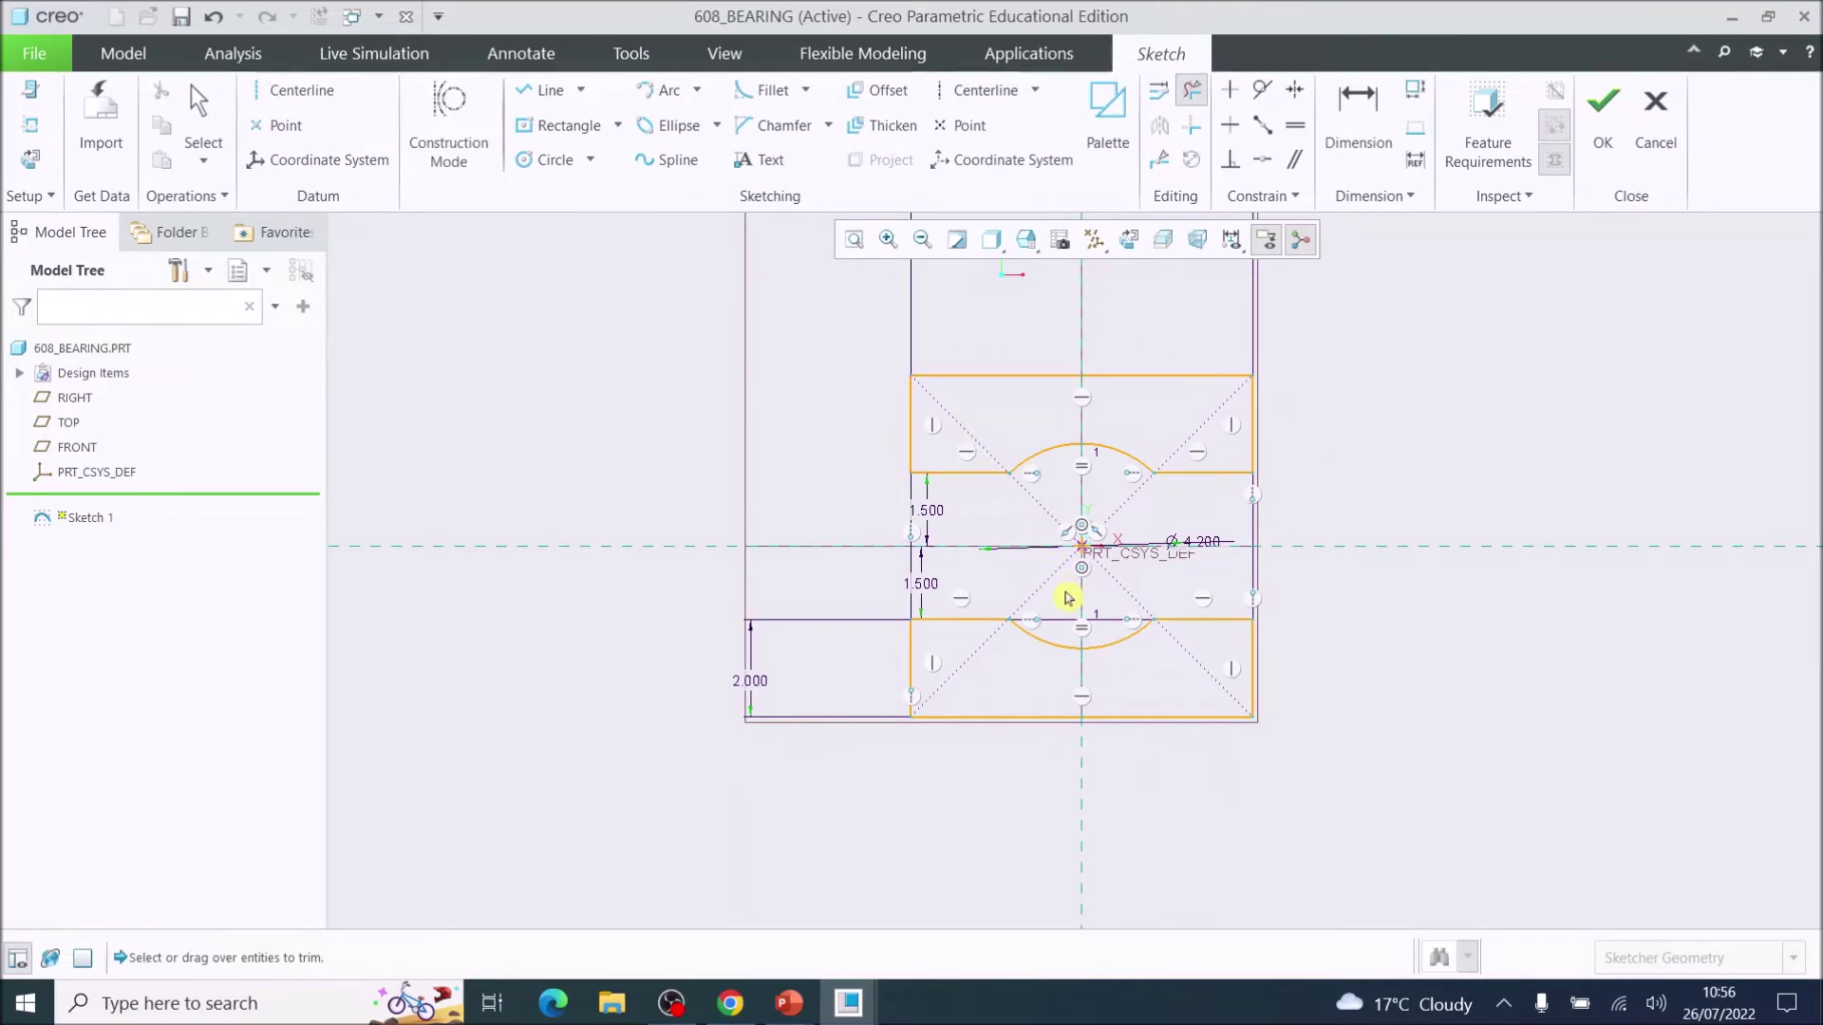
# Step: Draw a horizontal datum centerline about 4.5 below the lower rectangle's bottom edge as the revolve axis
pyautogui.scroll(-3, 1102, 589)
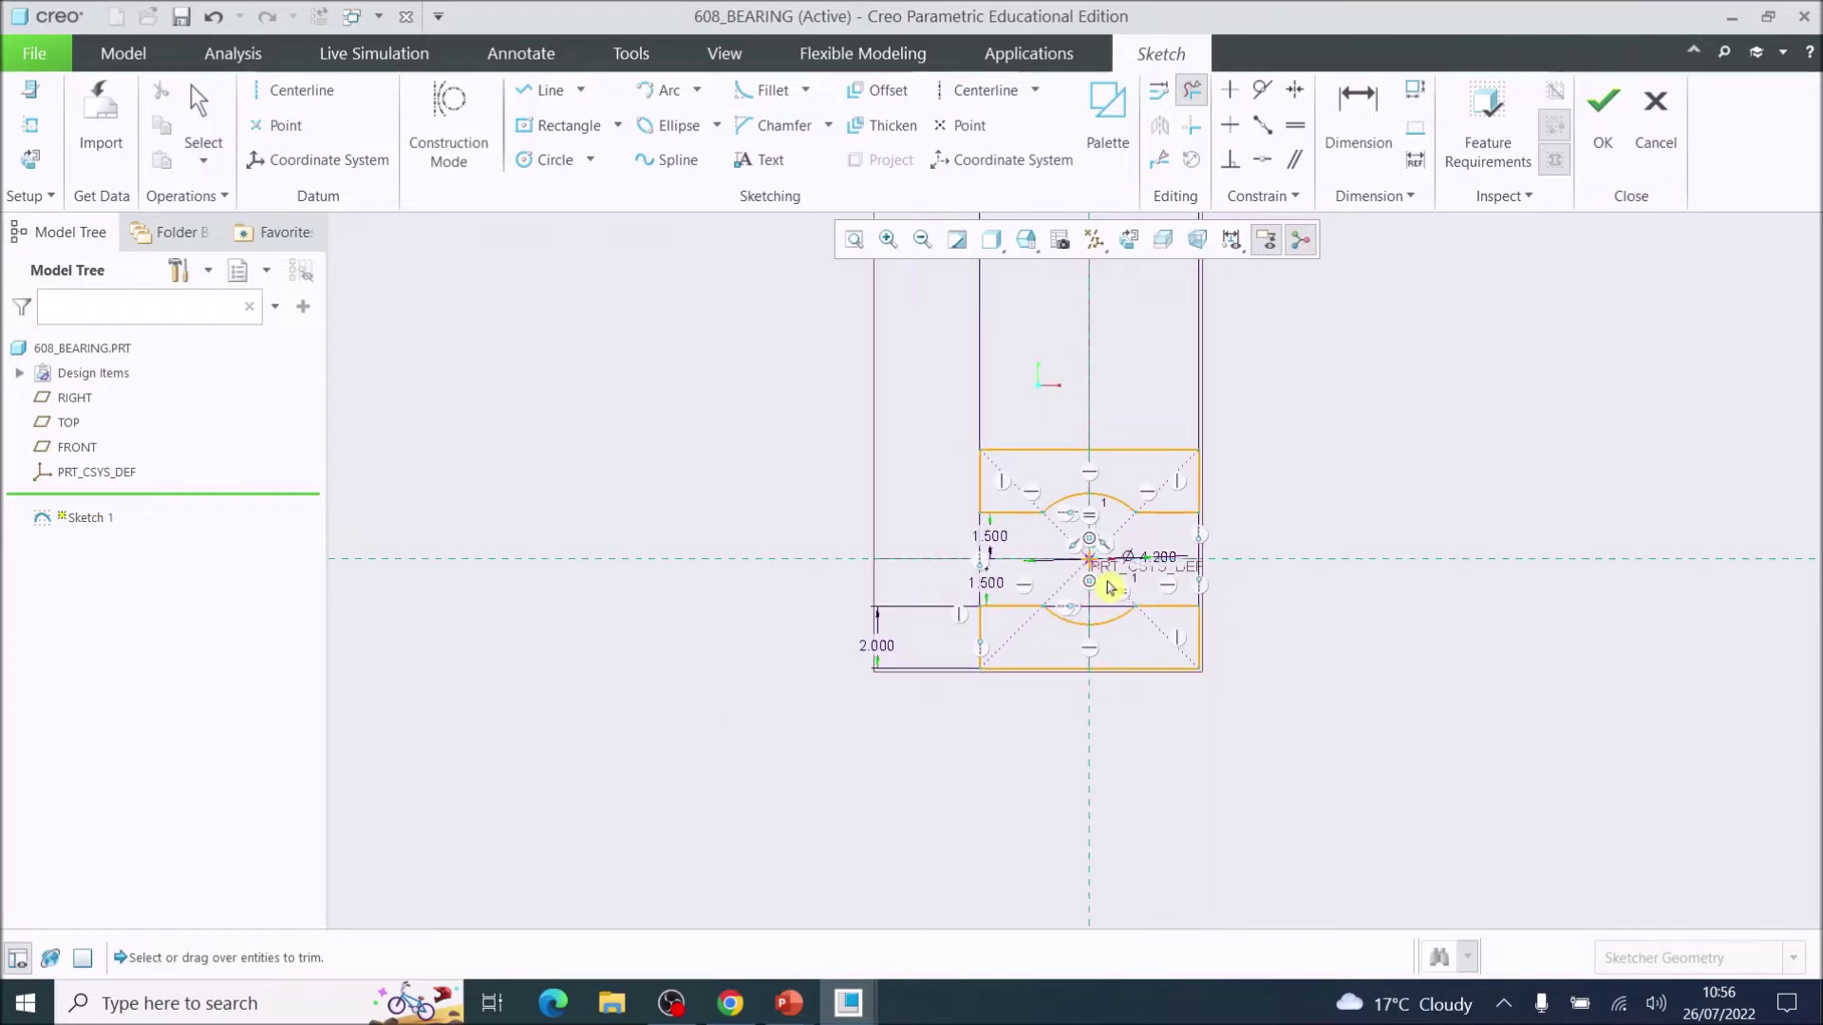
pyautogui.scroll(1, 1101, 572)
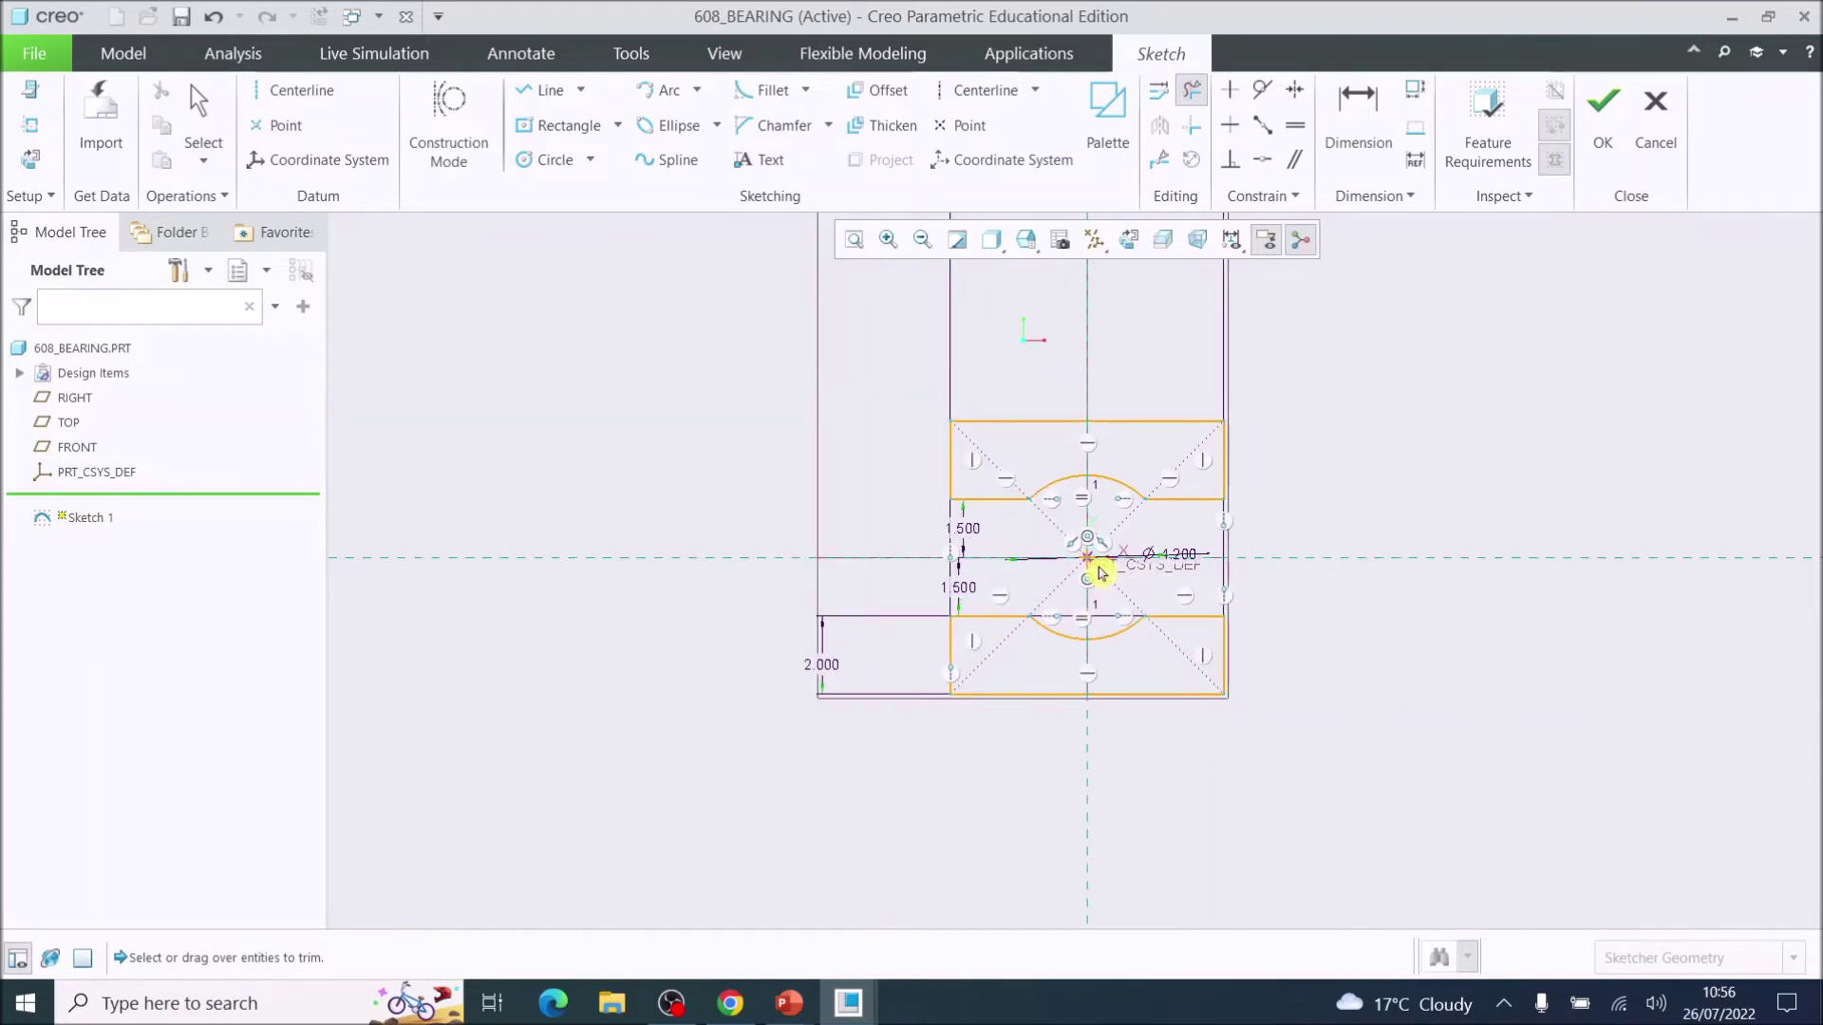
pyautogui.click(315, 96)
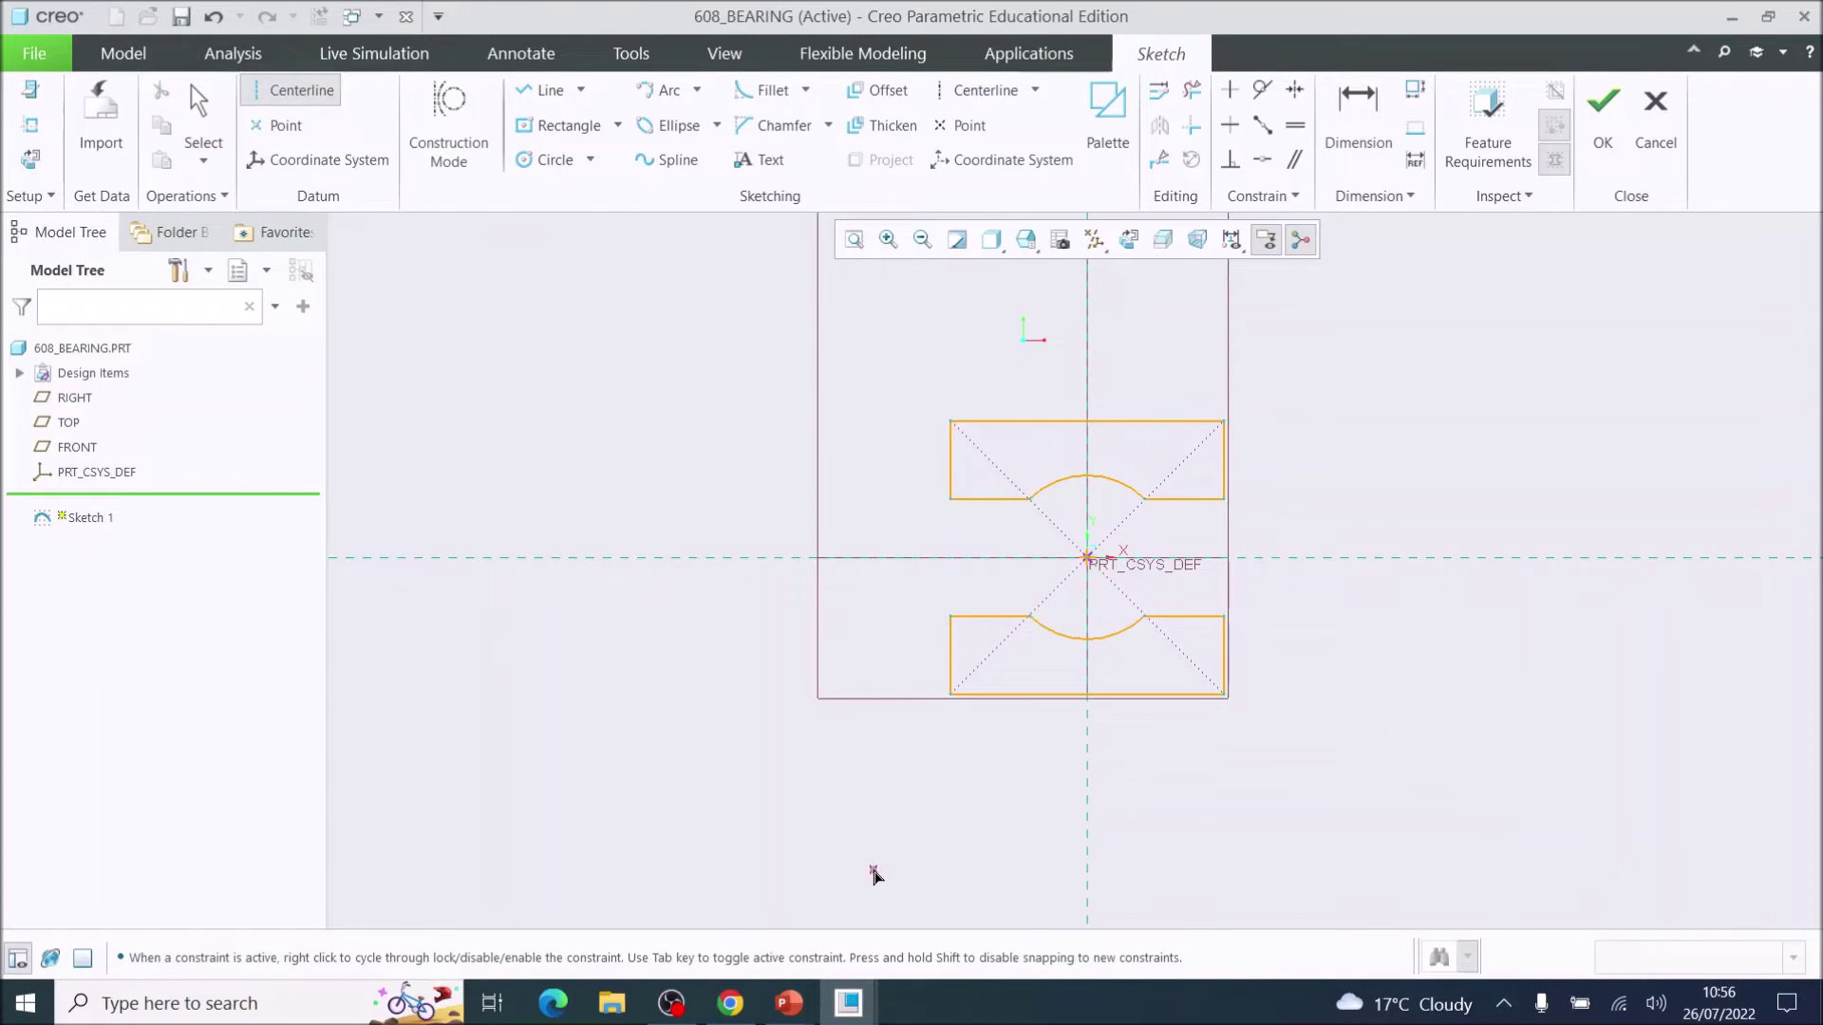
pyautogui.click(947, 869)
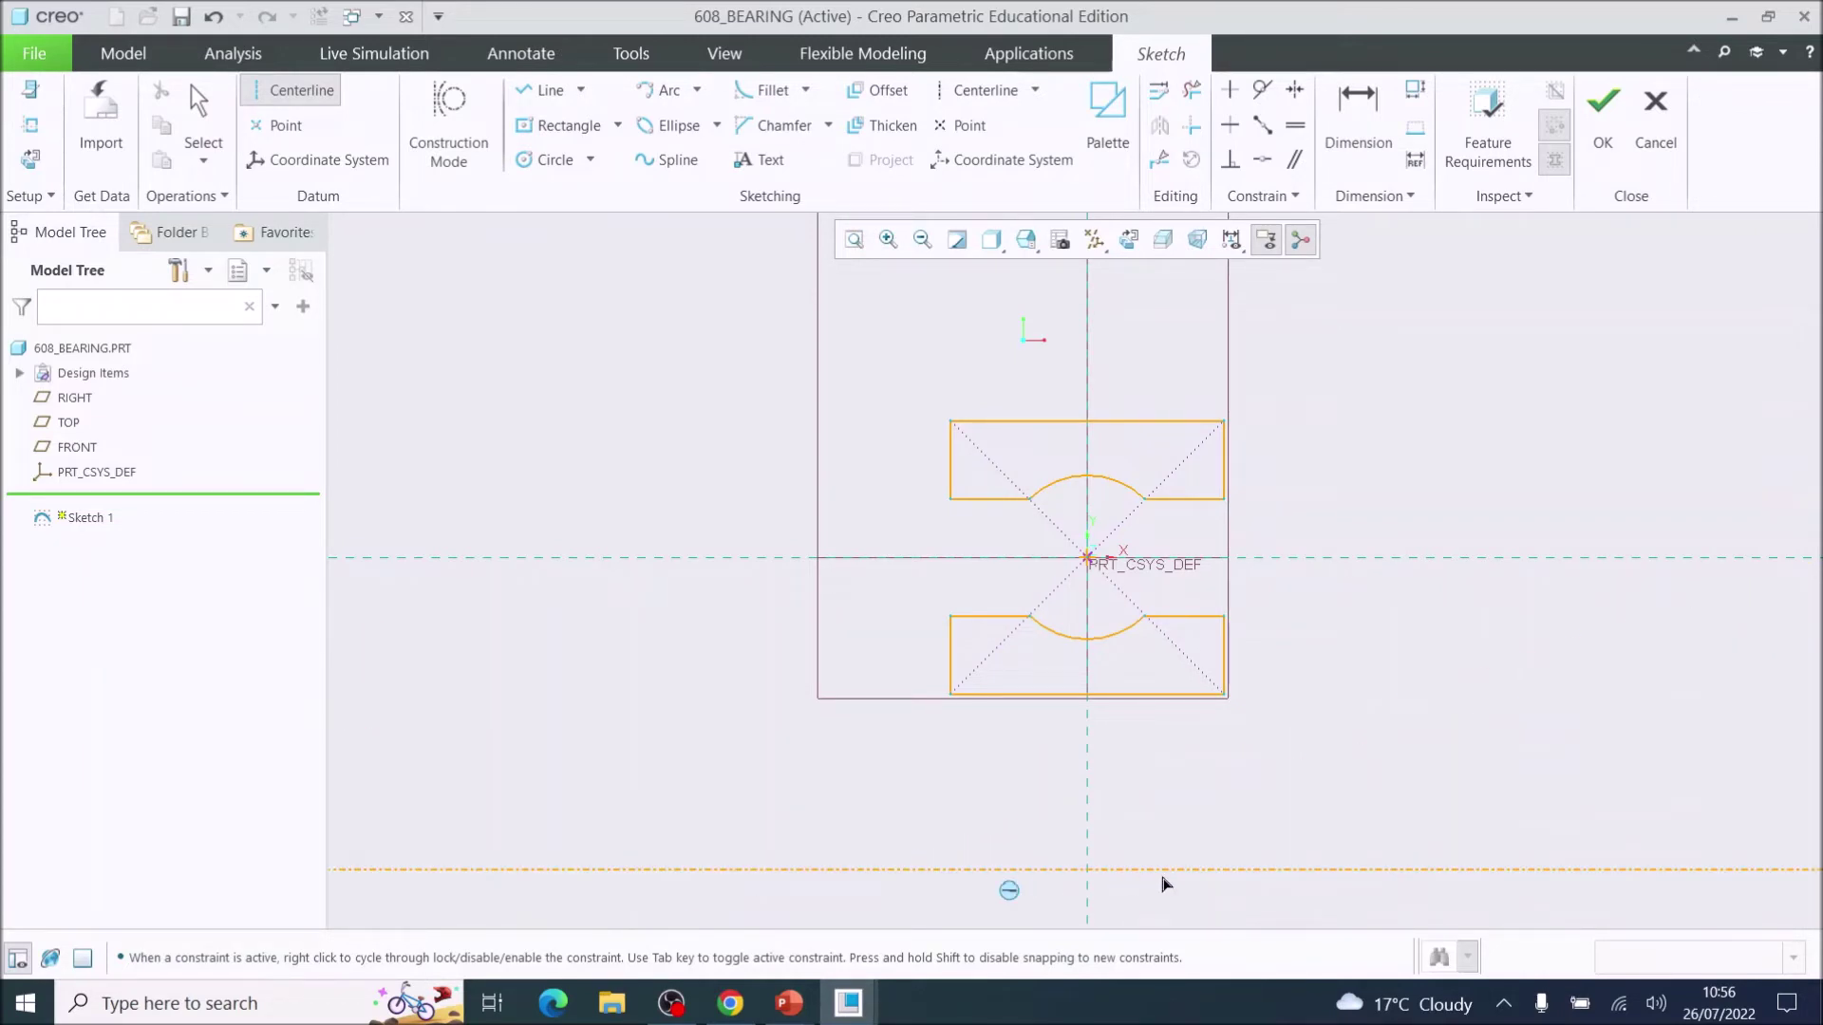
pyautogui.click(1278, 878)
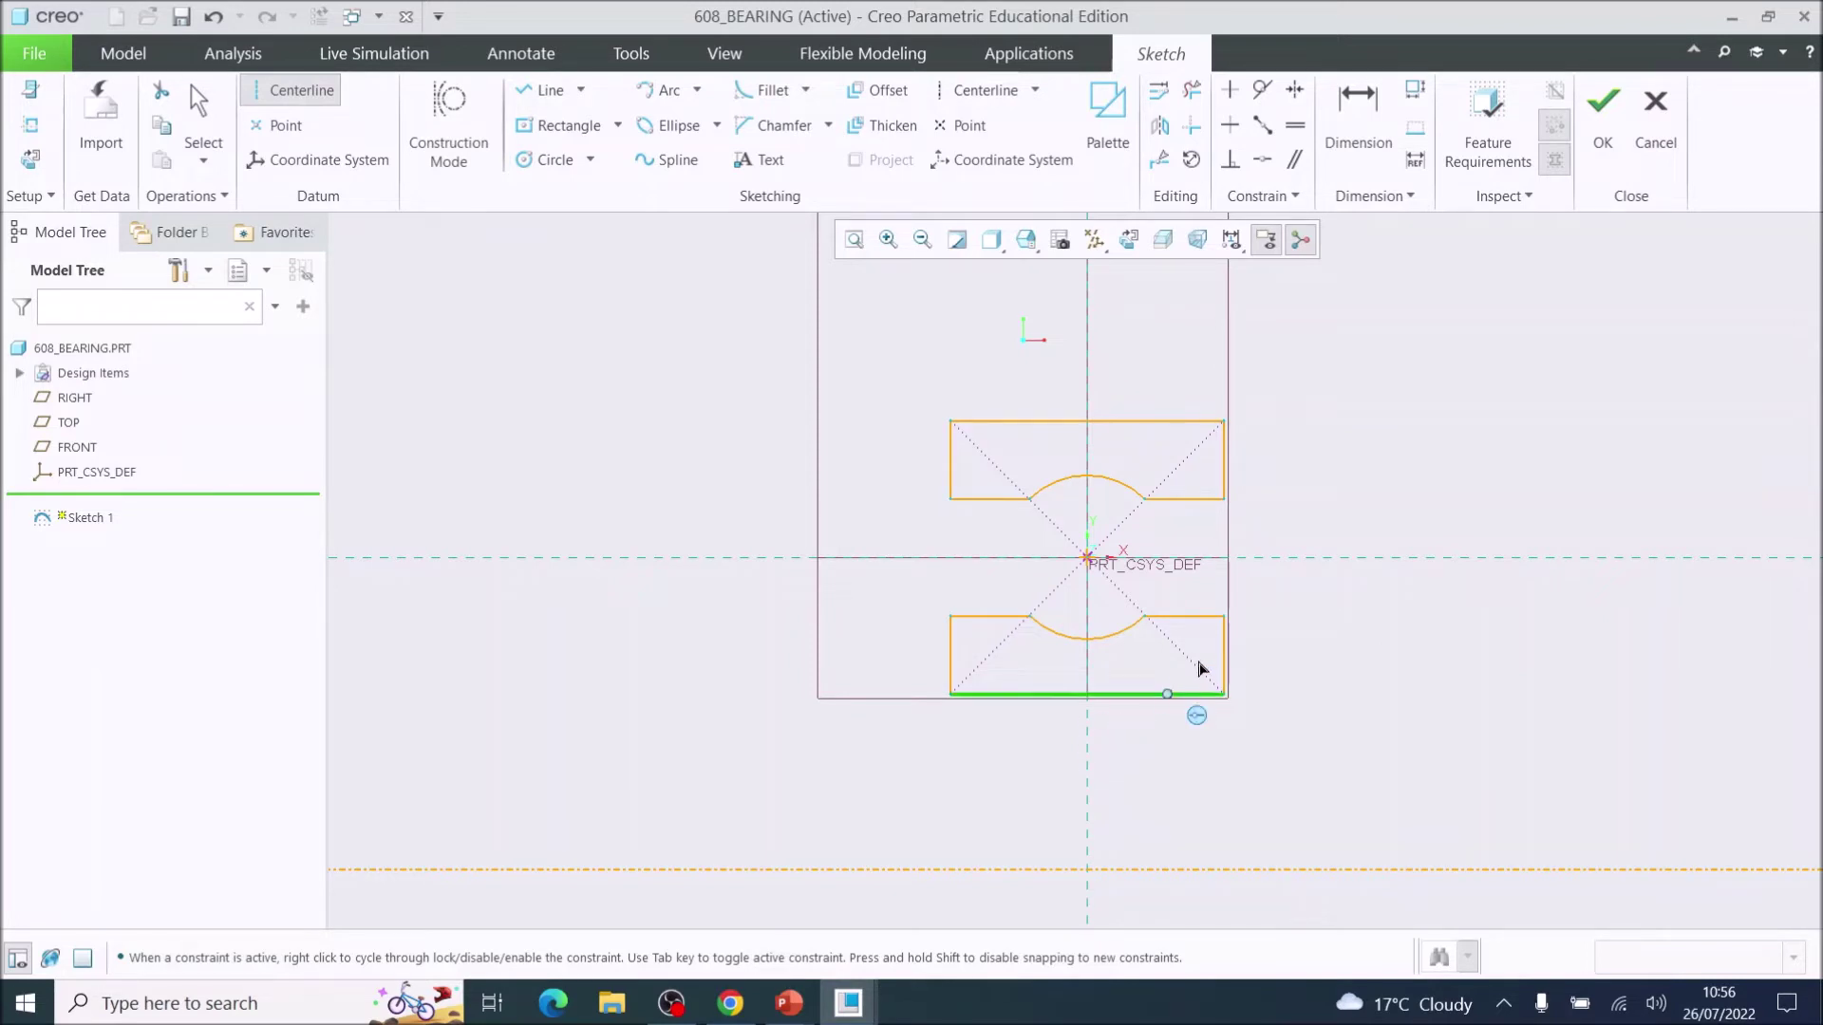
# Step: Set the distance between the lower rectangle's bottom edge and the horizontal centerline to 4, and finish the sketch
pyautogui.click(1360, 106)
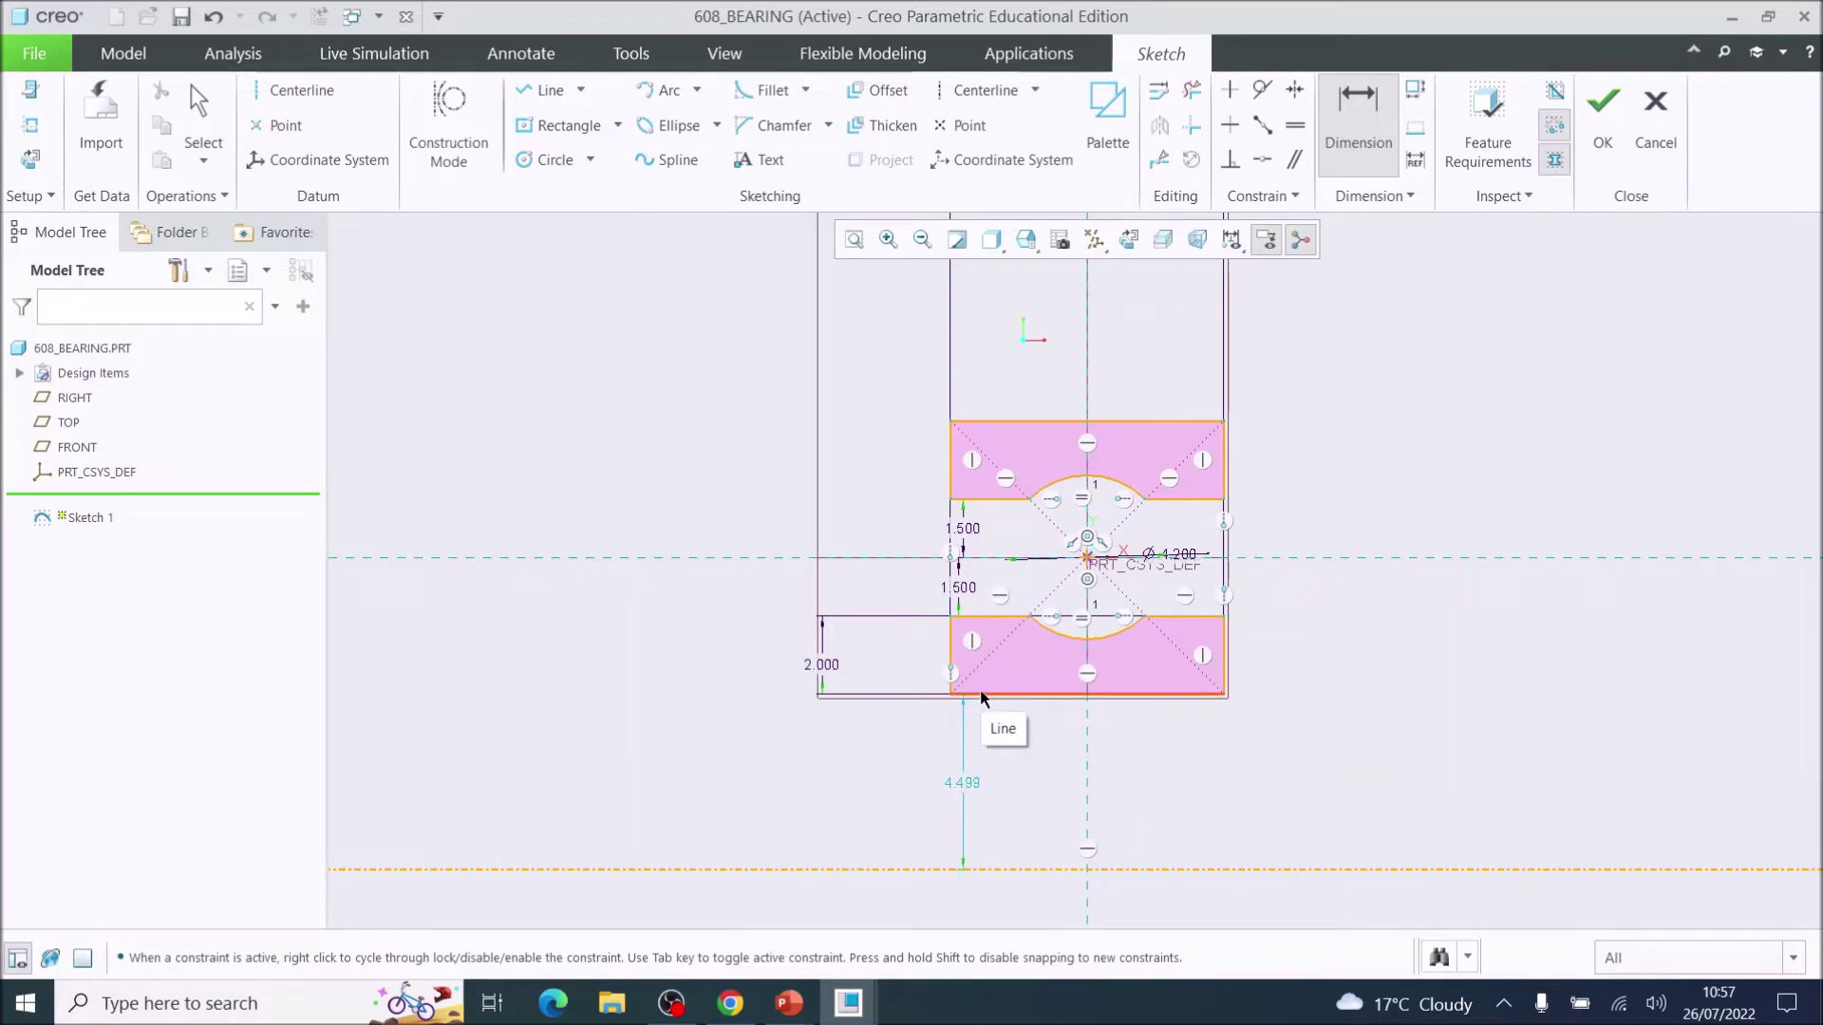
pyautogui.doubleClick(965, 782)
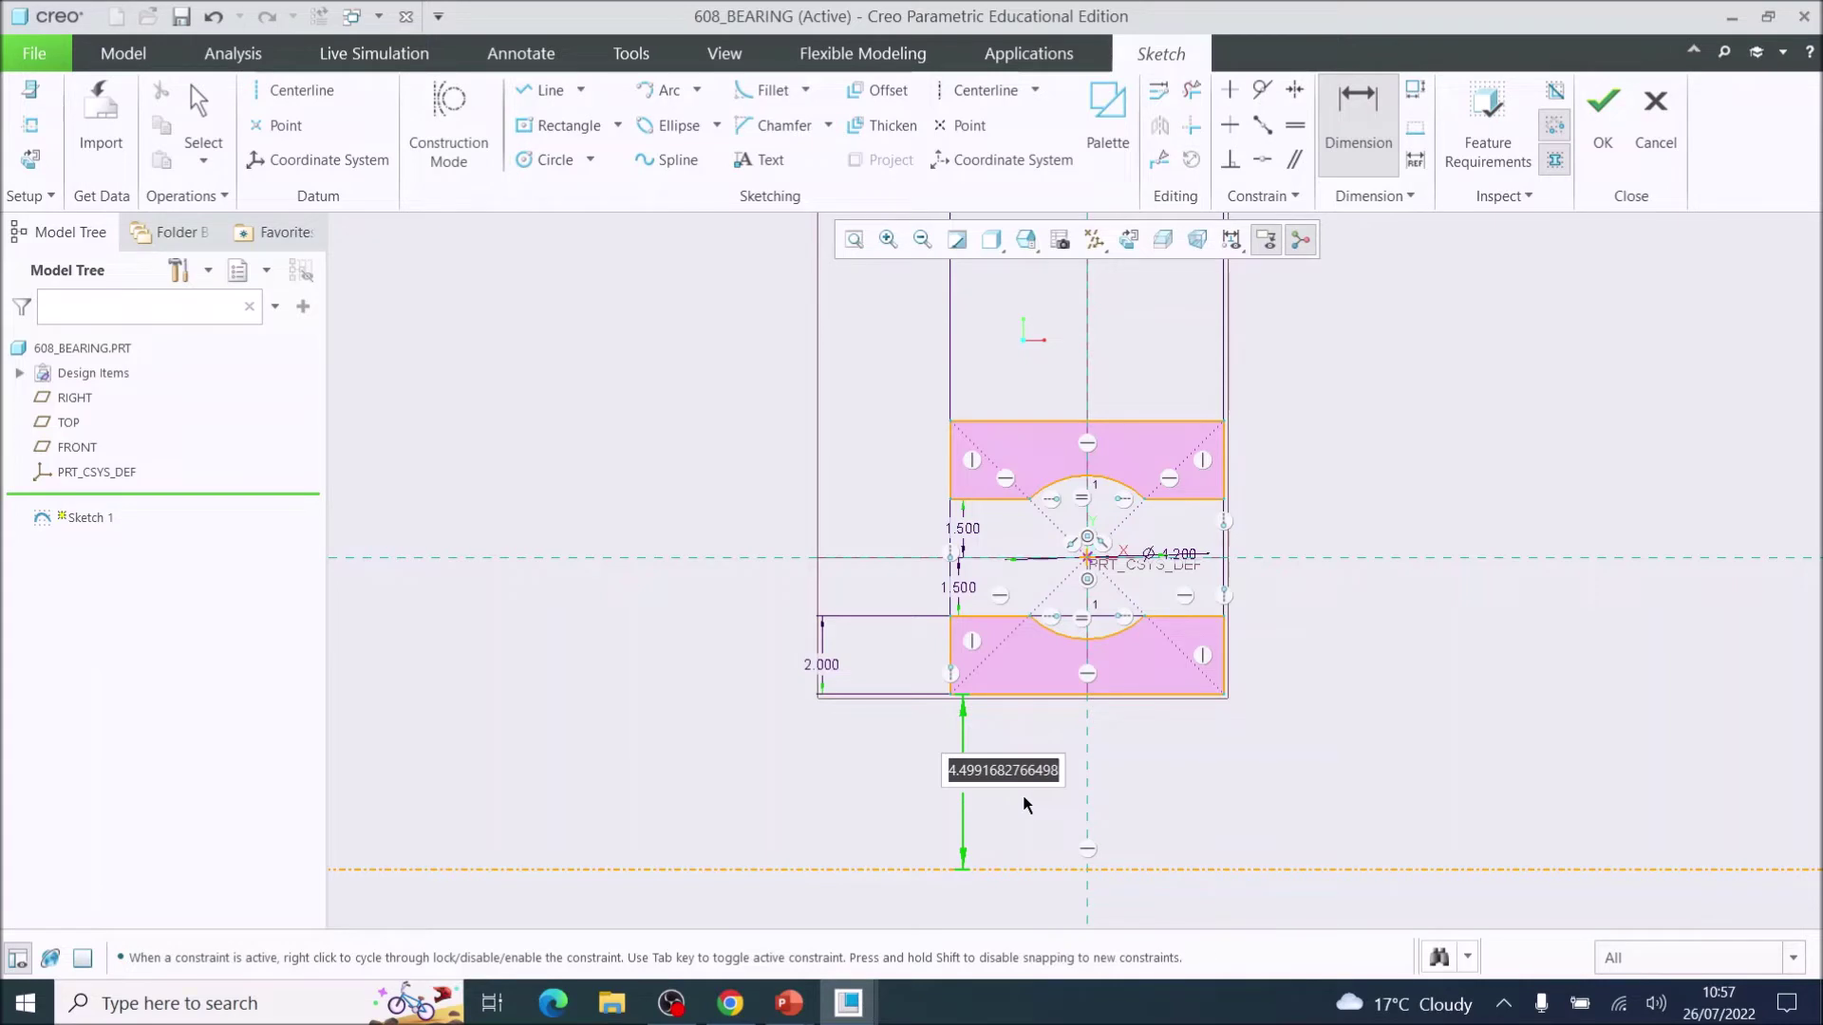
pyautogui.write('4')
pyautogui.press('Return')
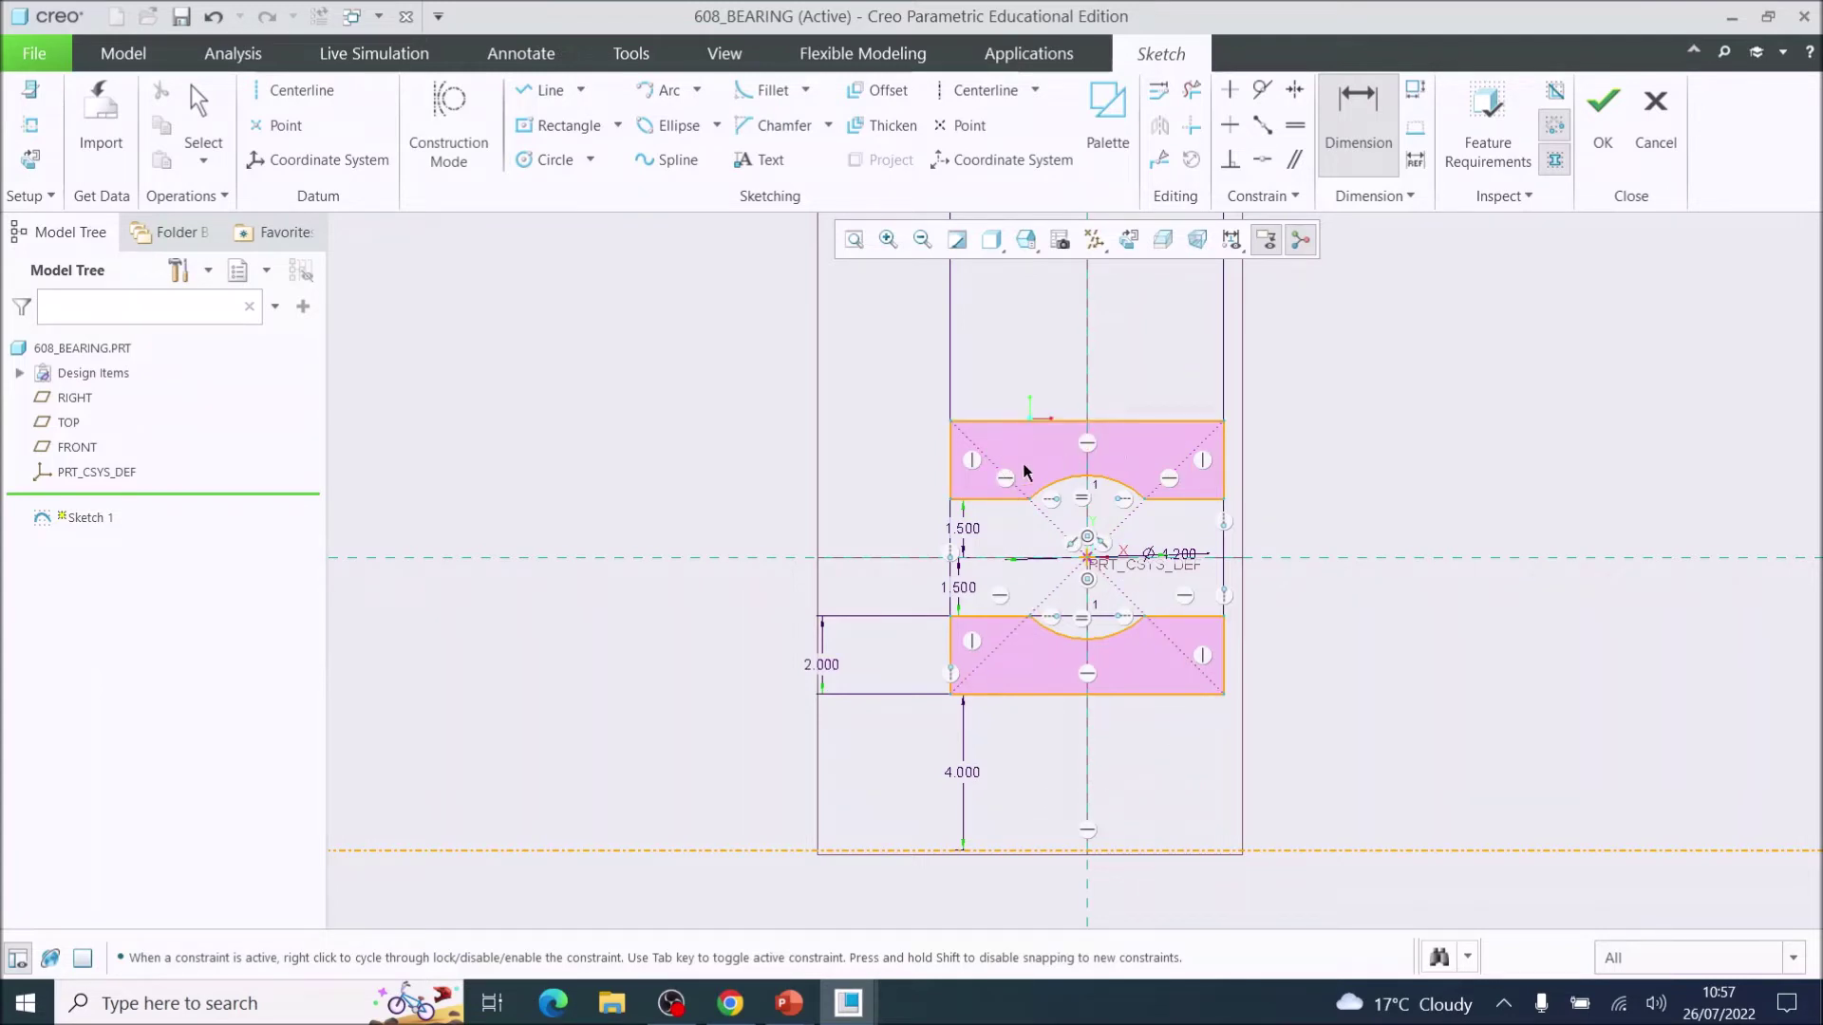
pyautogui.scroll(1, 1088, 594)
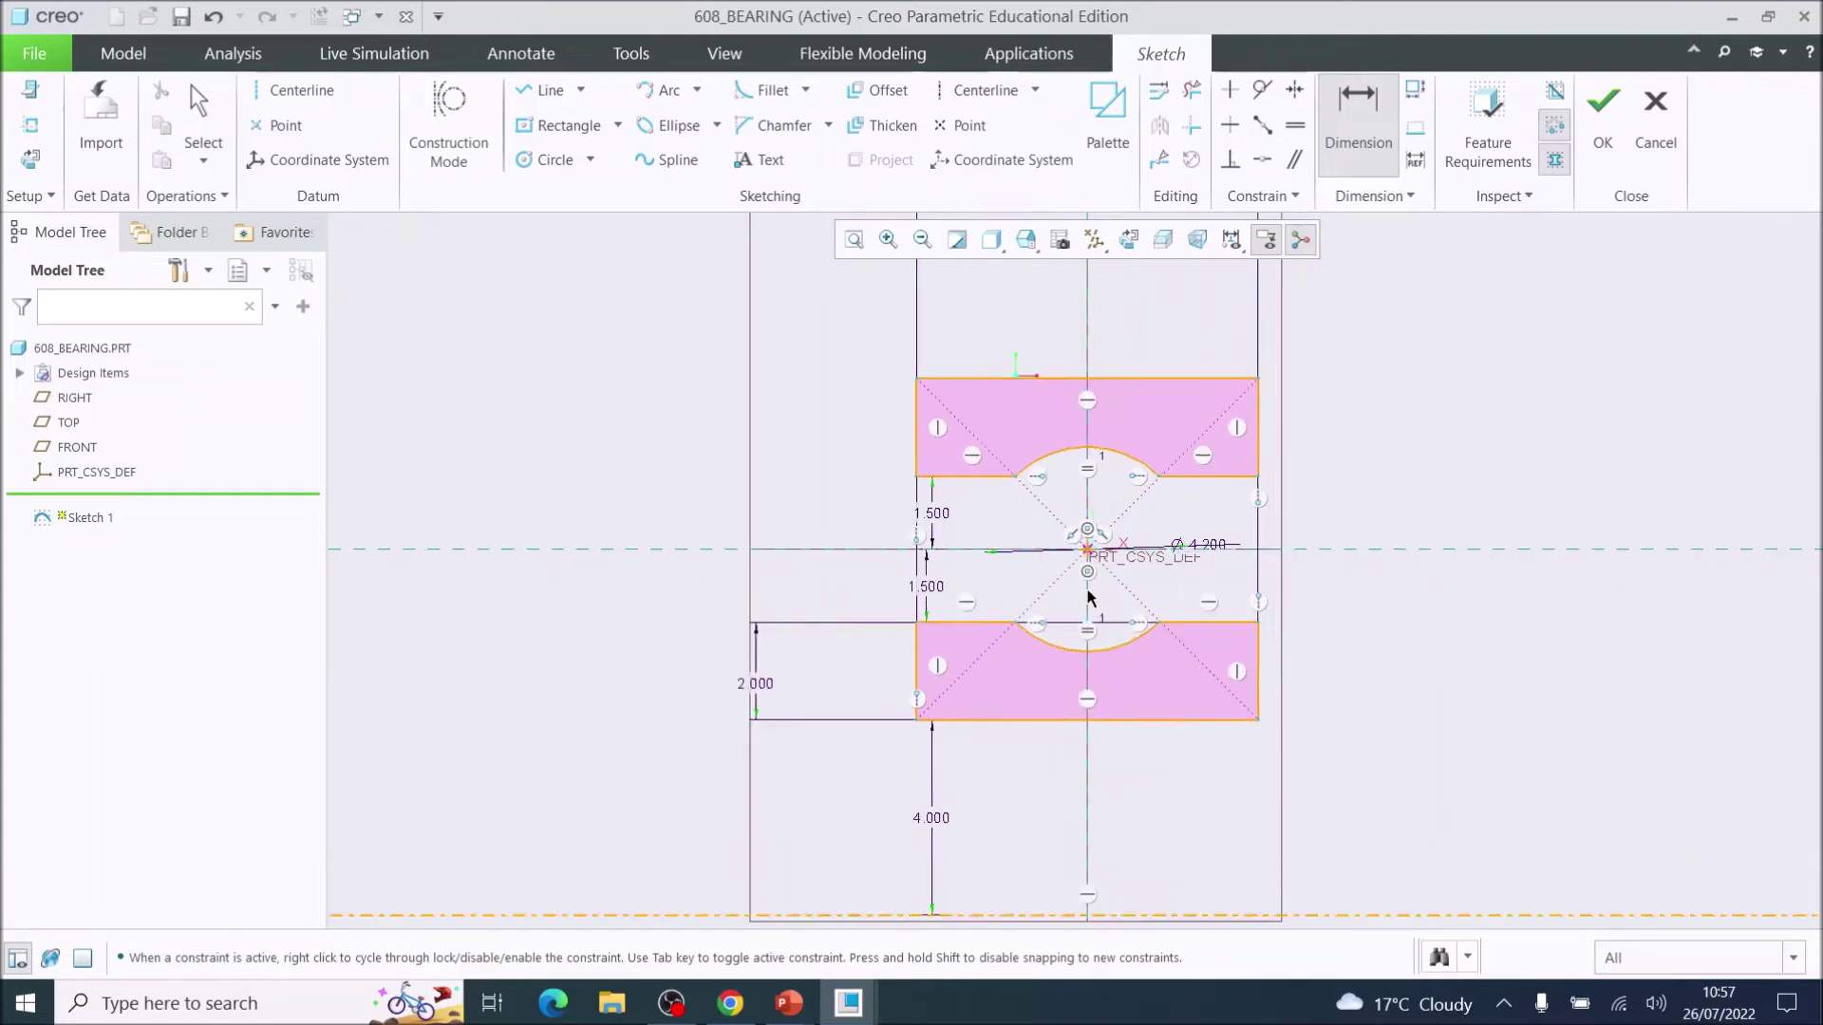
pyautogui.scroll(1, 1088, 594)
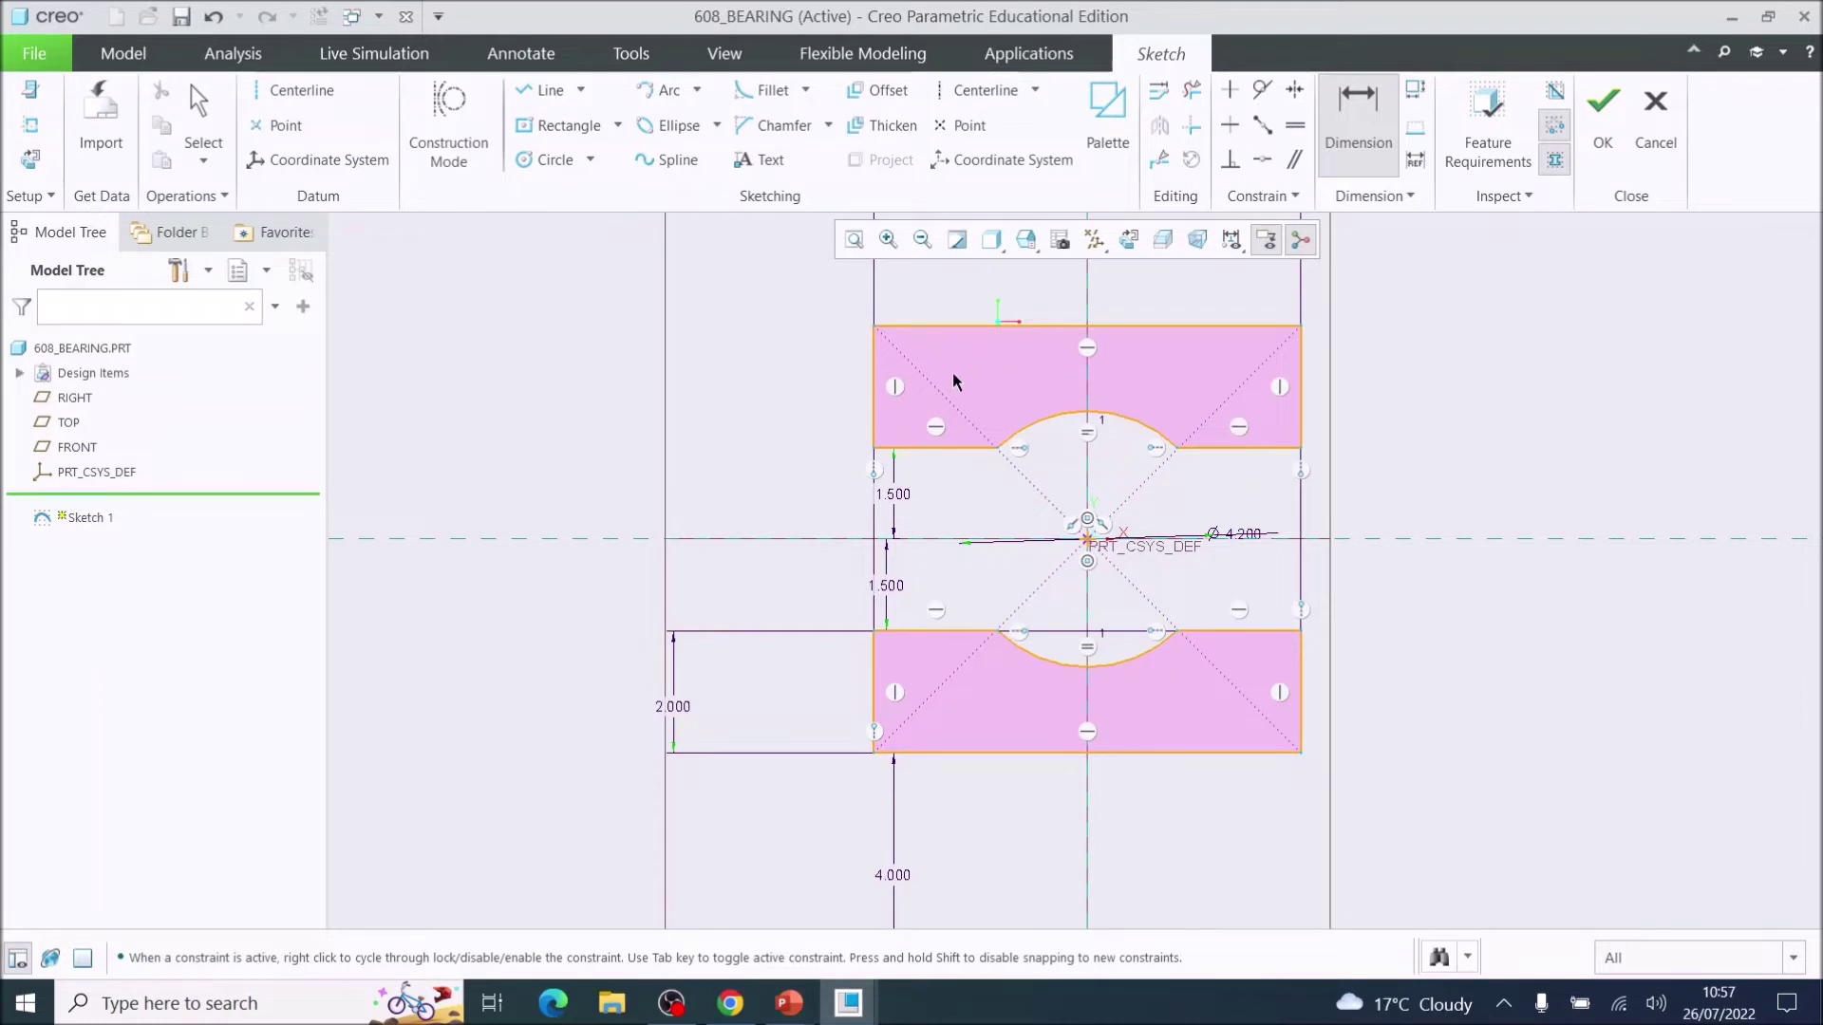
pyautogui.scroll(-4, 1091, 537)
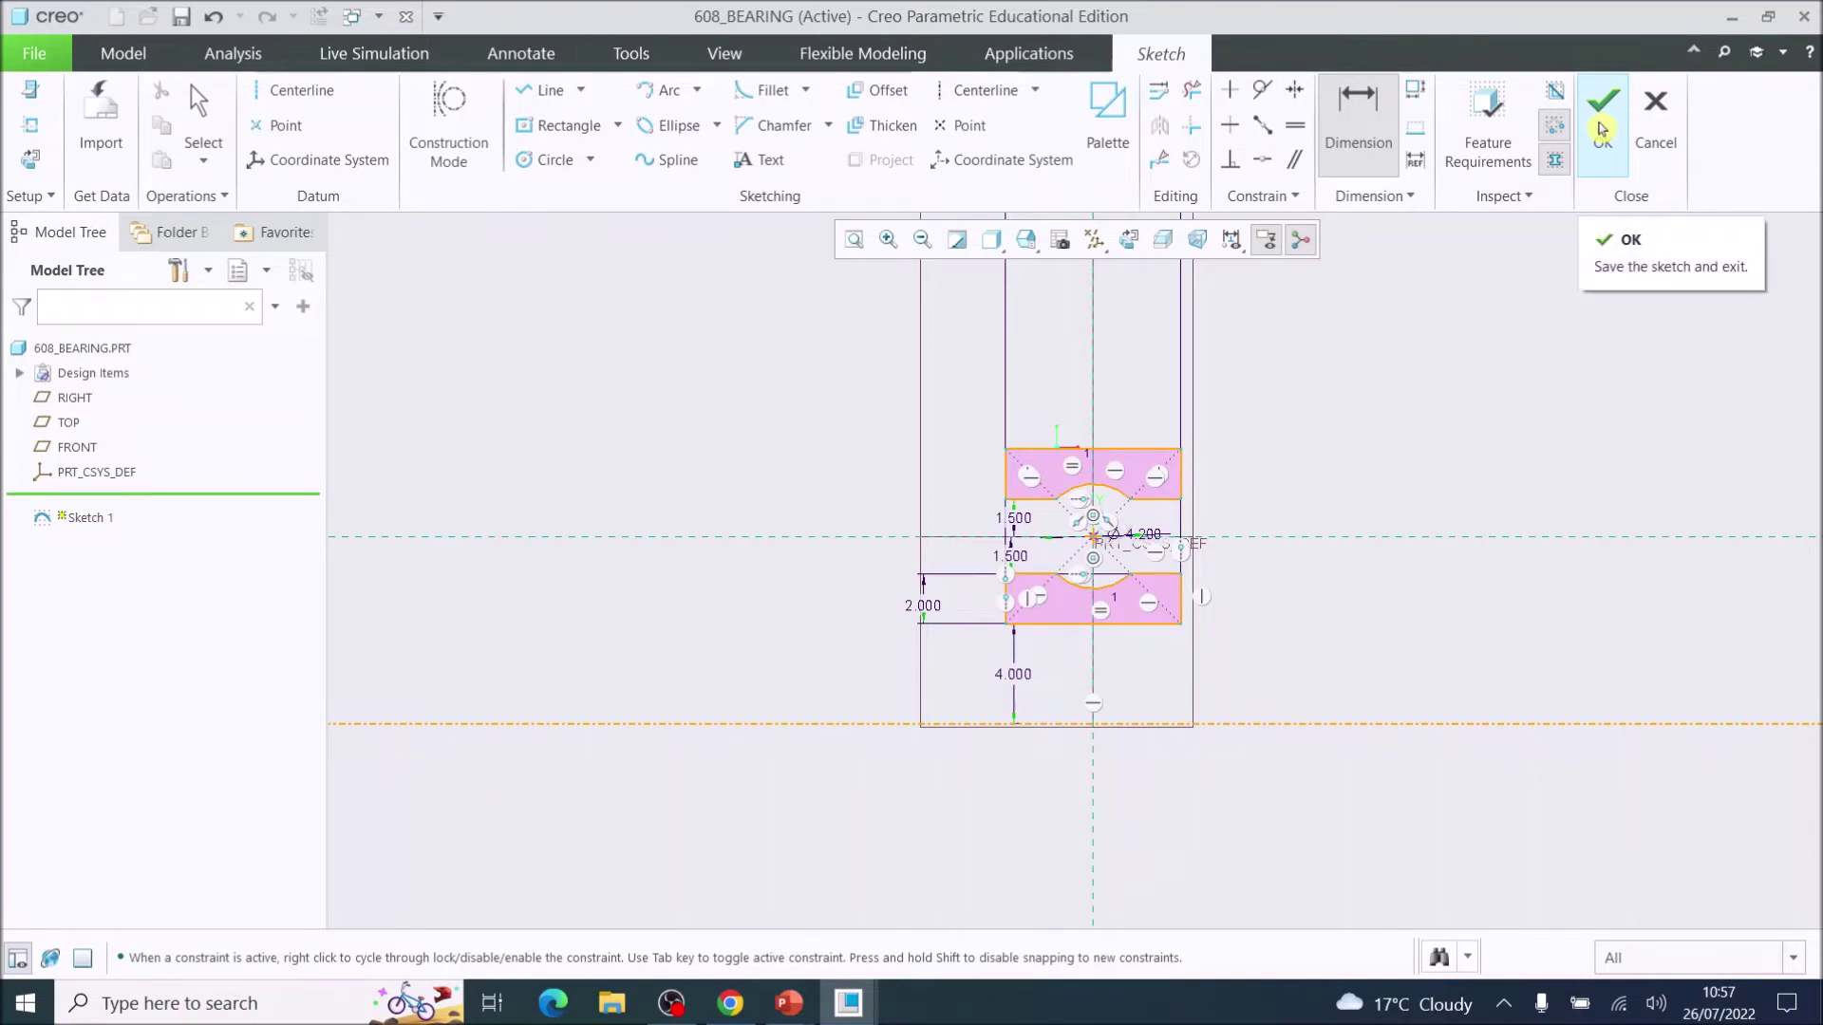
pyautogui.click(1602, 128)
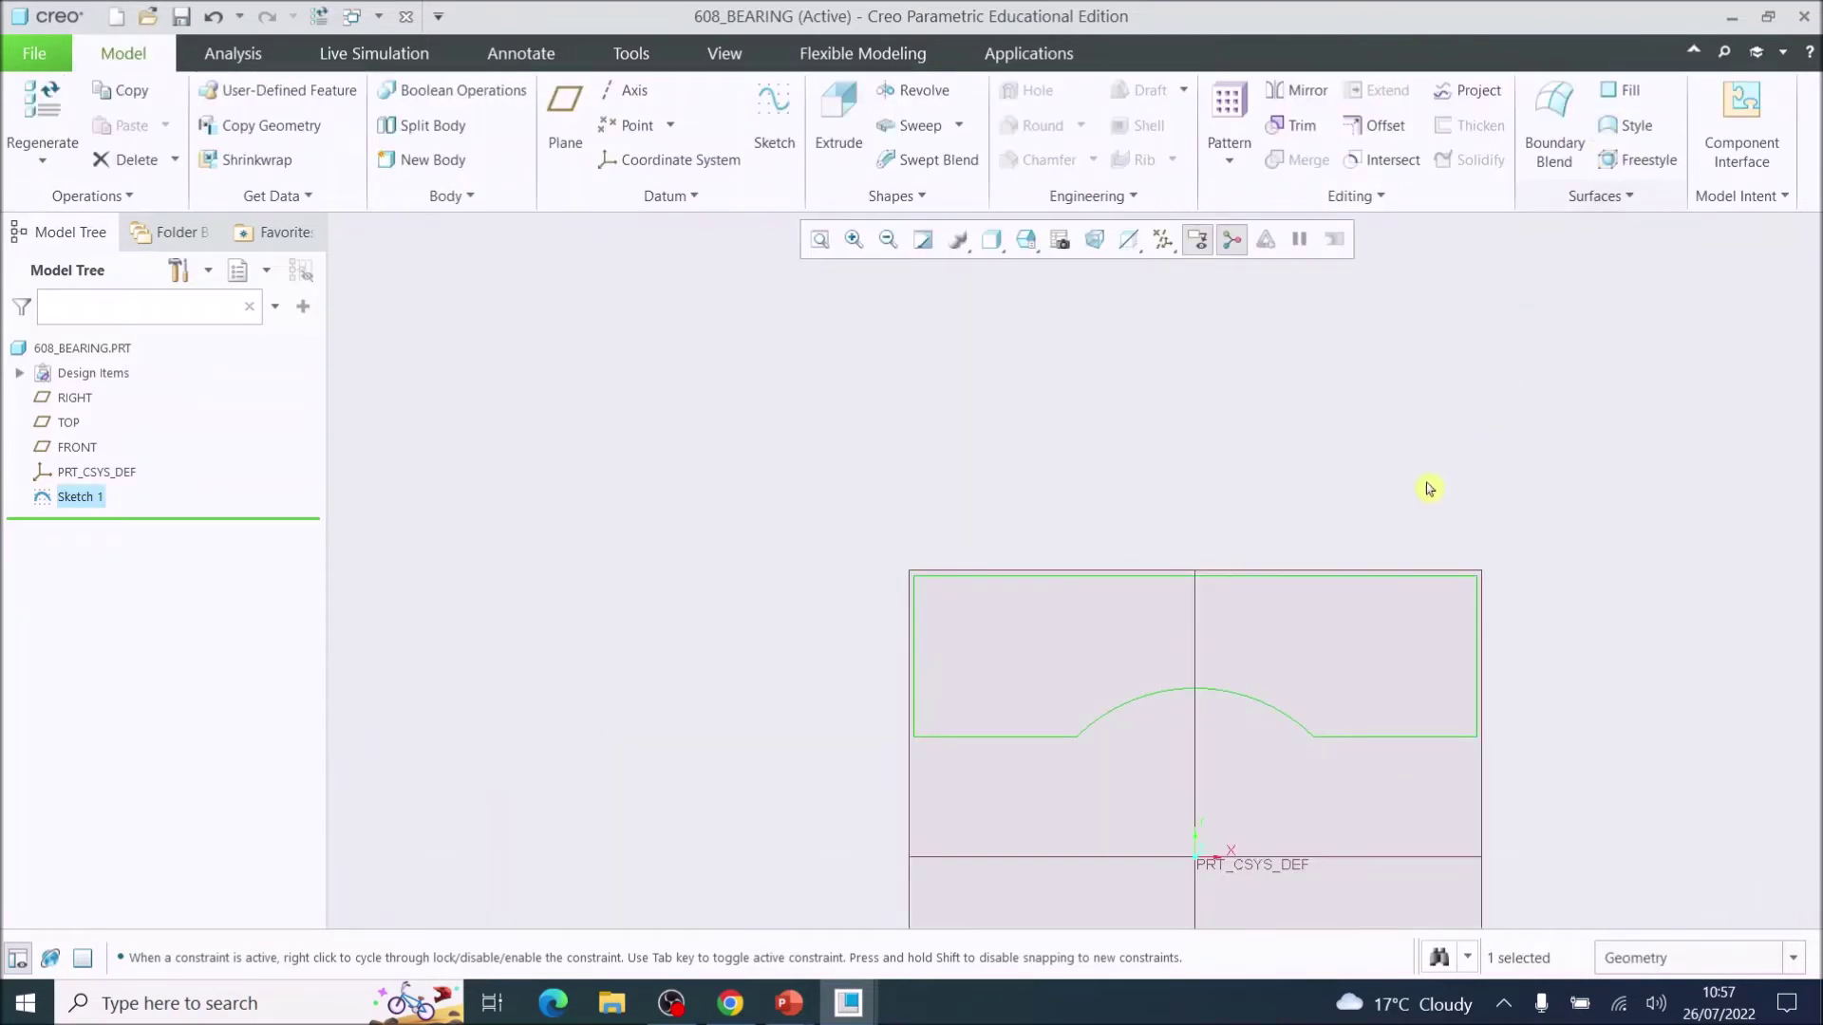
# Step: Revolve the two-ring sketch as a solid through 360° about its internal centerline
pyautogui.scroll(-3, 1366, 592)
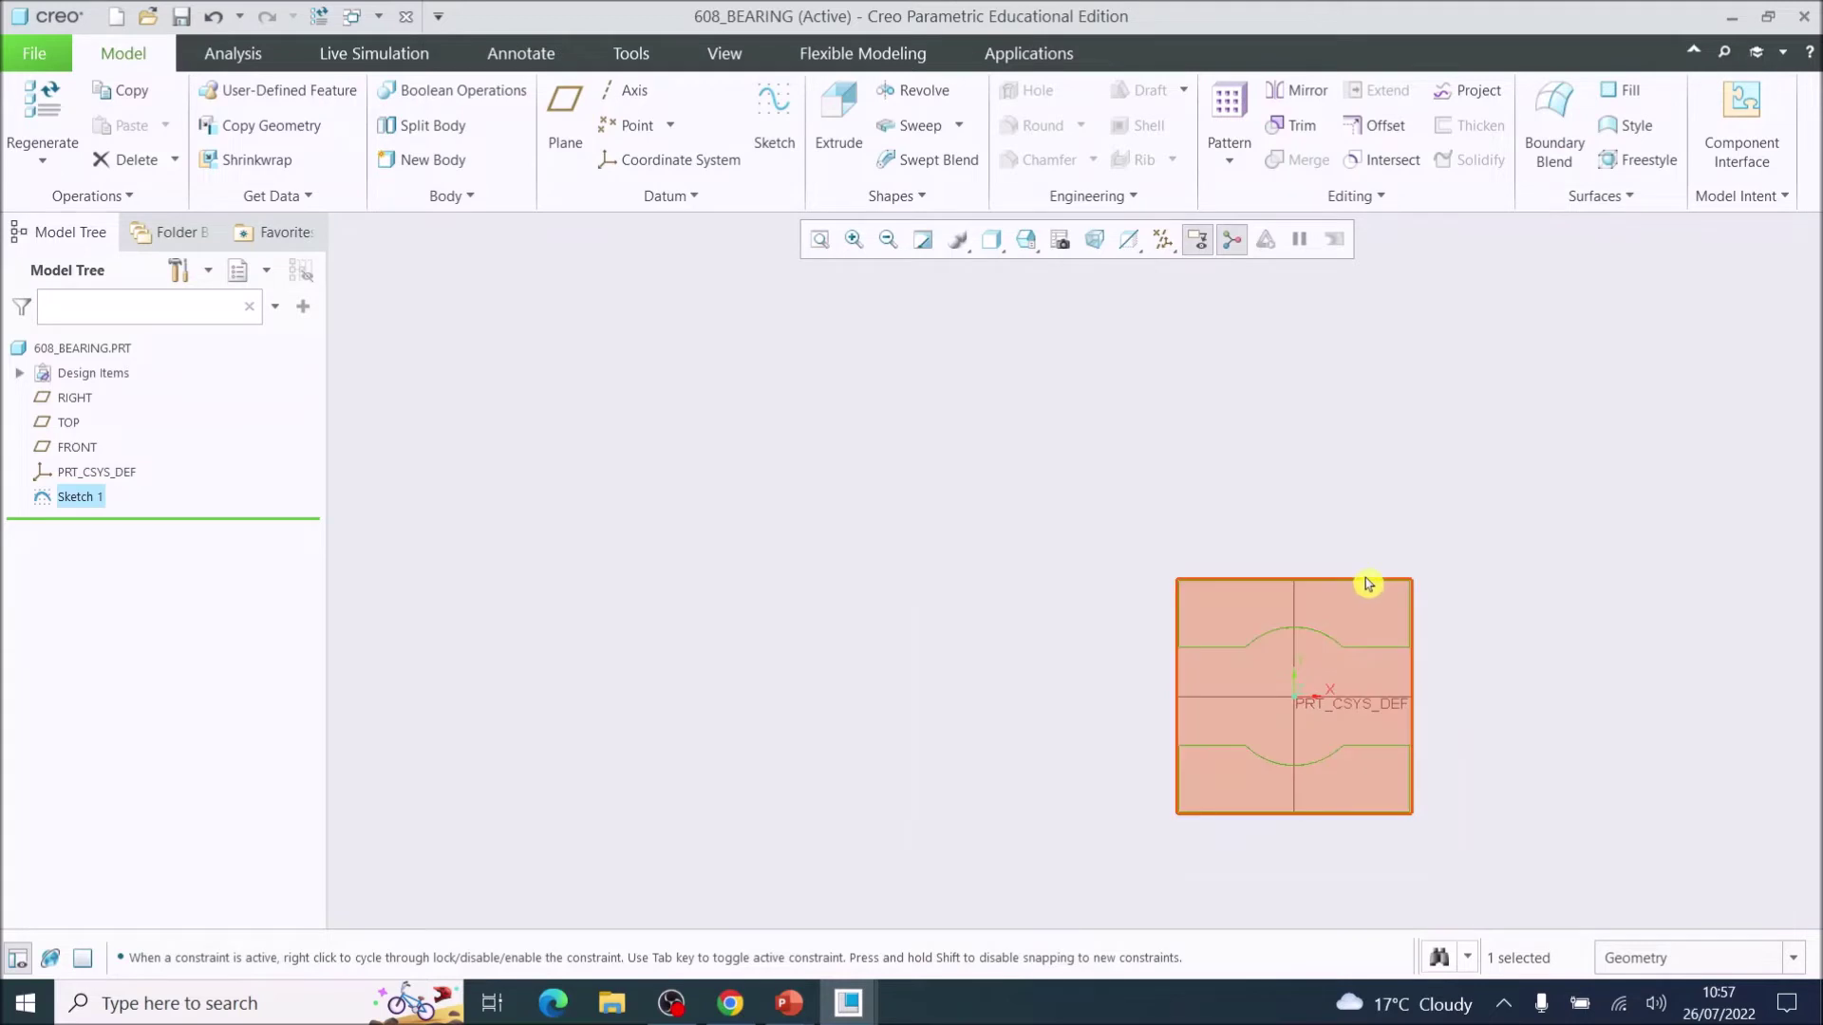
pyautogui.scroll(-3, 1359, 635)
pyautogui.scroll(2, 1379, 830)
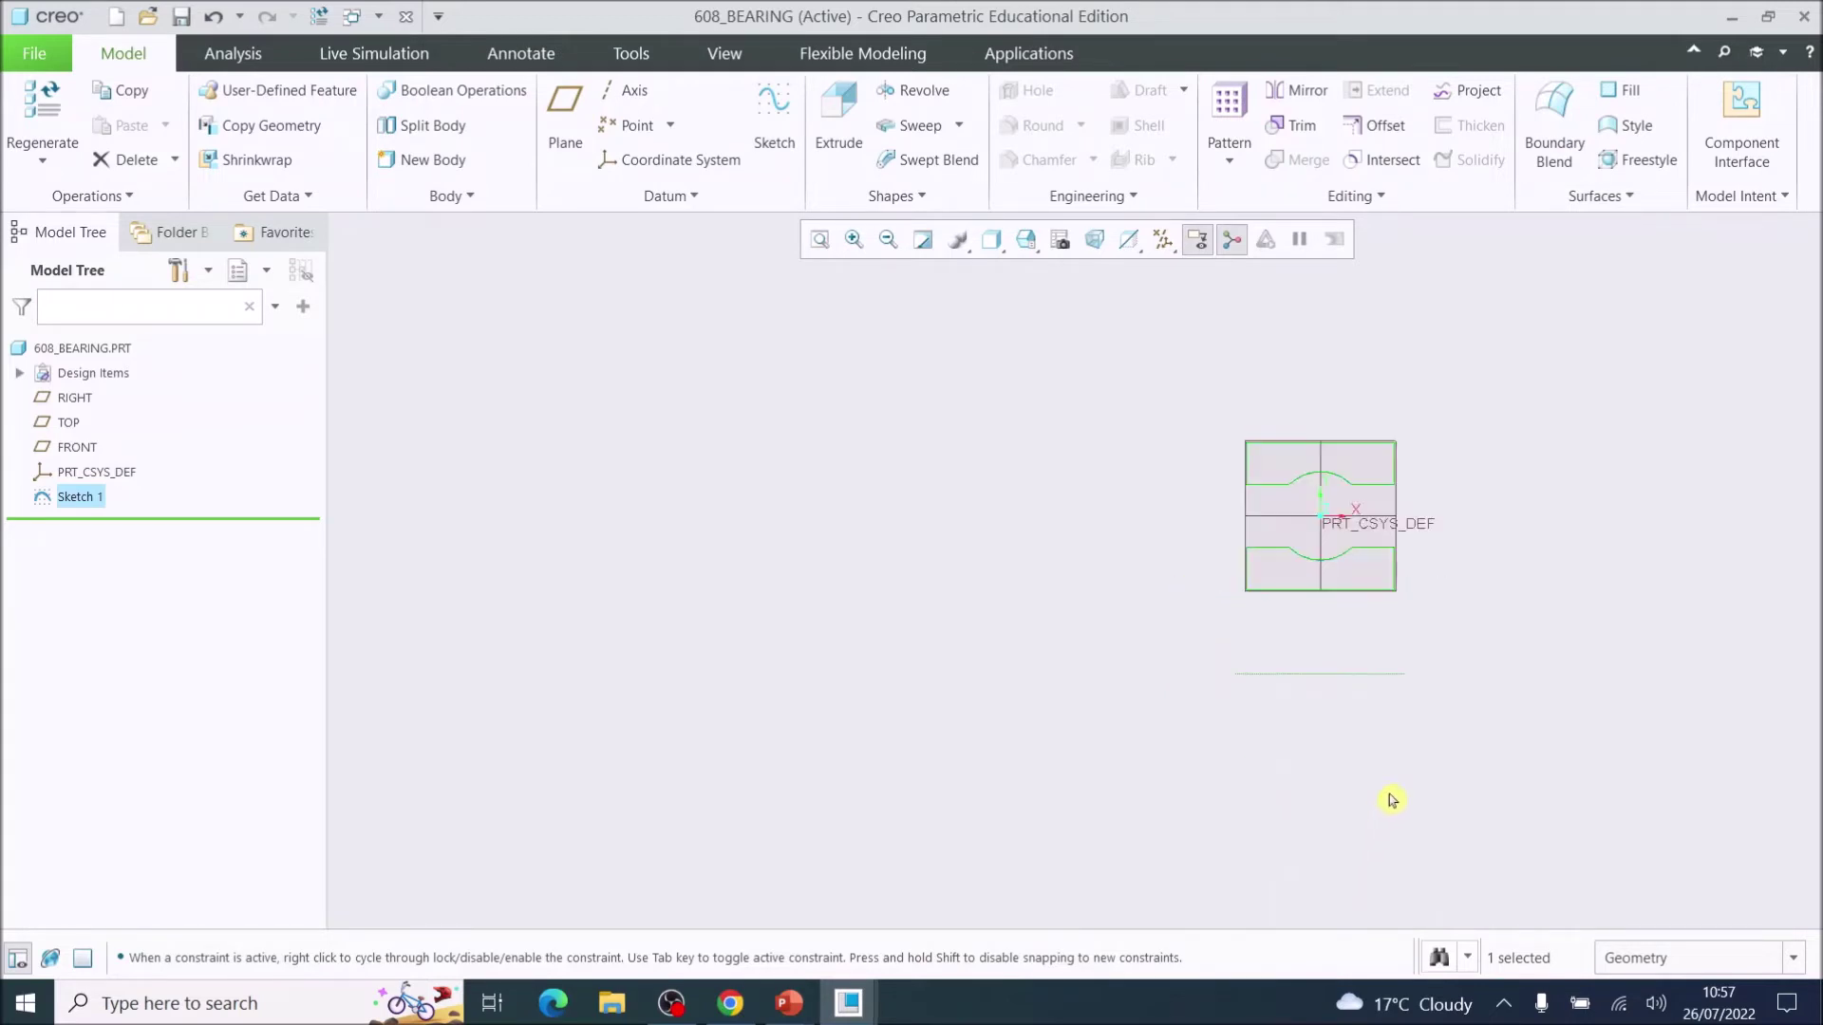
pyautogui.scroll(1, 1472, 619)
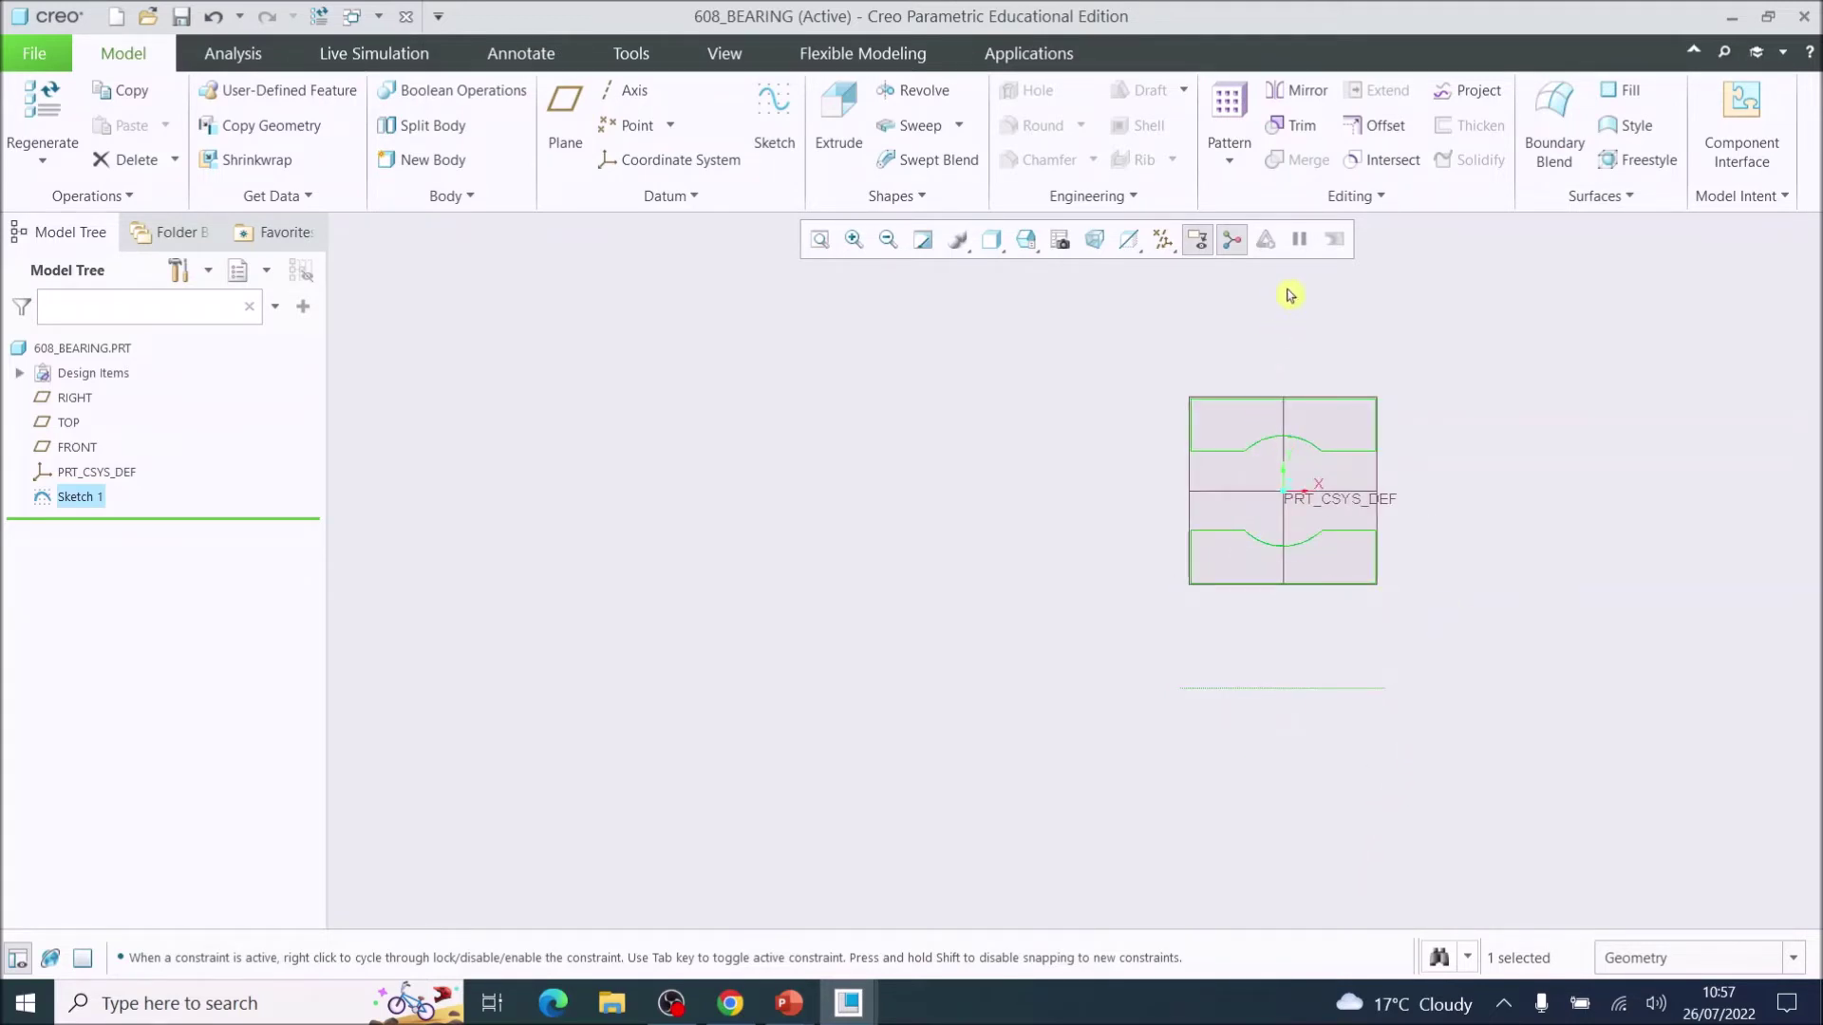
pyautogui.click(909, 92)
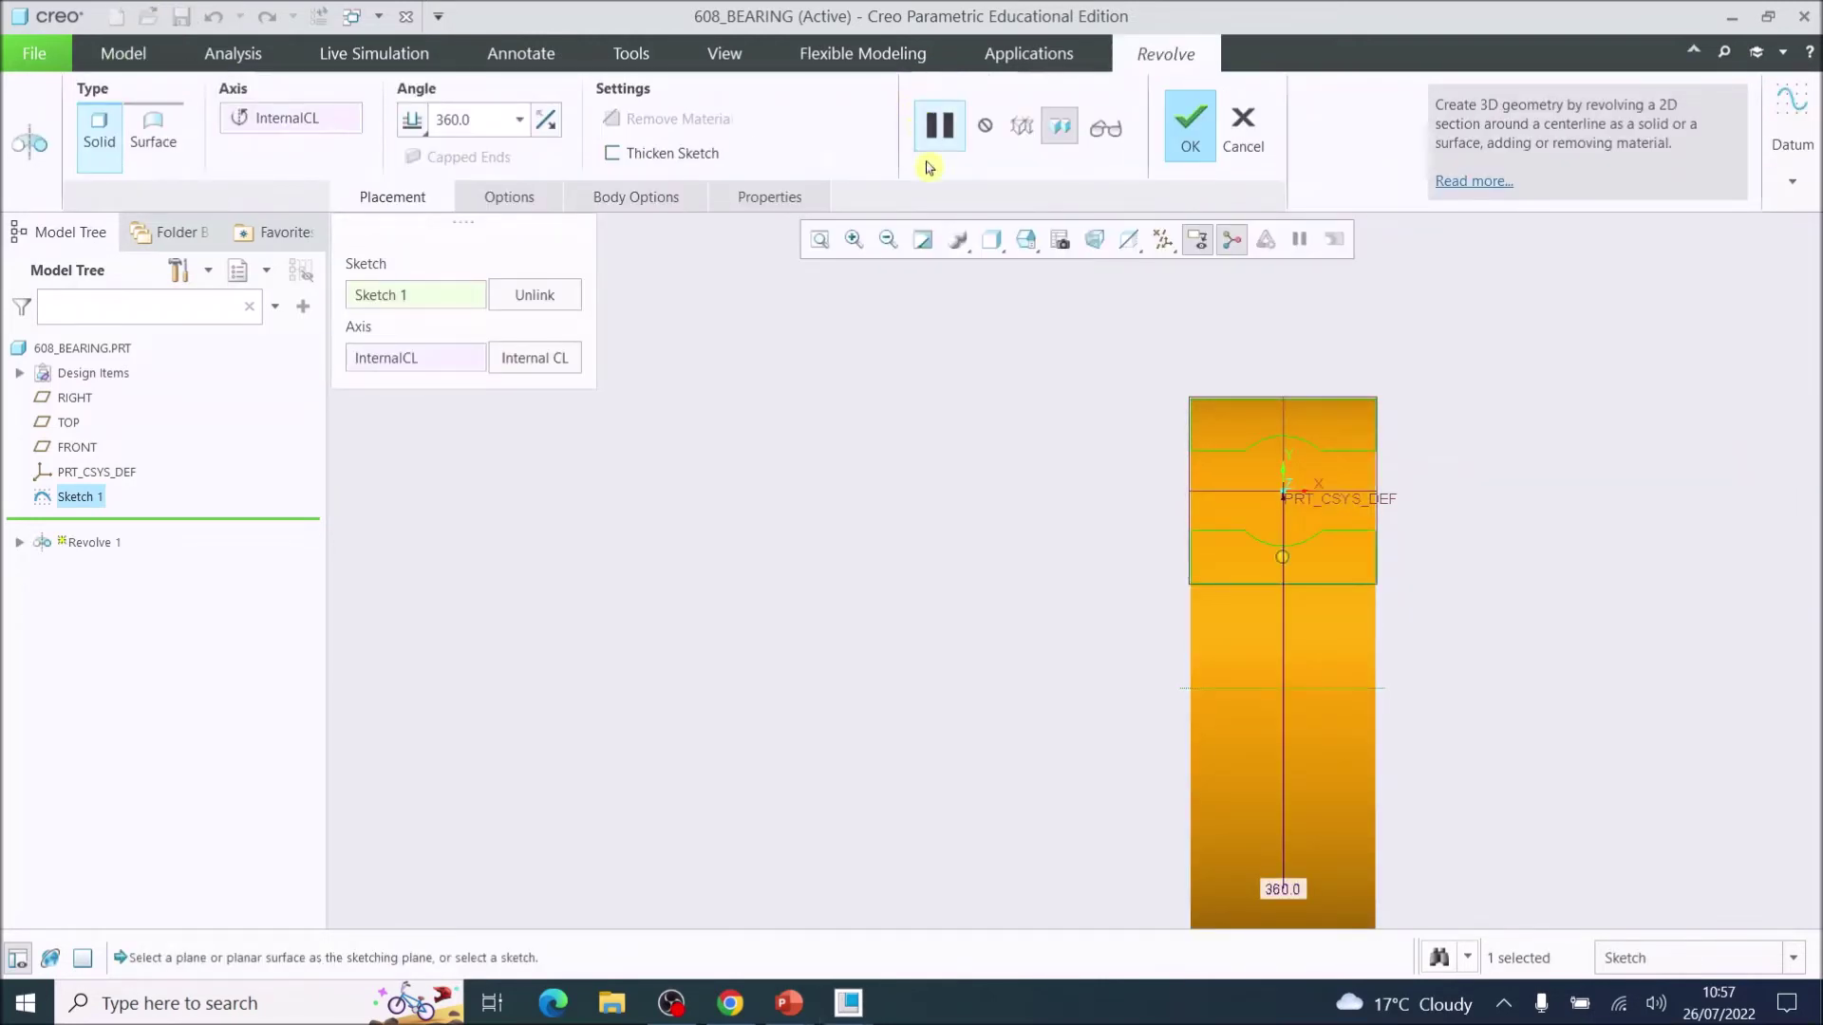
pyautogui.moveTo(1240, 708); pyautogui.dragTo(1346, 718, button='middle')
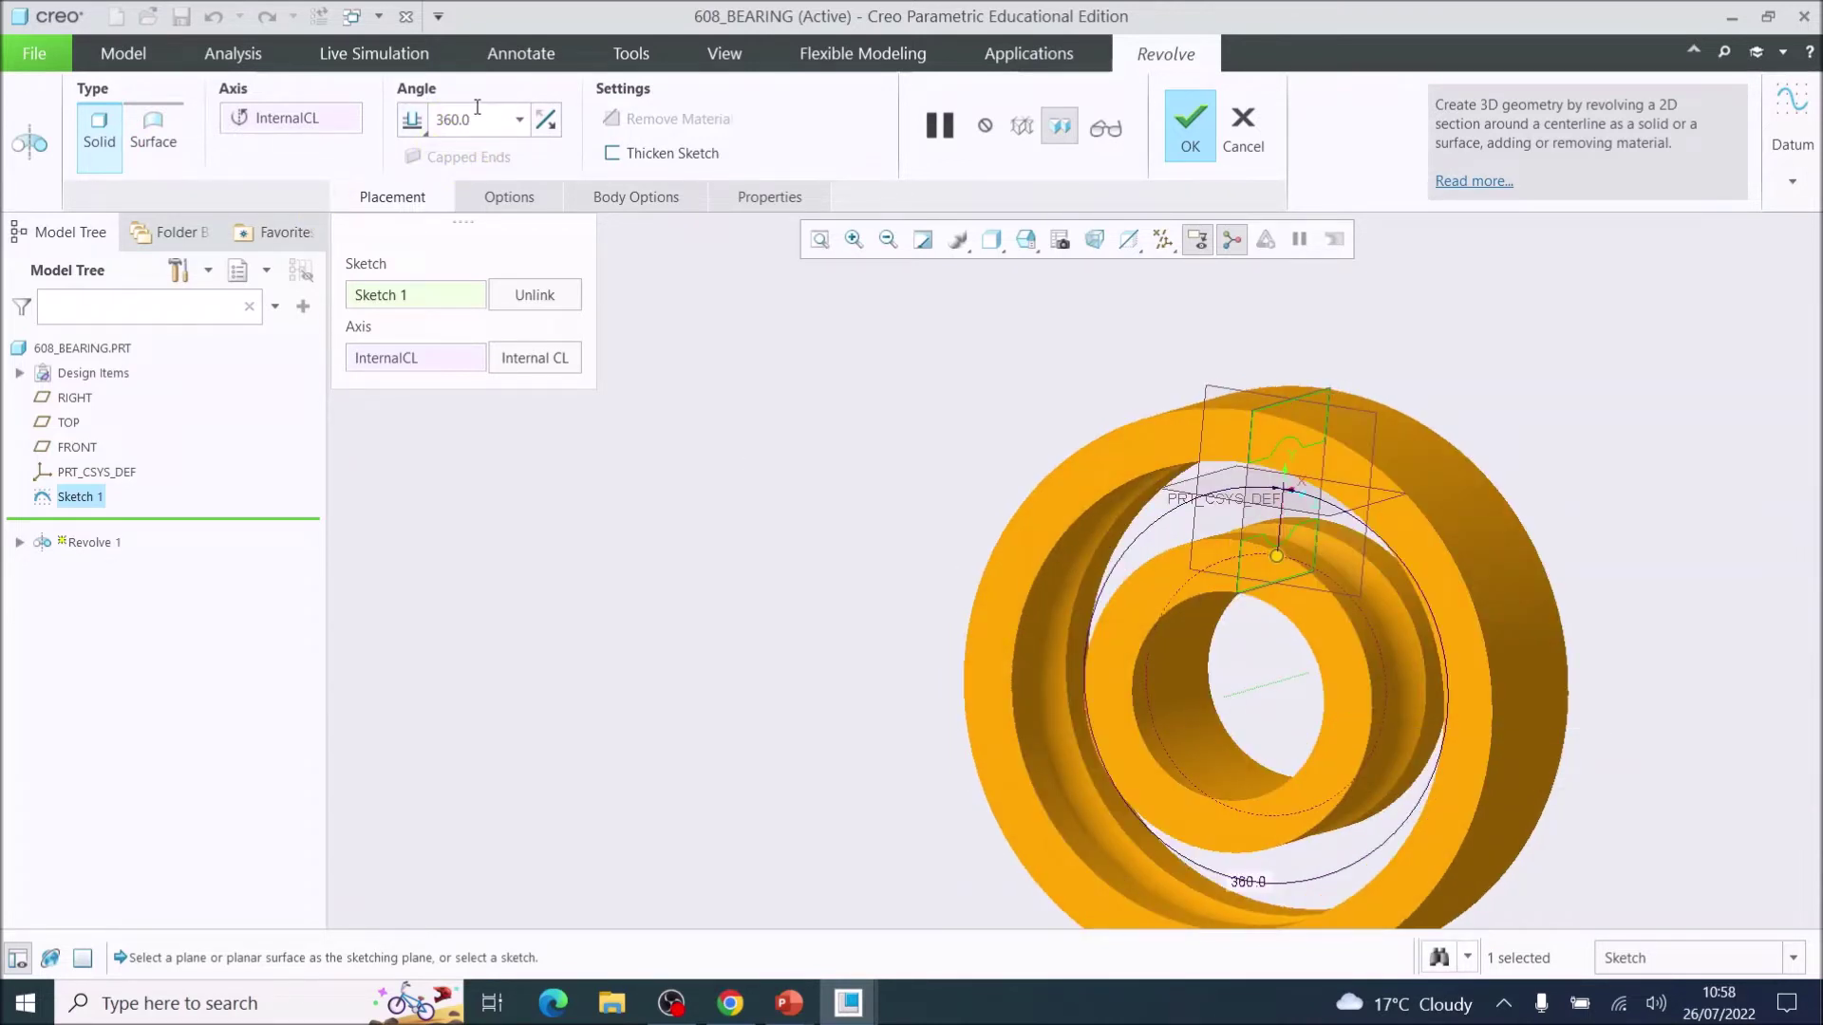
pyautogui.moveTo(1251, 556); pyautogui.dragTo(1156, 558)
pyautogui.click(517, 132)
pyautogui.write('3')
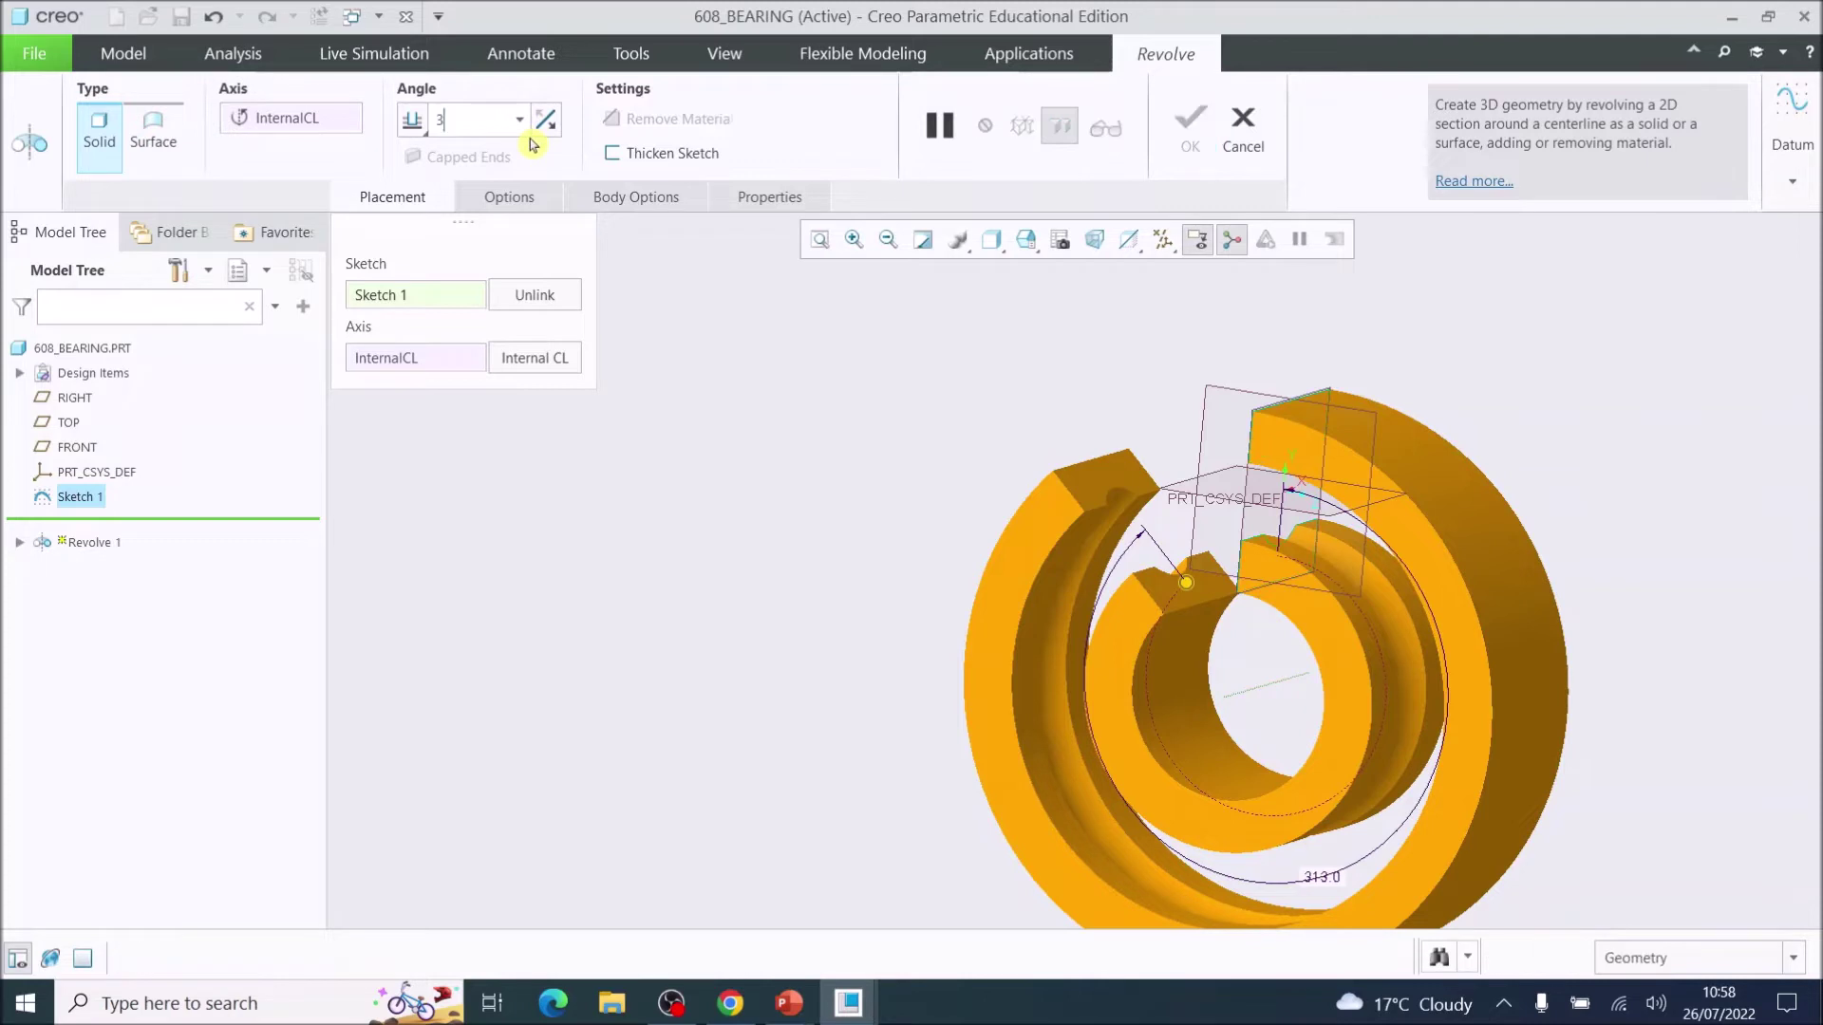
pyautogui.write('60')
pyautogui.press('Return')
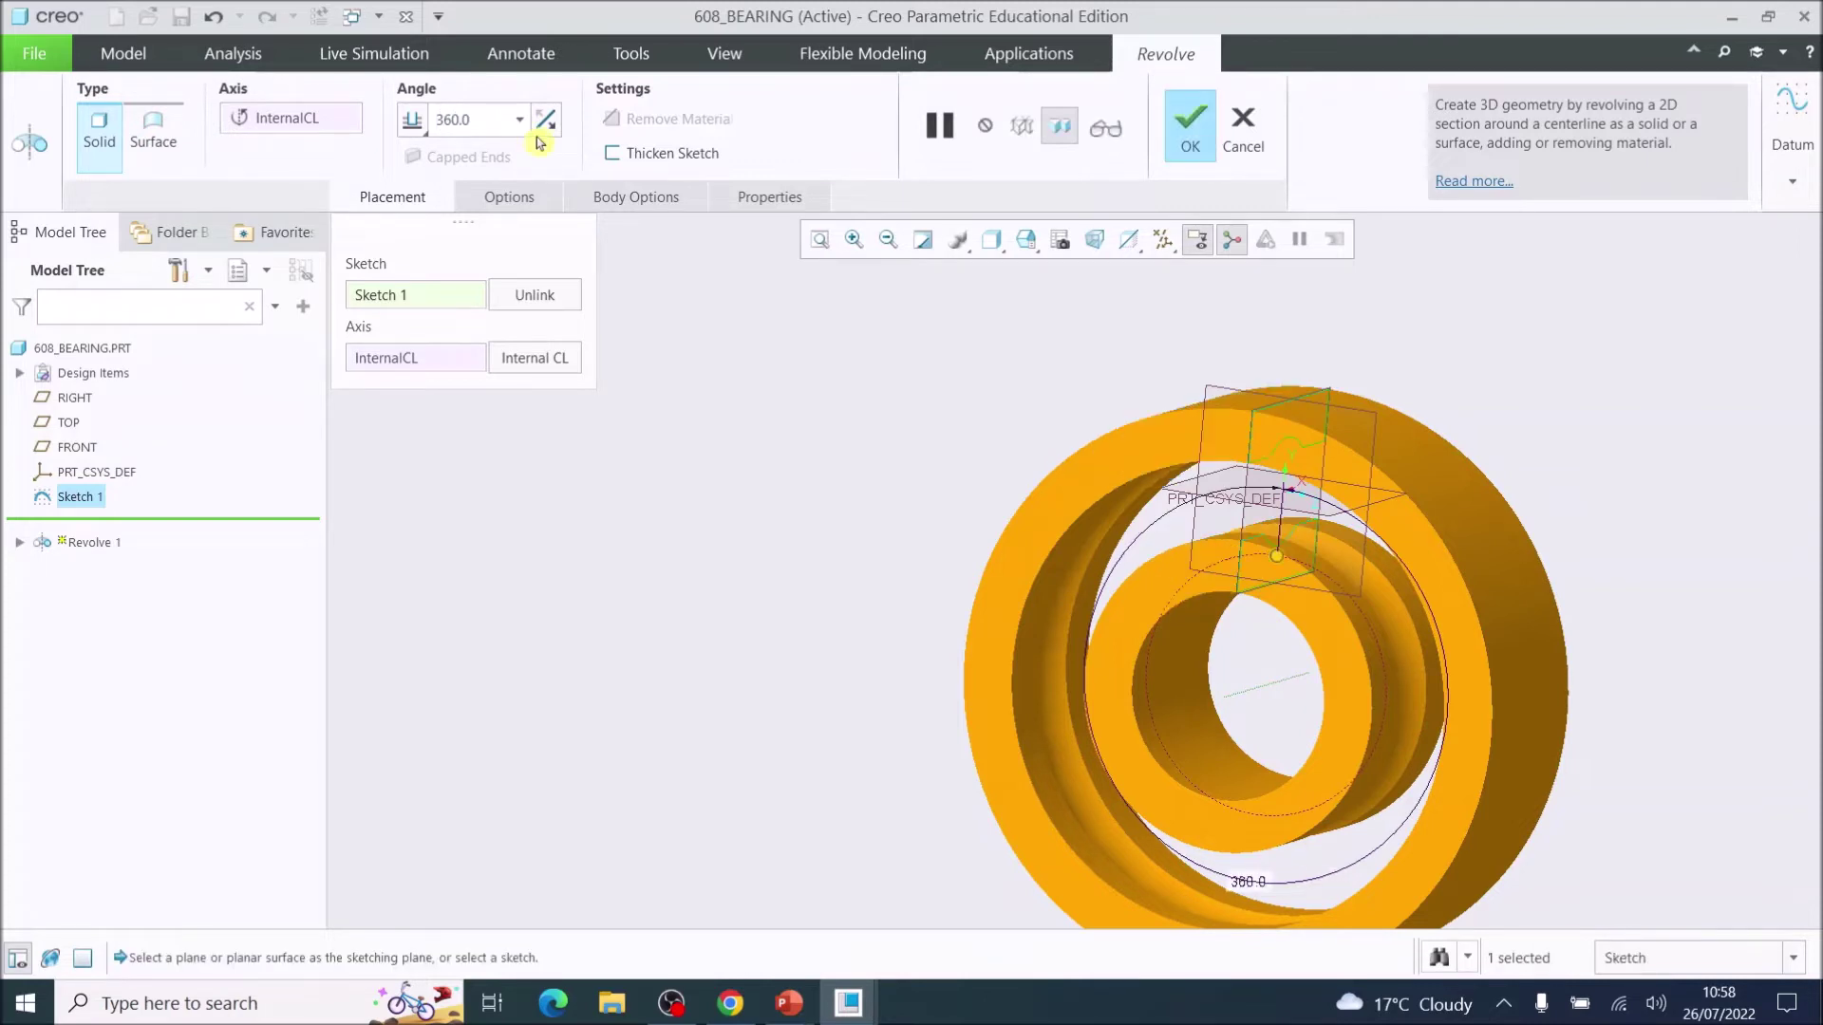
pyautogui.click(1199, 131)
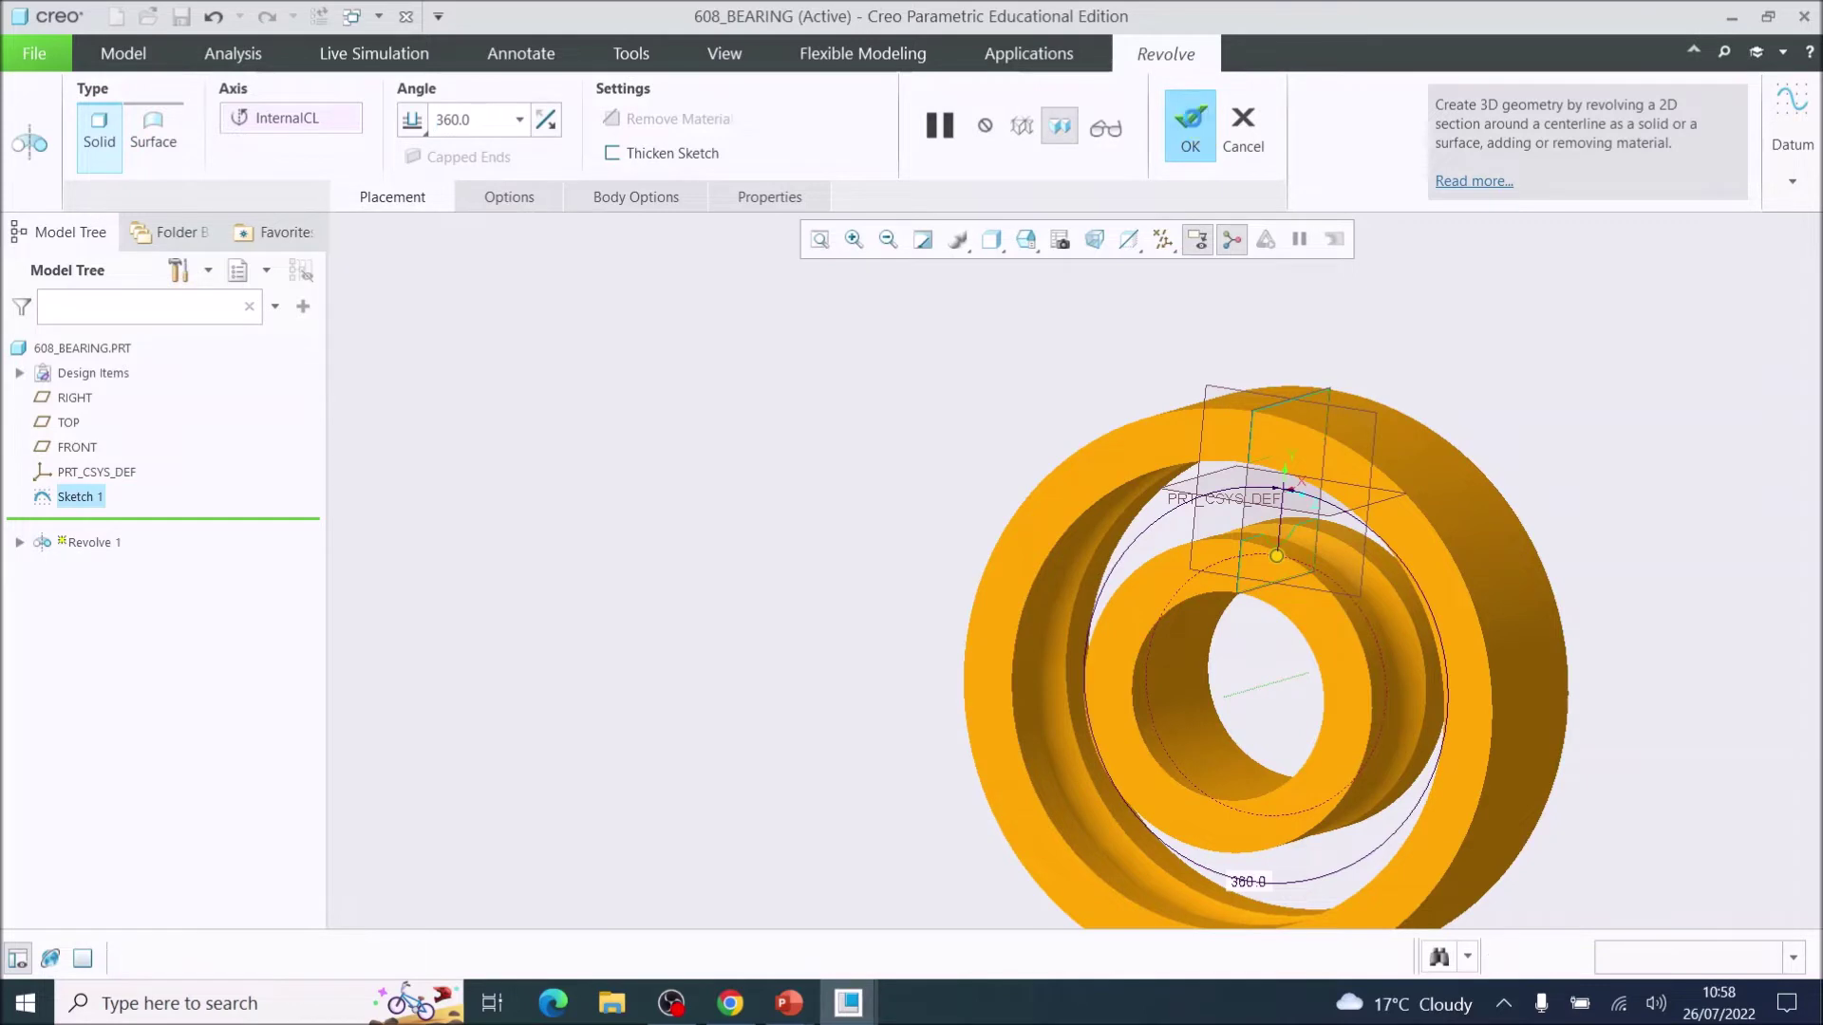
# Step: Start a new sketch on the FRONT plane and clip the model at the sketch plane to expose the ring sections
pyautogui.moveTo(1367, 499)
pyautogui.mouseDown(button='middle')
pyautogui.moveTo(1305, 575)
pyautogui.moveTo(1184, 601)
pyautogui.moveTo(1373, 558)
pyautogui.moveTo(1420, 602)
pyautogui.moveTo(1375, 614)
pyautogui.moveTo(1420, 439)
pyautogui.moveTo(1208, 514)
pyautogui.mouseUp(button='middle')
pyautogui.scroll(-3, 1421, 407)
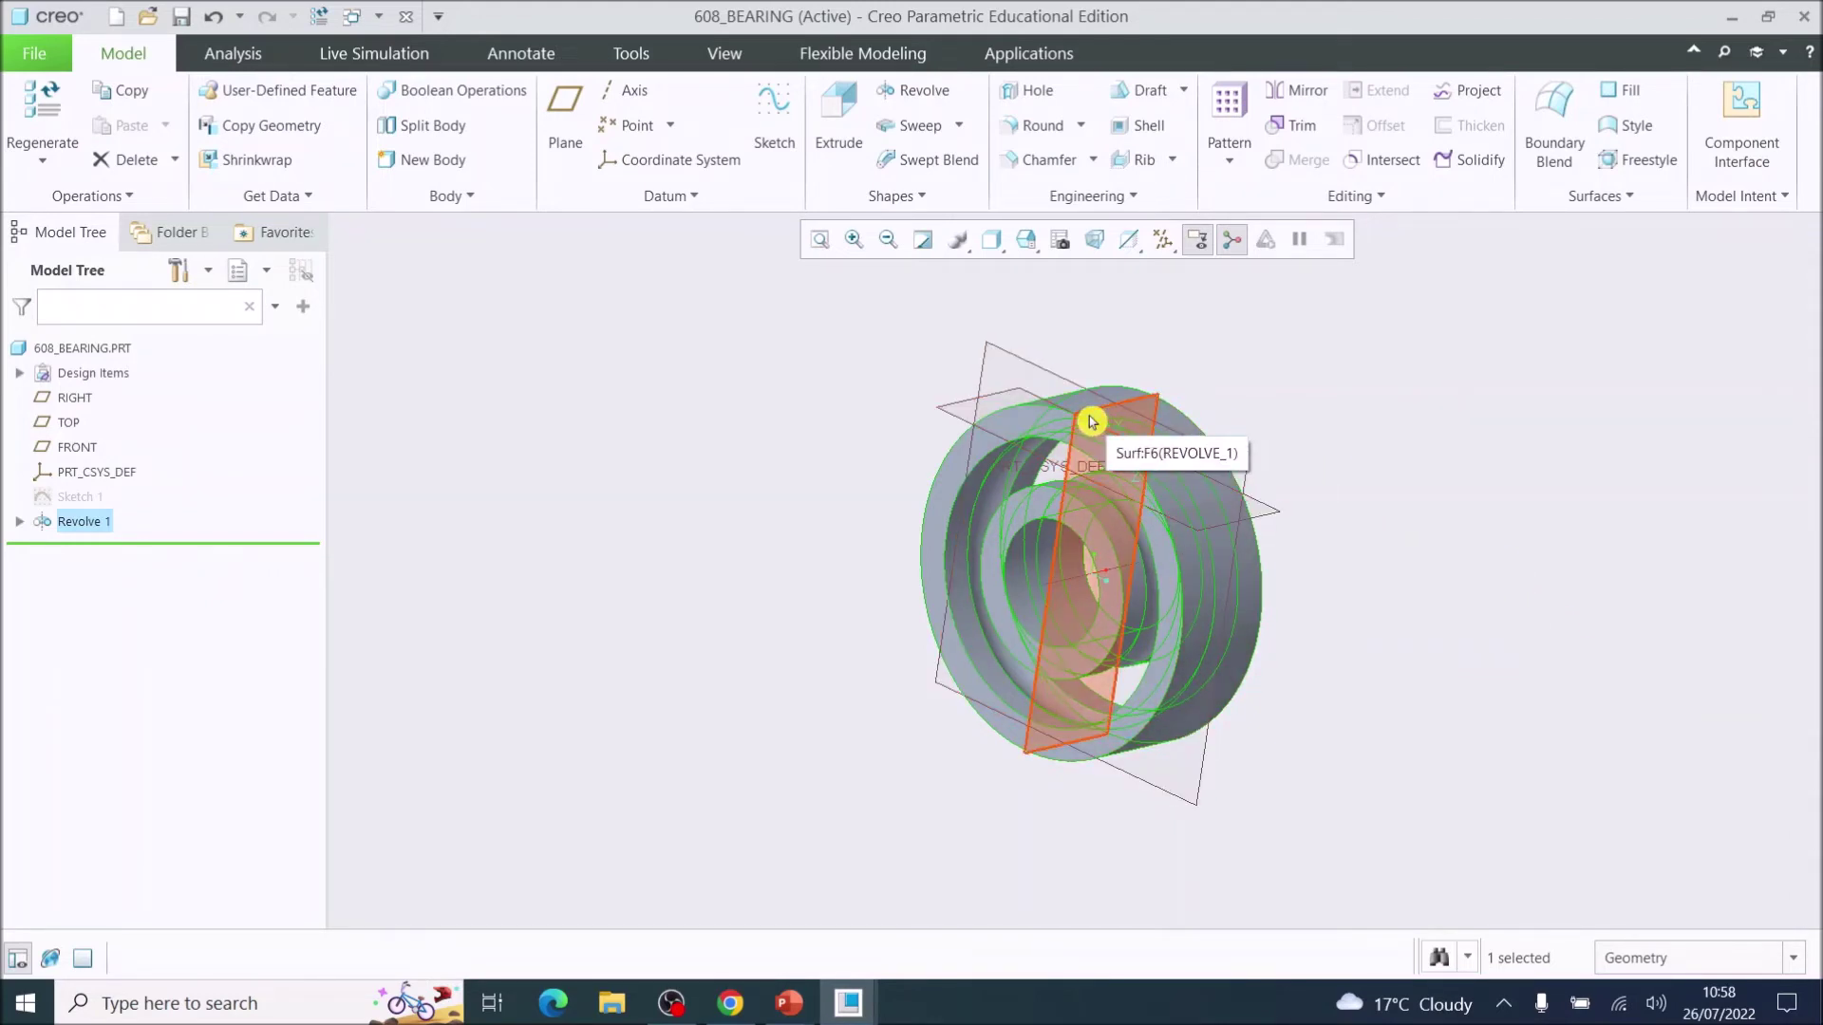
pyautogui.click(77, 454)
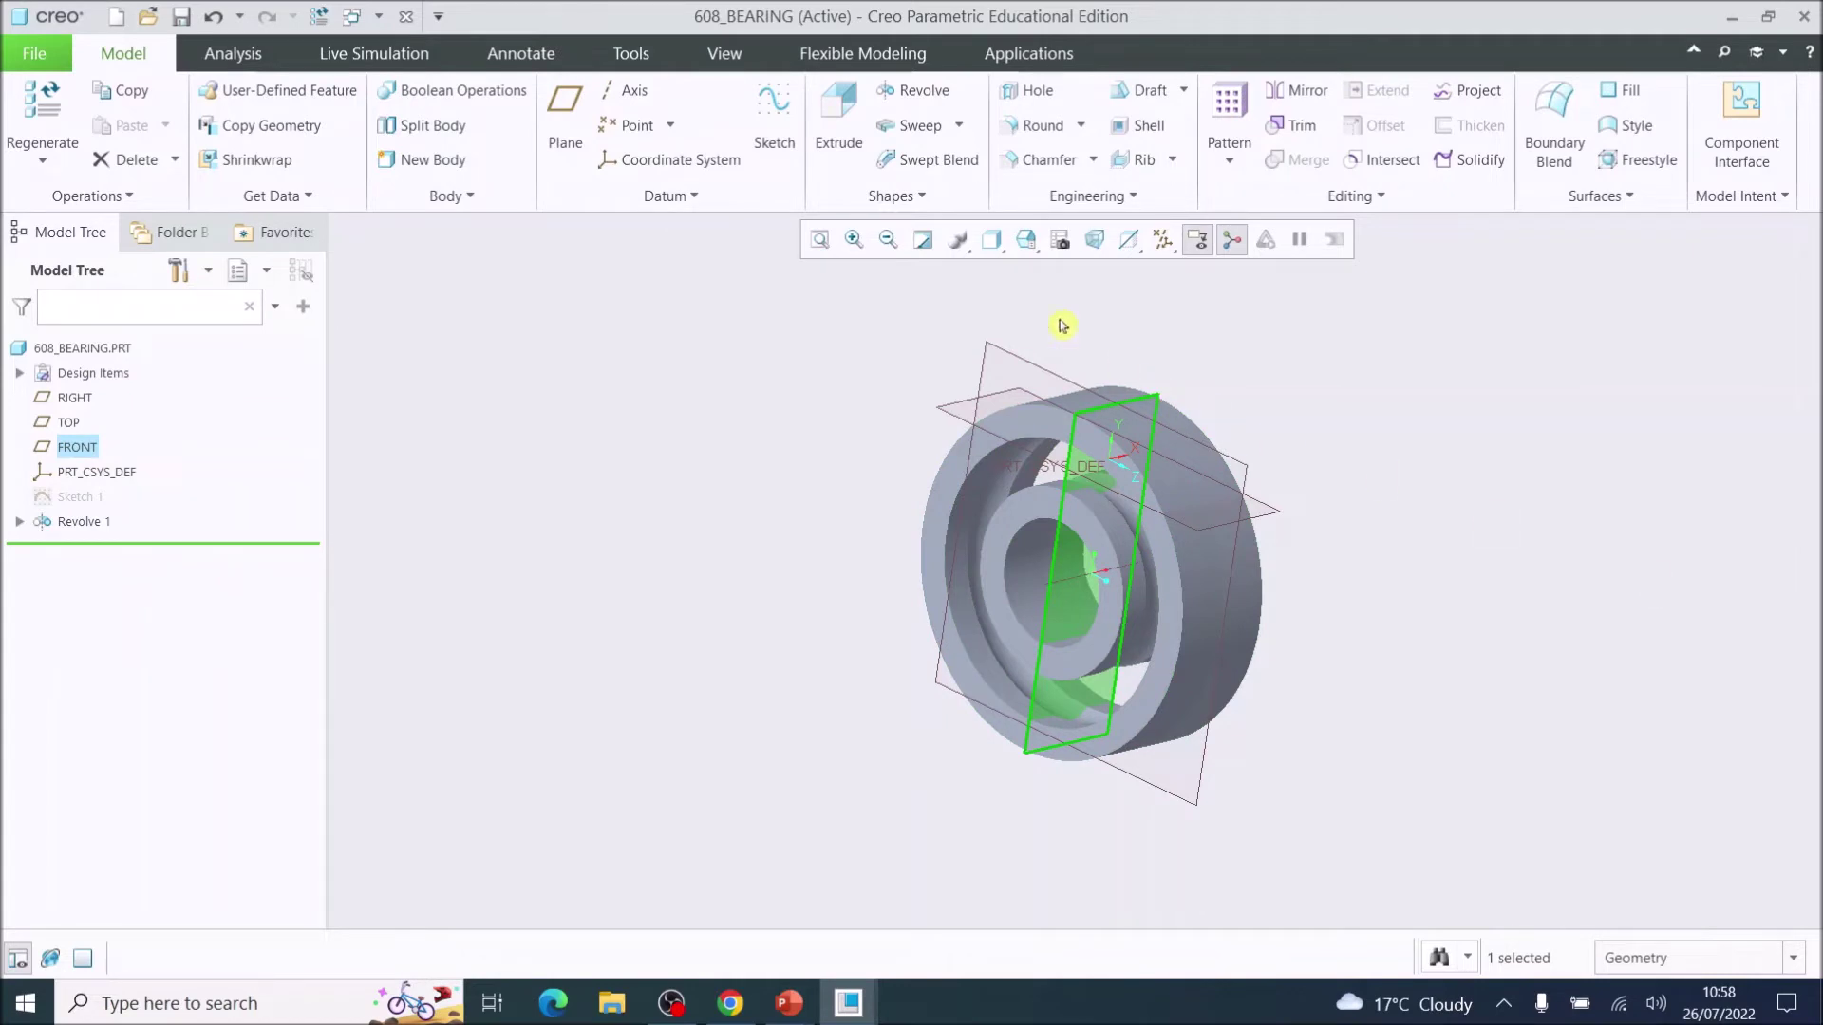
pyautogui.click(774, 116)
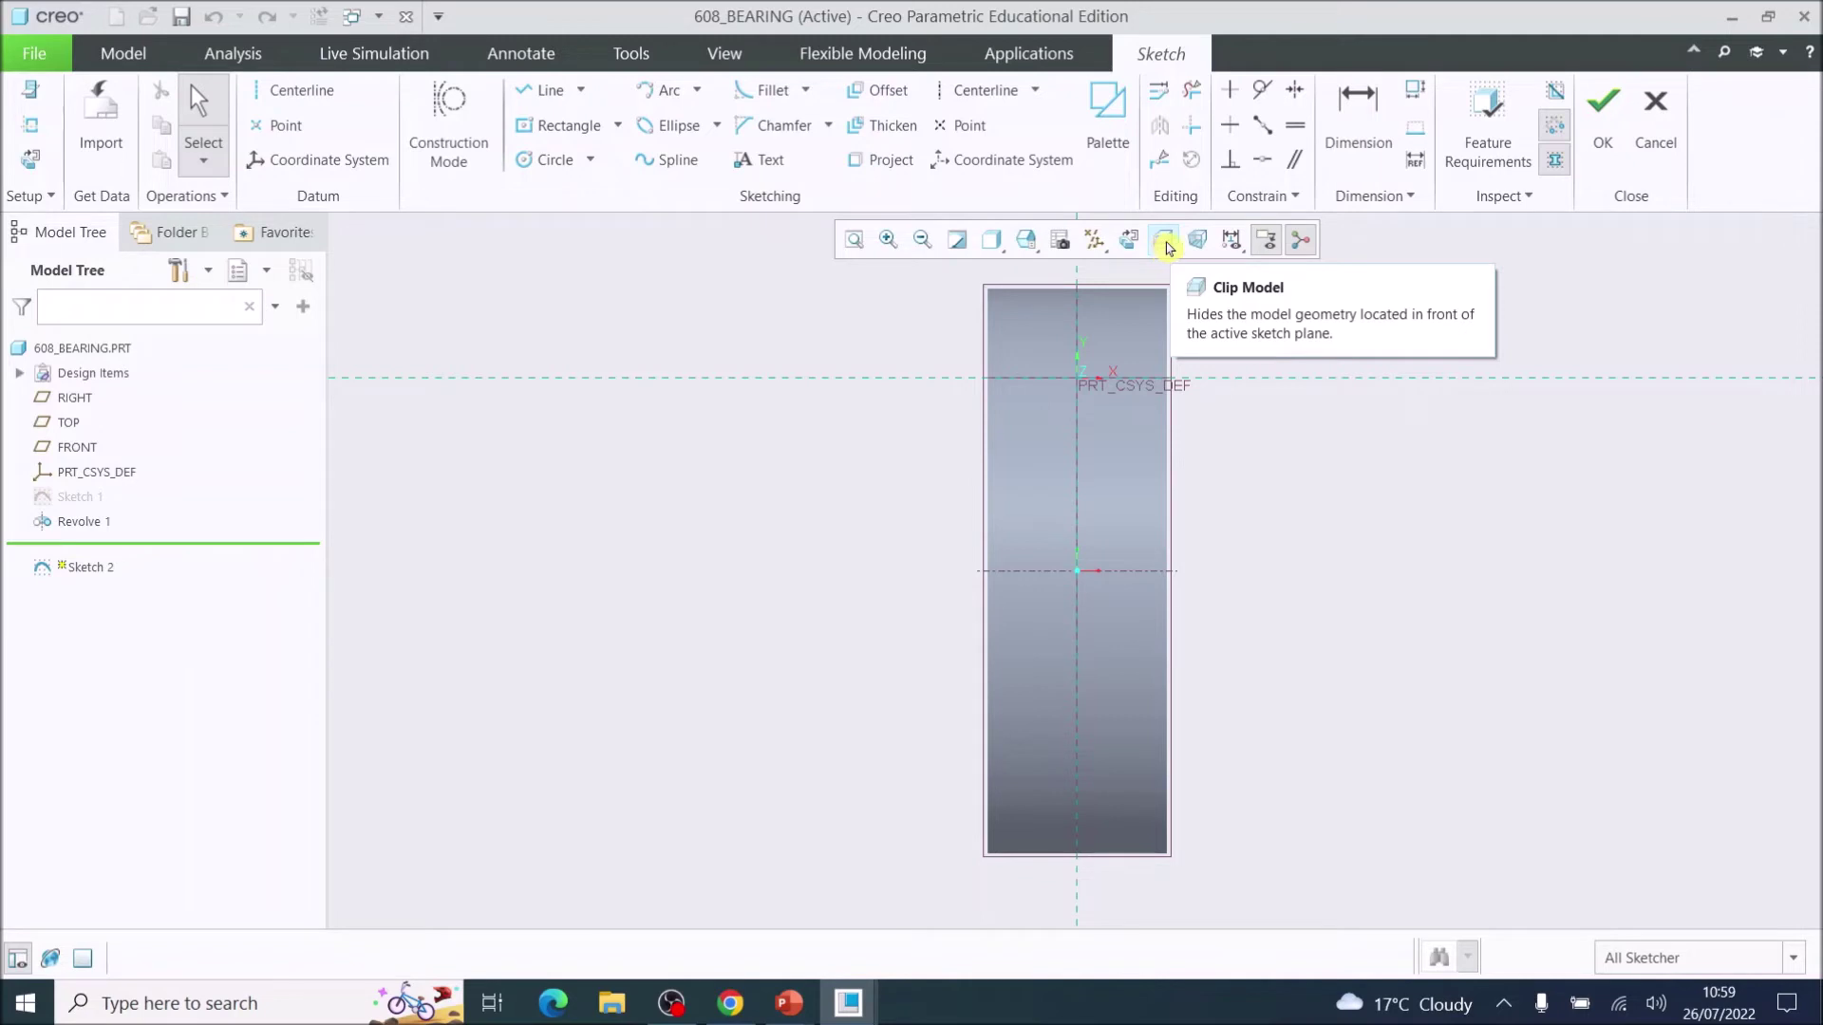
pyautogui.click(1168, 248)
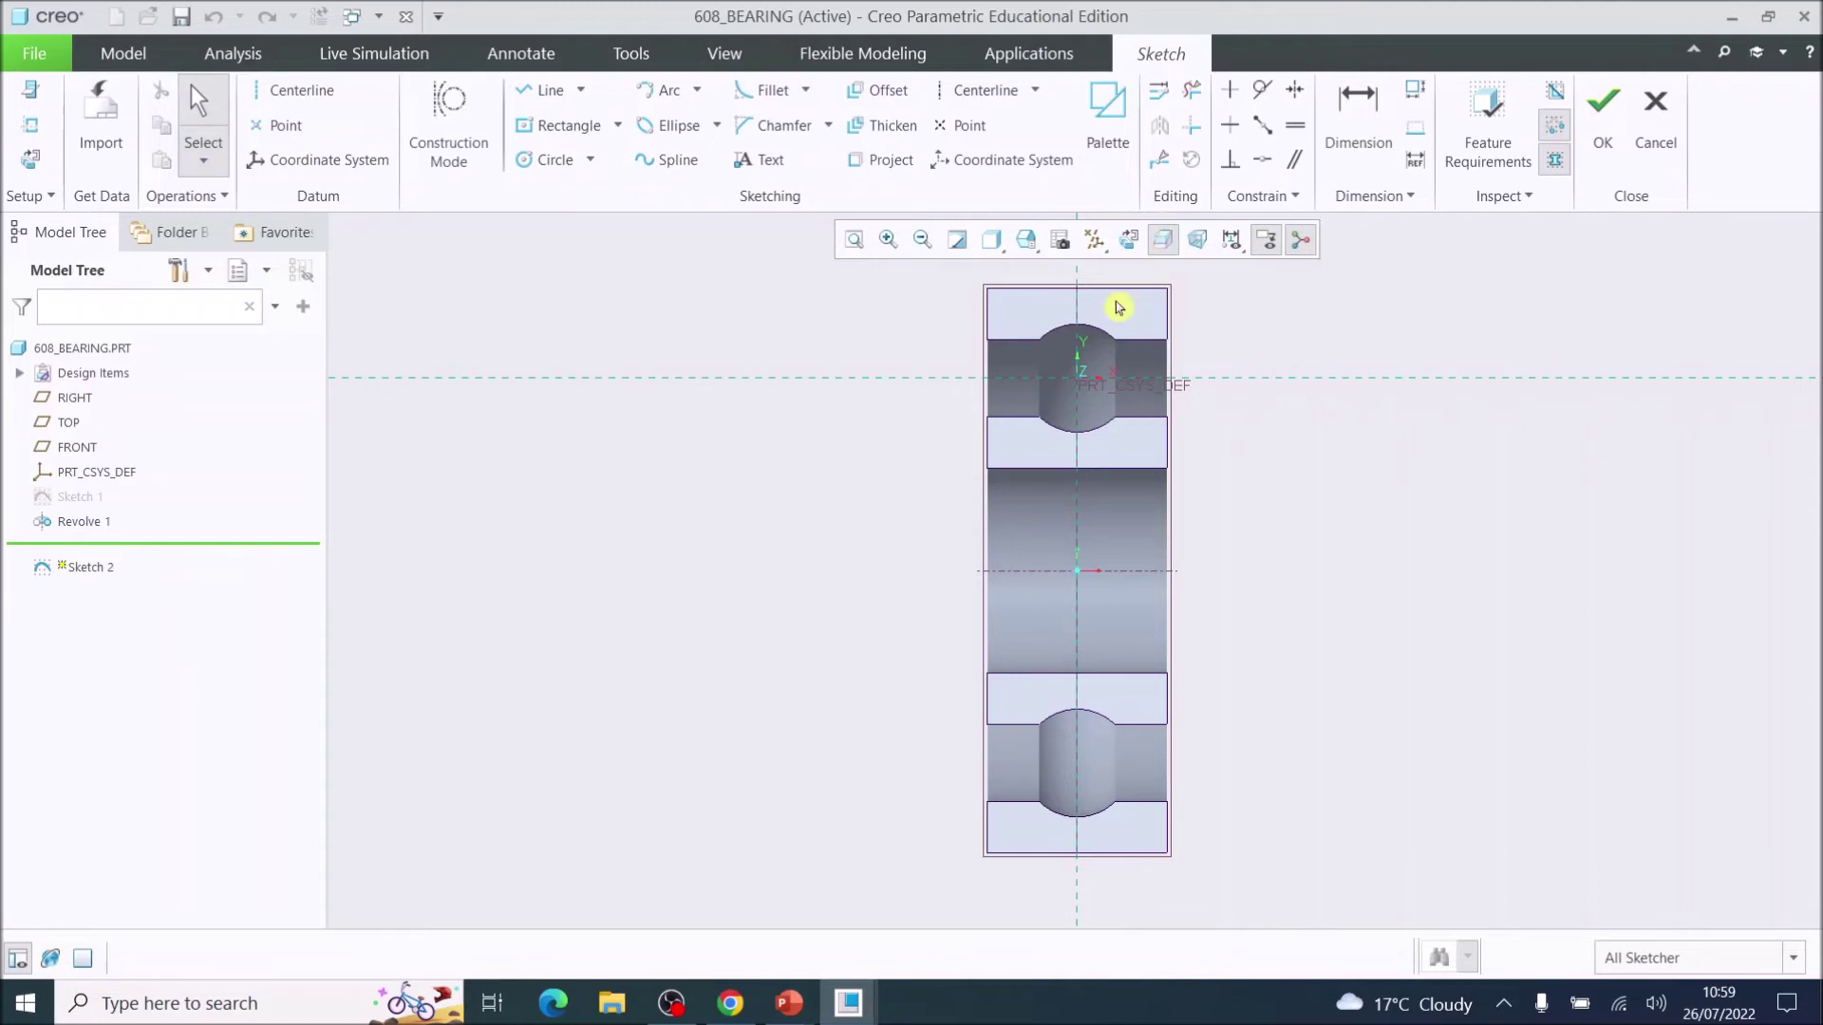
# Step: Sketch a circle about 3.66 in diameter centred on the coordinate system origin between the two ball grooves
pyautogui.scroll(1, 1087, 316)
pyautogui.scroll(6, 1087, 316)
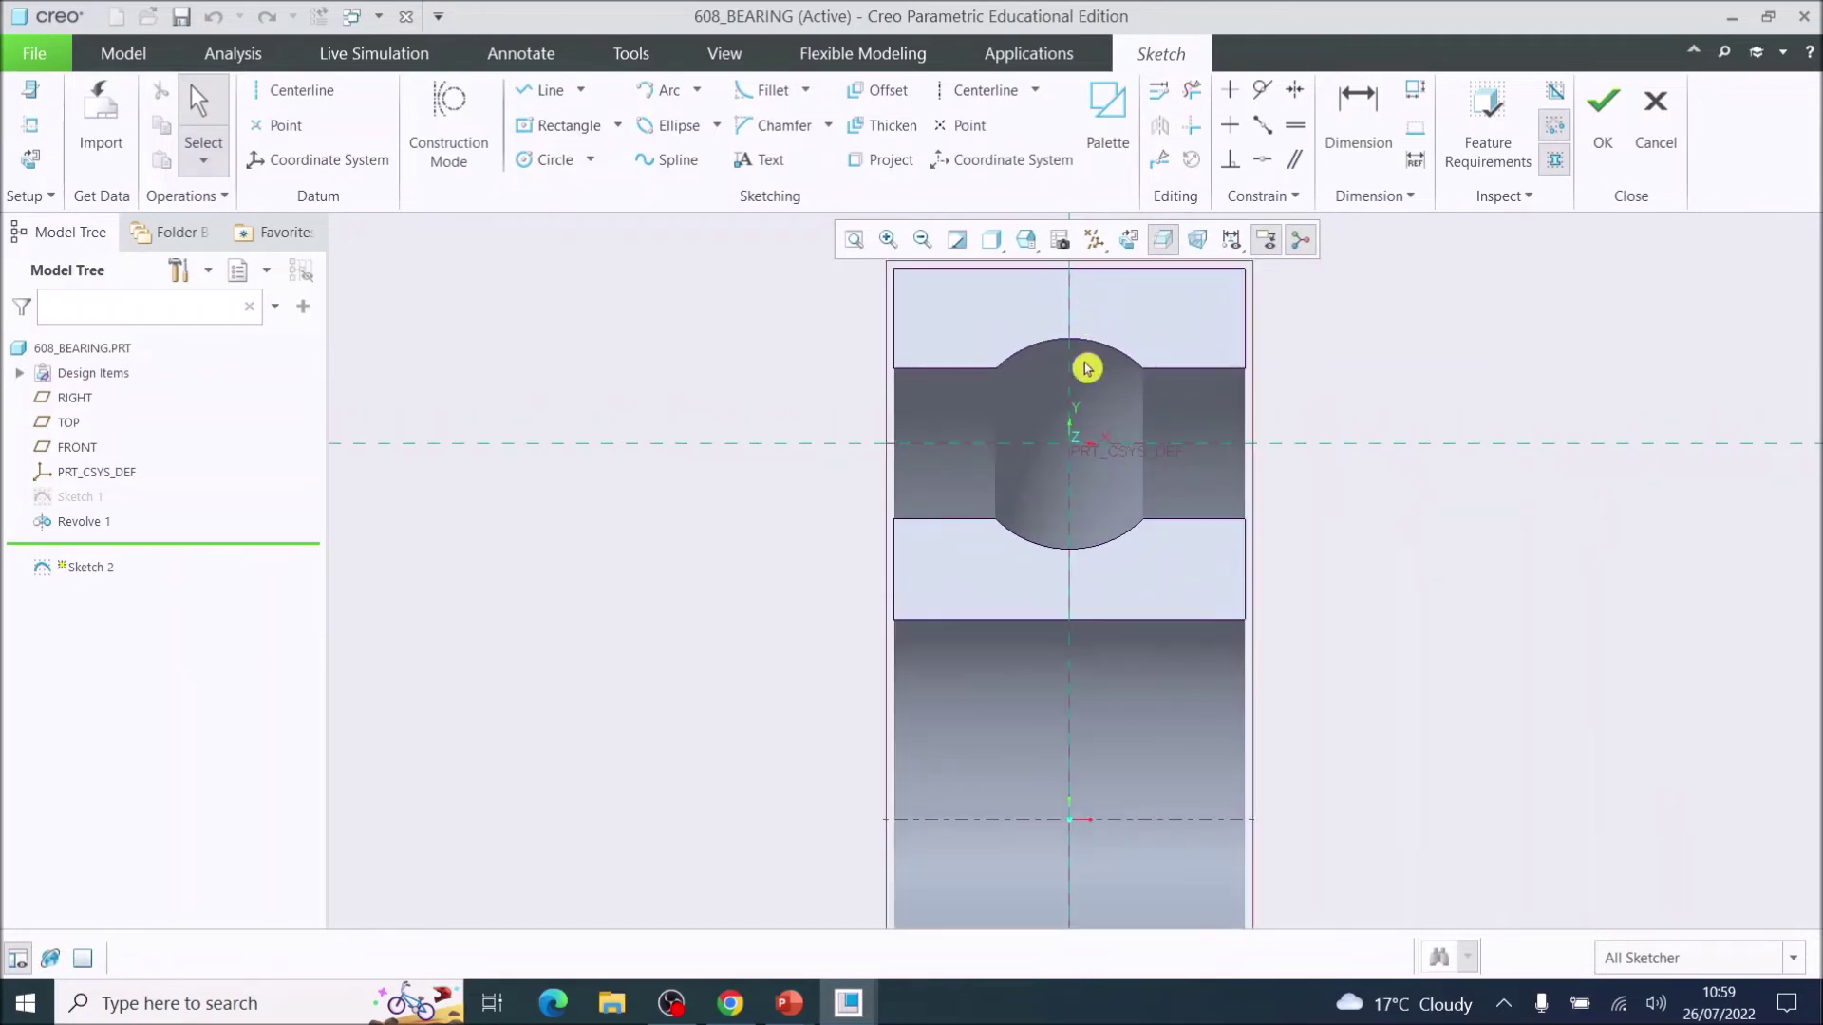
pyautogui.scroll(-2, 1156, 588)
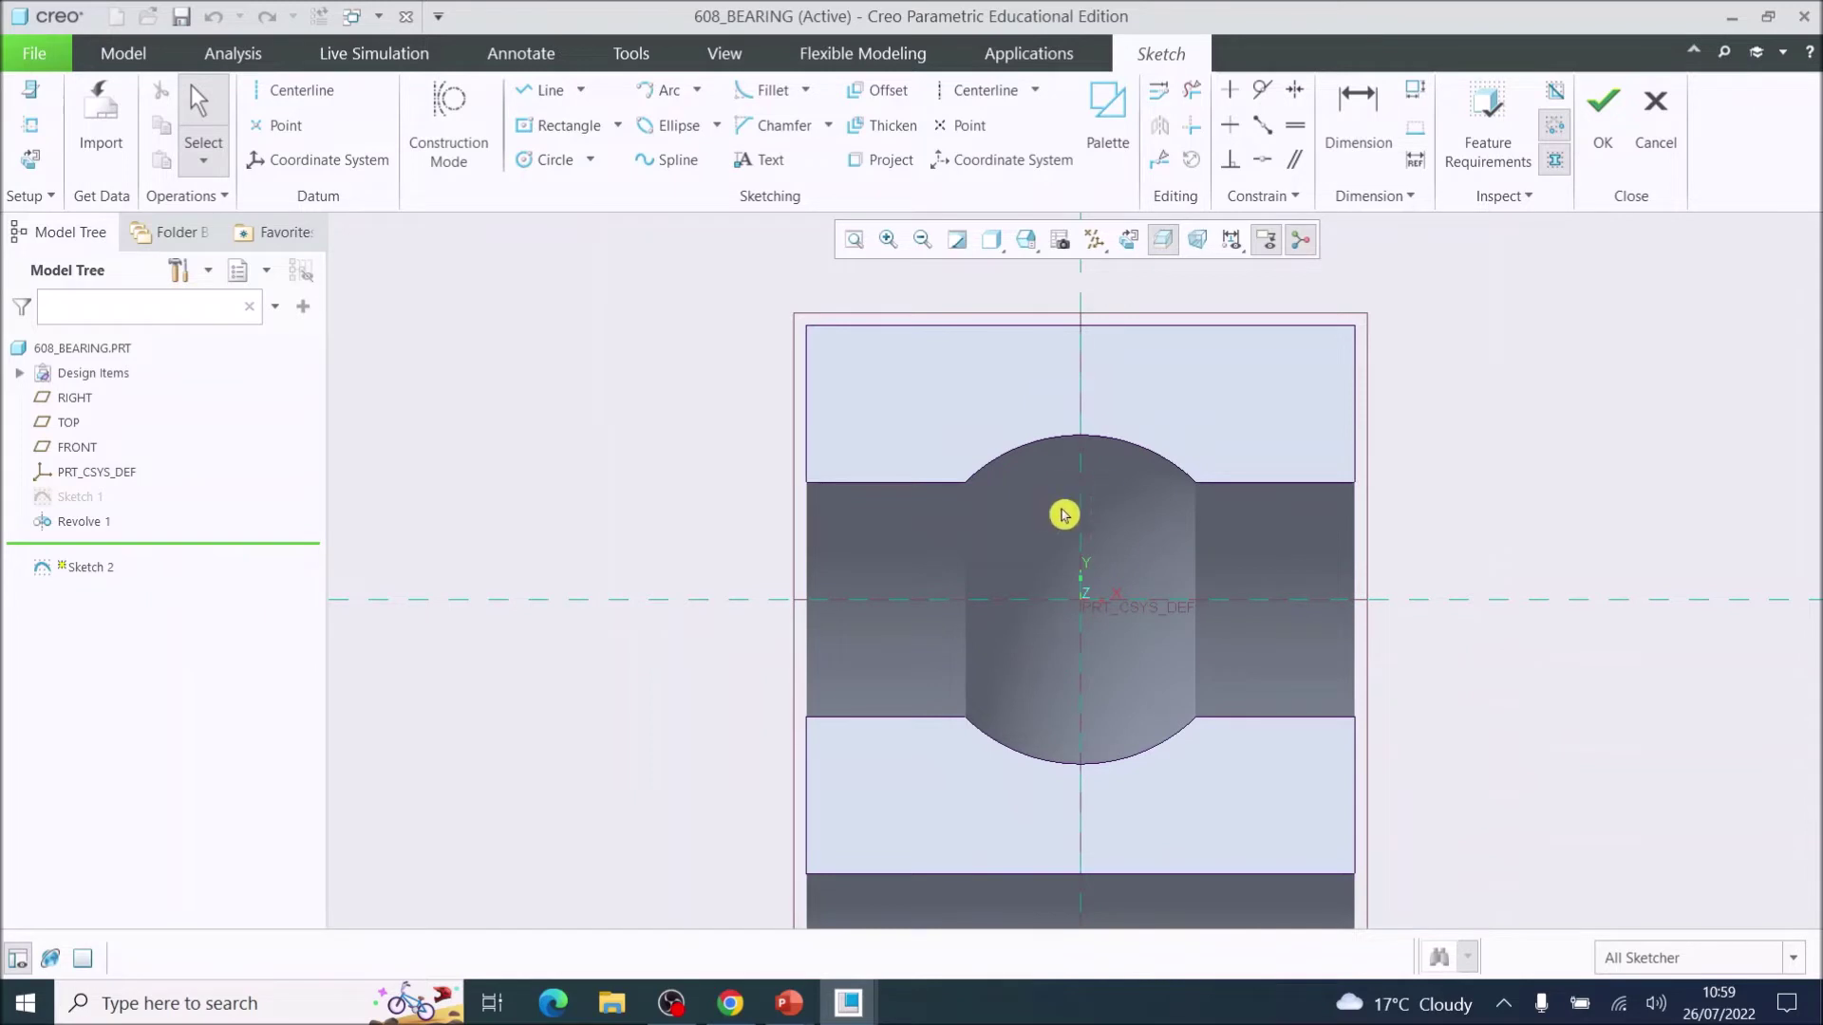
pyautogui.click(526, 163)
pyautogui.click(1079, 600)
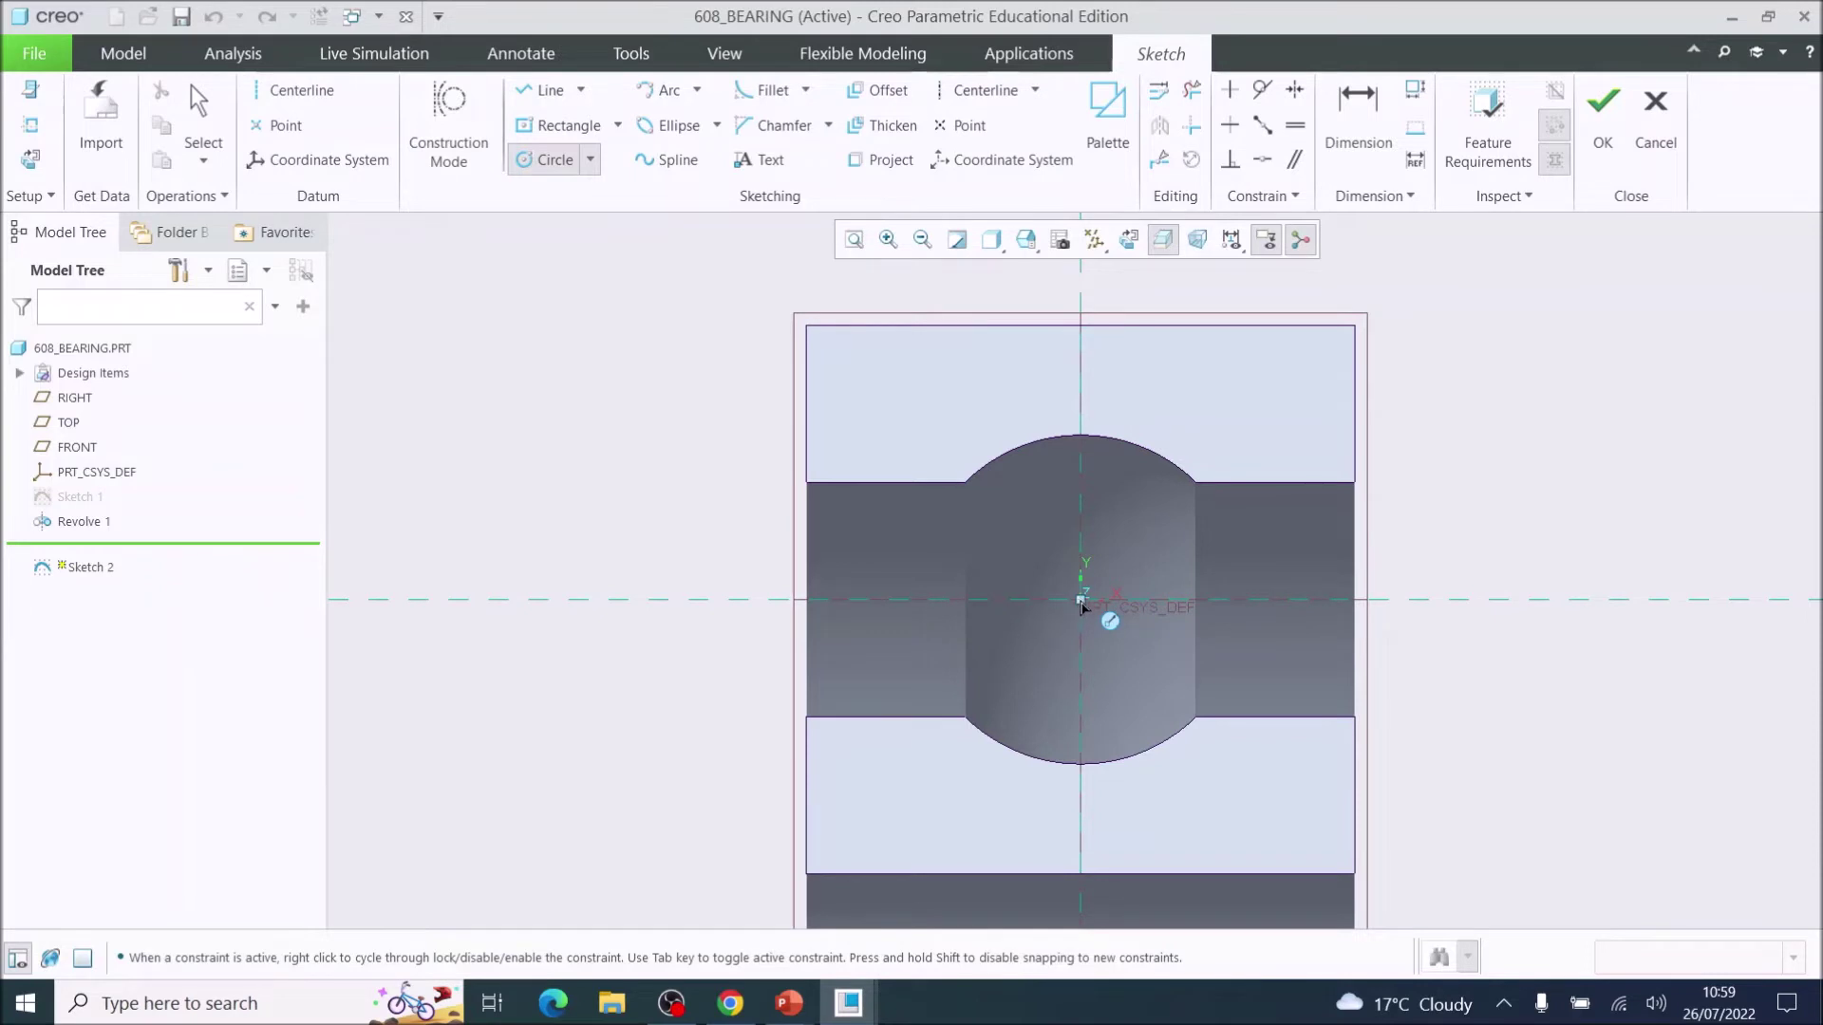
pyautogui.click(1183, 712)
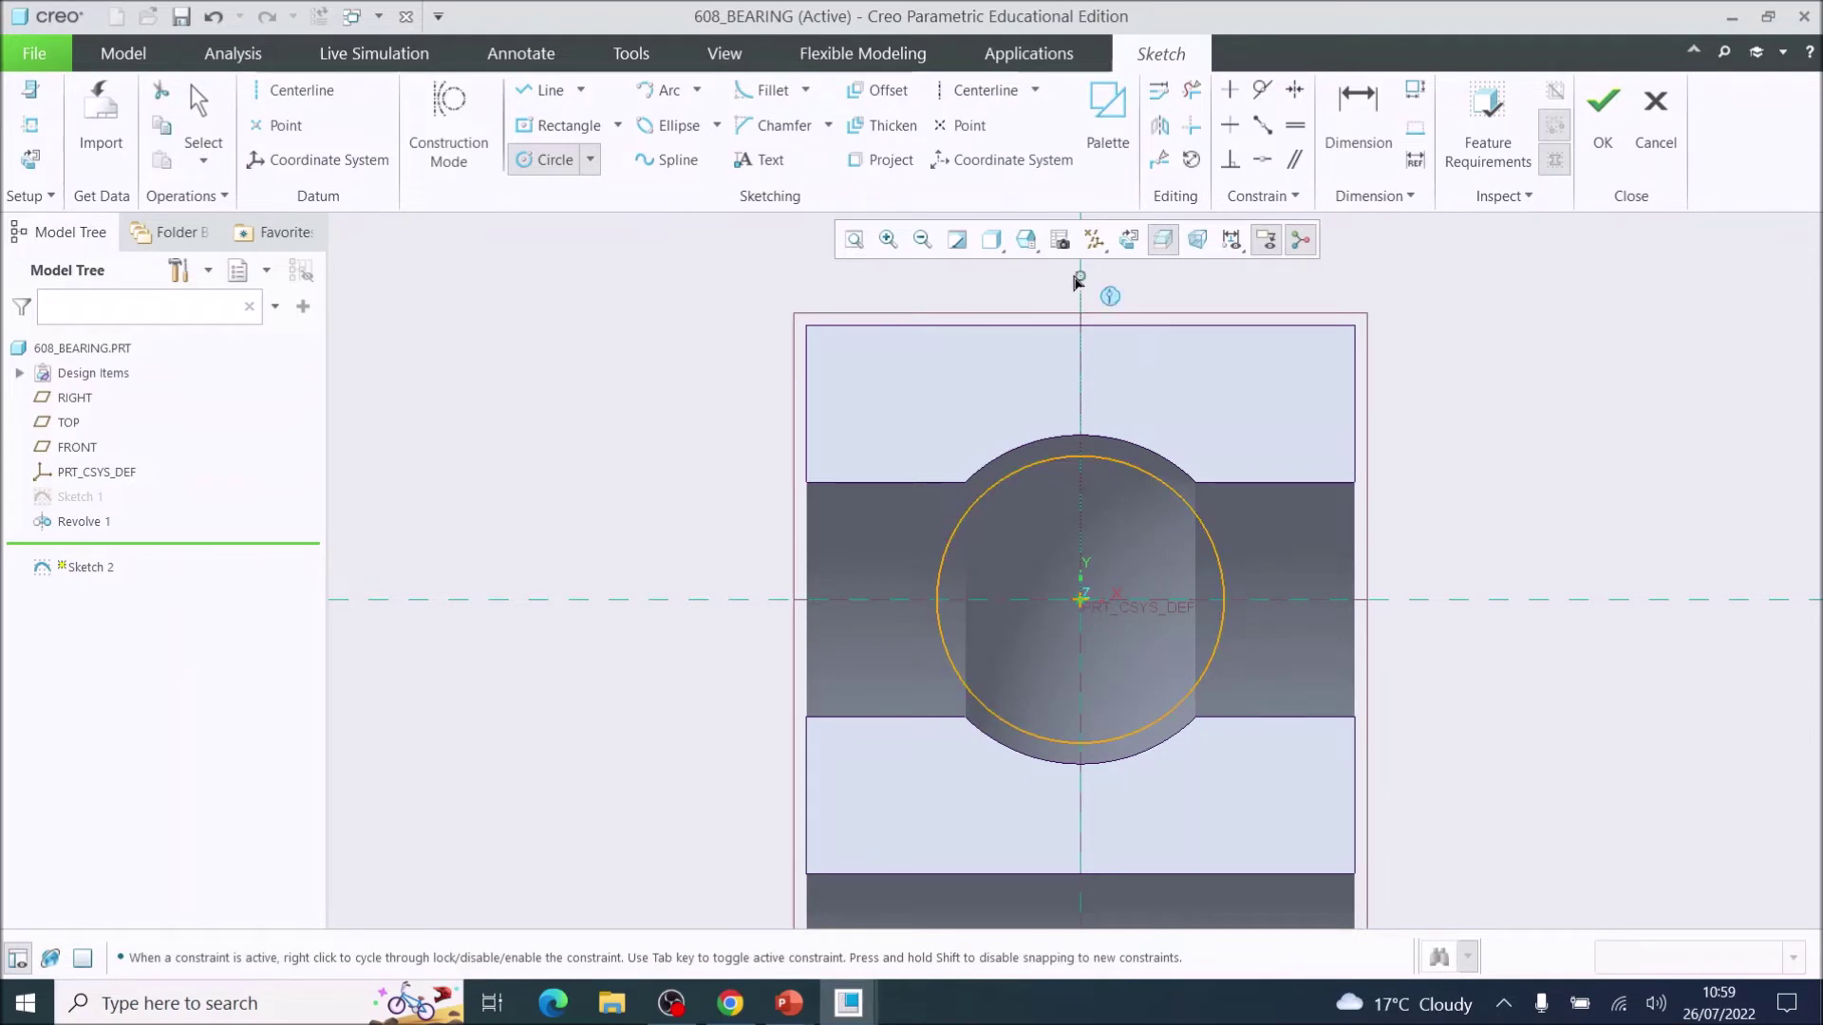
# Step: Set the diameter of the ball circle to 4
pyautogui.click(1360, 105)
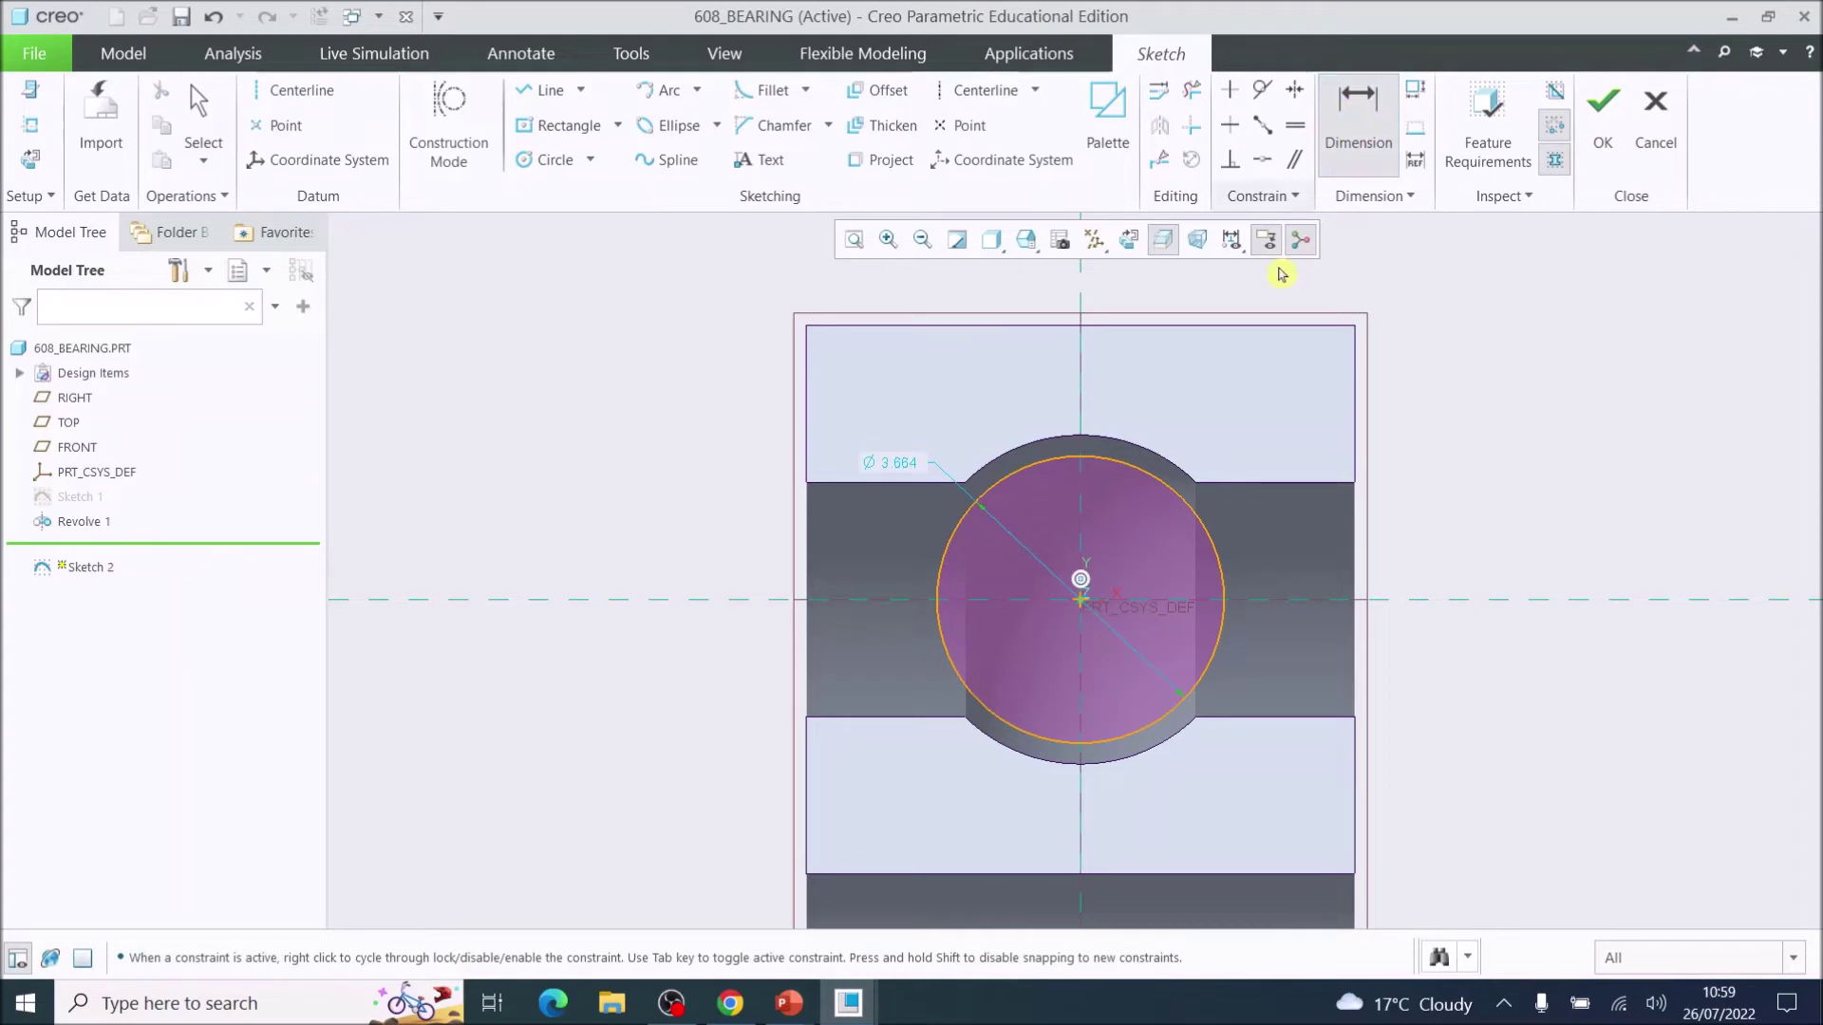
pyautogui.scroll(-2, 1079, 636)
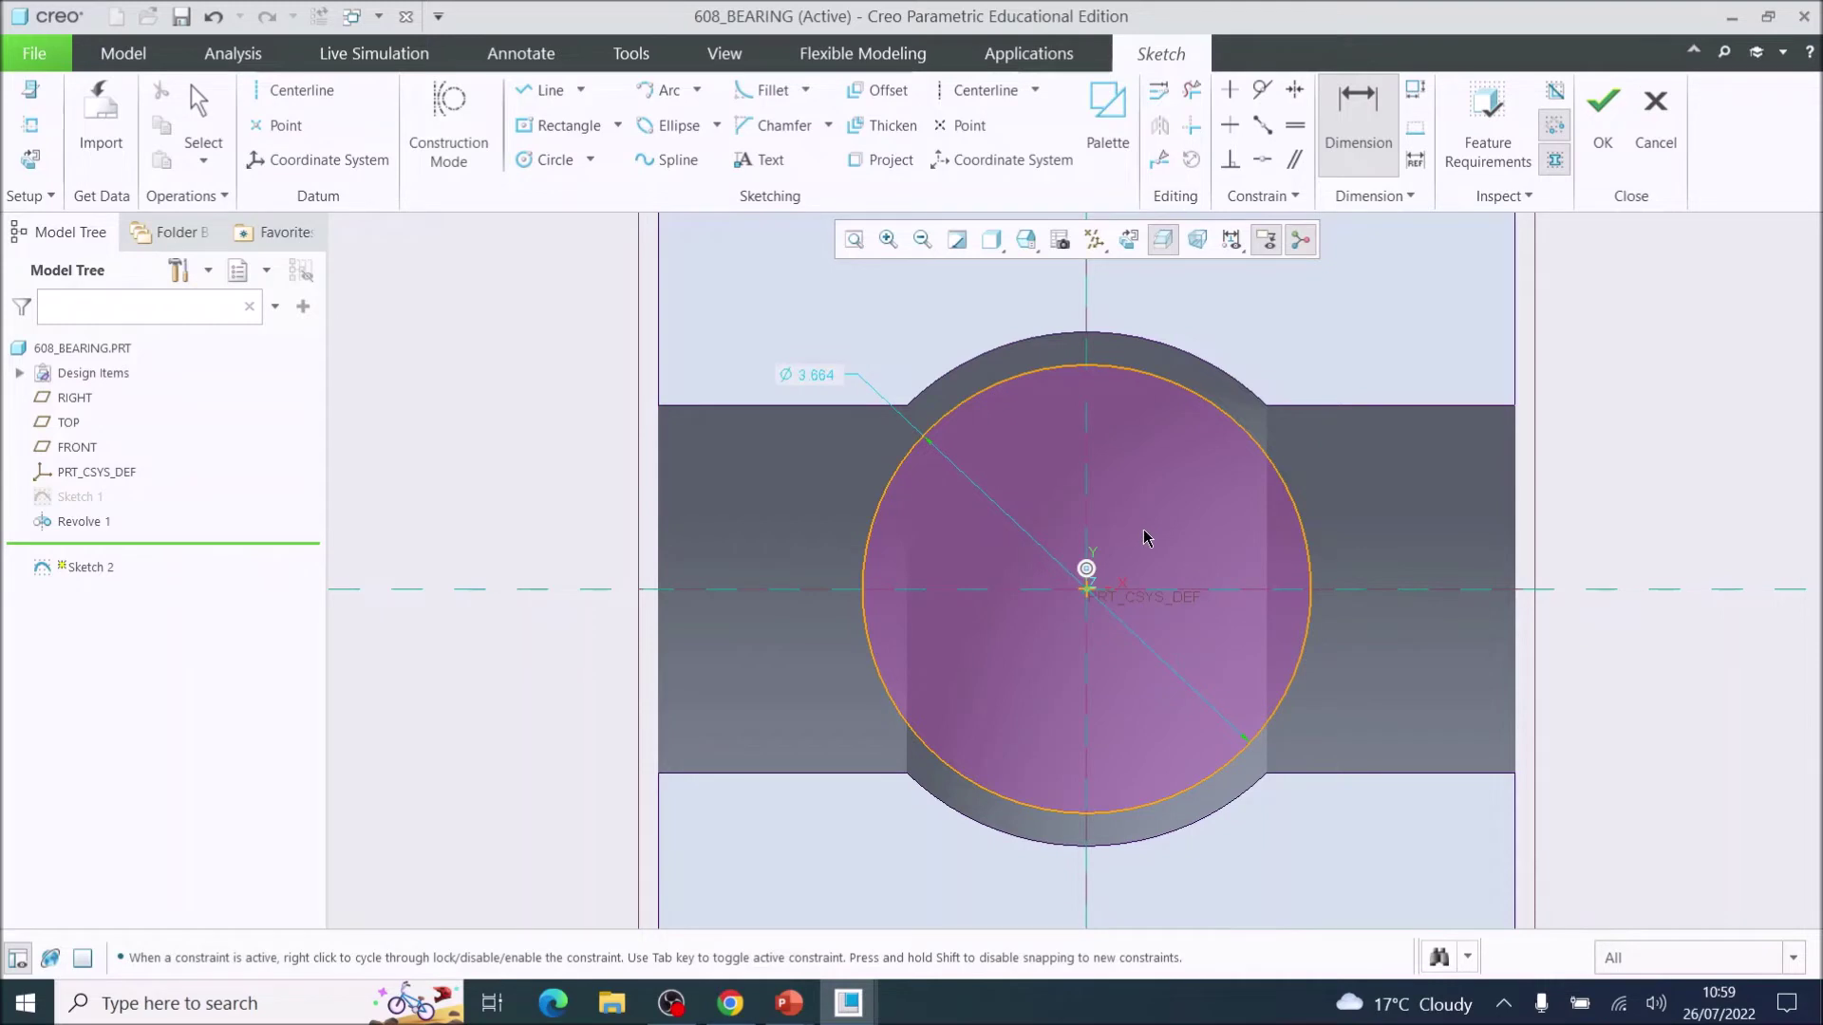
pyautogui.doubleClick(813, 378)
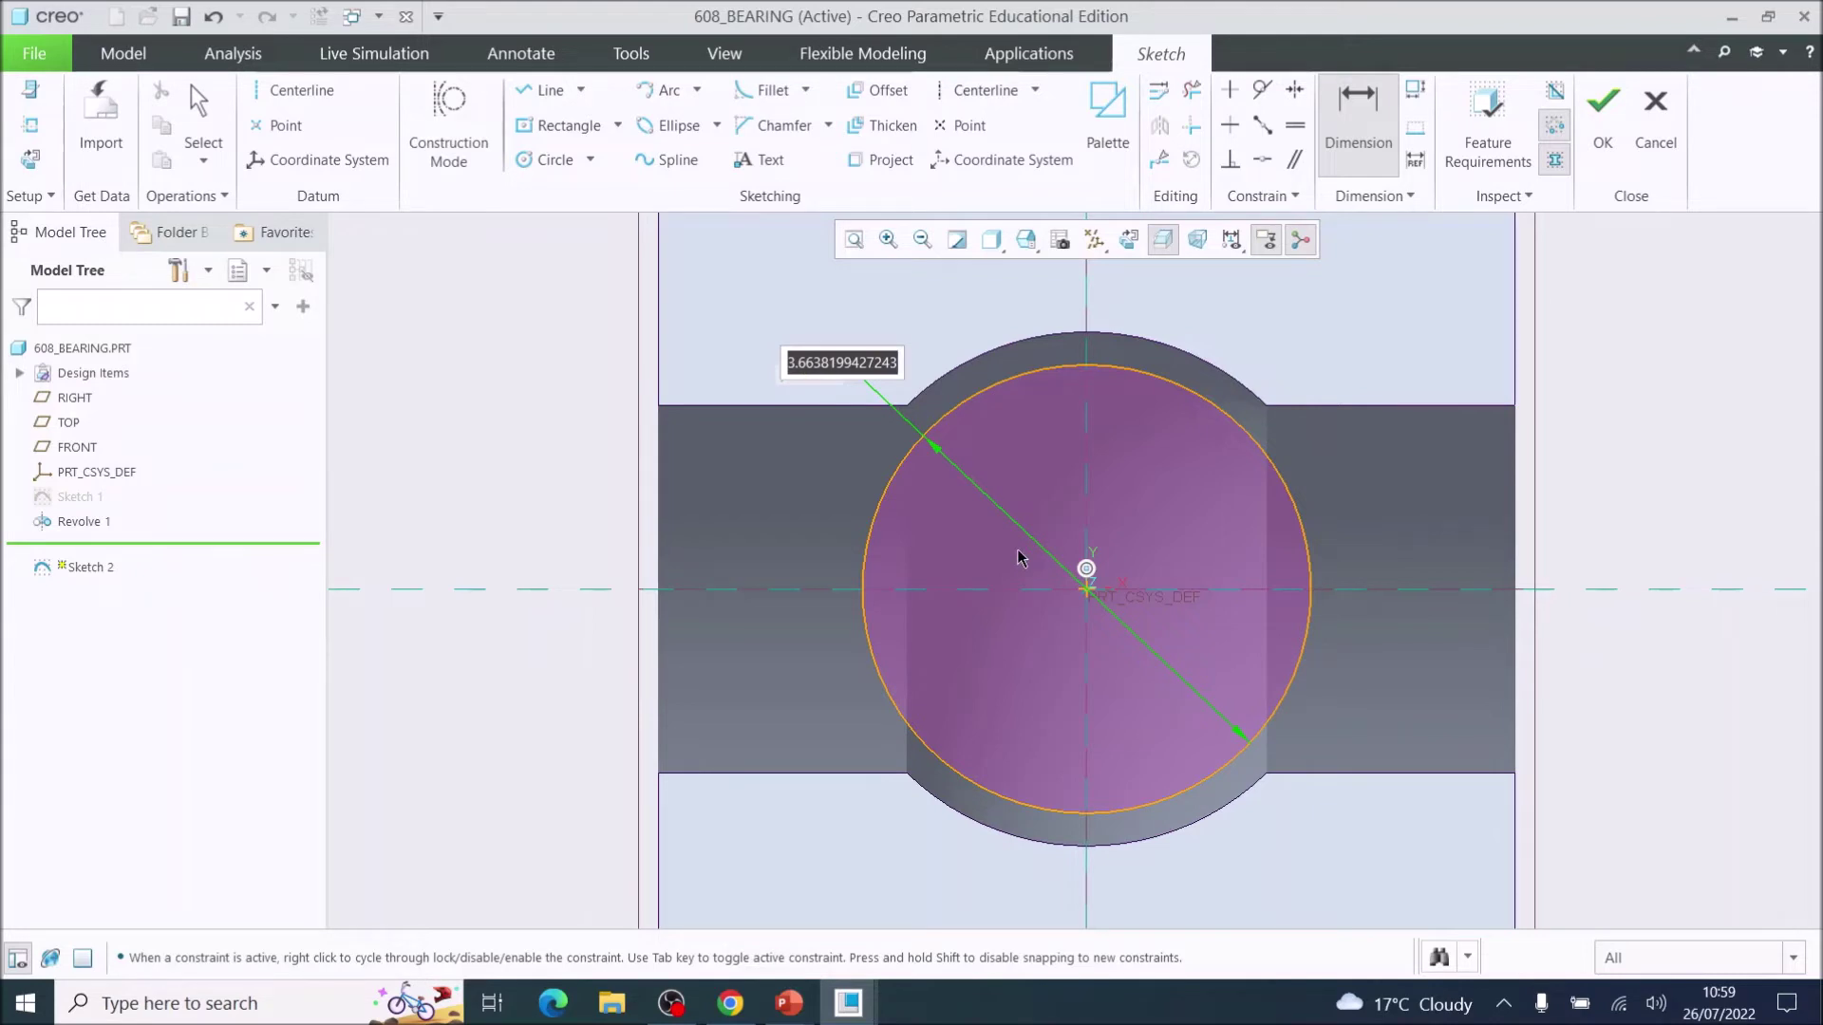
pyautogui.write('4')
pyautogui.press('Return')
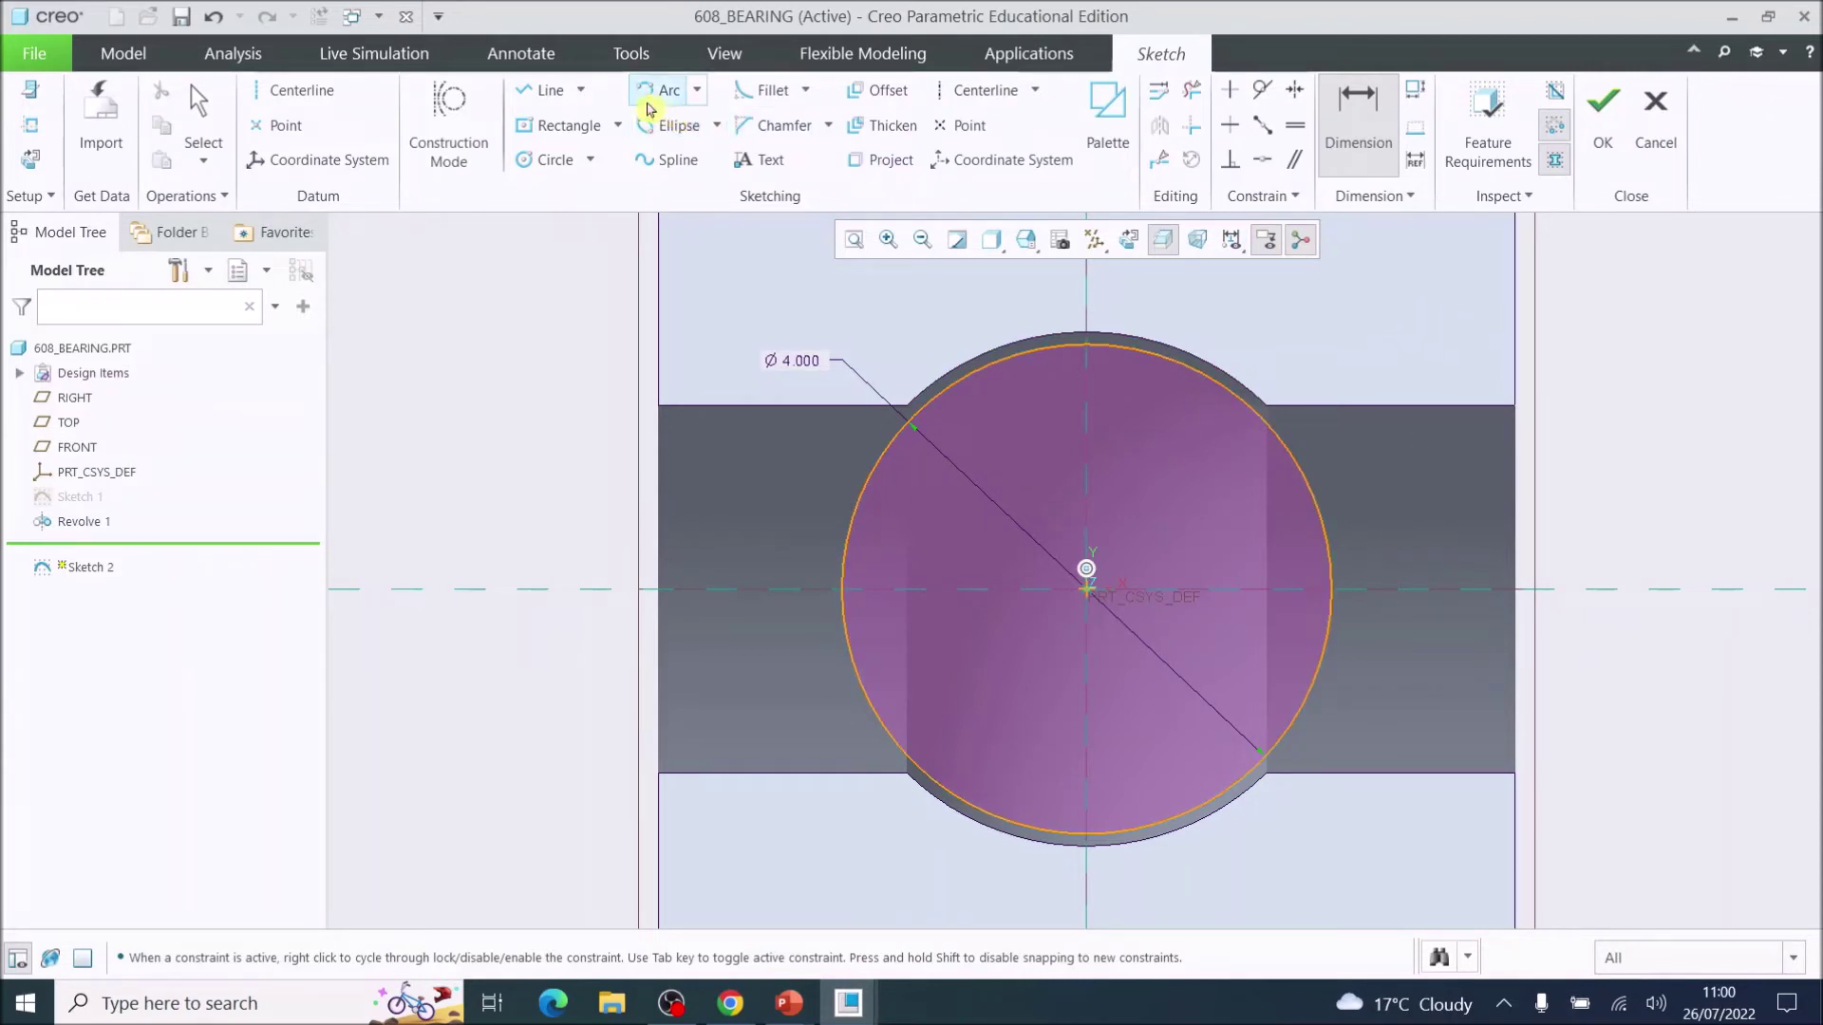
# Step: Draw a vertical line through the circle's center, from its uppermost point to its lowest point
pyautogui.click(551, 95)
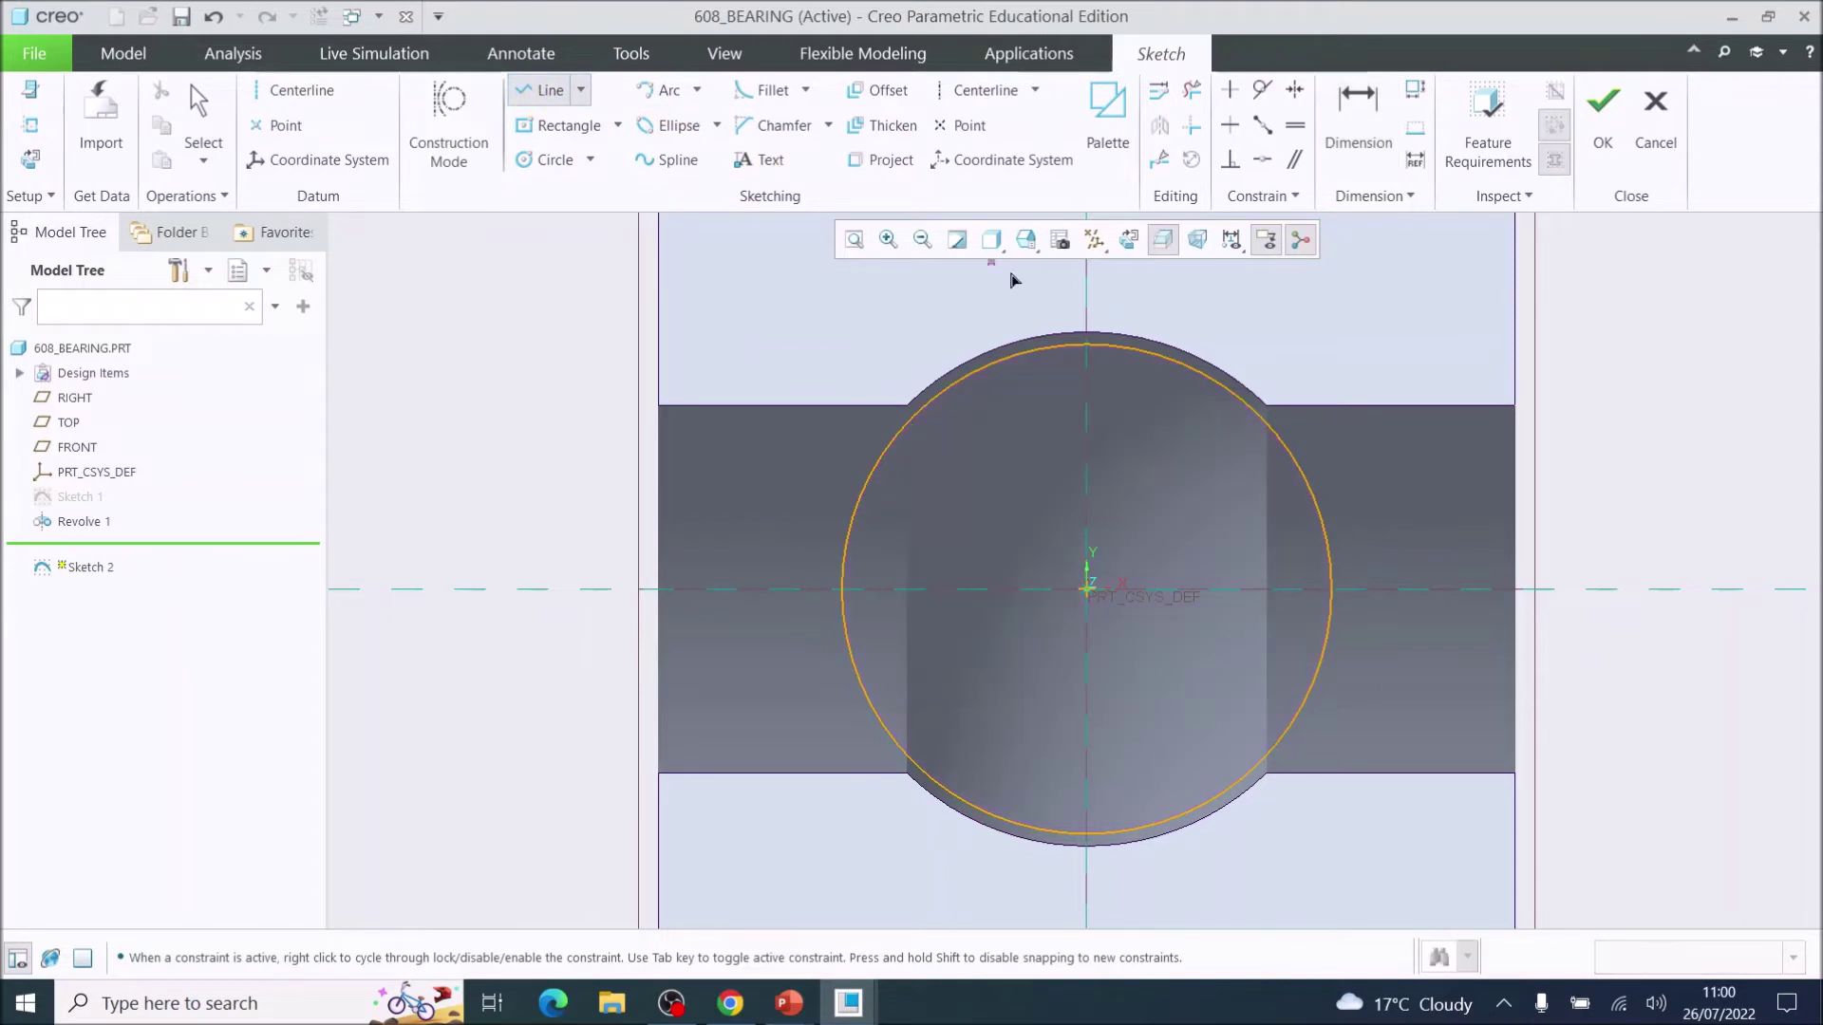
pyautogui.click(1087, 347)
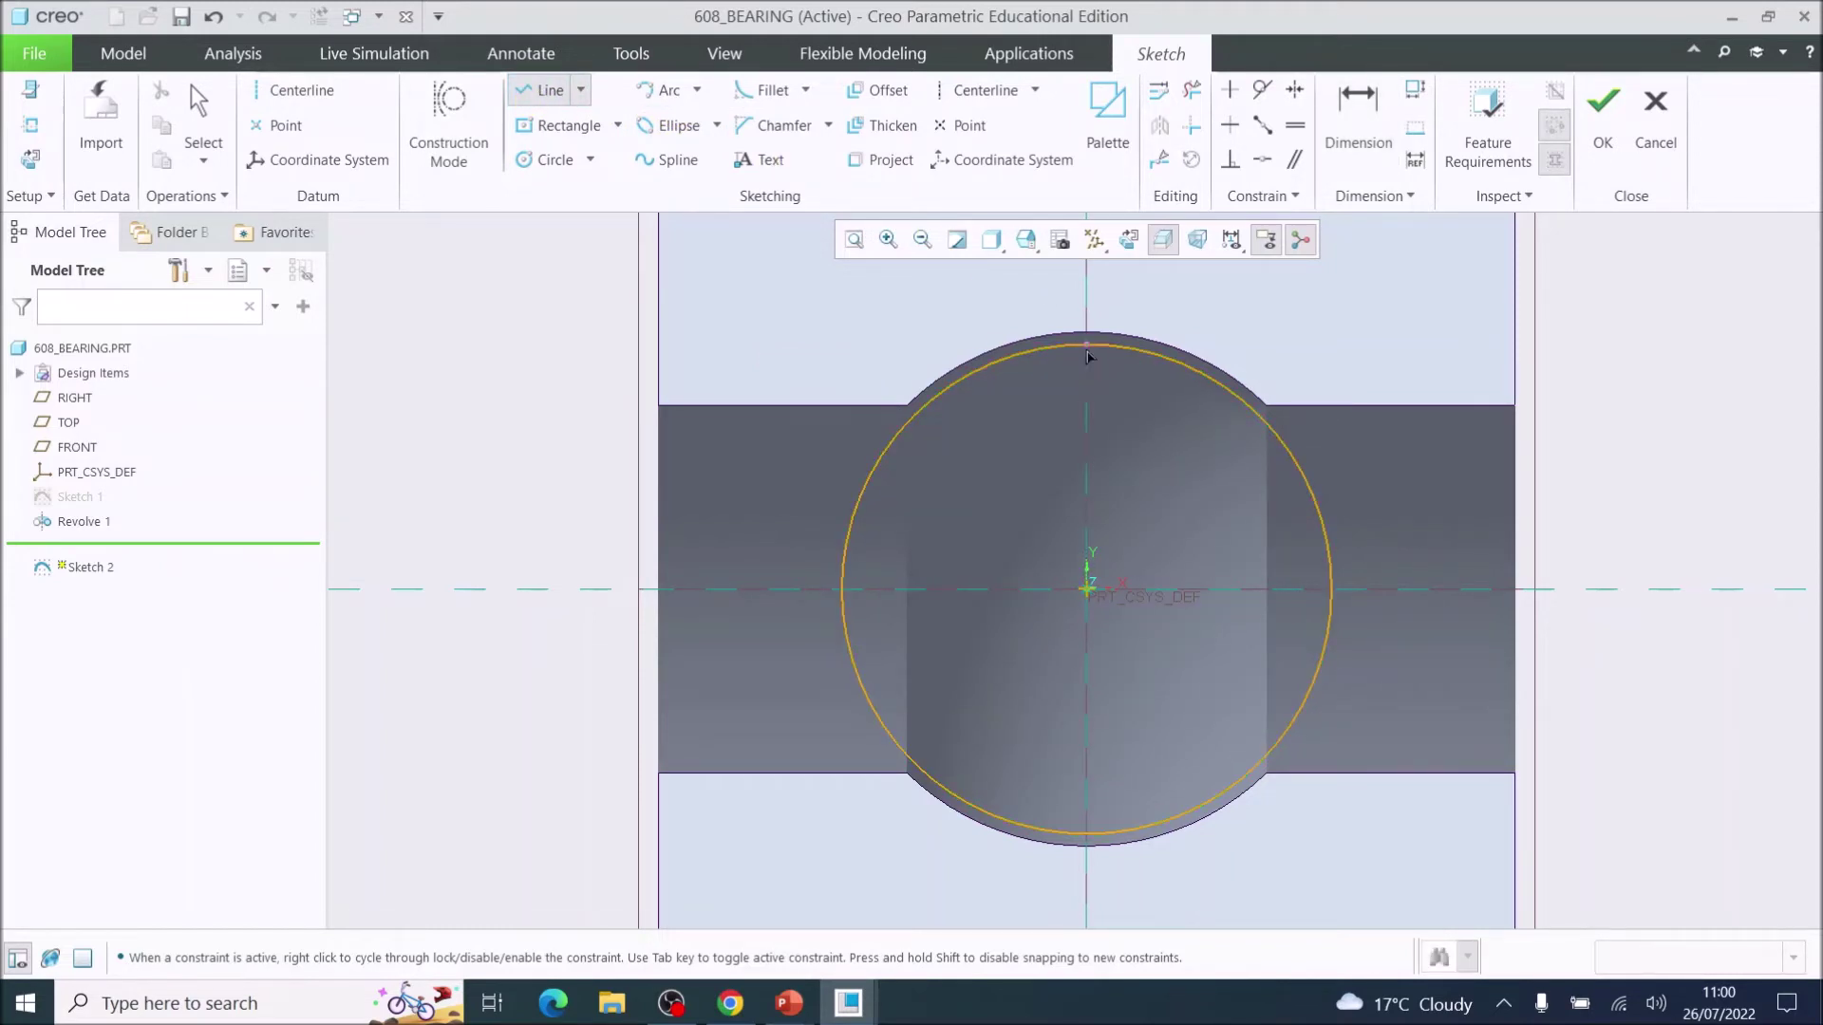
pyautogui.click(1092, 837)
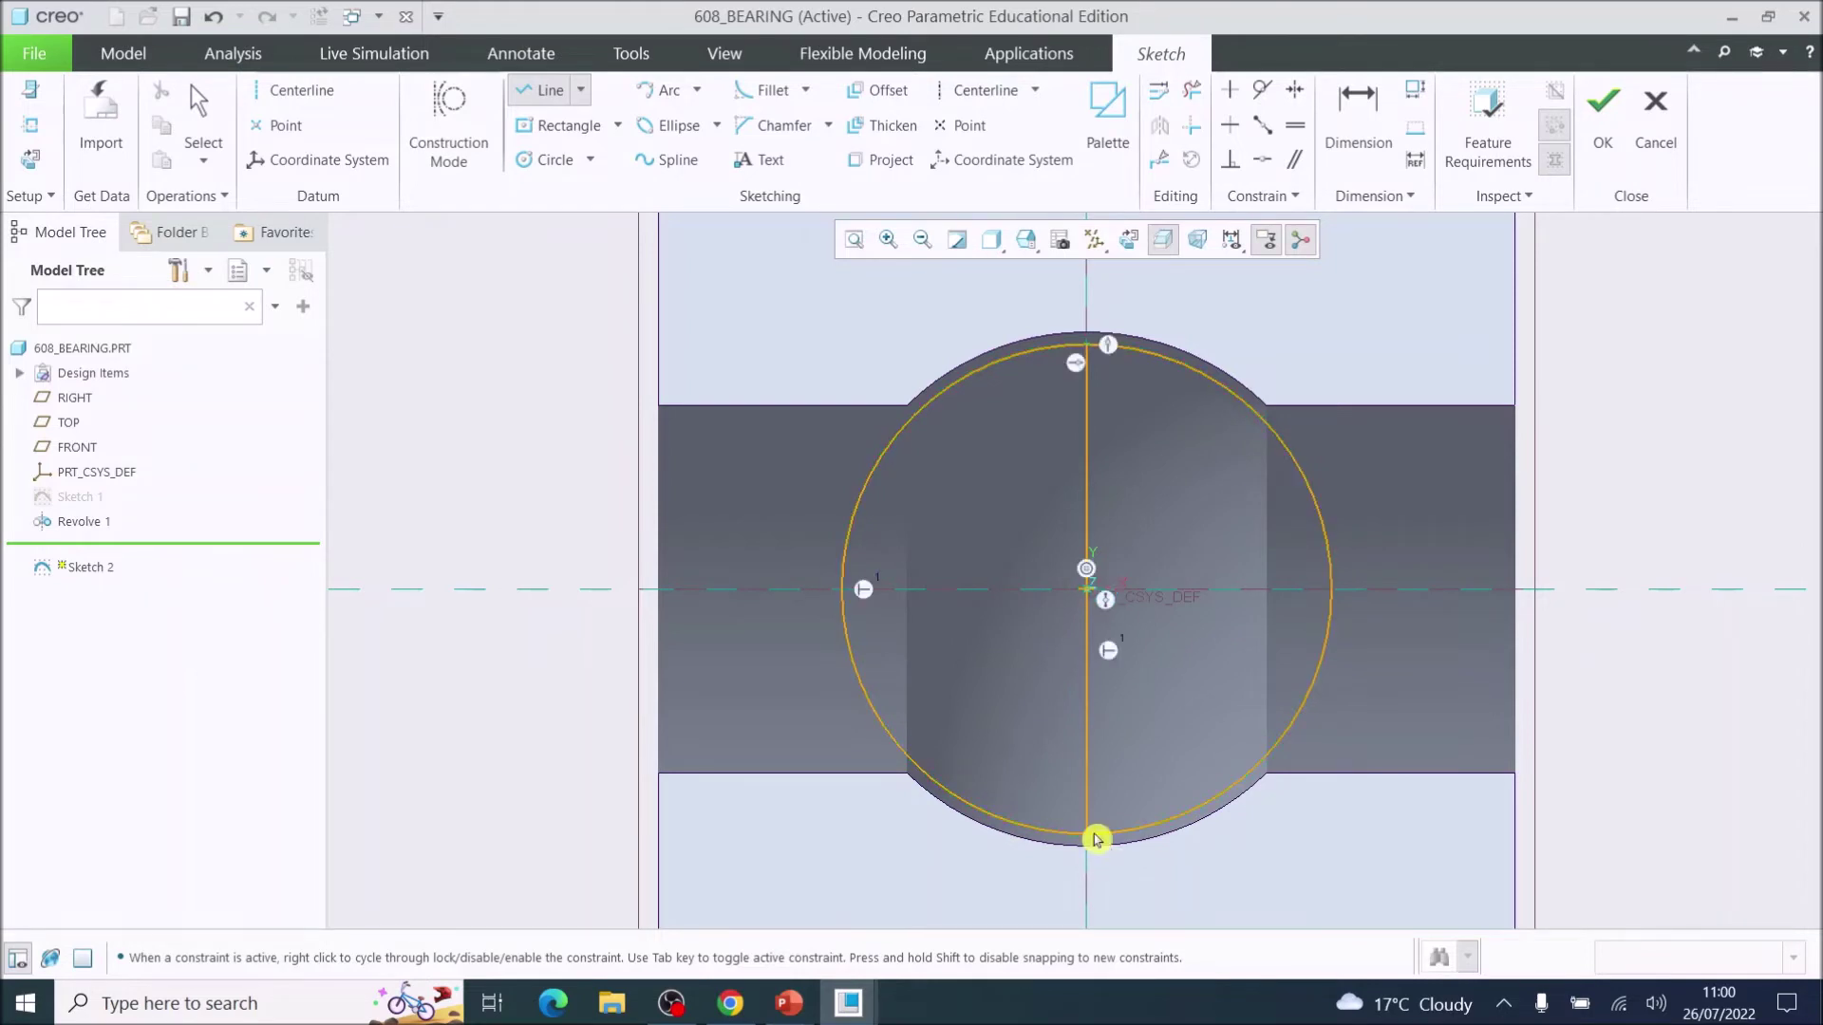
pyautogui.middleClick(1013, 626)
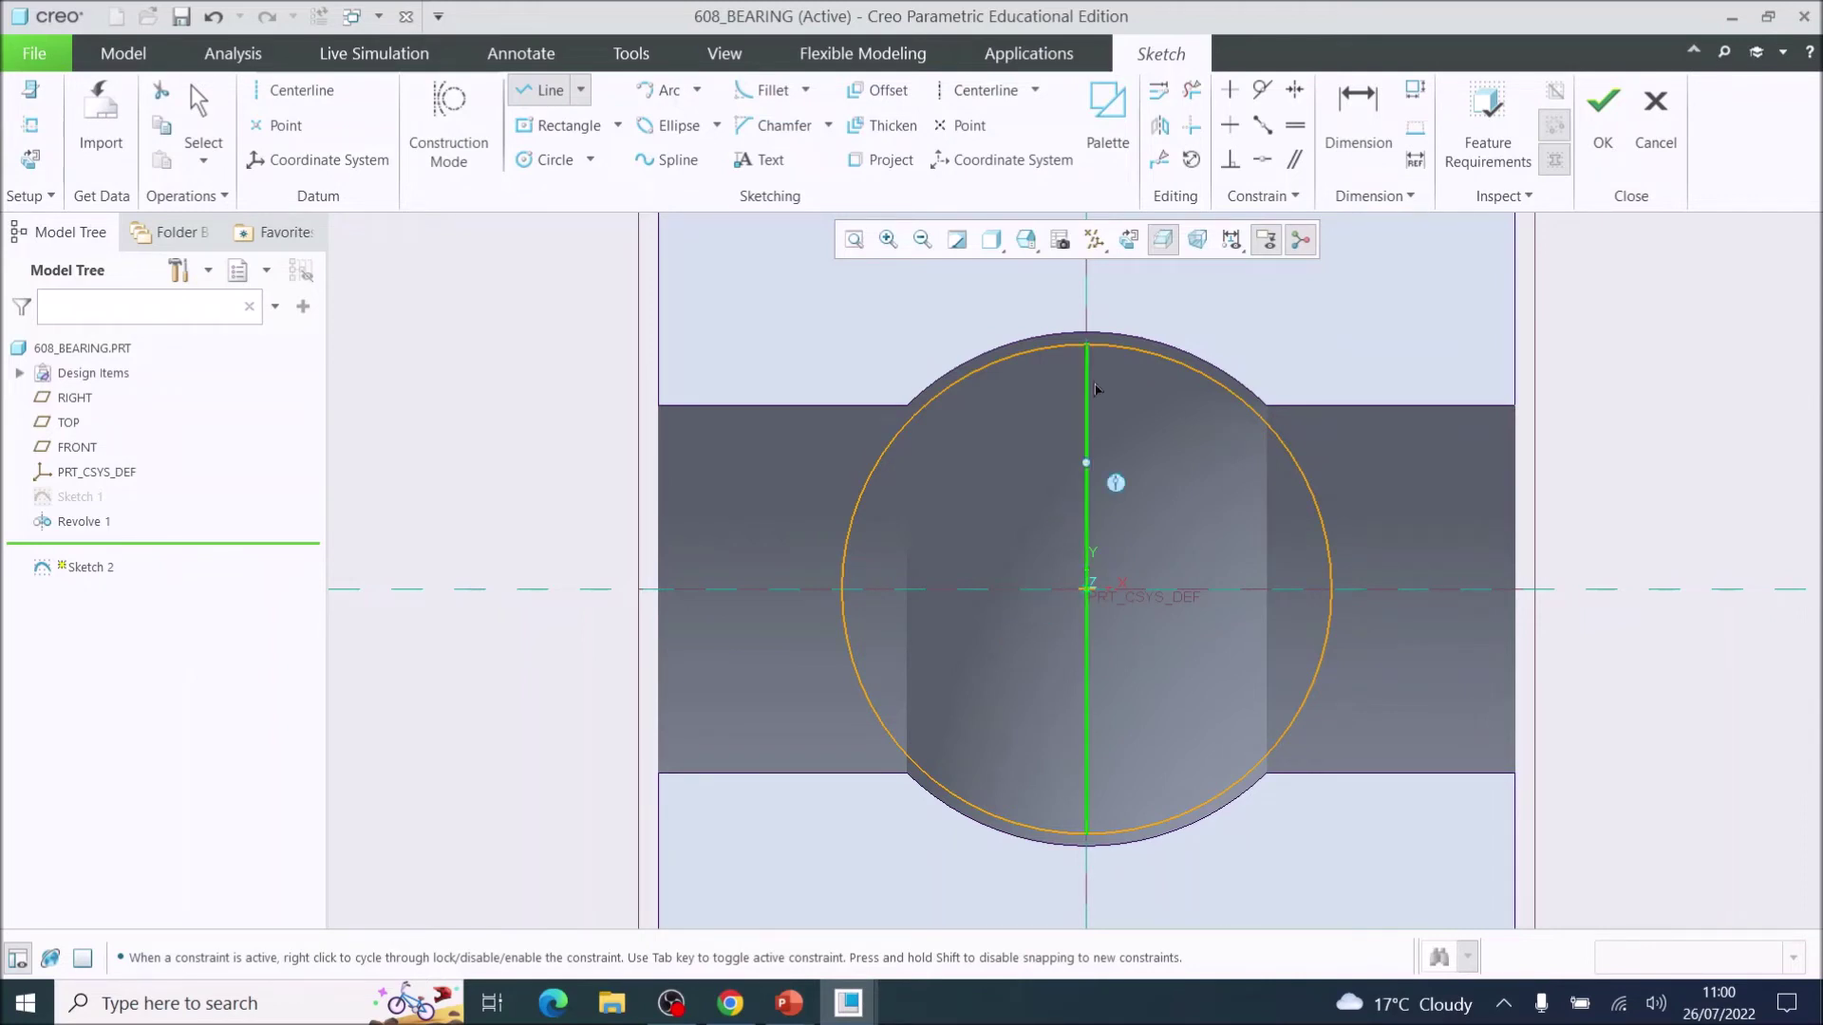
# Step: Trim away the left half of the circle so a closed semicircle remains against the vertical line
pyautogui.click(1195, 92)
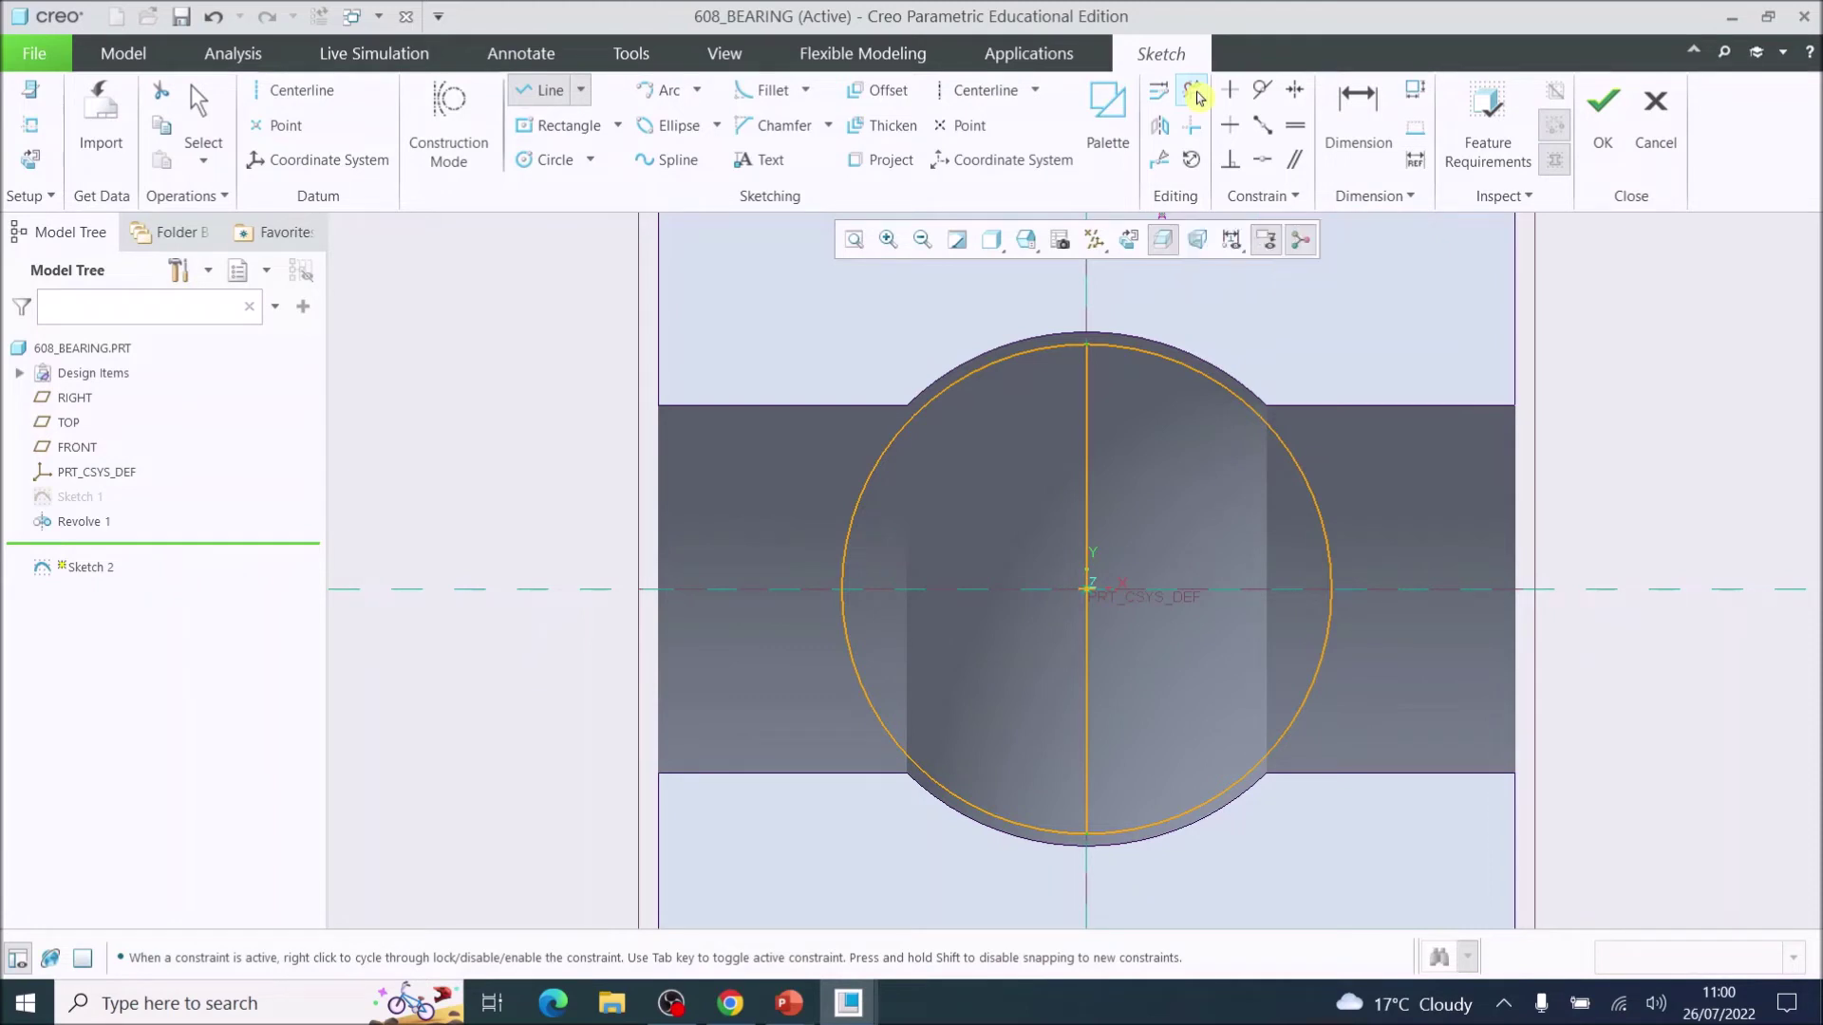
pyautogui.click(991, 378)
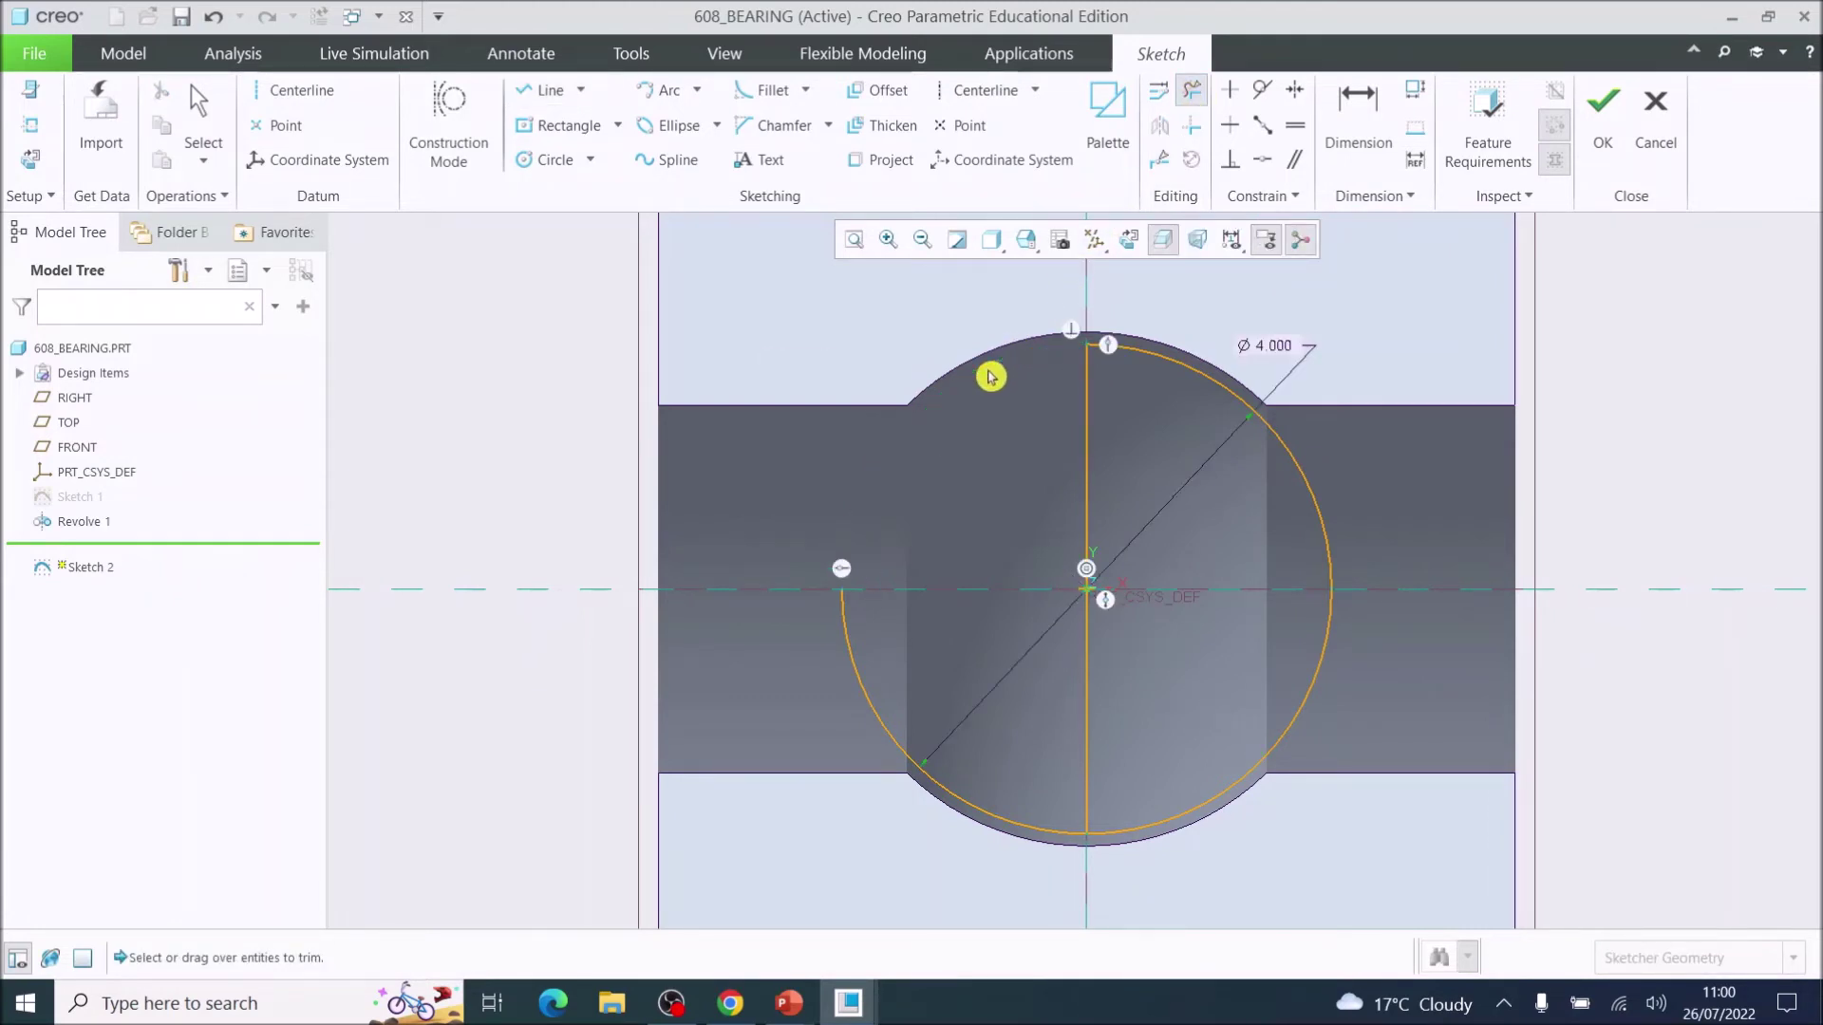
pyautogui.click(861, 672)
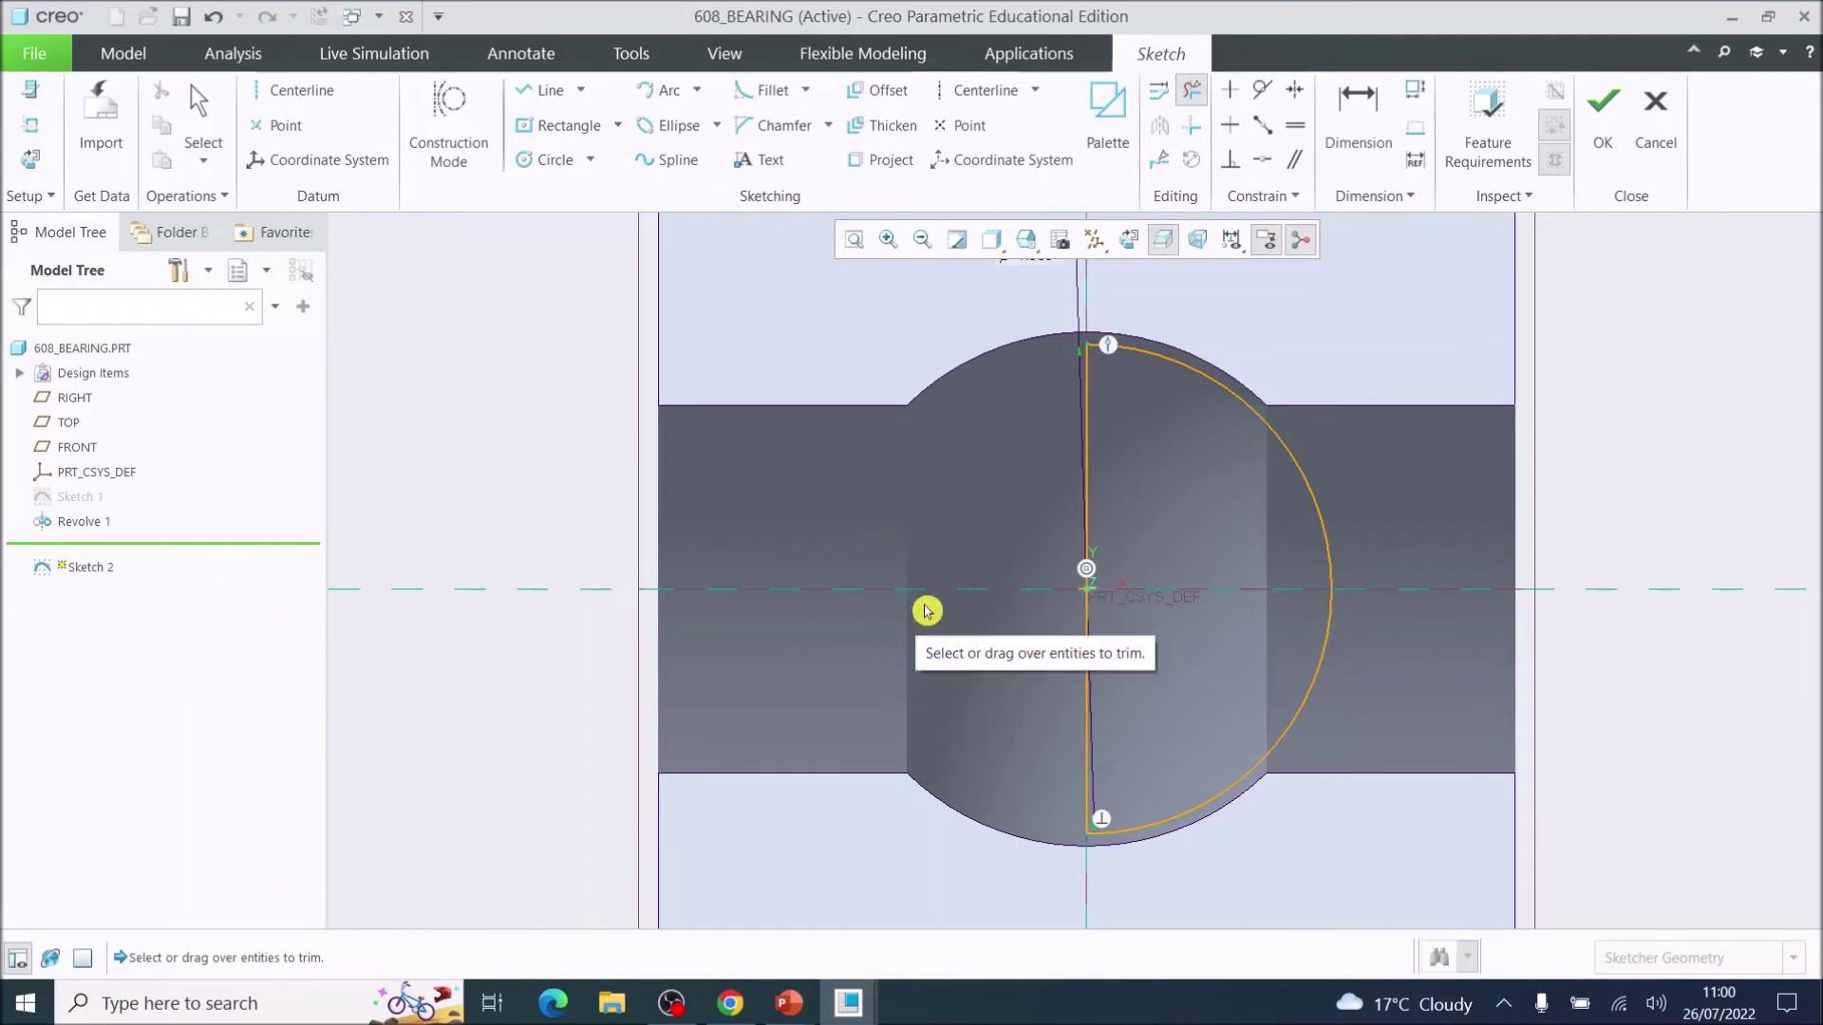
# Step: Add a vertical datum centerline along the semicircle's straight edge and finish the sketch
pyautogui.scroll(-3, 926, 611)
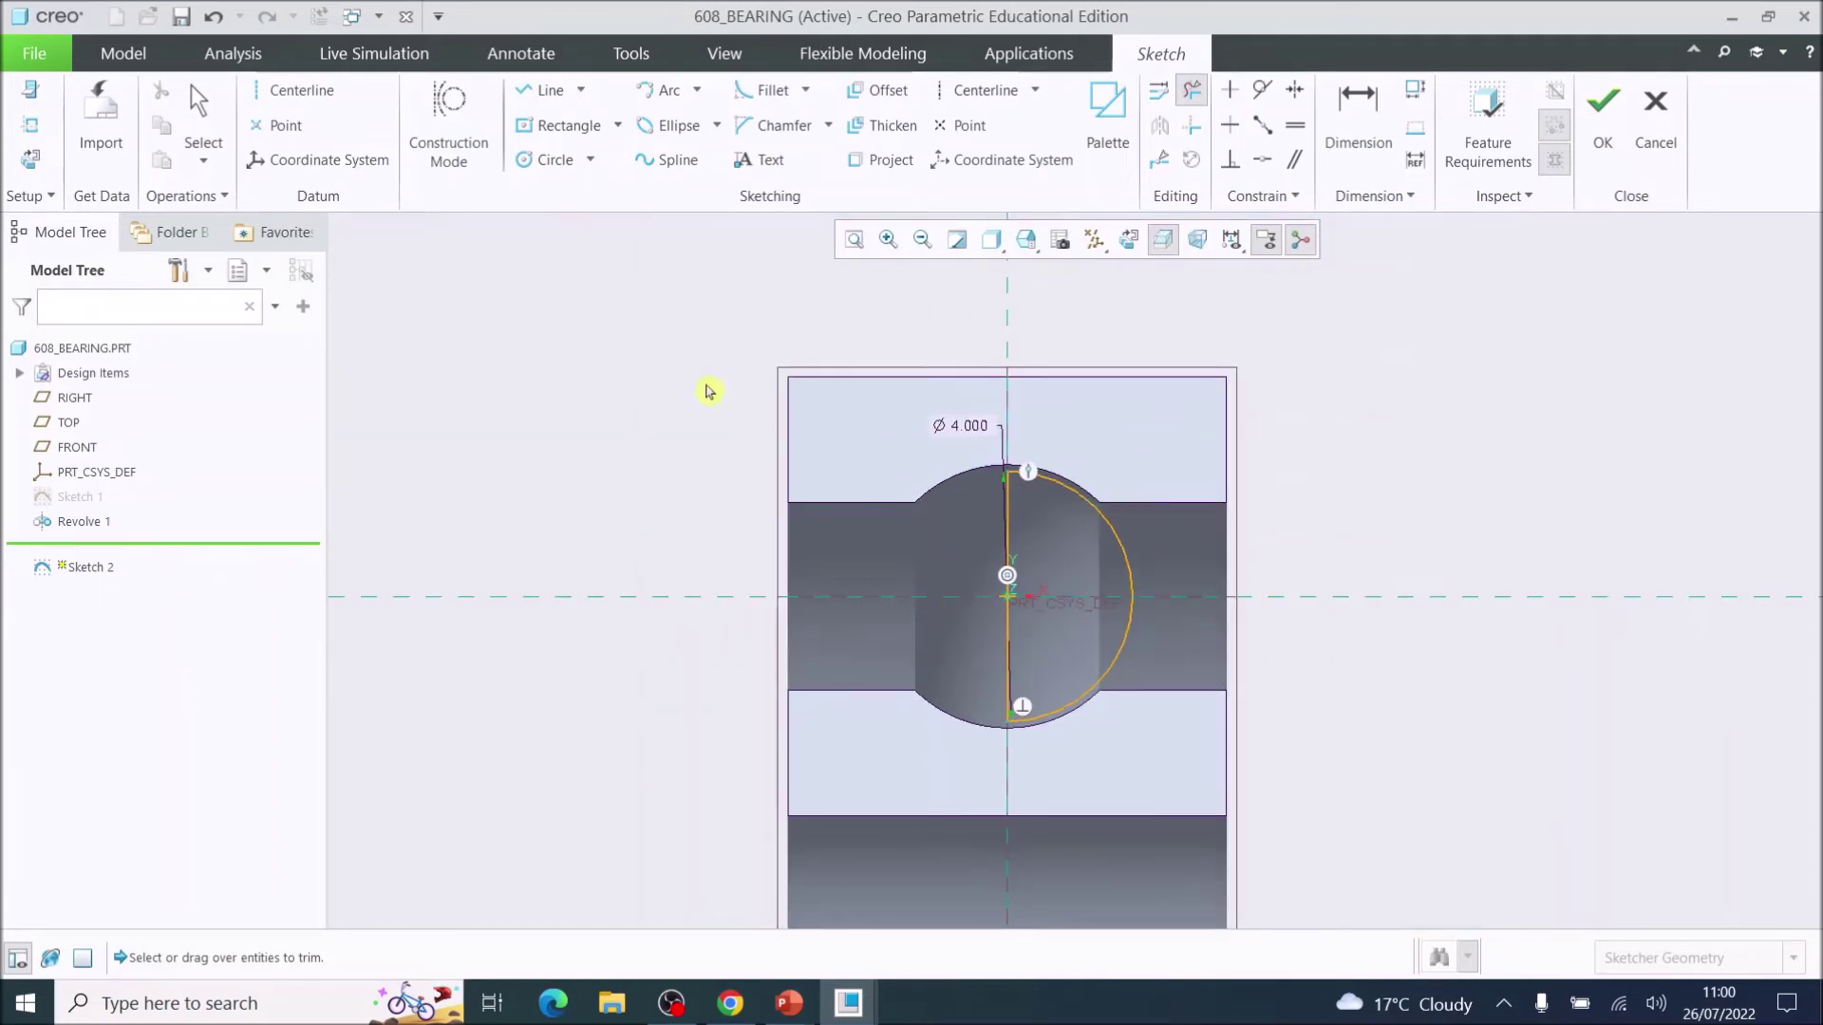
pyautogui.click(301, 92)
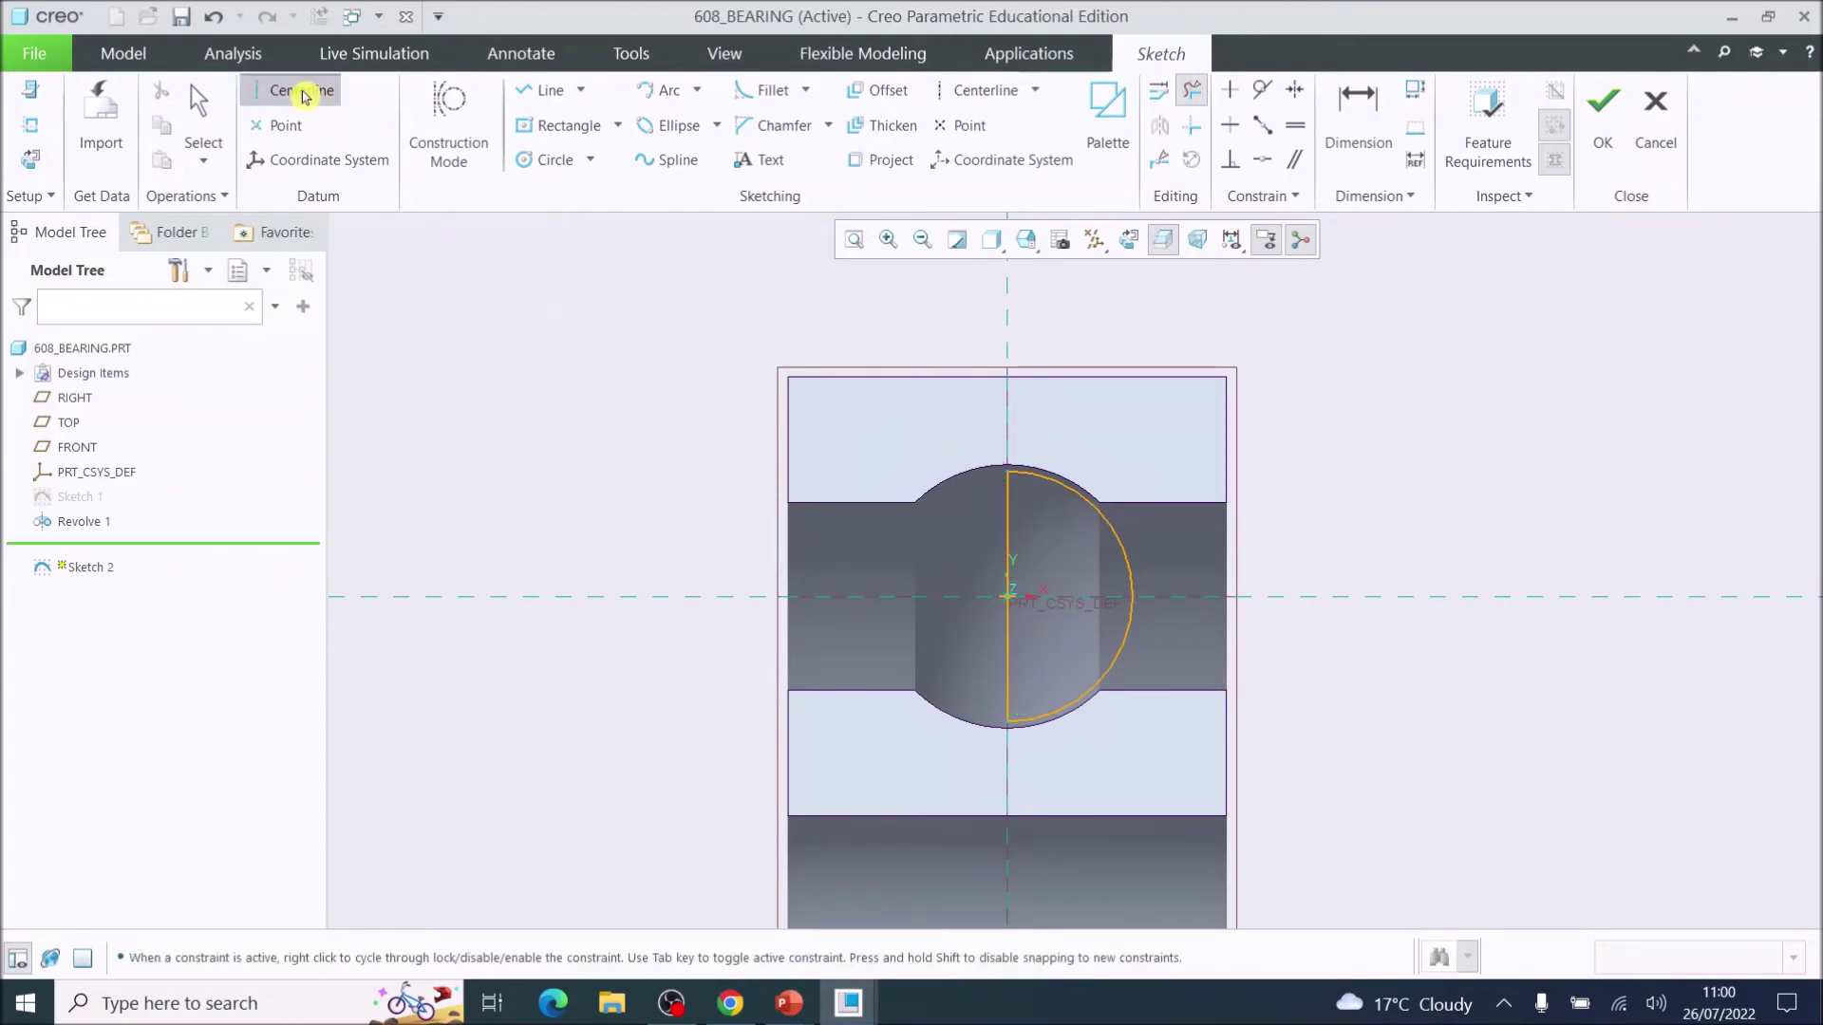
pyautogui.click(1007, 316)
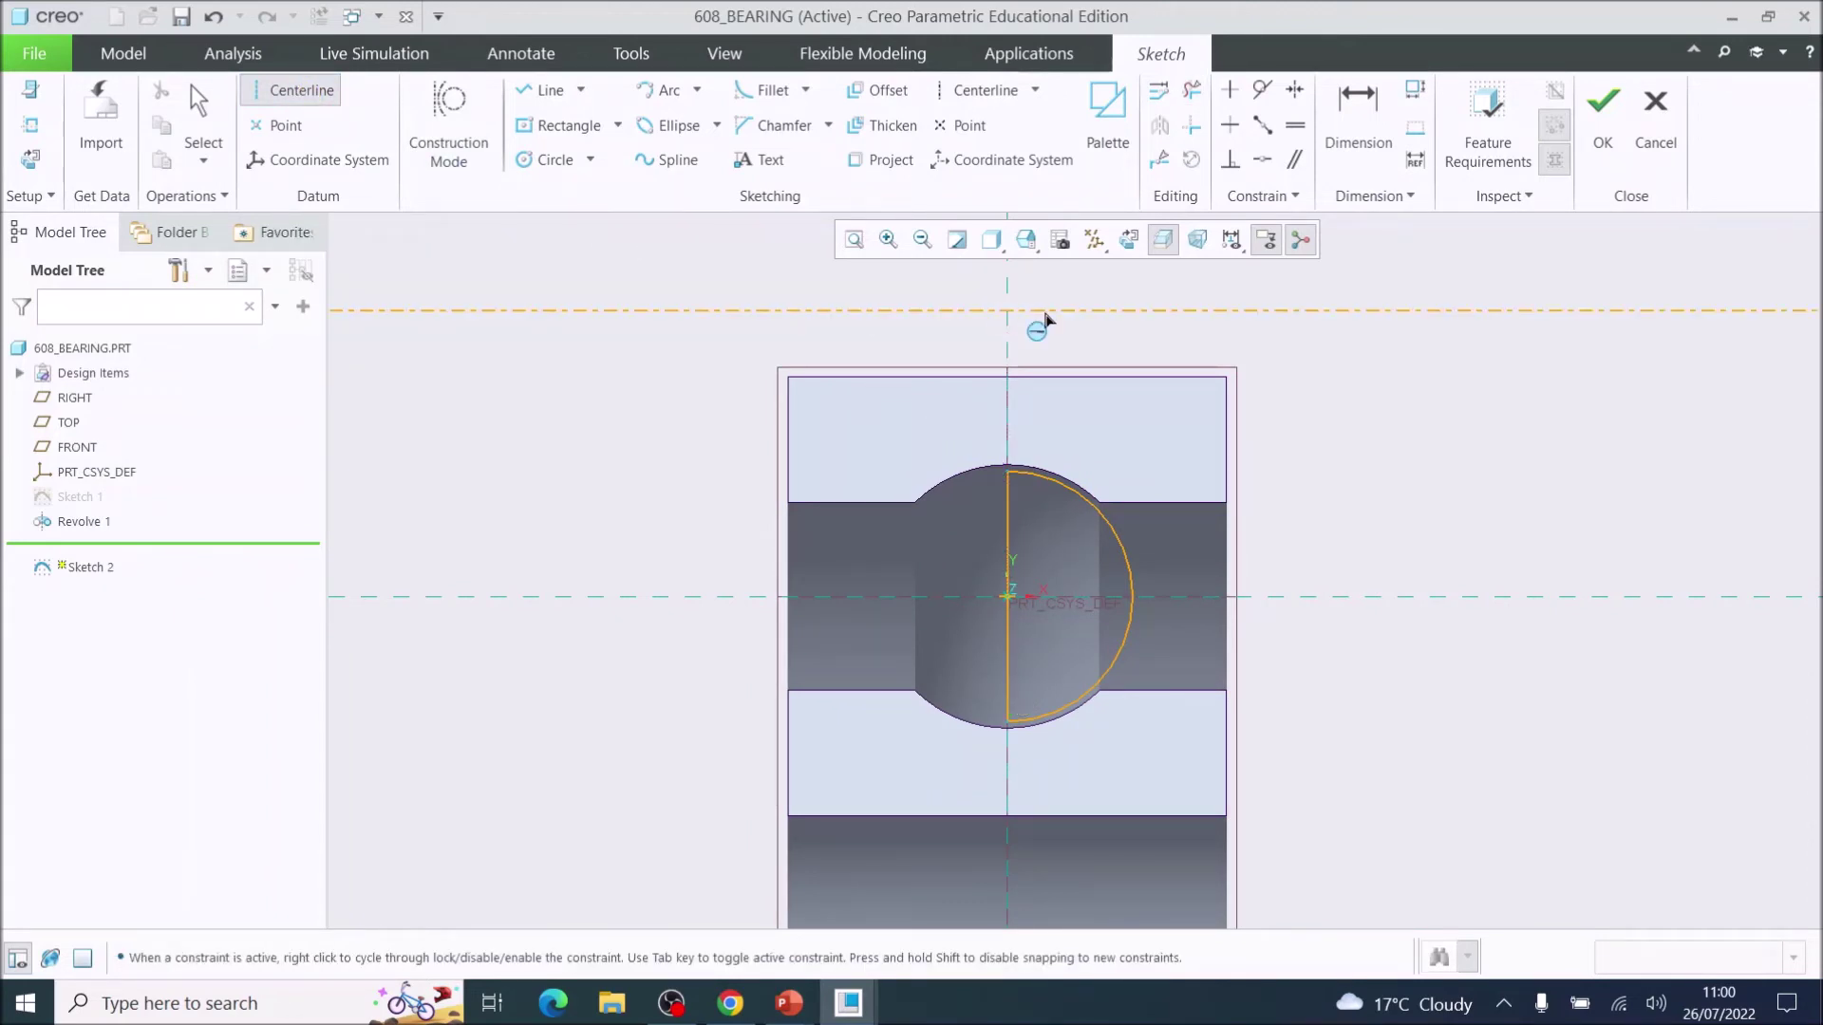
pyautogui.click(1008, 653)
pyautogui.click(1603, 114)
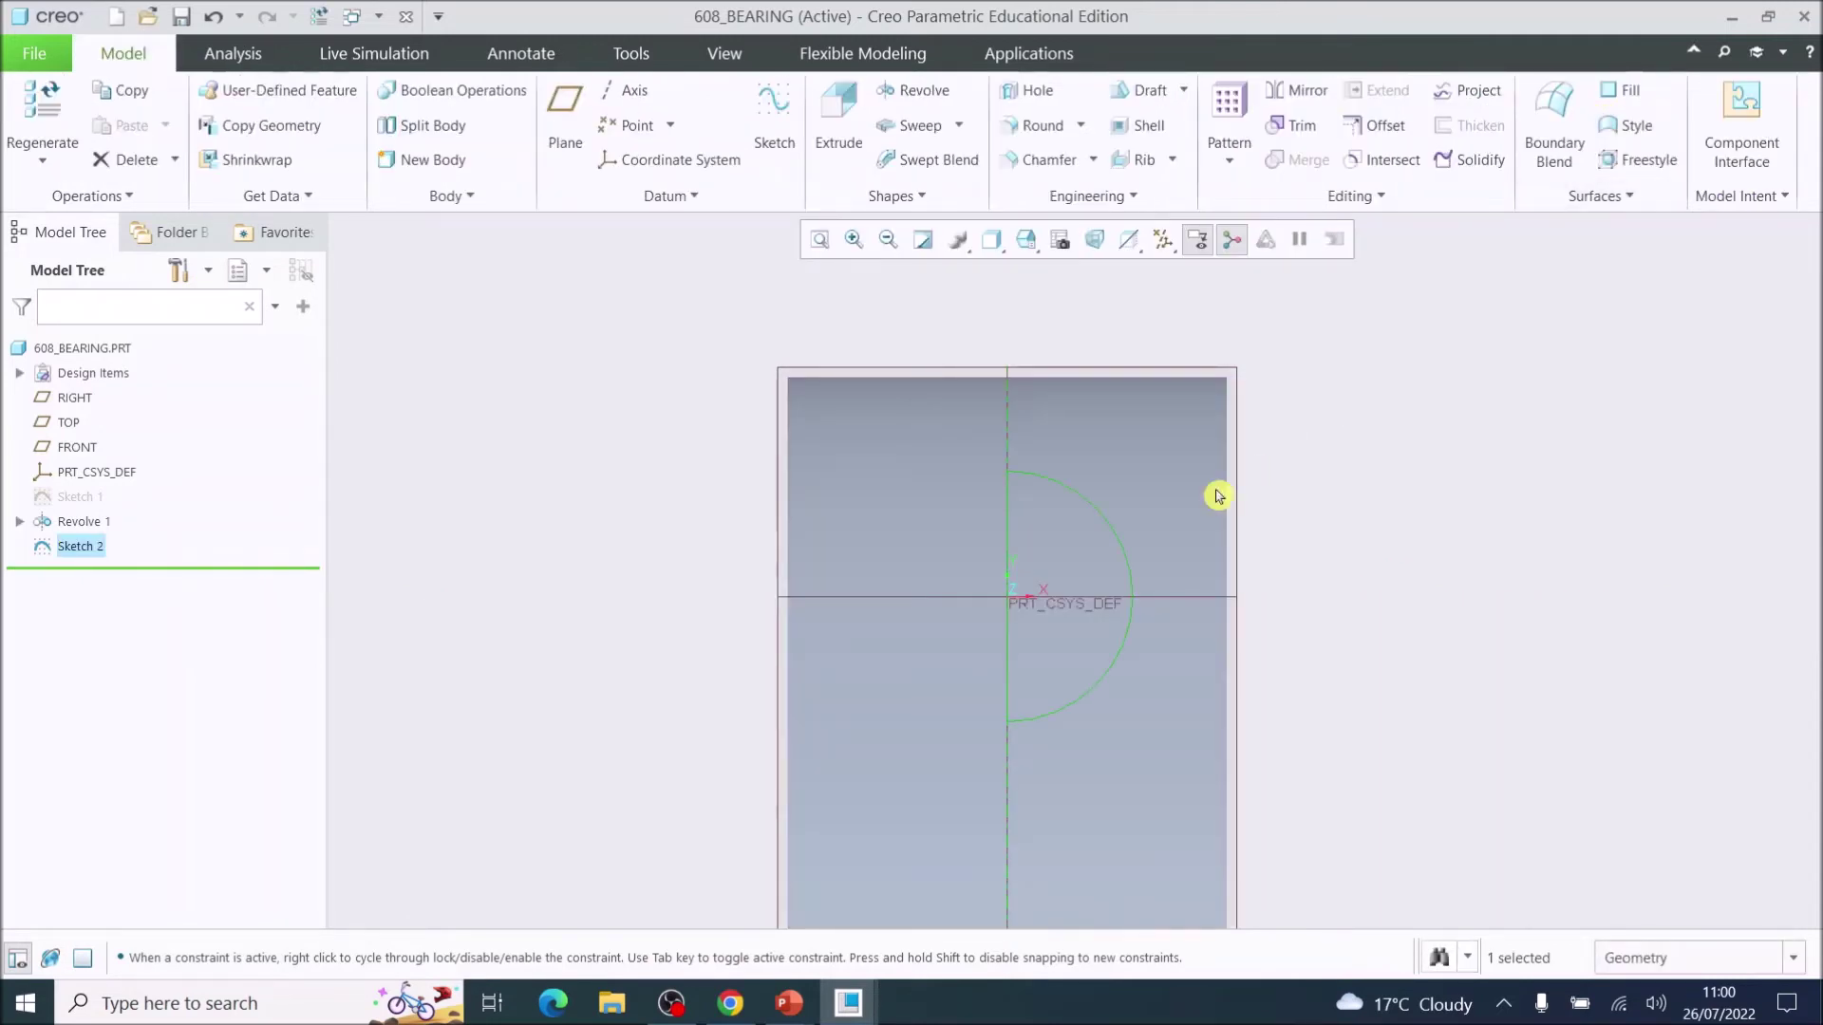
# Step: Revolve the semicircle sketch as a solid through 360° about its internal centerline to form the ball
pyautogui.moveTo(1152, 553); pyautogui.dragTo(1201, 571, button='middle')
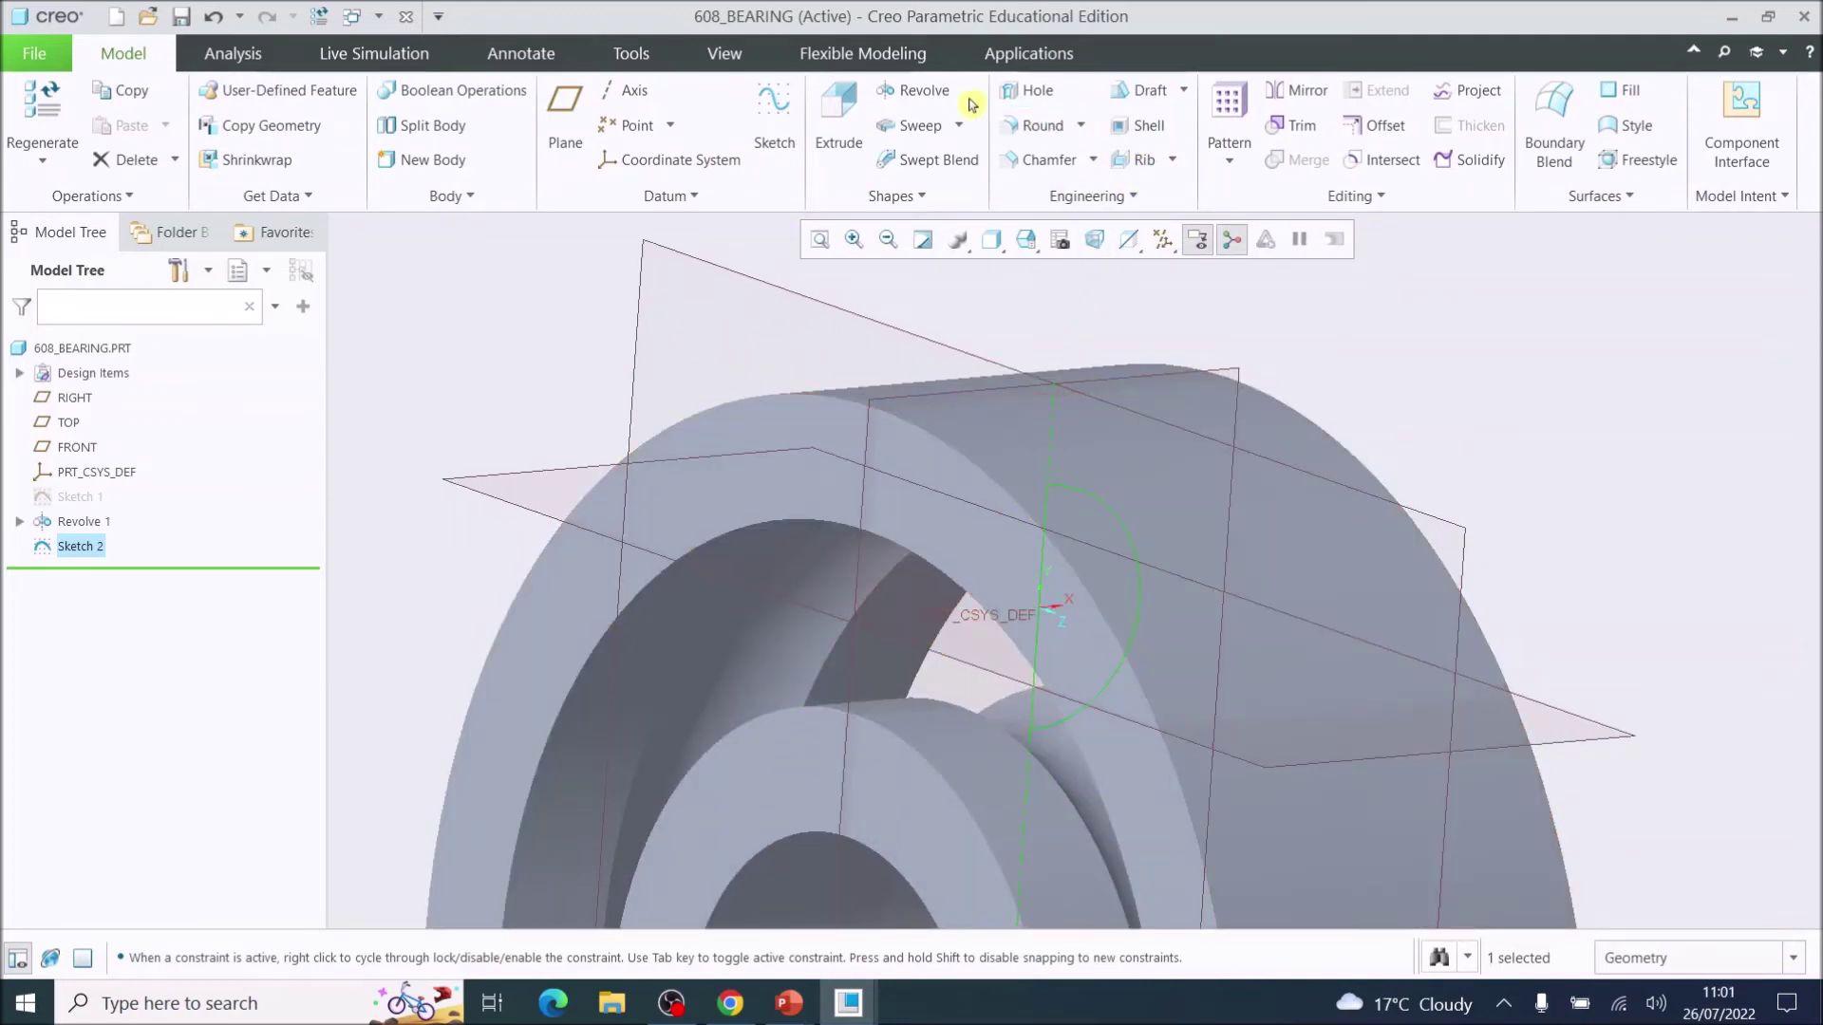
pyautogui.click(905, 93)
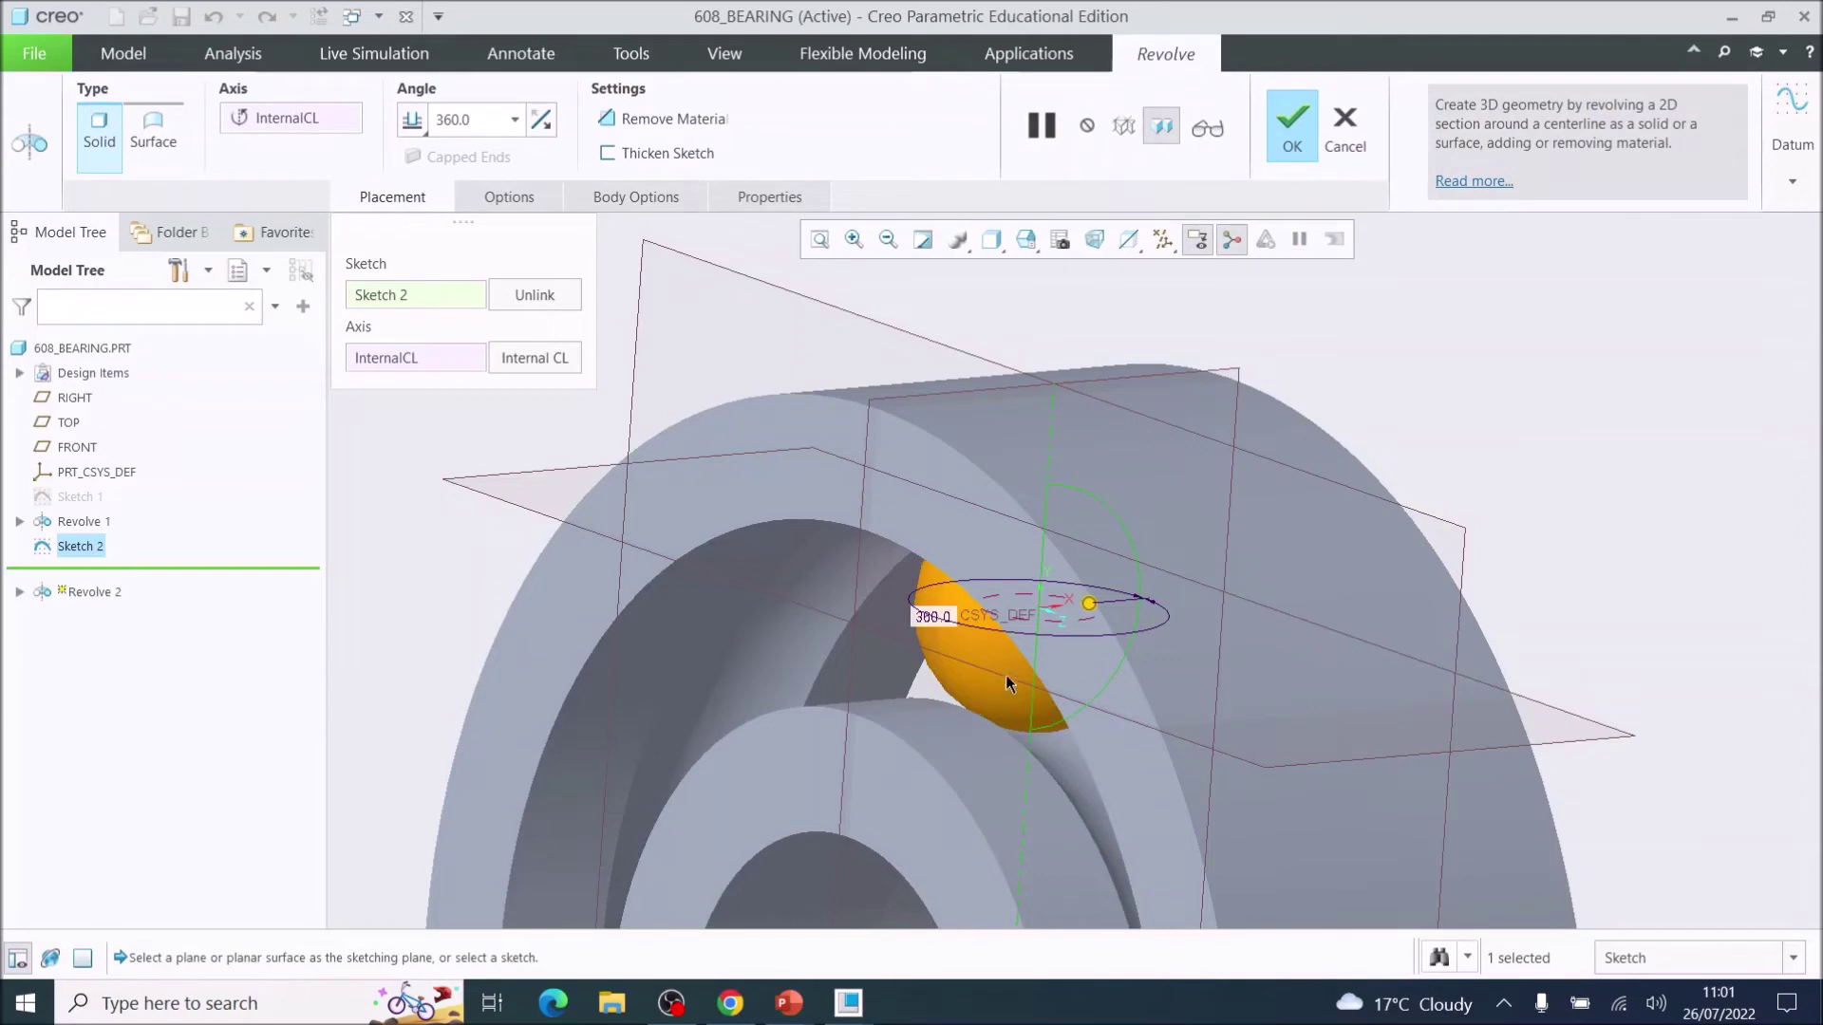
pyautogui.moveTo(1113, 658)
pyautogui.mouseDown(button='middle')
pyautogui.moveTo(1236, 626)
pyautogui.moveTo(1239, 647)
pyautogui.moveTo(1128, 659)
pyautogui.moveTo(1127, 689)
pyautogui.moveTo(1142, 671)
pyautogui.mouseUp(button='middle')
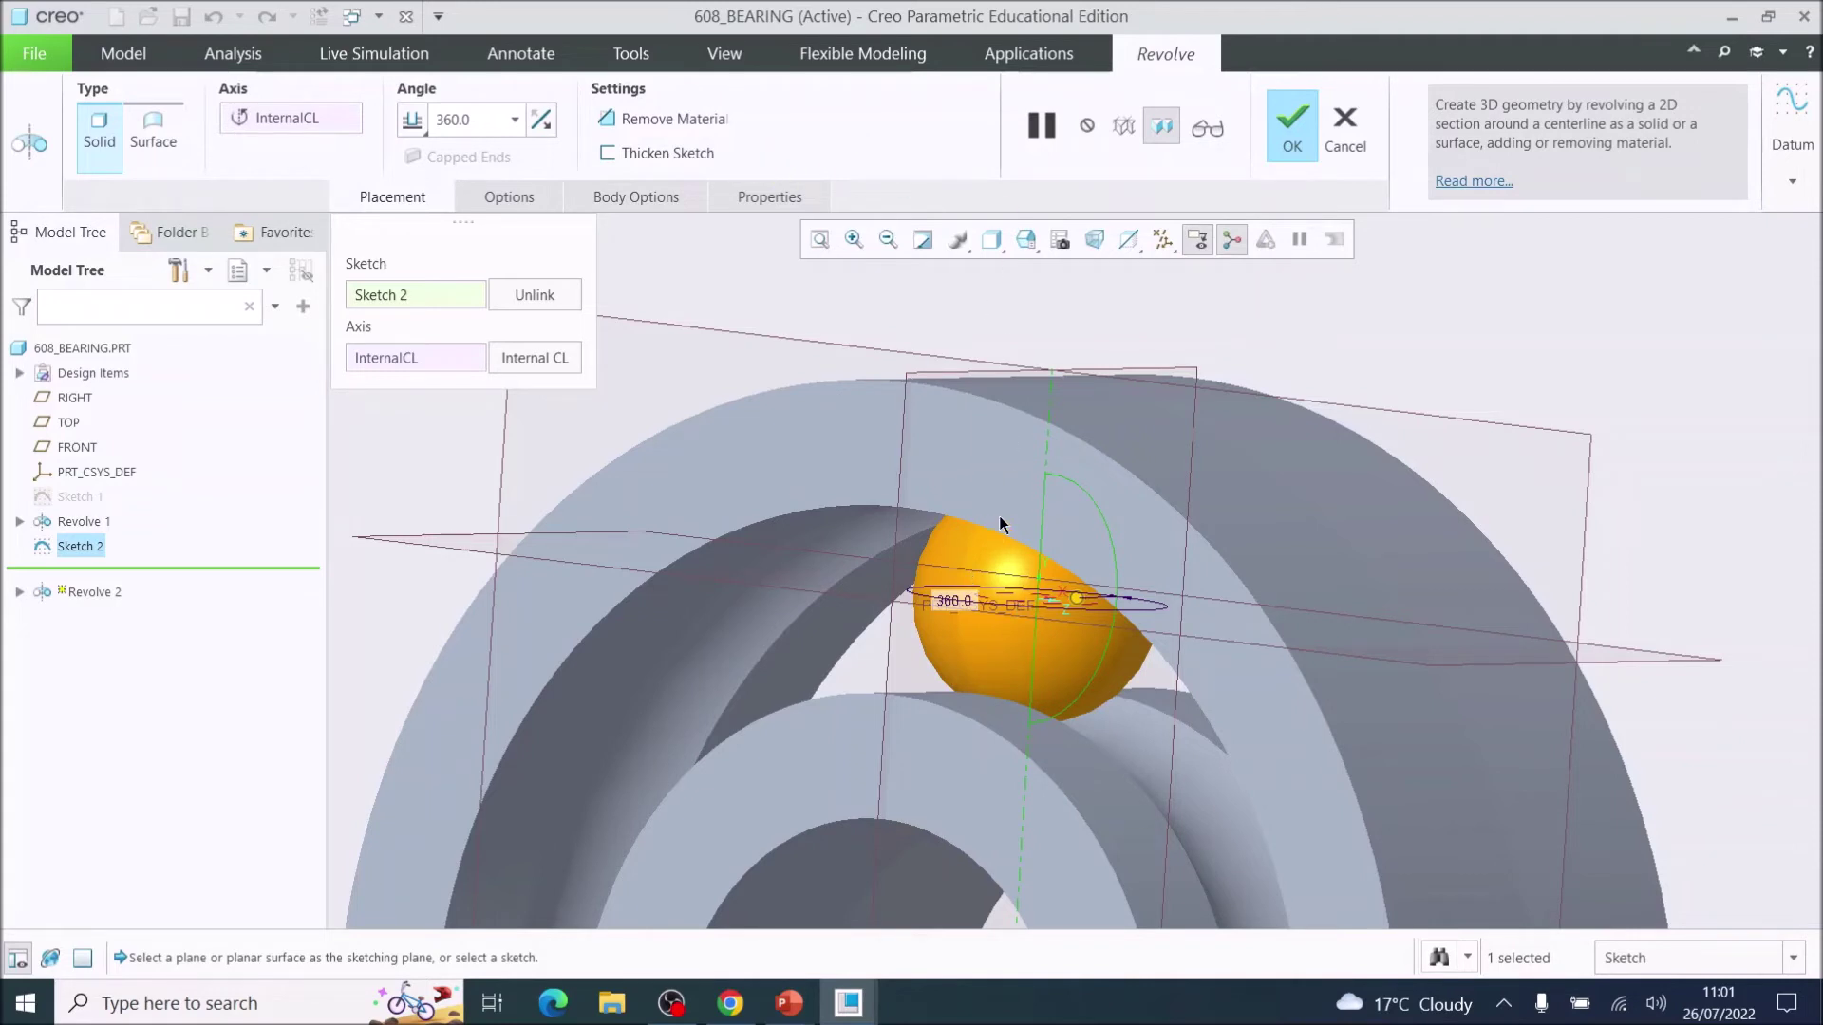
pyautogui.click(1301, 133)
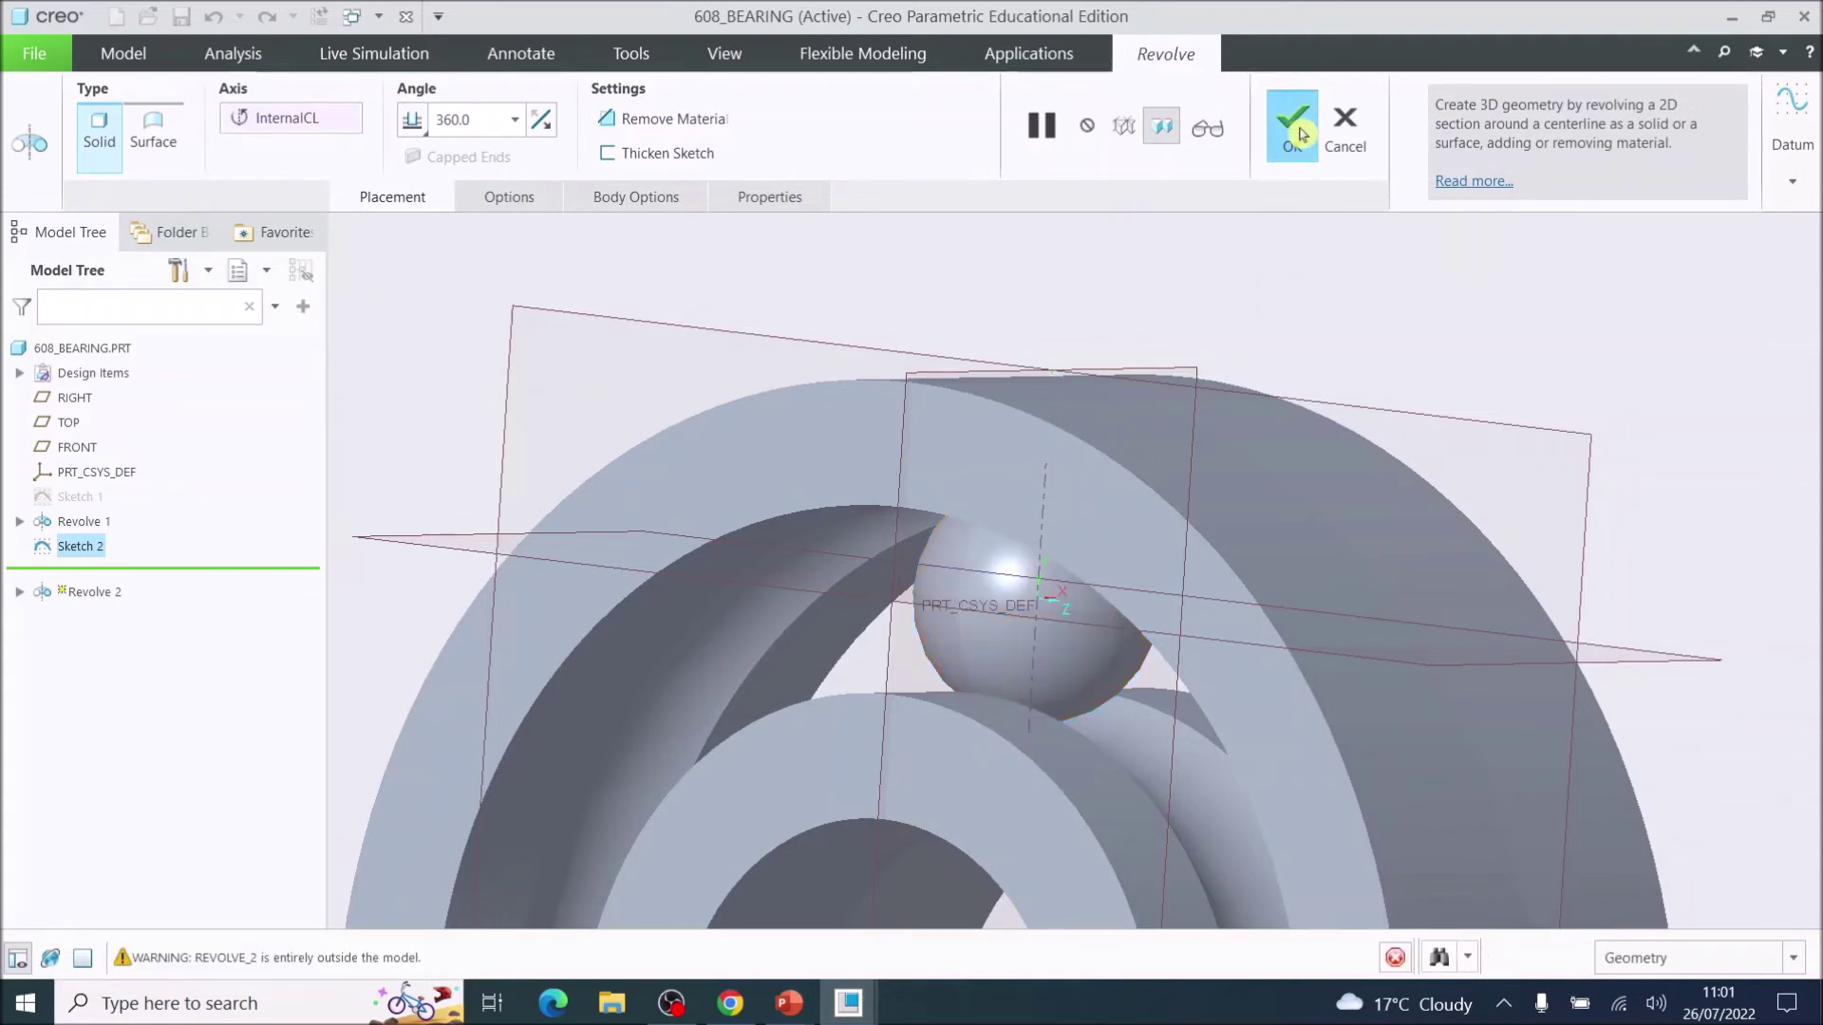
# Step: Start an Axis pattern of the revolved ball, using the central axis of the bearing rings as the pattern center
pyautogui.scroll(-3, 1195, 698)
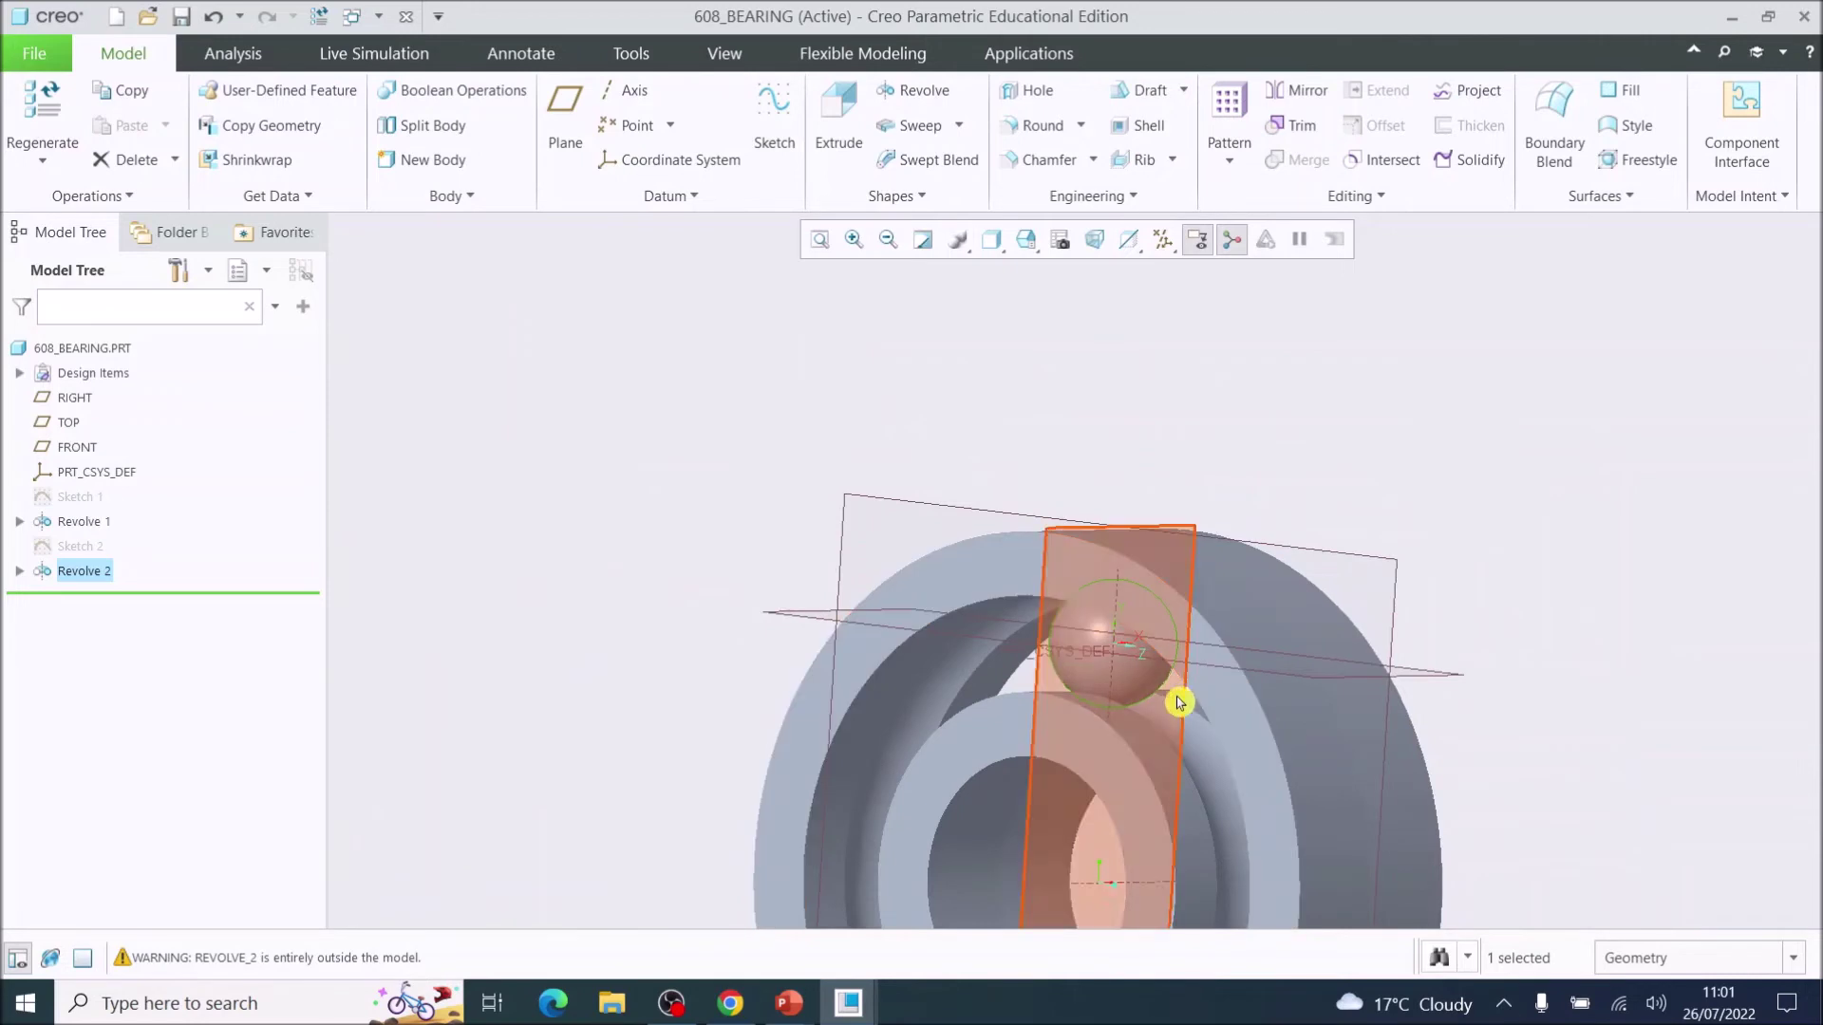
pyautogui.click(1230, 109)
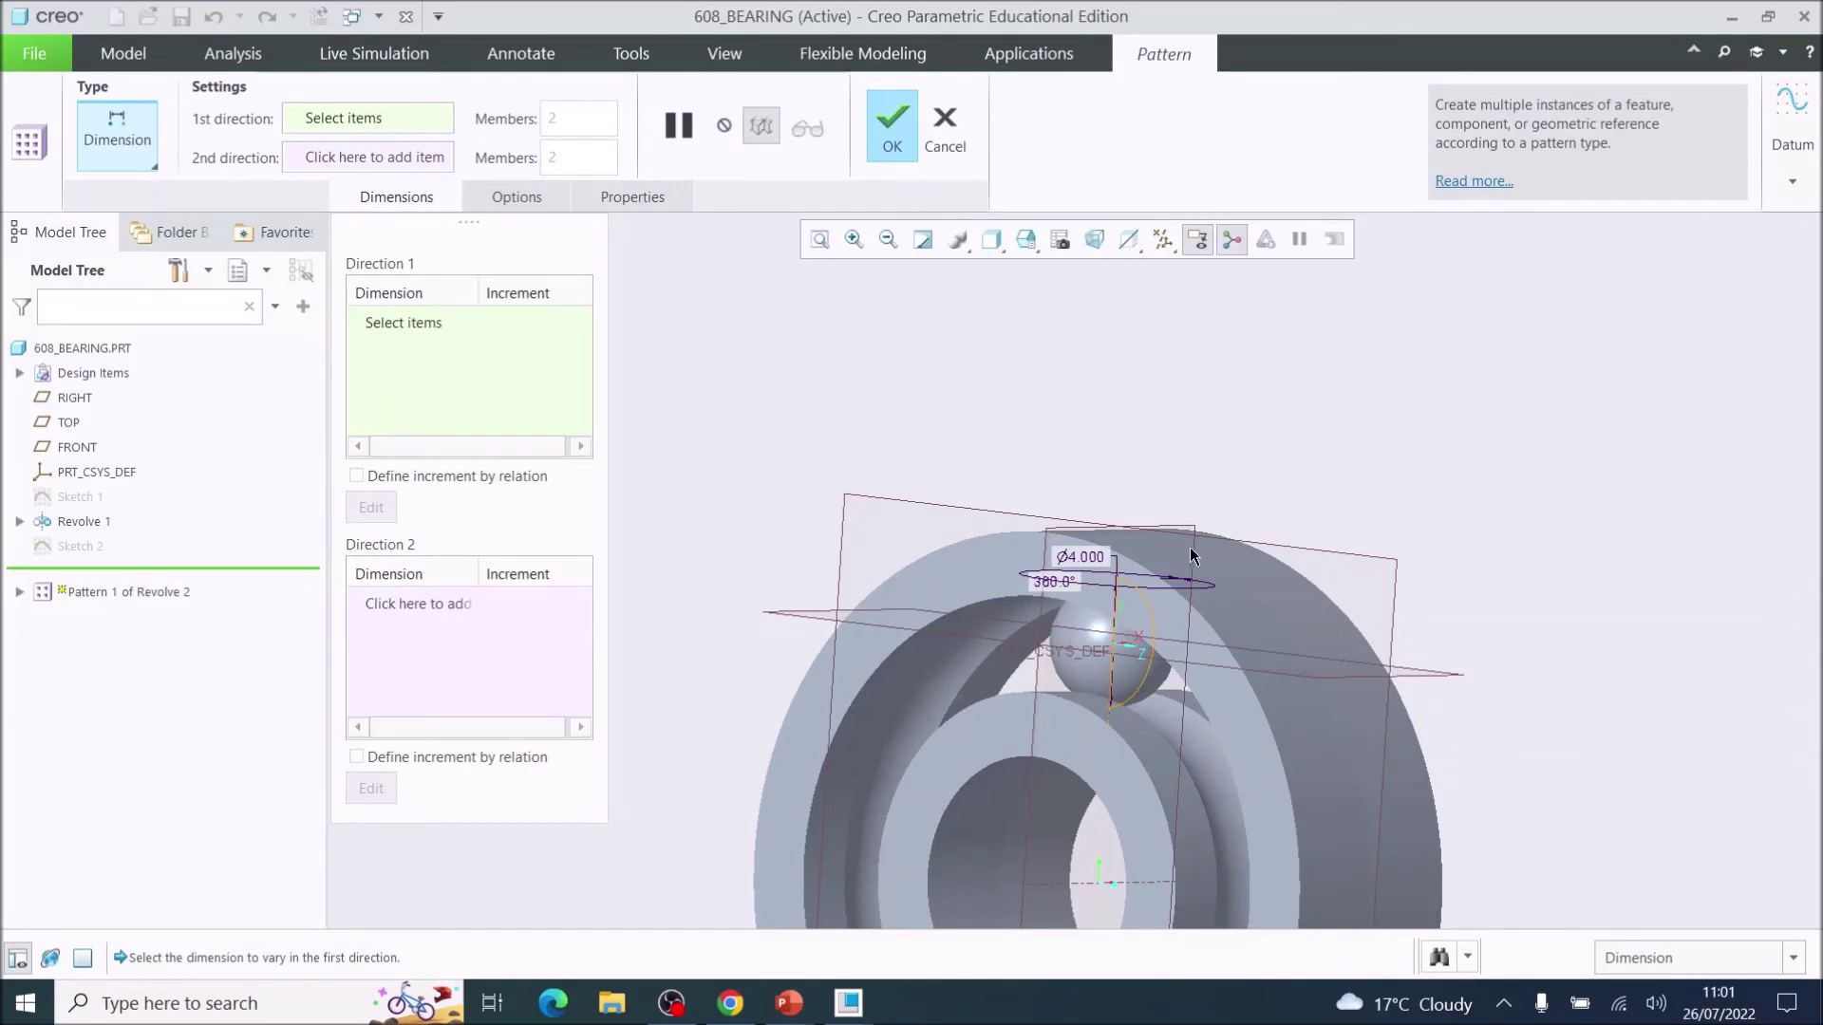
pyautogui.scroll(-2, 1194, 556)
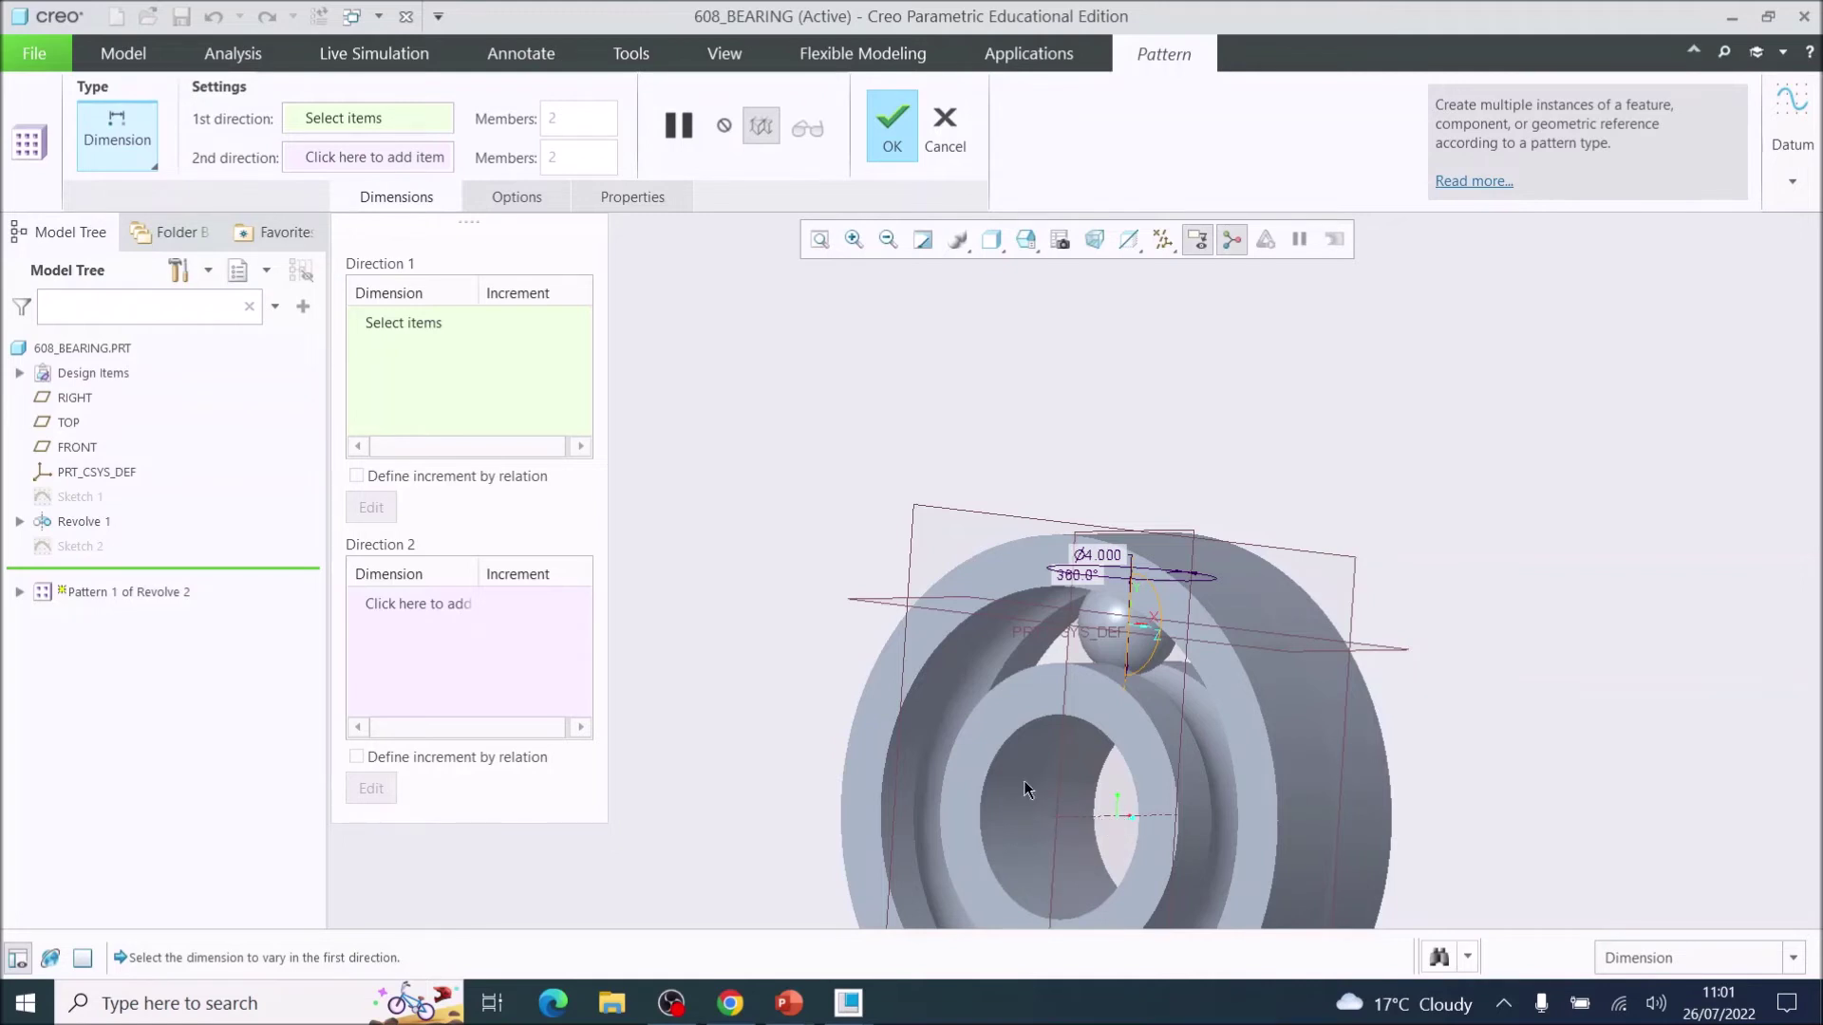
pyautogui.click(147, 160)
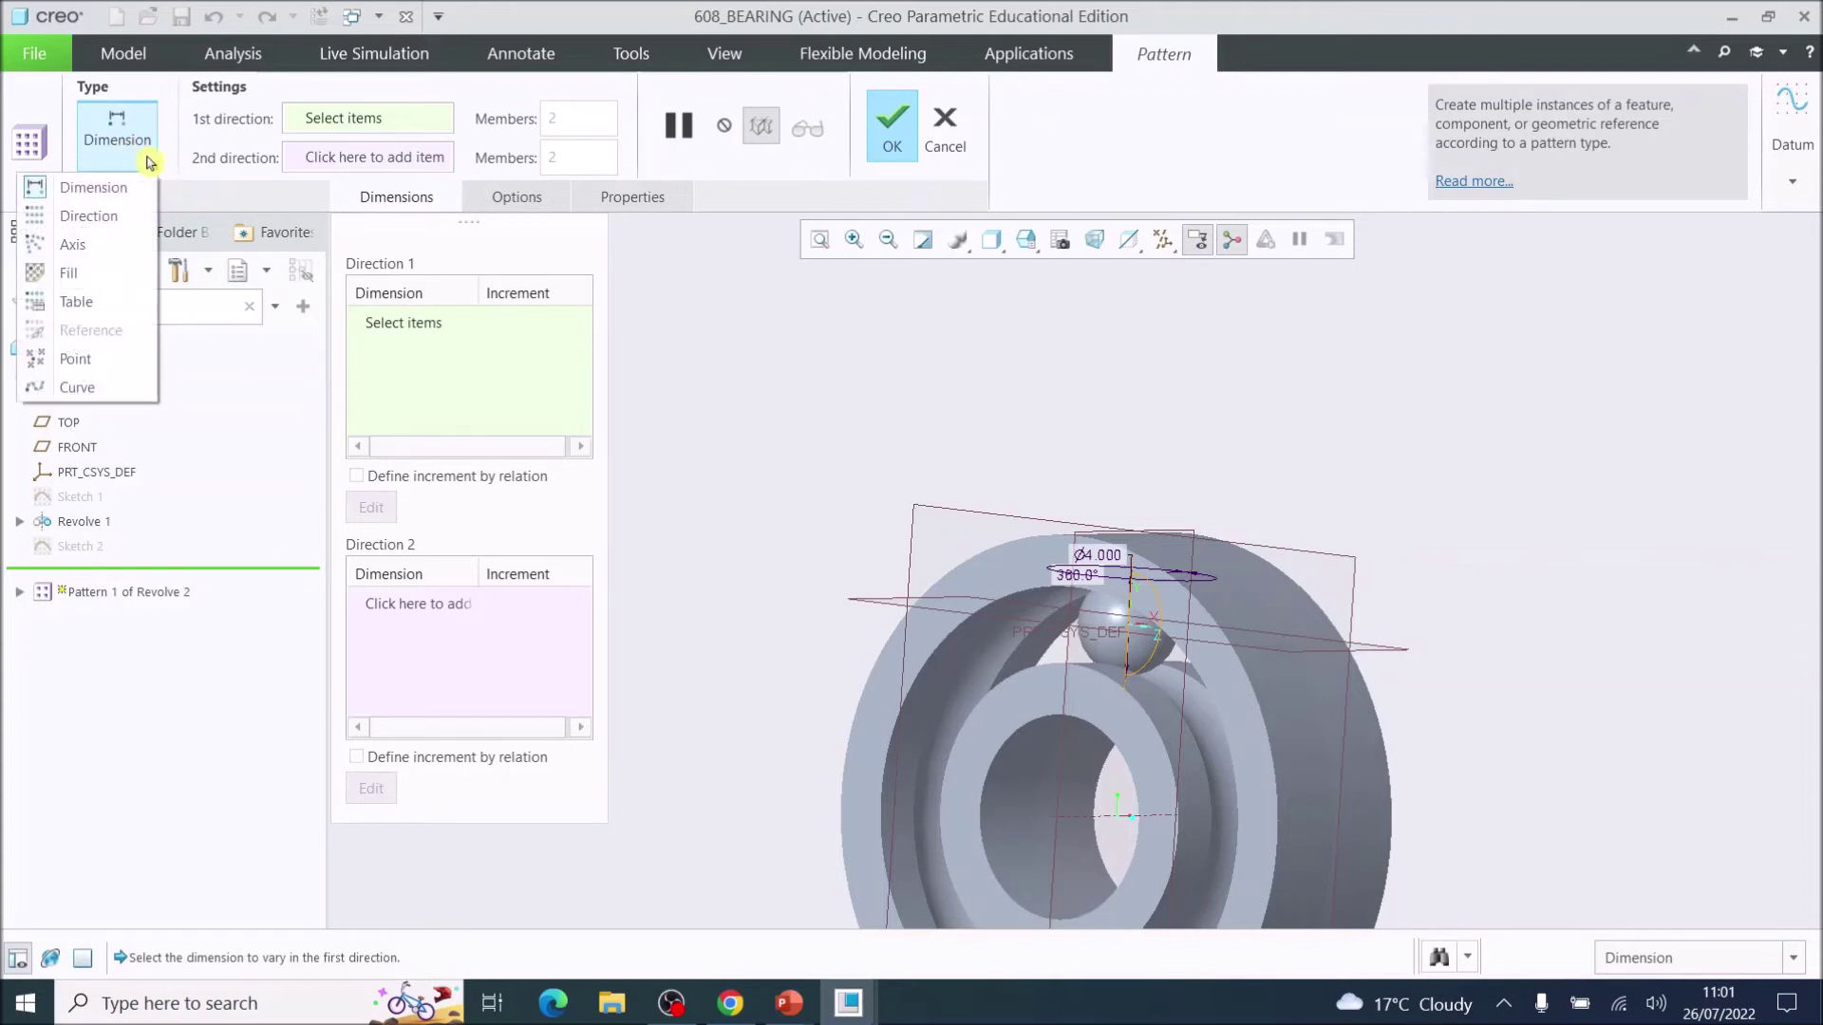
pyautogui.click(76, 248)
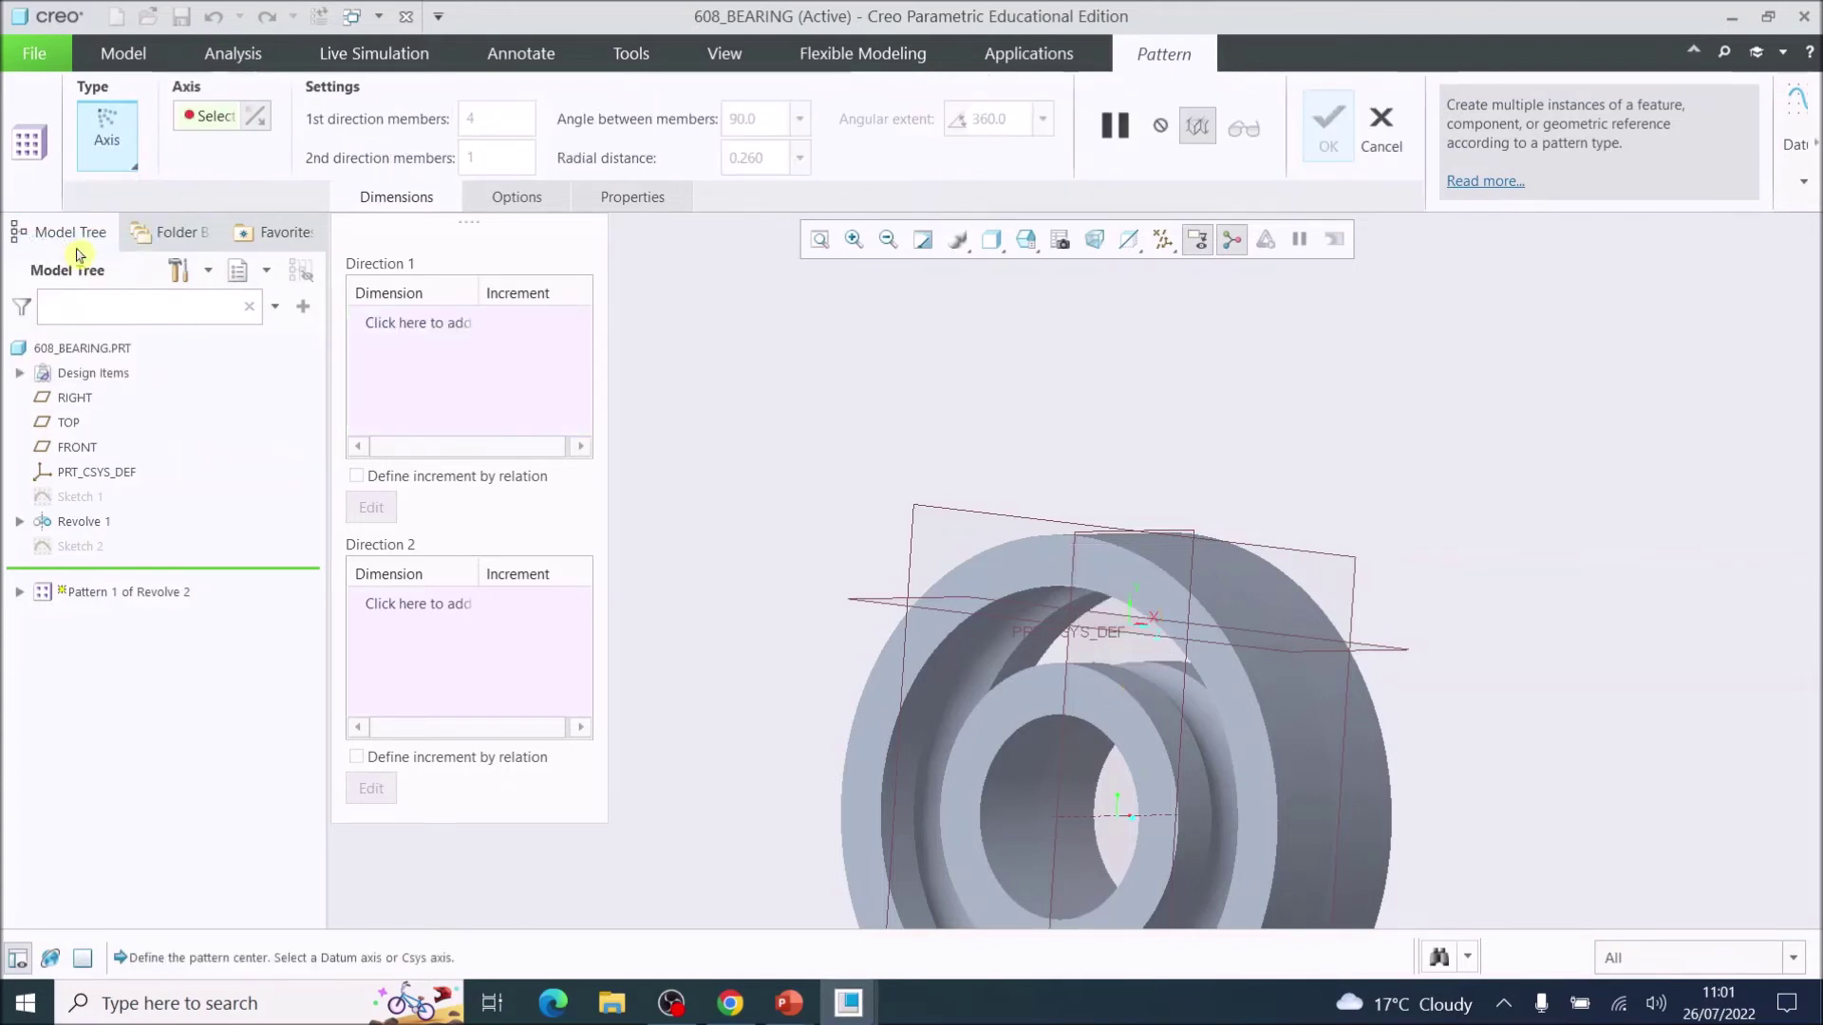
pyautogui.click(1086, 816)
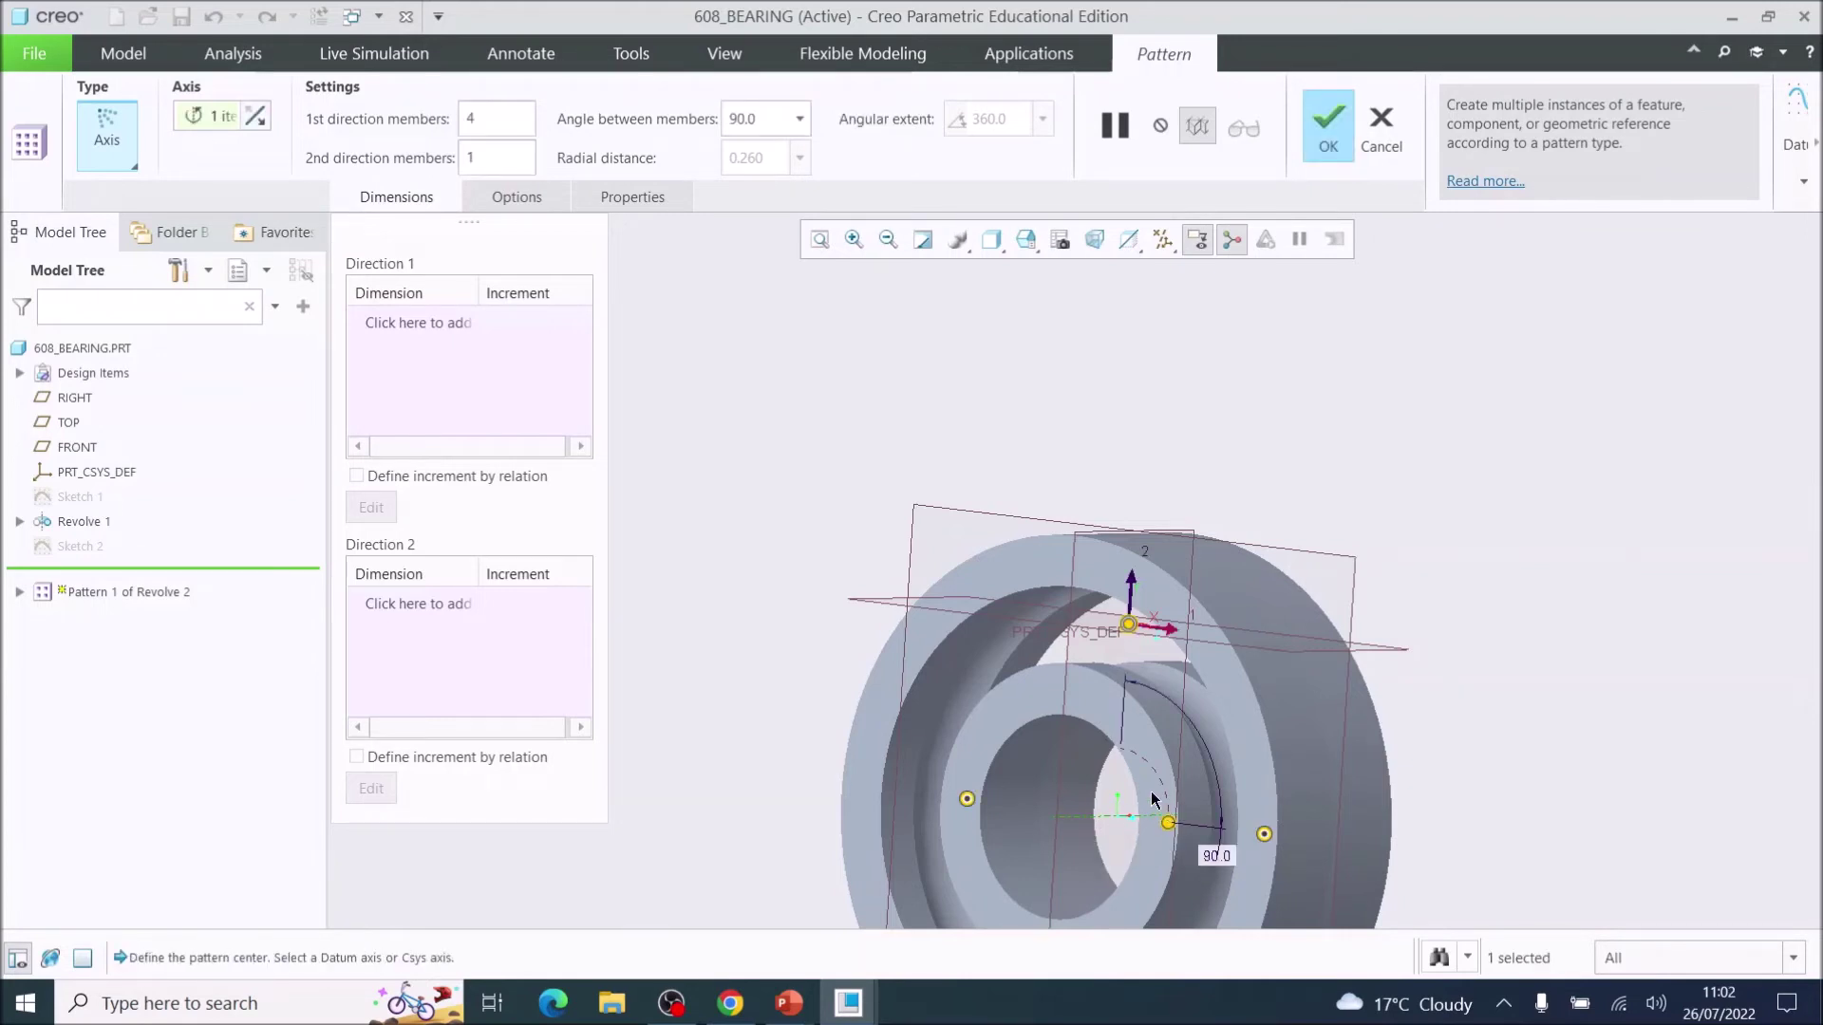
pyautogui.click(819, 239)
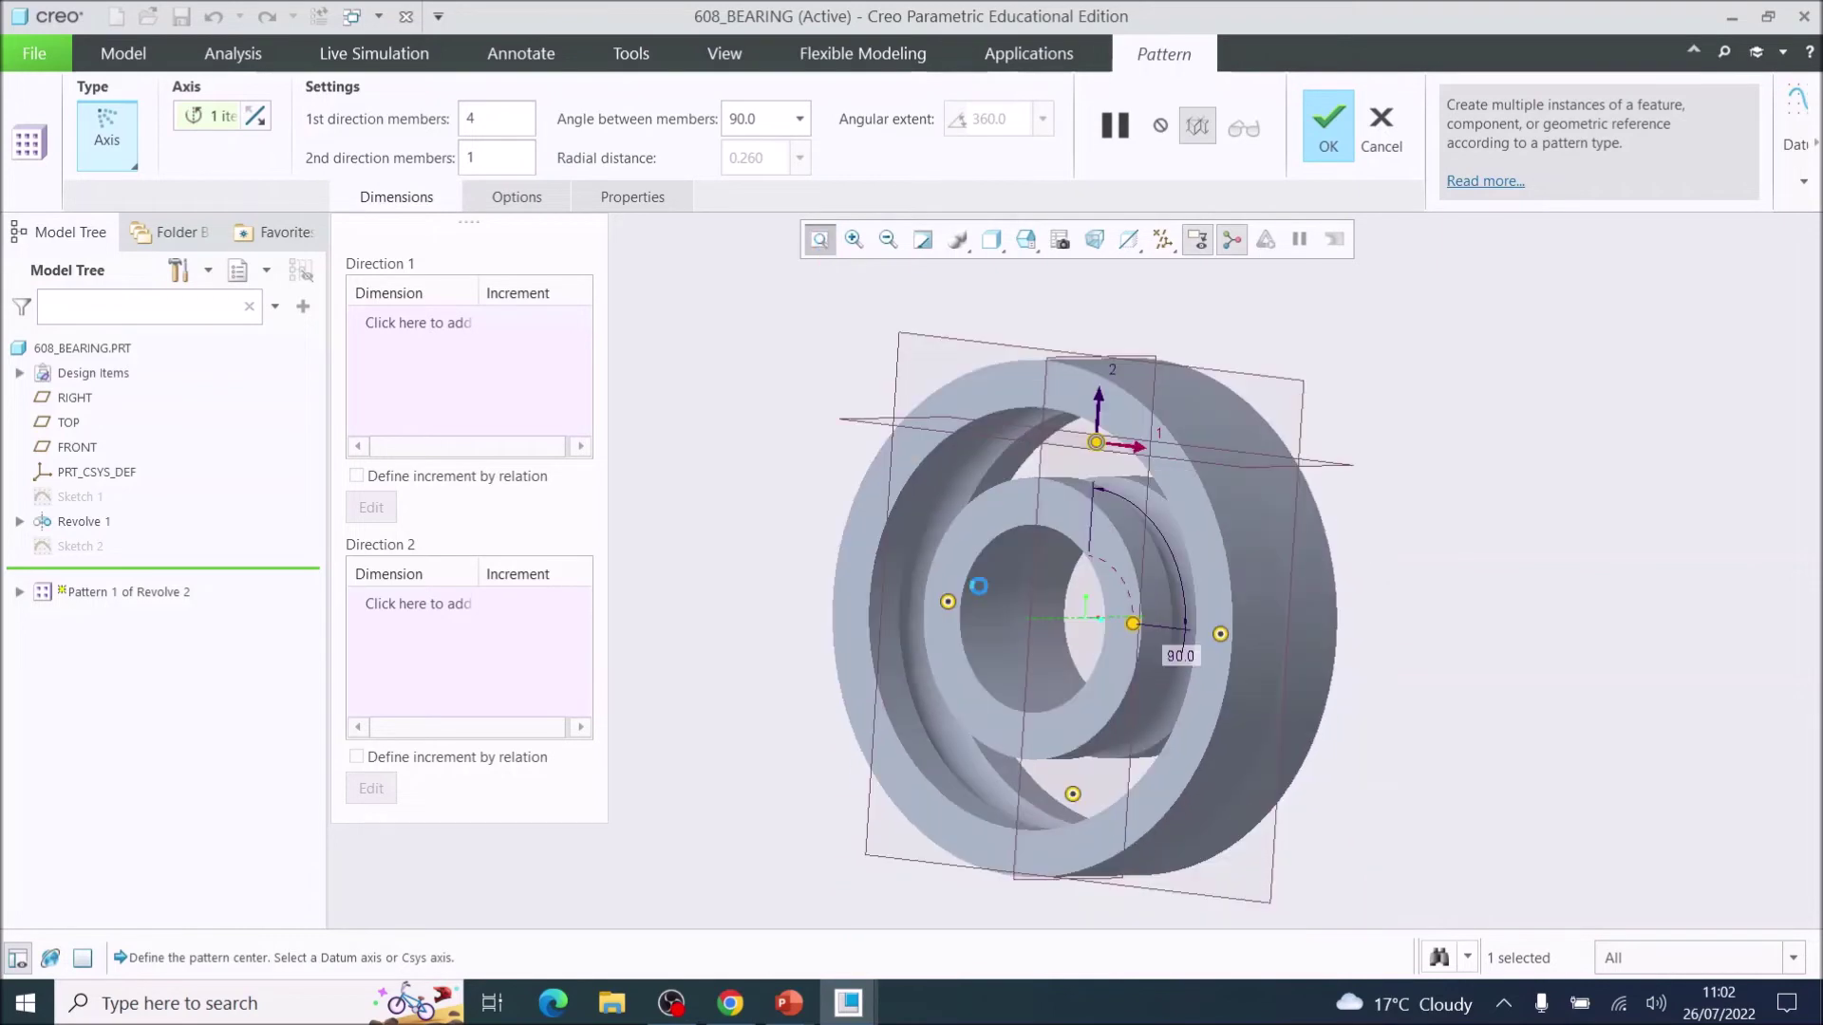
pyautogui.moveTo(1159, 712); pyautogui.dragTo(1235, 703, button='middle')
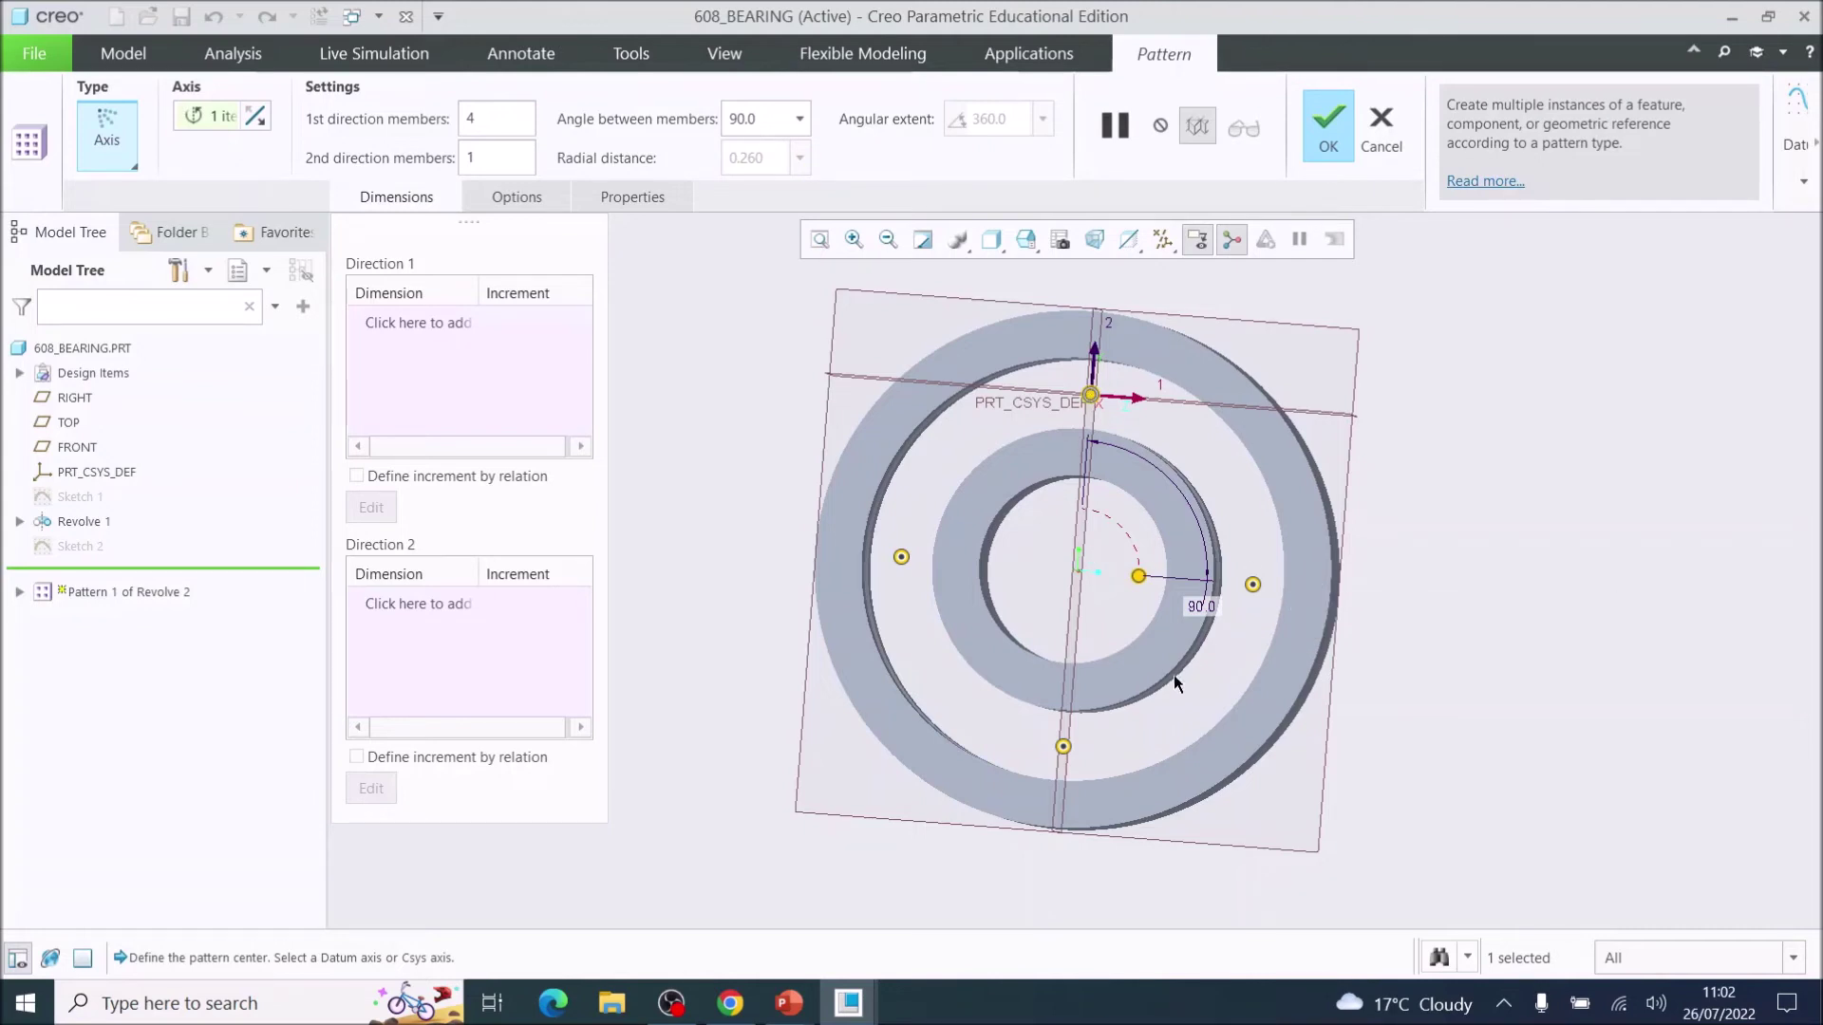
# Step: Reduce the pattern's angle between members to 31° and set the first direction members to 12
pyautogui.moveTo(1139, 576); pyautogui.dragTo(1113, 534)
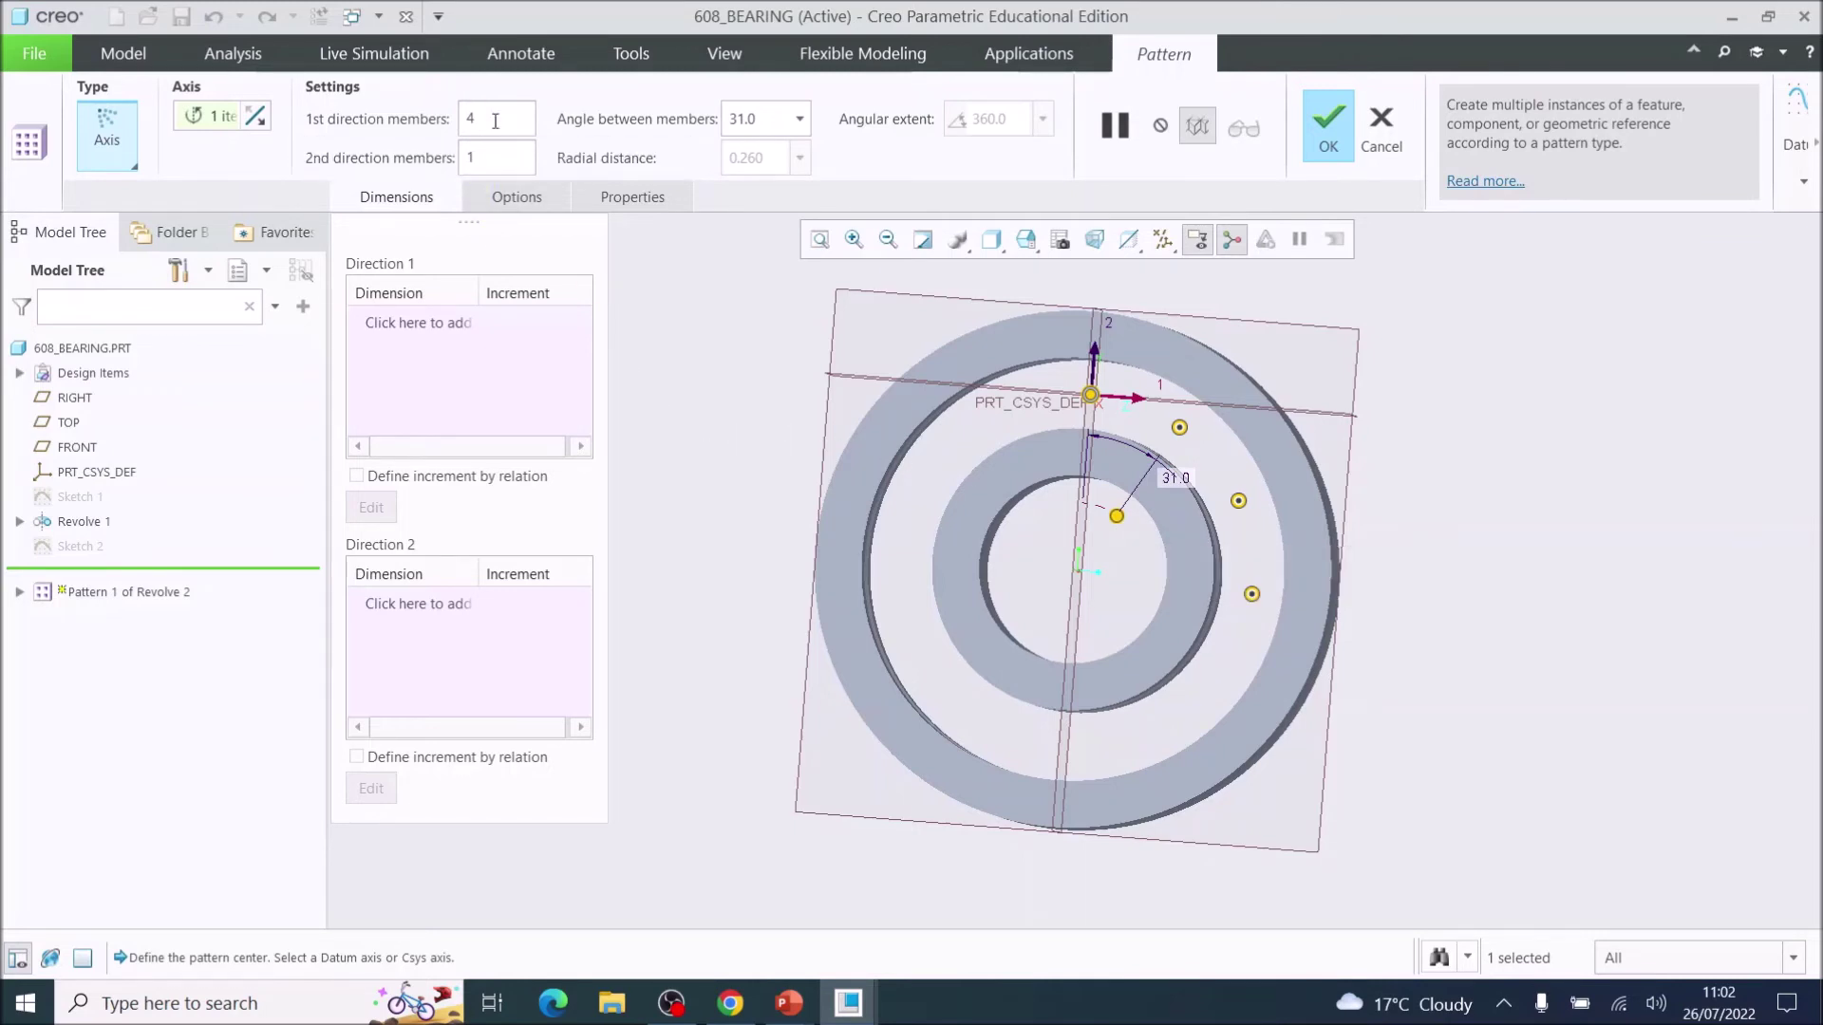
pyautogui.moveTo(477, 120); pyautogui.dragTo(460, 120)
pyautogui.write('112')
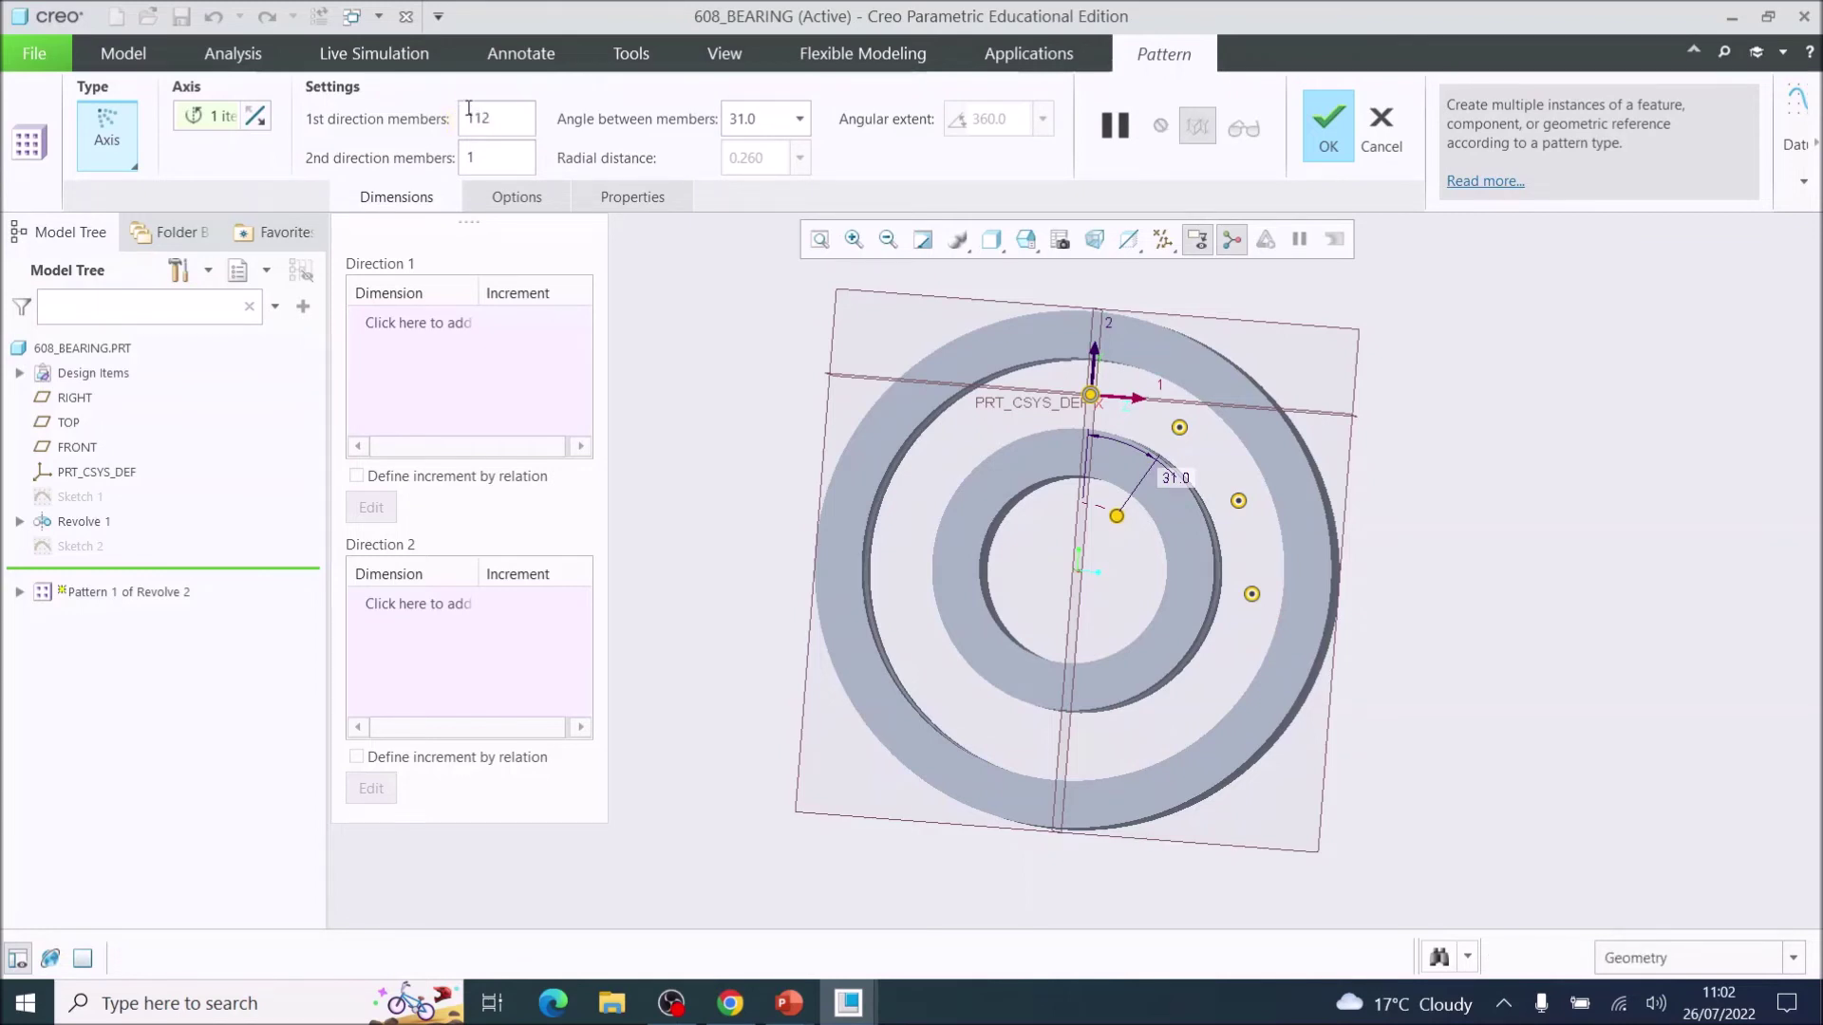
pyautogui.press('Return')
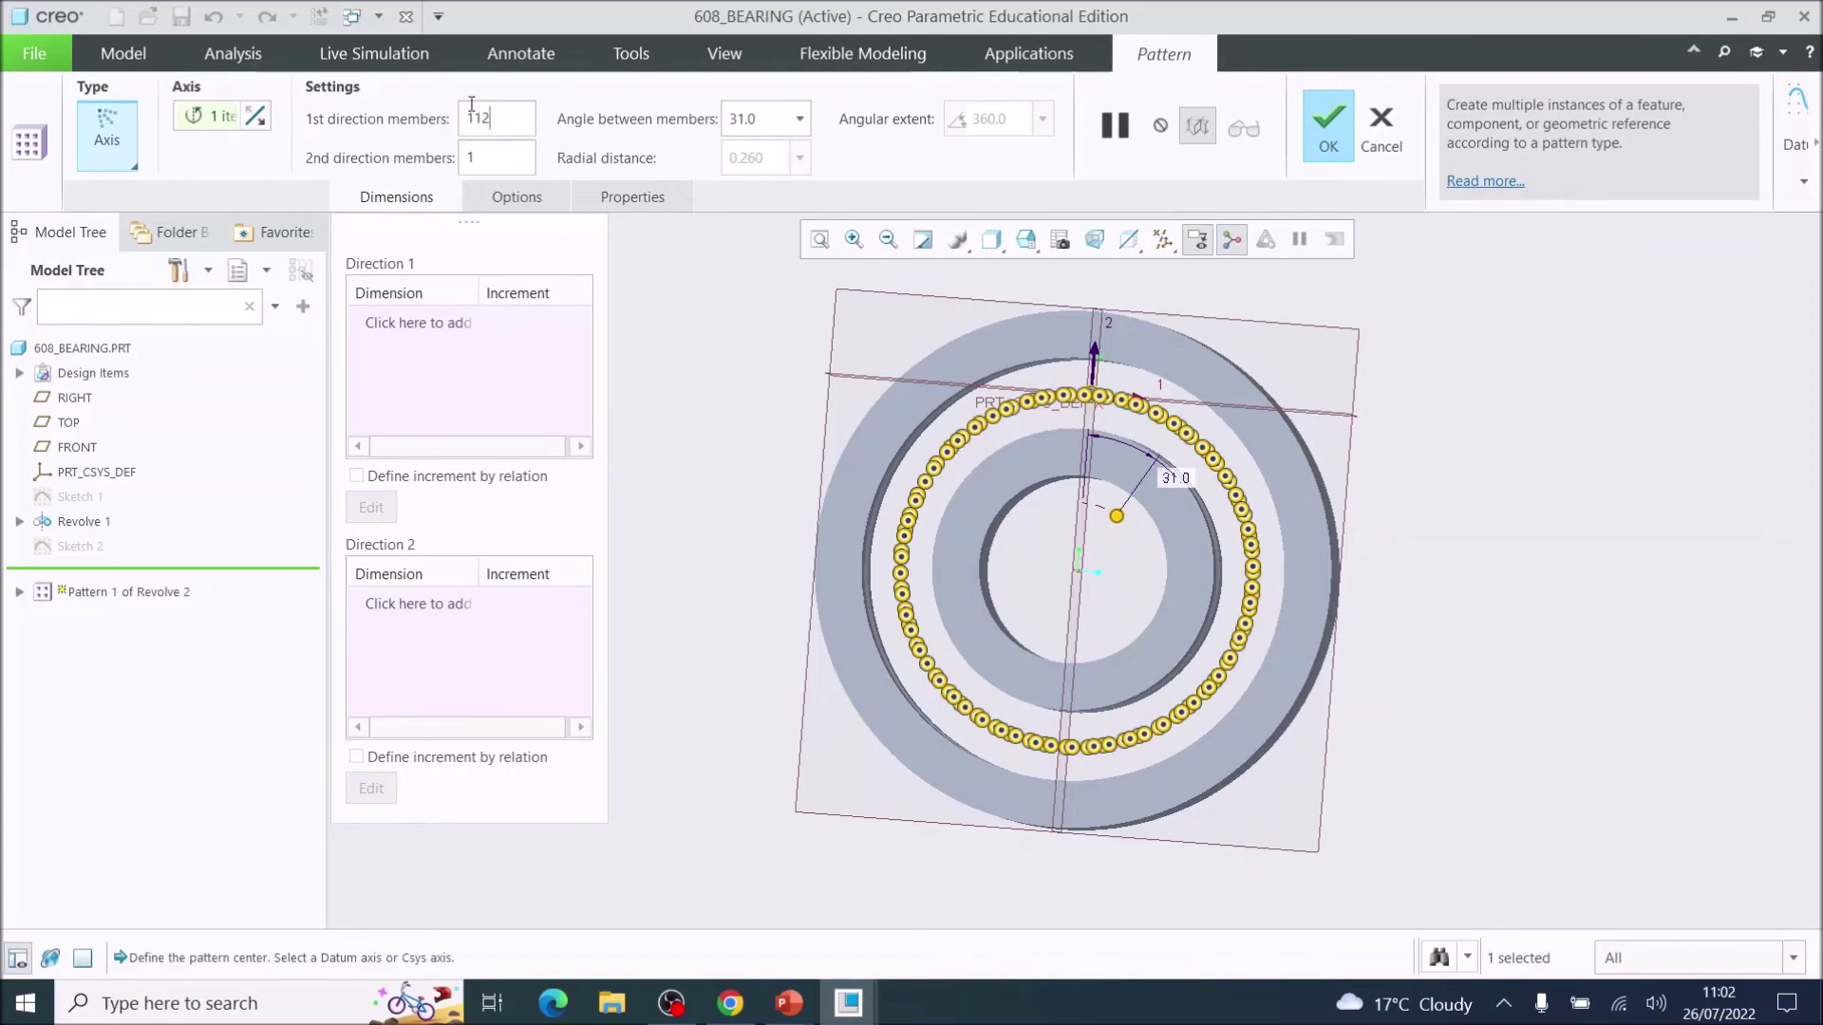
pyautogui.press('BackSpace')
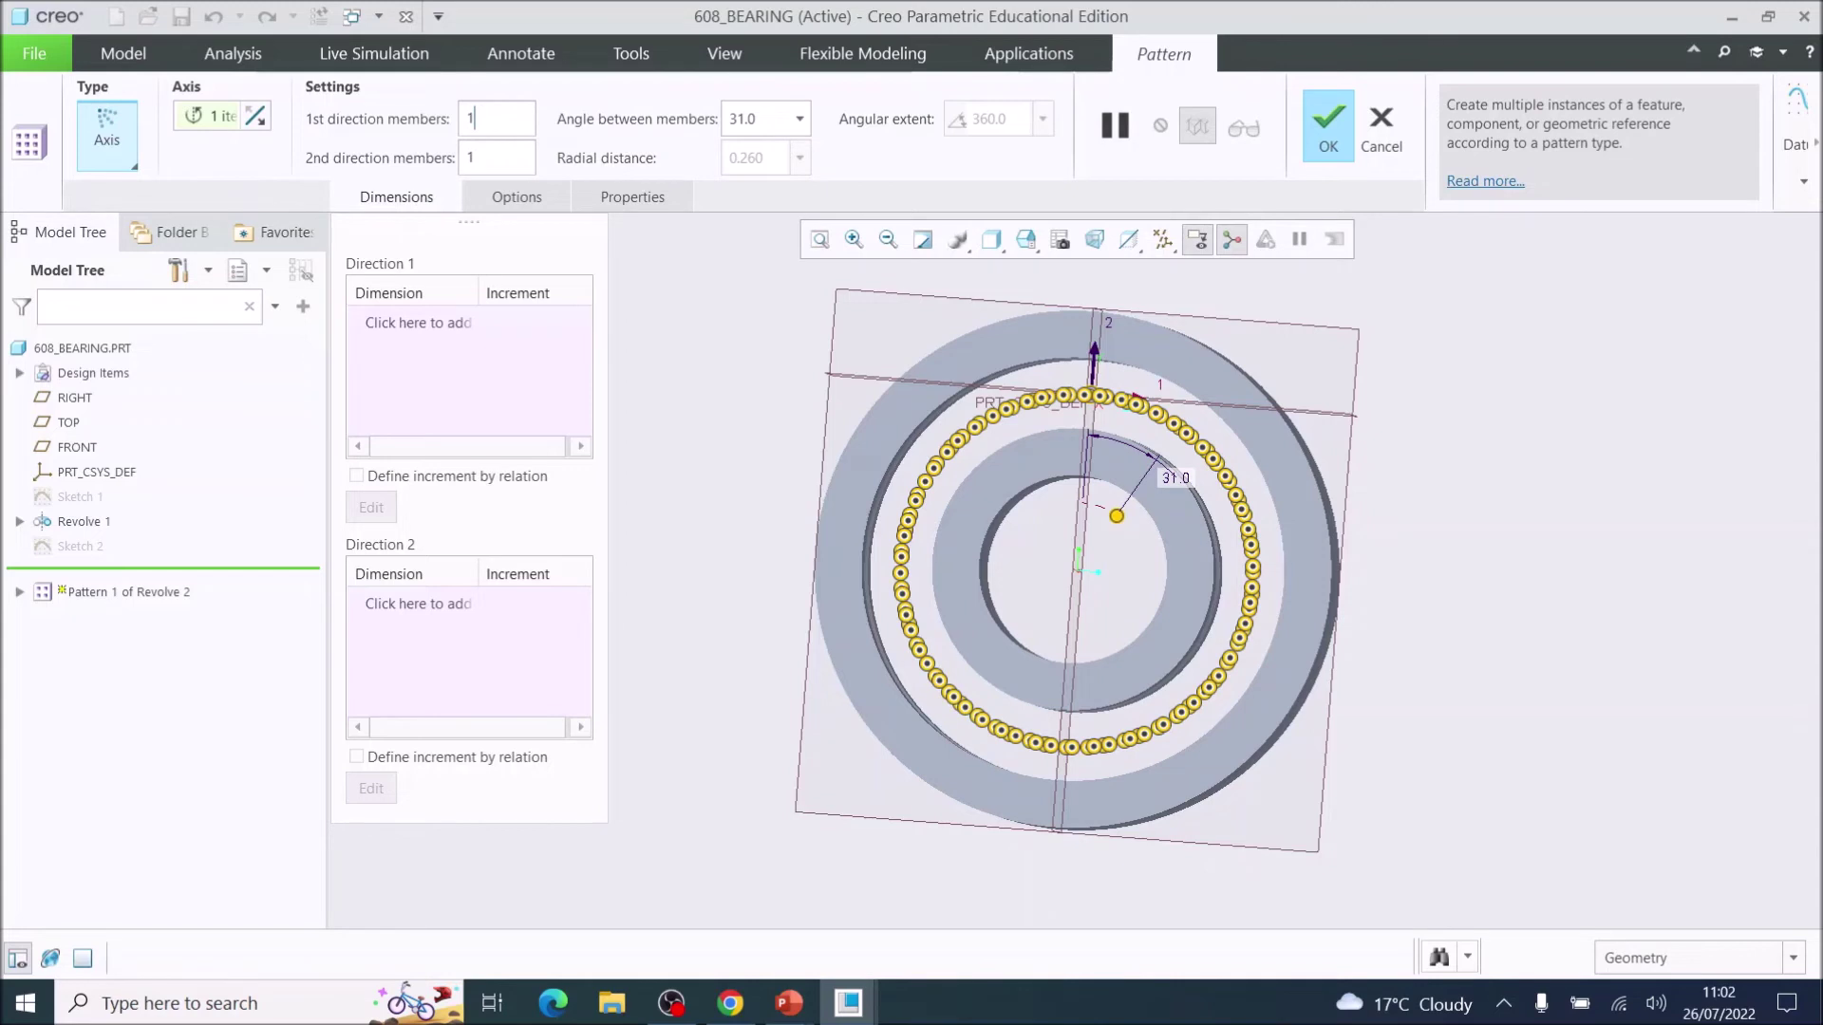
pyautogui.press('Return')
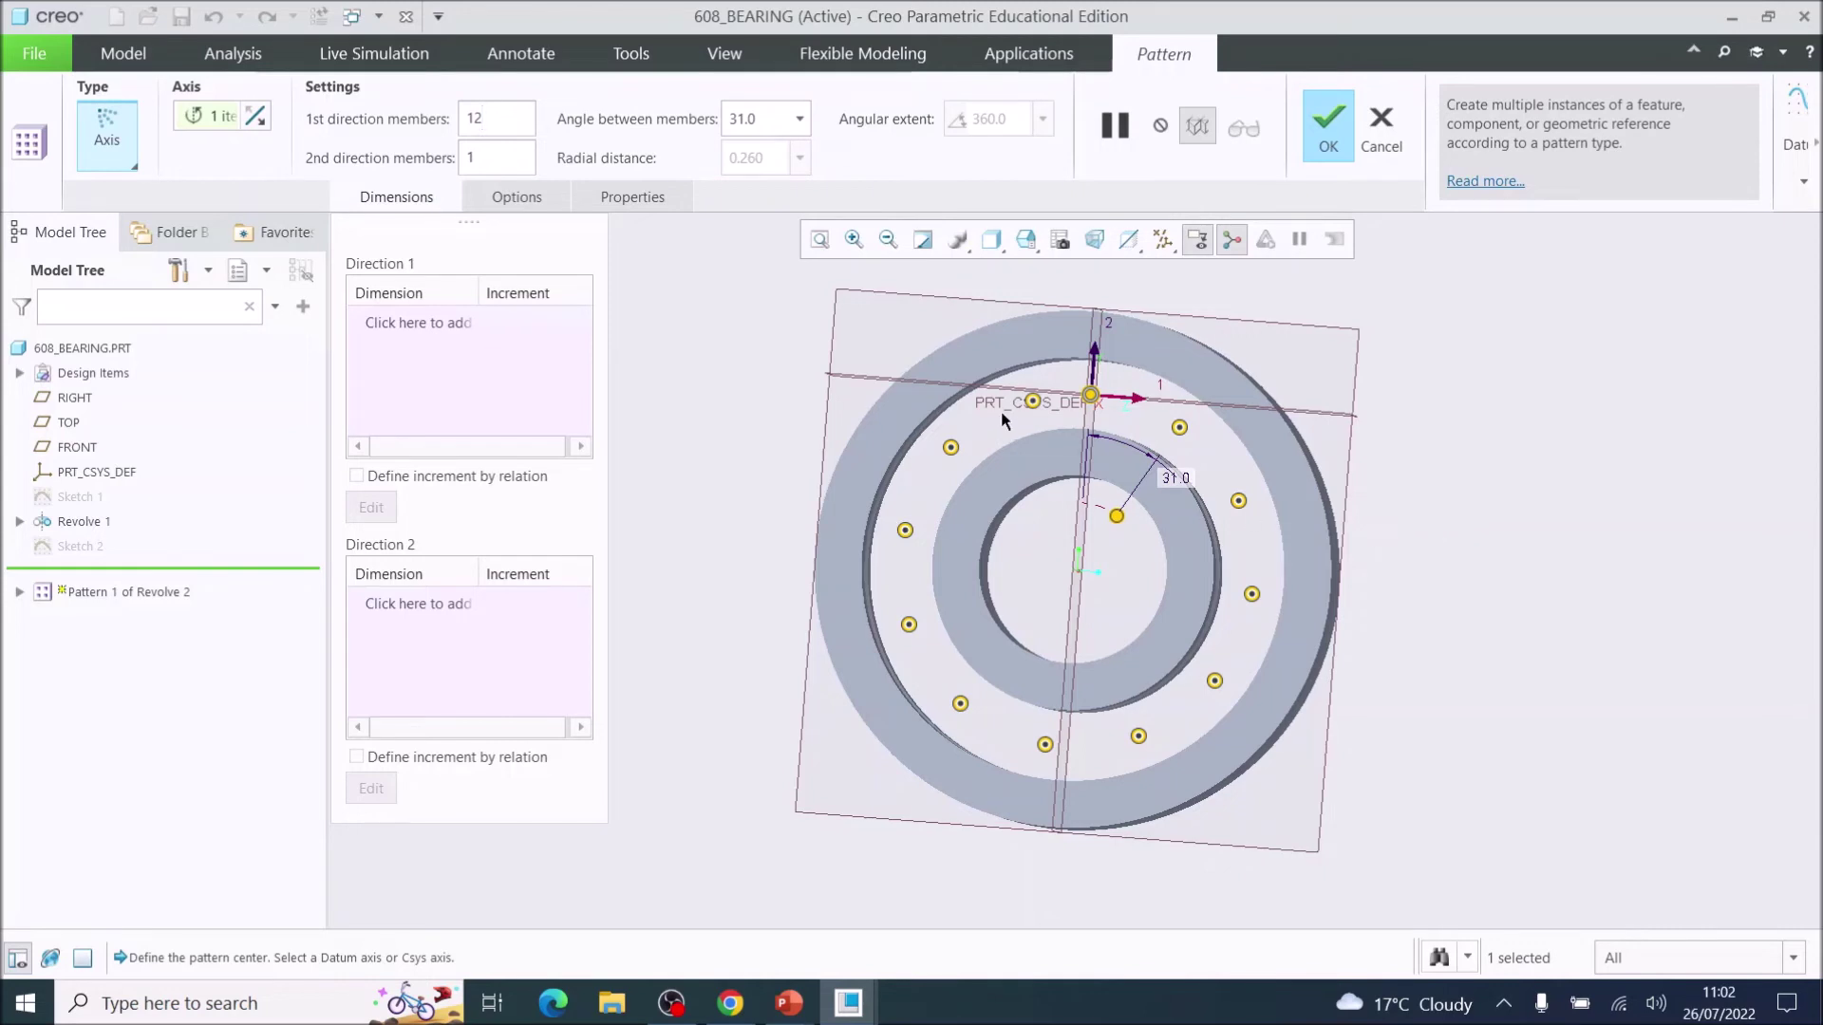
# Step: Set the angle between the patterned balls to 30° and complete the pattern
pyautogui.moveTo(1116, 516); pyautogui.dragTo(1128, 512)
pyautogui.moveTo(1131, 509); pyautogui.dragTo(1130, 512)
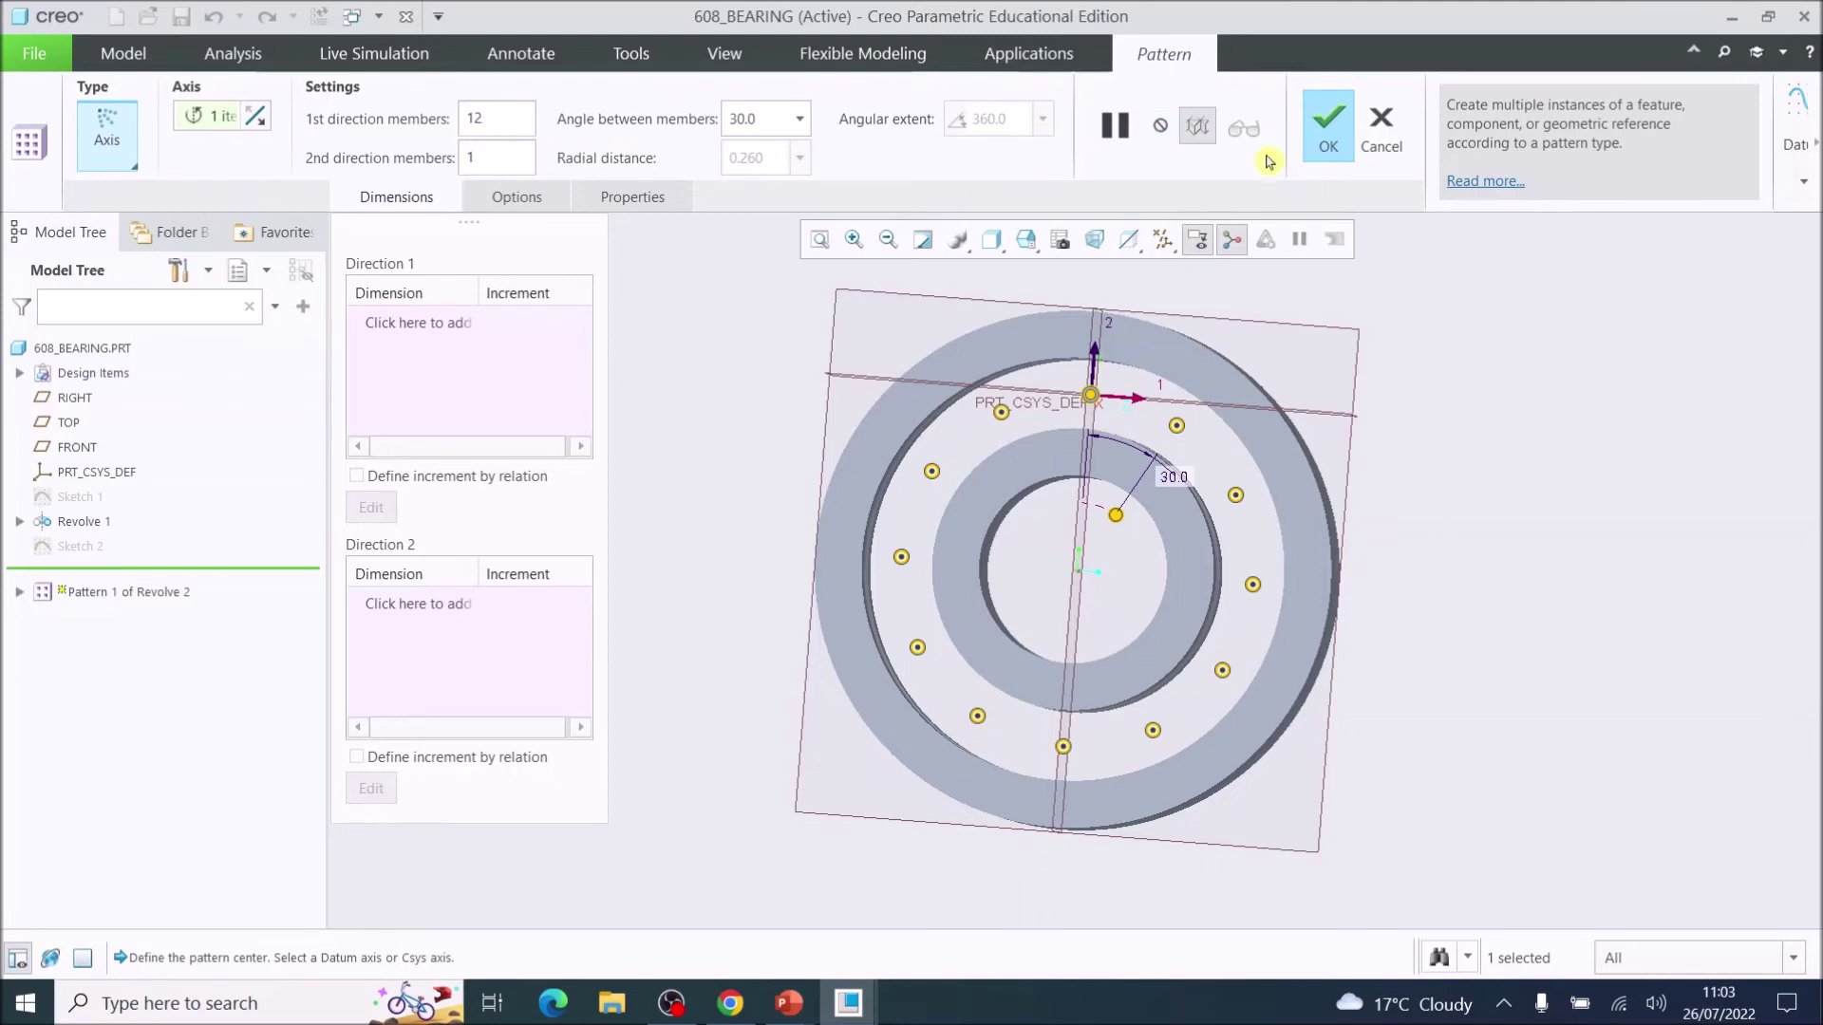
pyautogui.click(1330, 129)
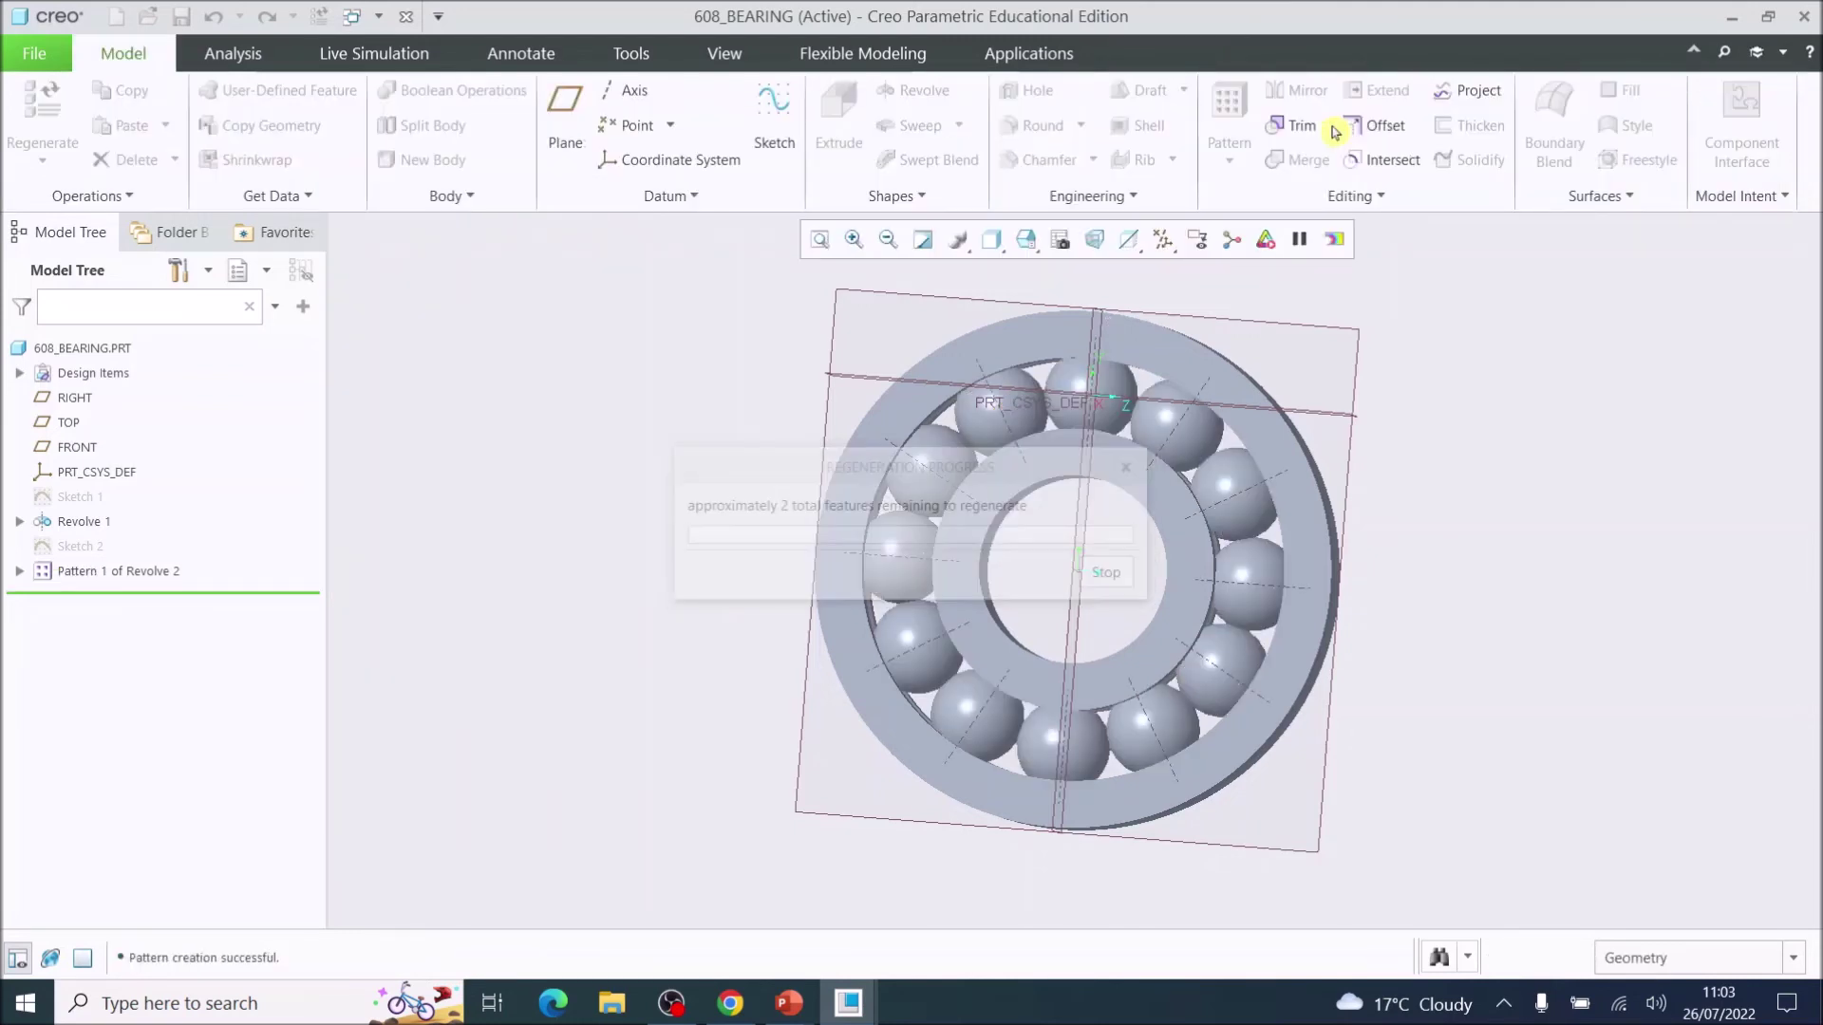
pyautogui.moveTo(1234, 570)
pyautogui.mouseDown(button='middle')
pyautogui.moveTo(909, 617)
pyautogui.moveTo(1310, 622)
pyautogui.moveTo(1196, 625)
pyautogui.mouseUp(button='middle')
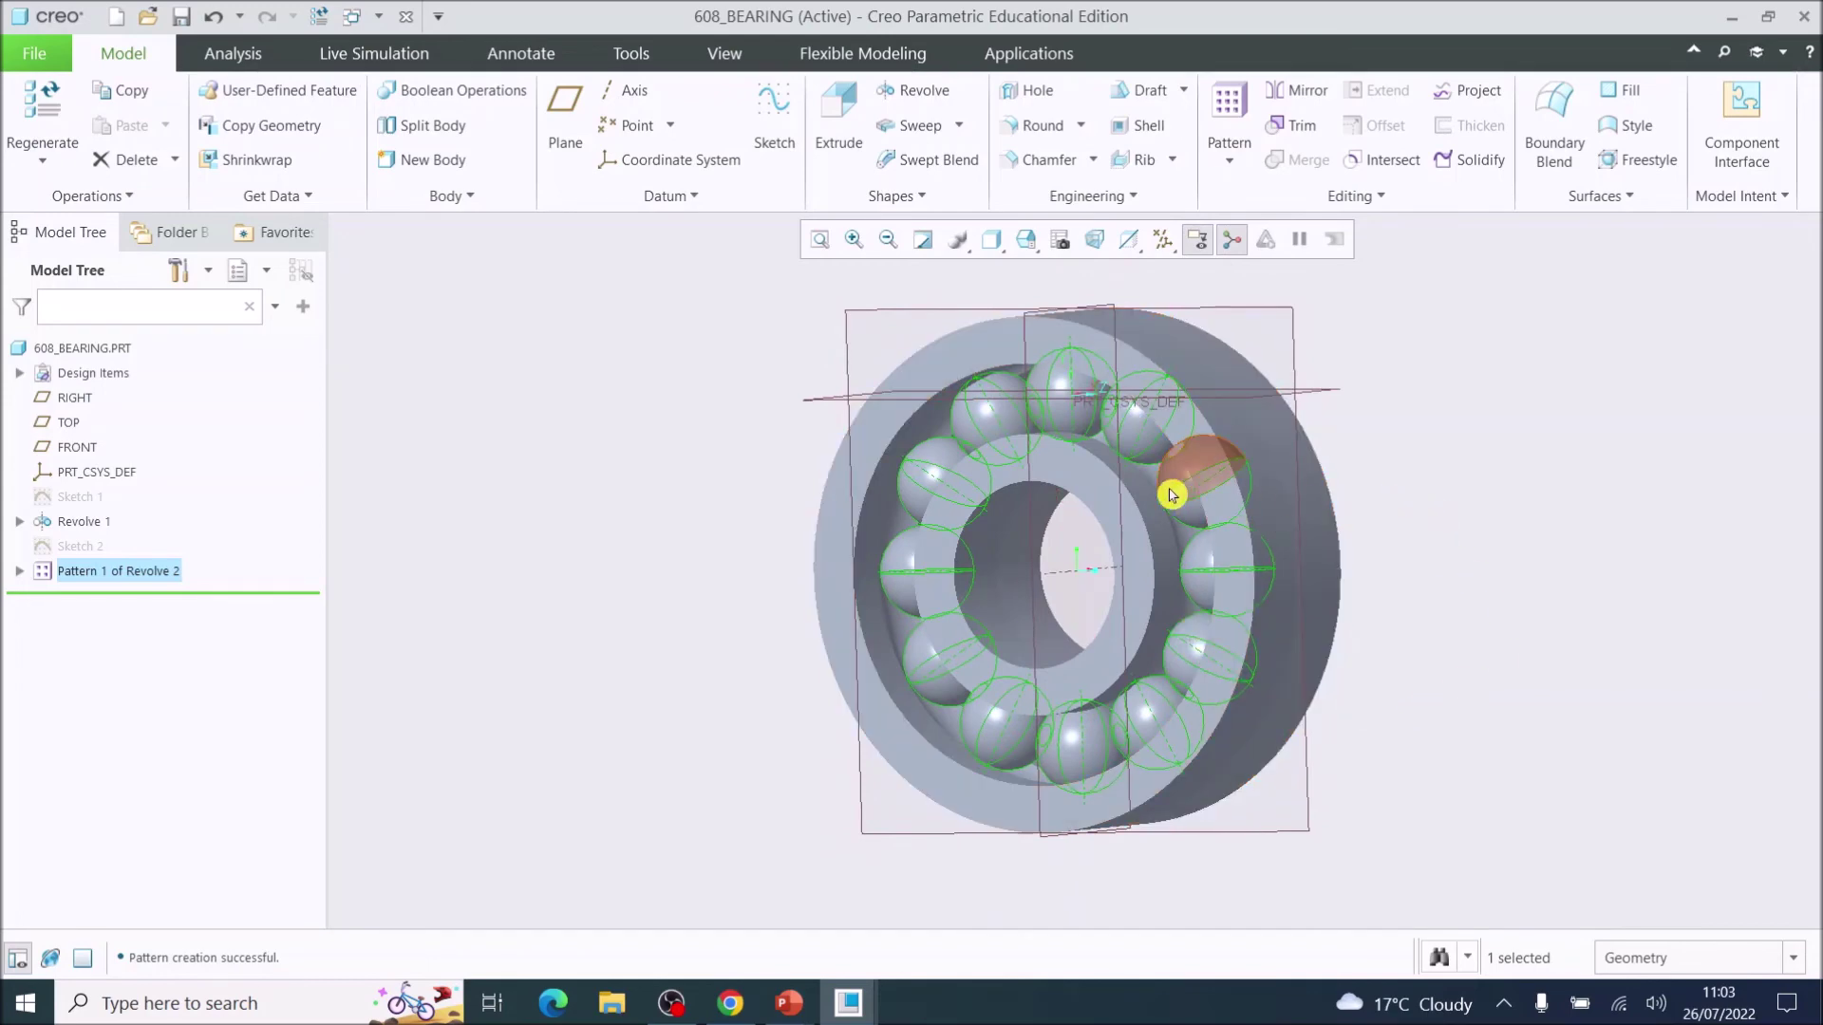
# Step: Start a Round on the outer ring's outer front edge and set its radius to 0.3
pyautogui.moveTo(1204, 519)
pyautogui.mouseDown(button='middle')
pyautogui.moveTo(839, 641)
pyautogui.moveTo(488, 589)
pyautogui.moveTo(440, 671)
pyautogui.moveTo(424, 611)
pyautogui.moveTo(388, 599)
pyautogui.moveTo(1045, 494)
pyautogui.moveTo(1255, 584)
pyautogui.mouseUp(button='middle')
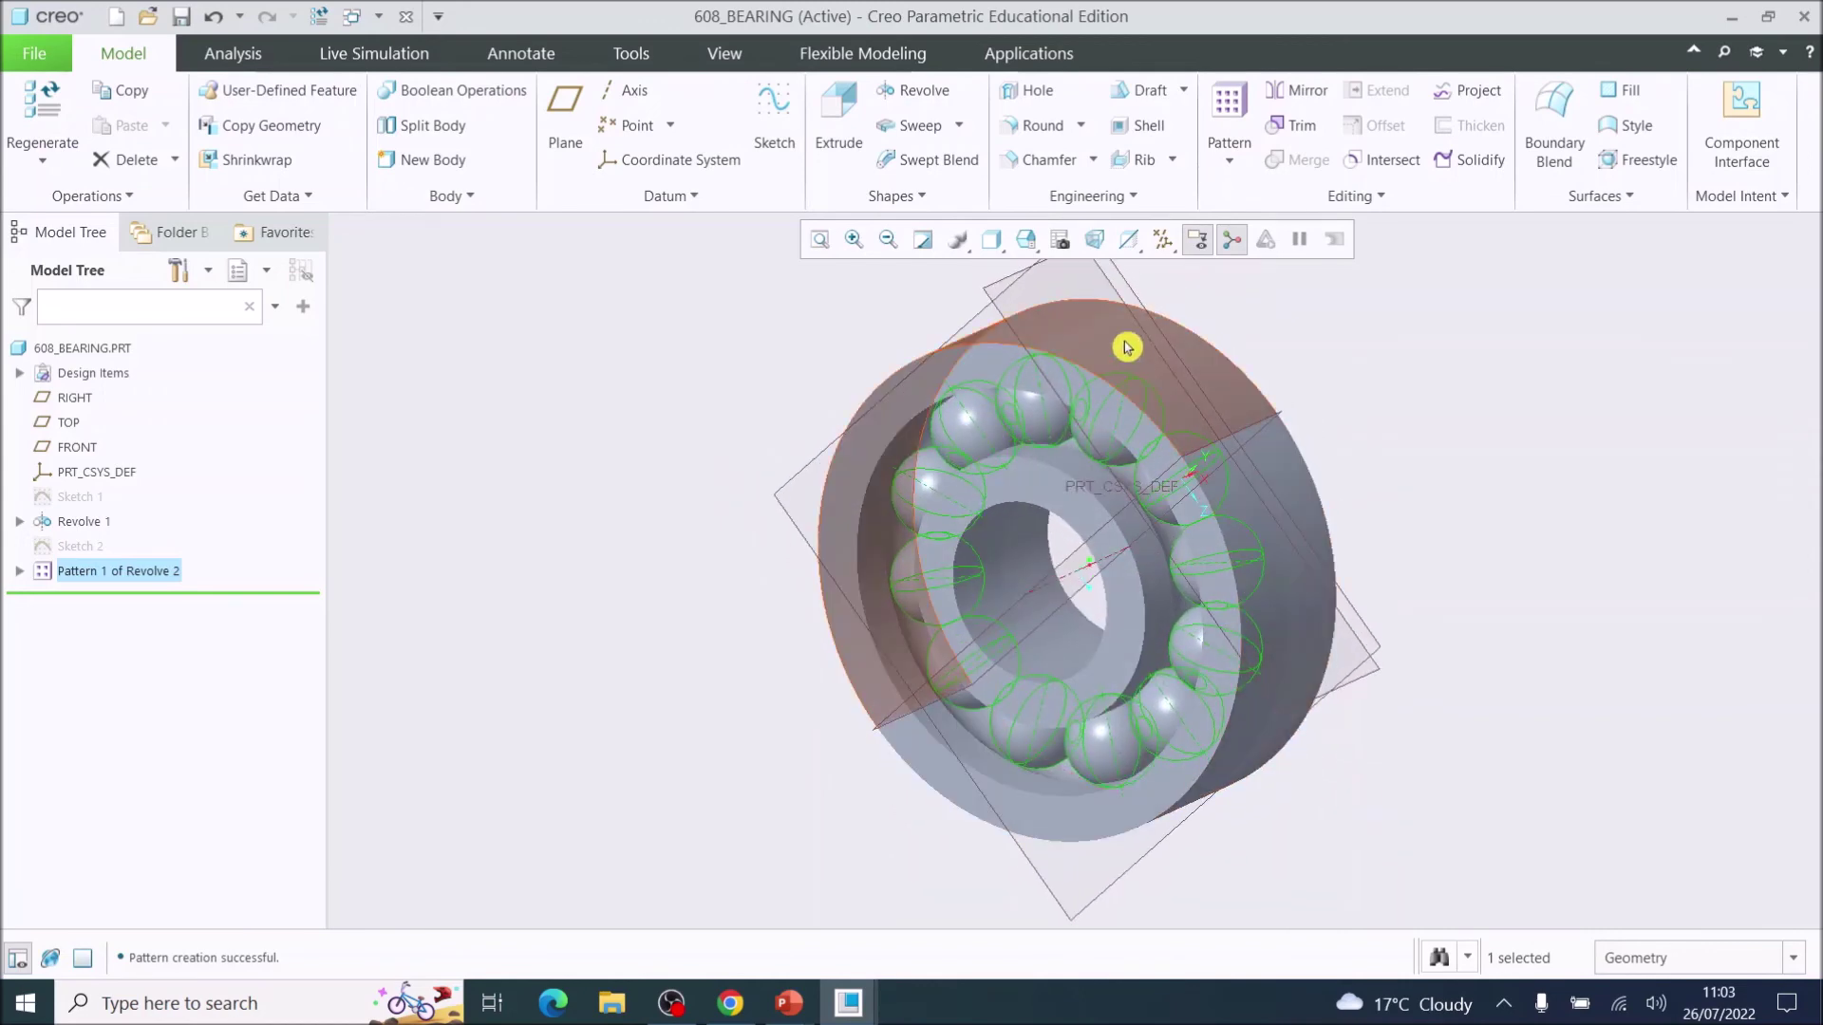
pyautogui.click(1026, 127)
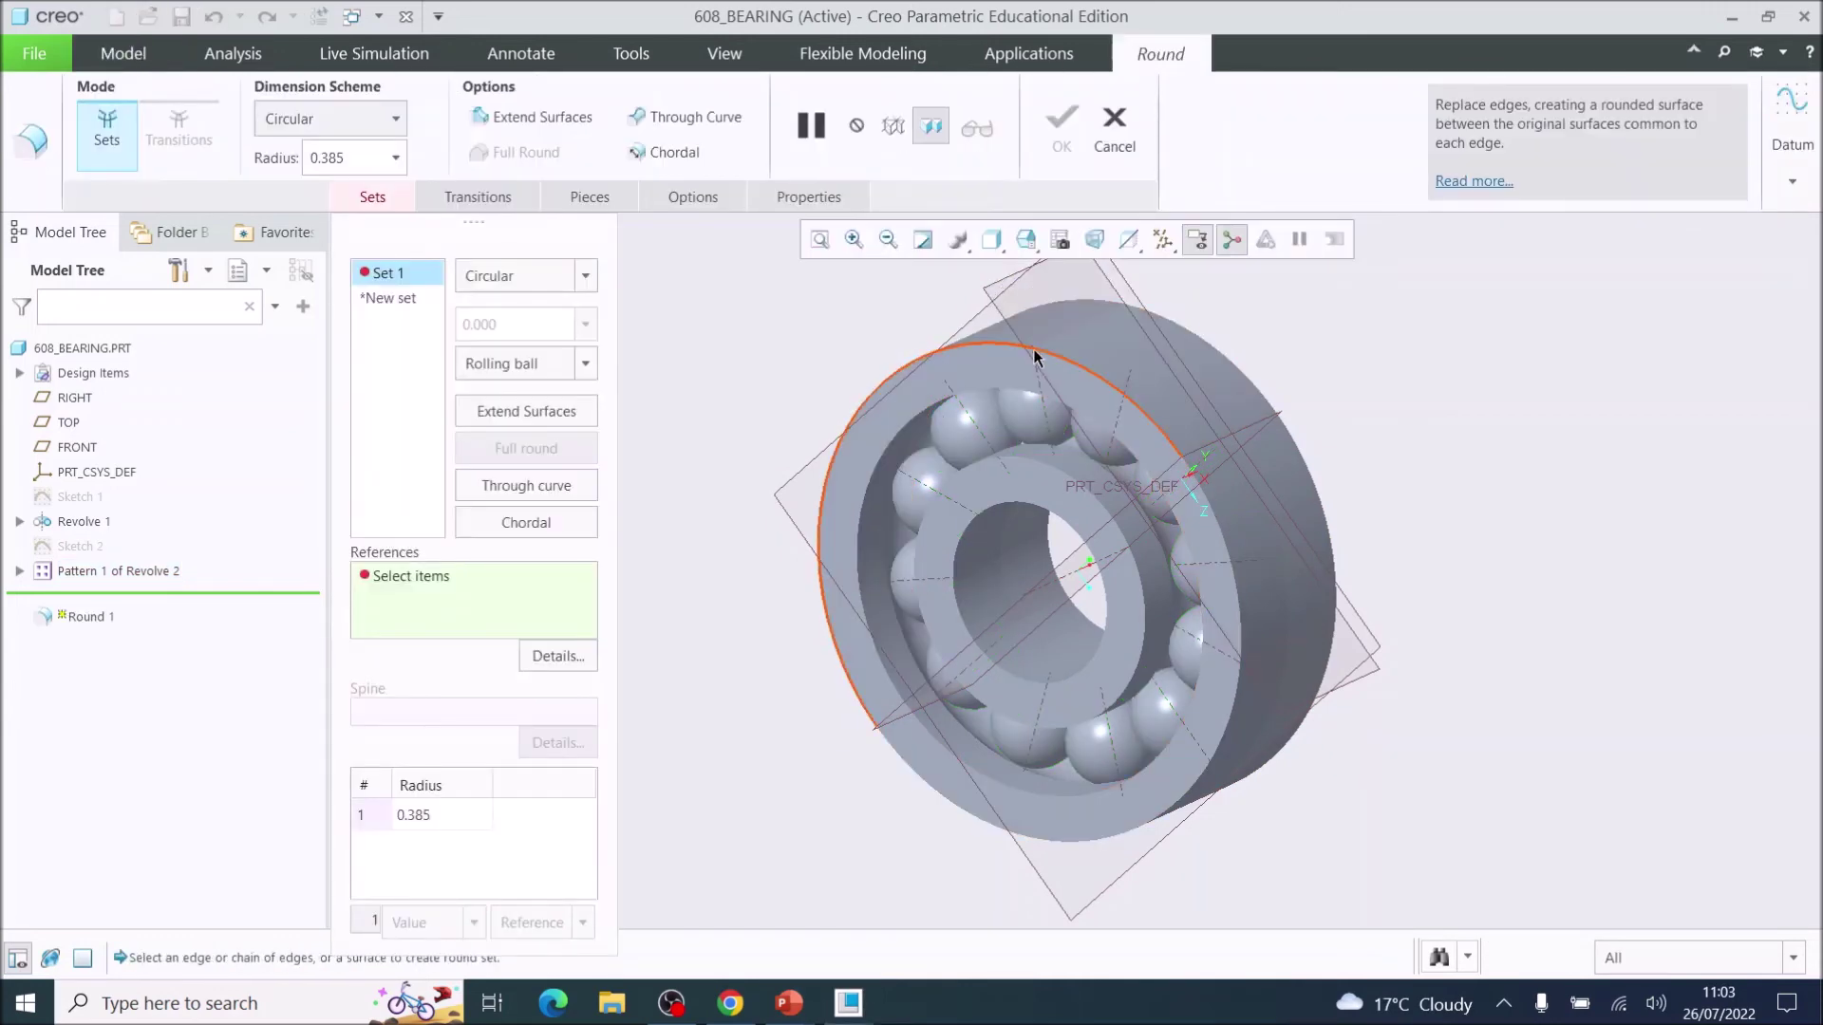
pyautogui.scroll(4, 1037, 357)
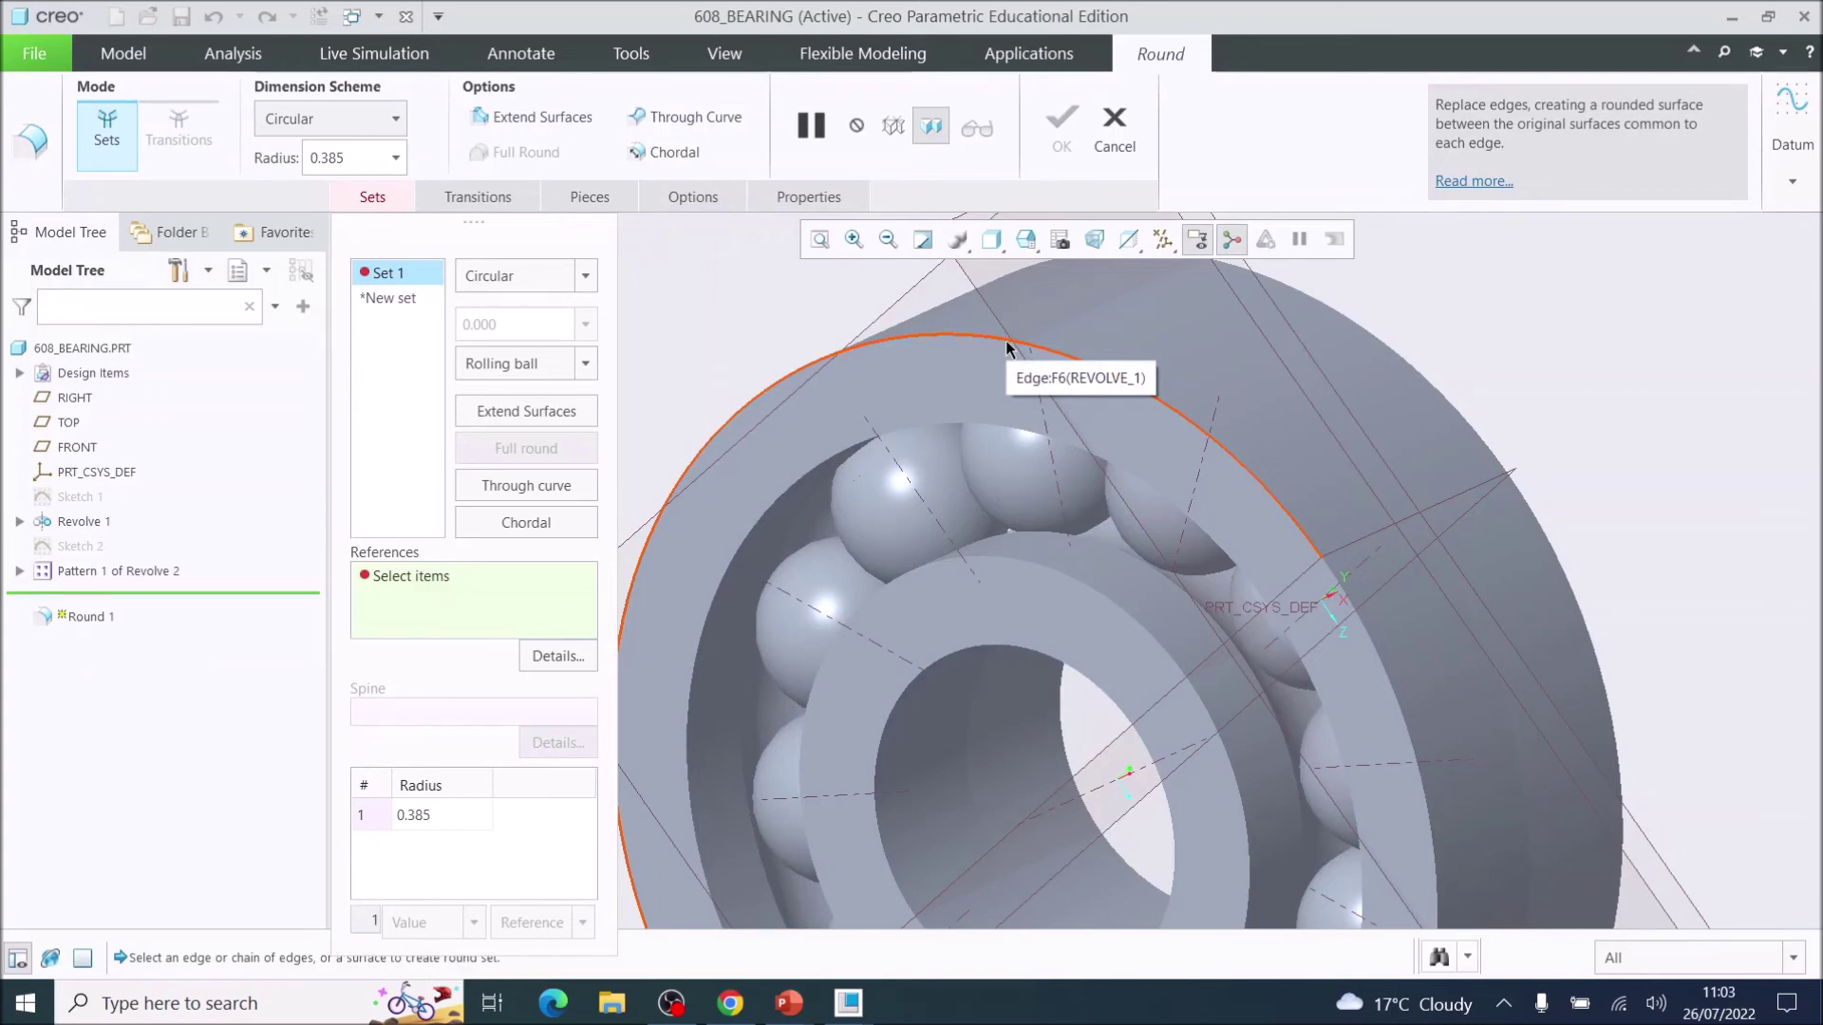
pyautogui.click(1008, 347)
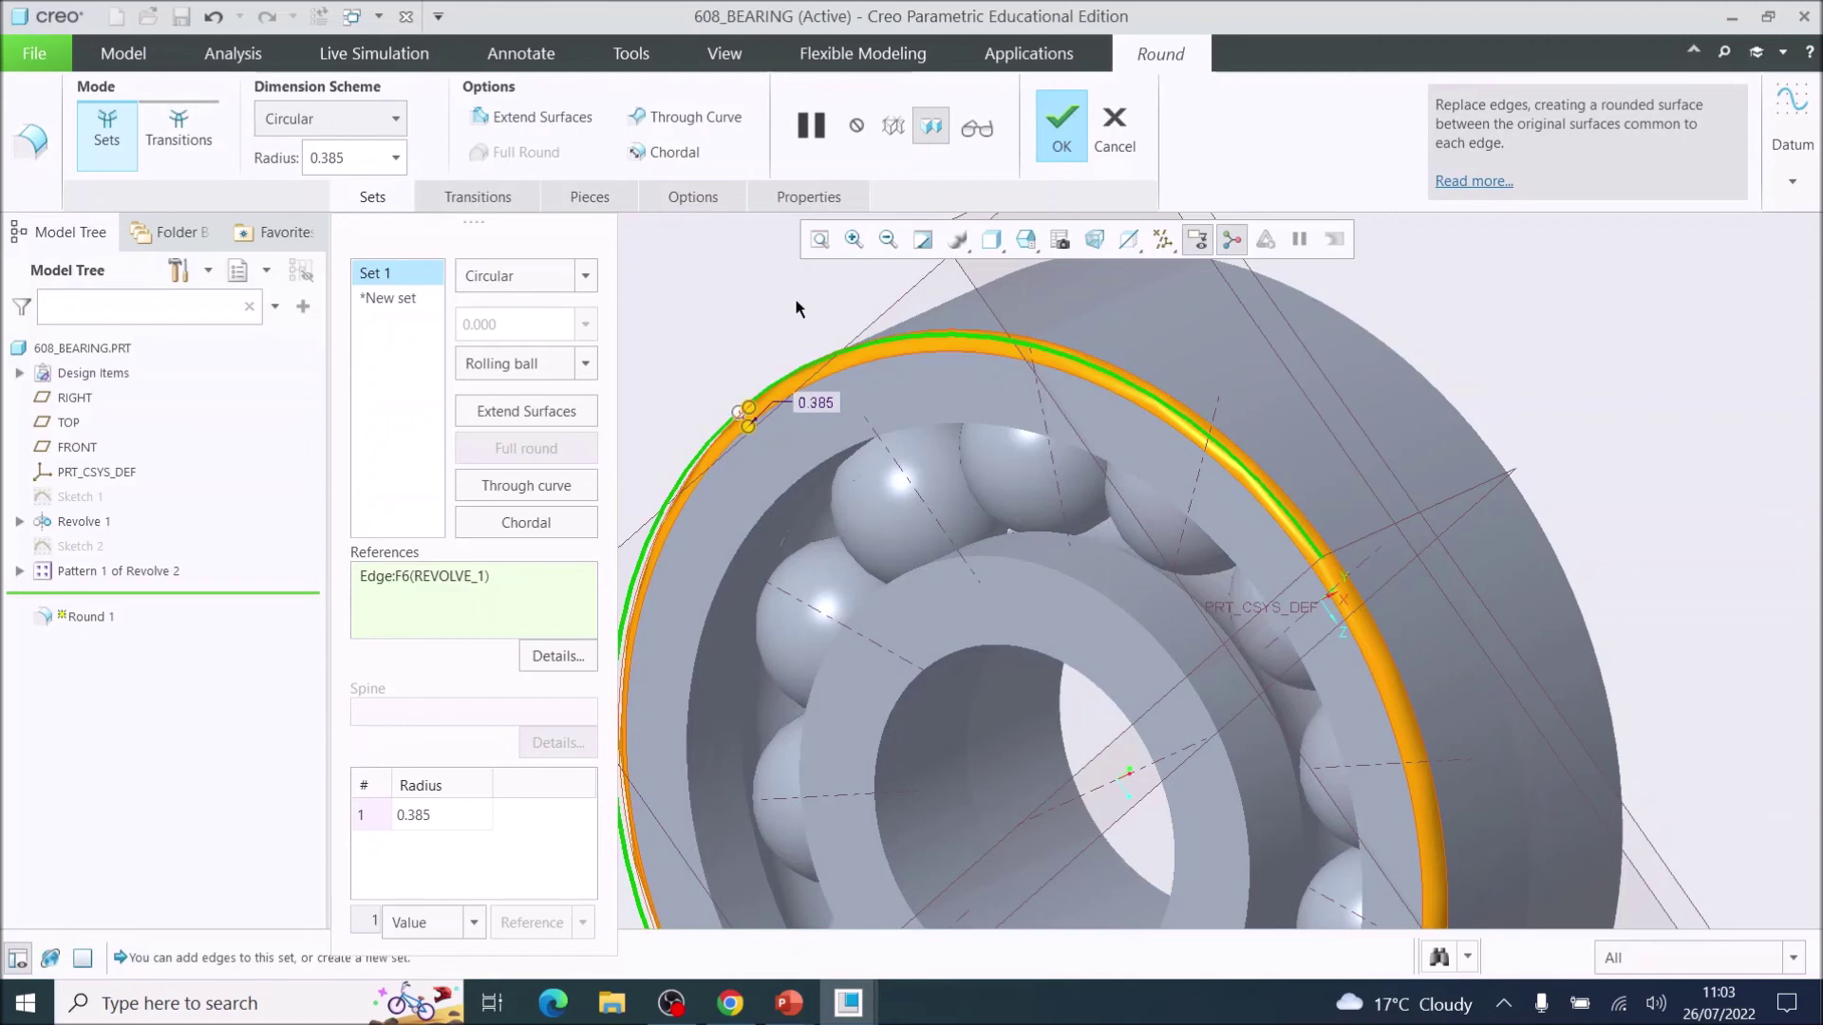
pyautogui.doubleClick(351, 159)
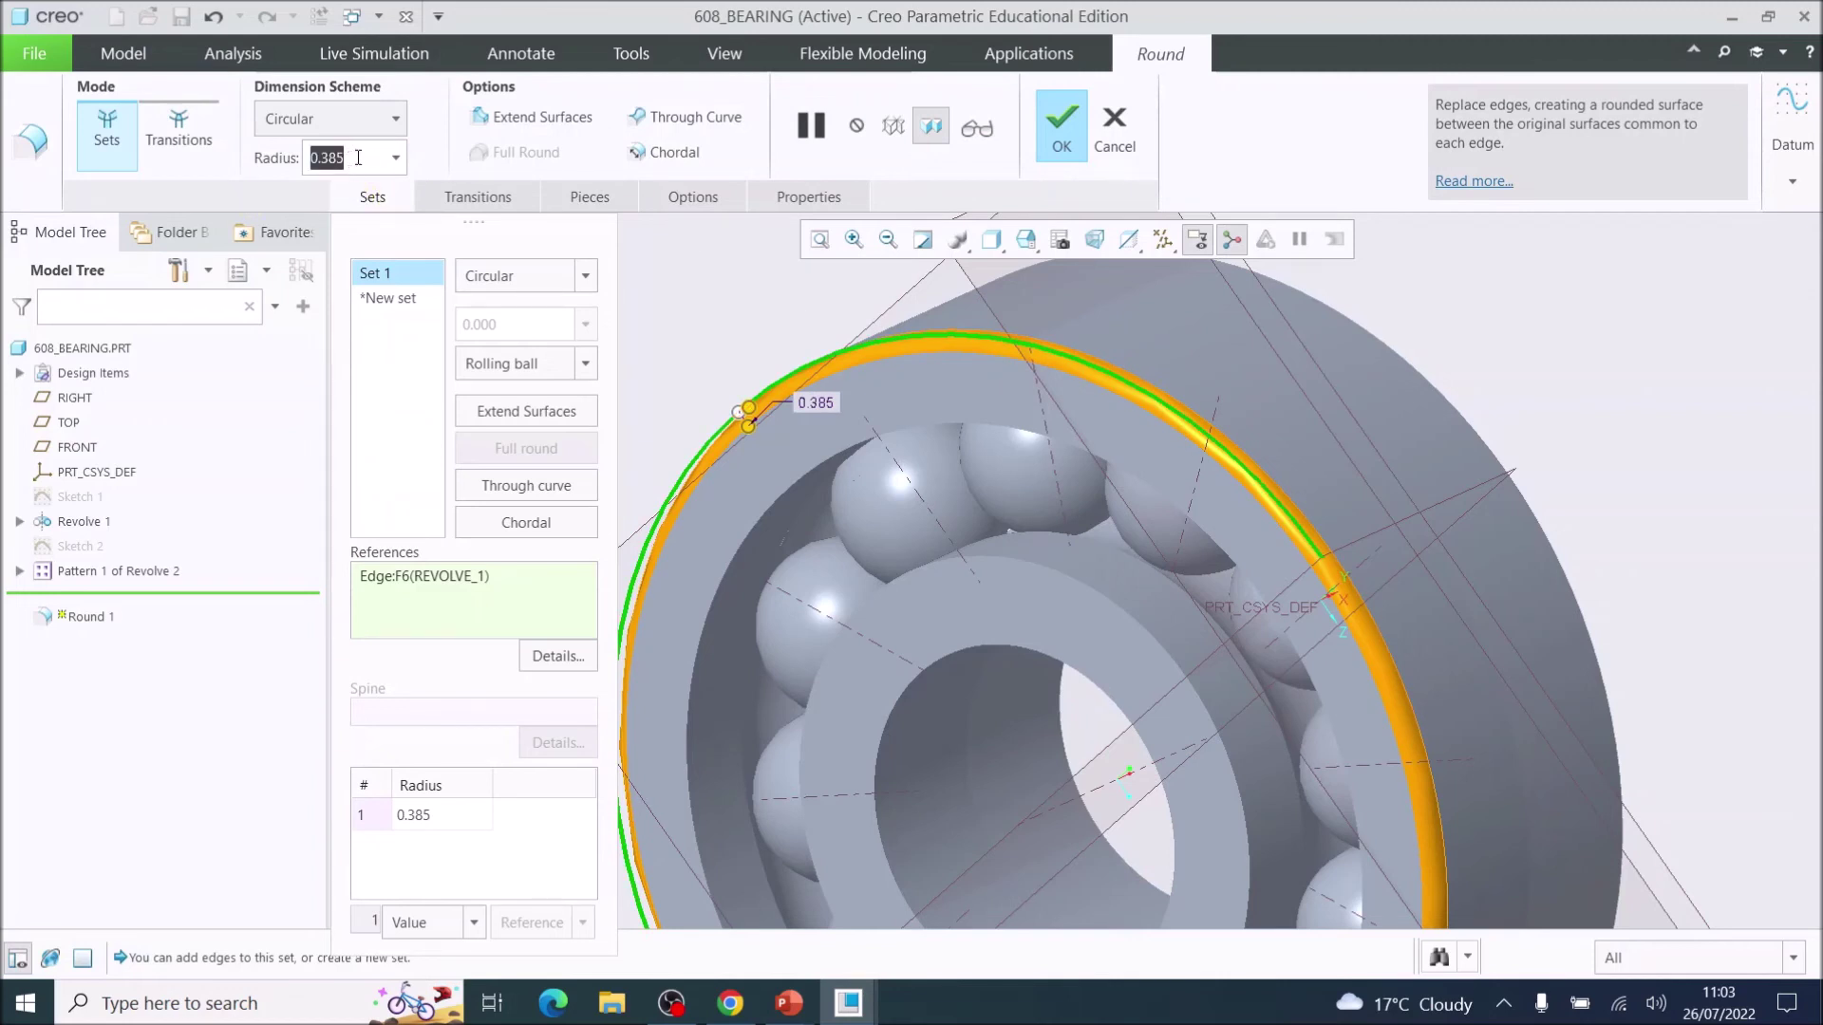
pyautogui.press('BackSpace')
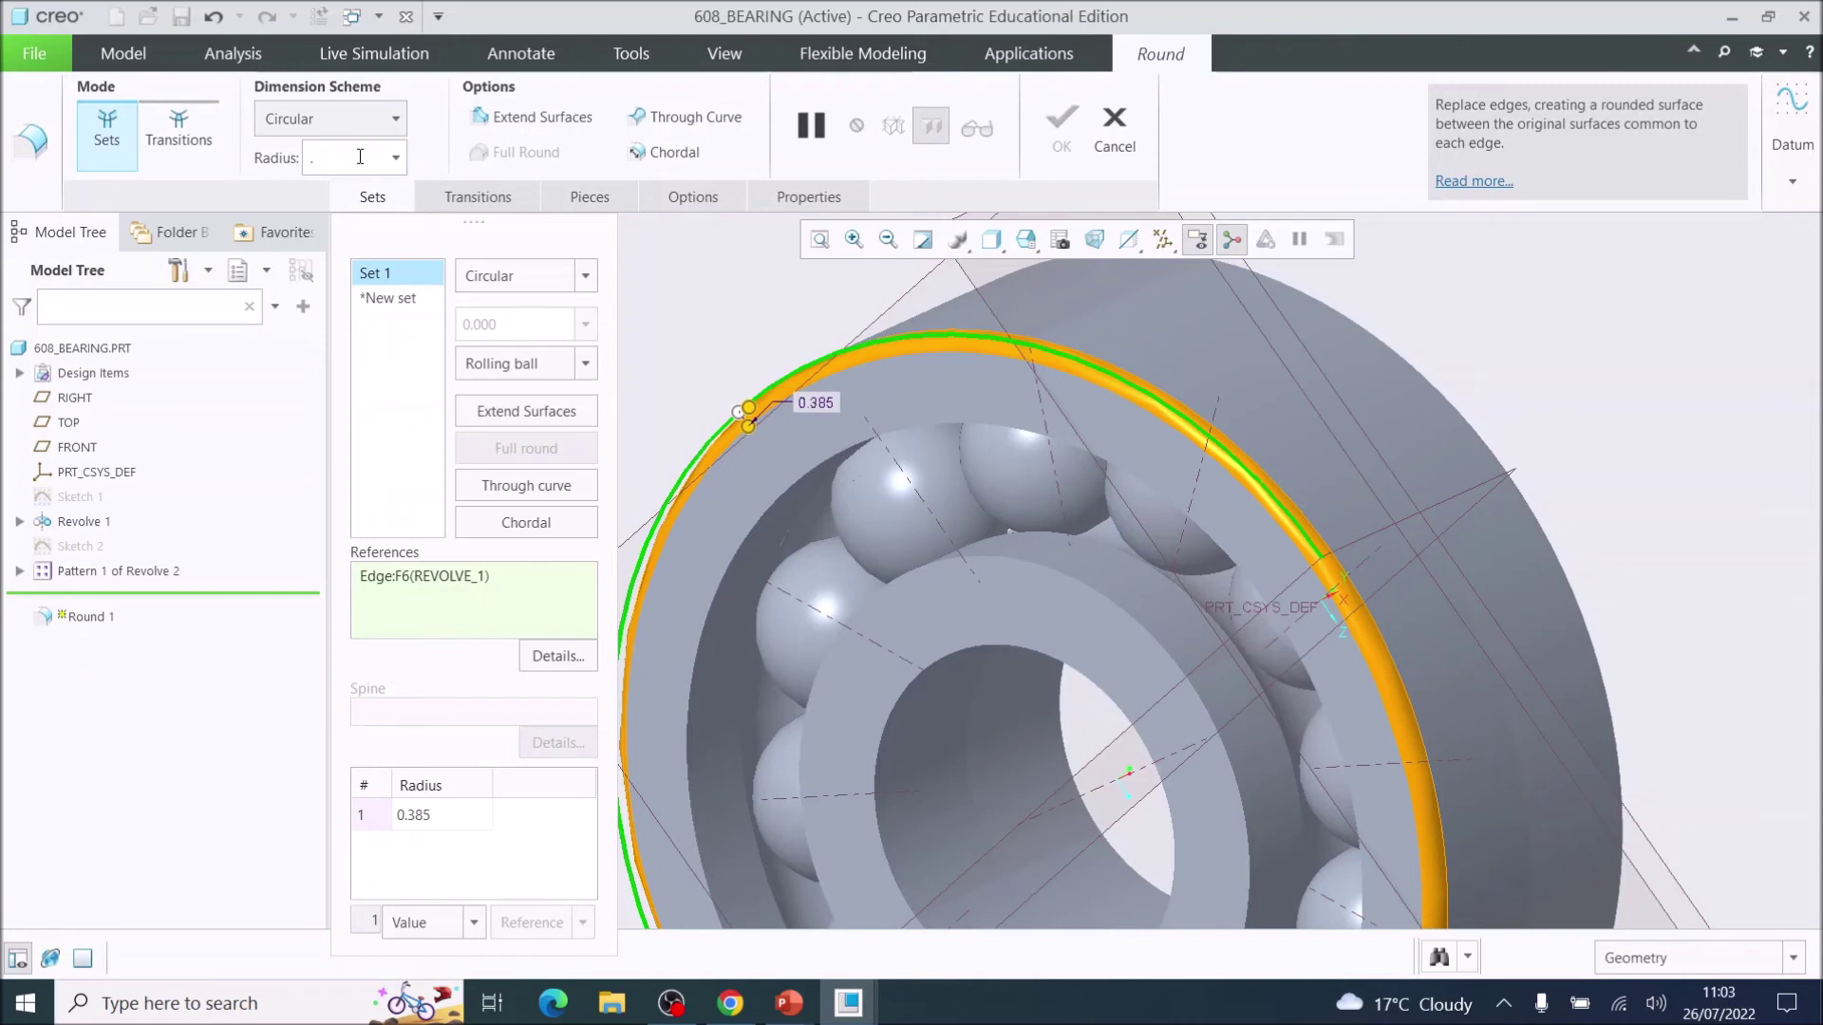
pyautogui.write('.3')
pyautogui.press('Return')
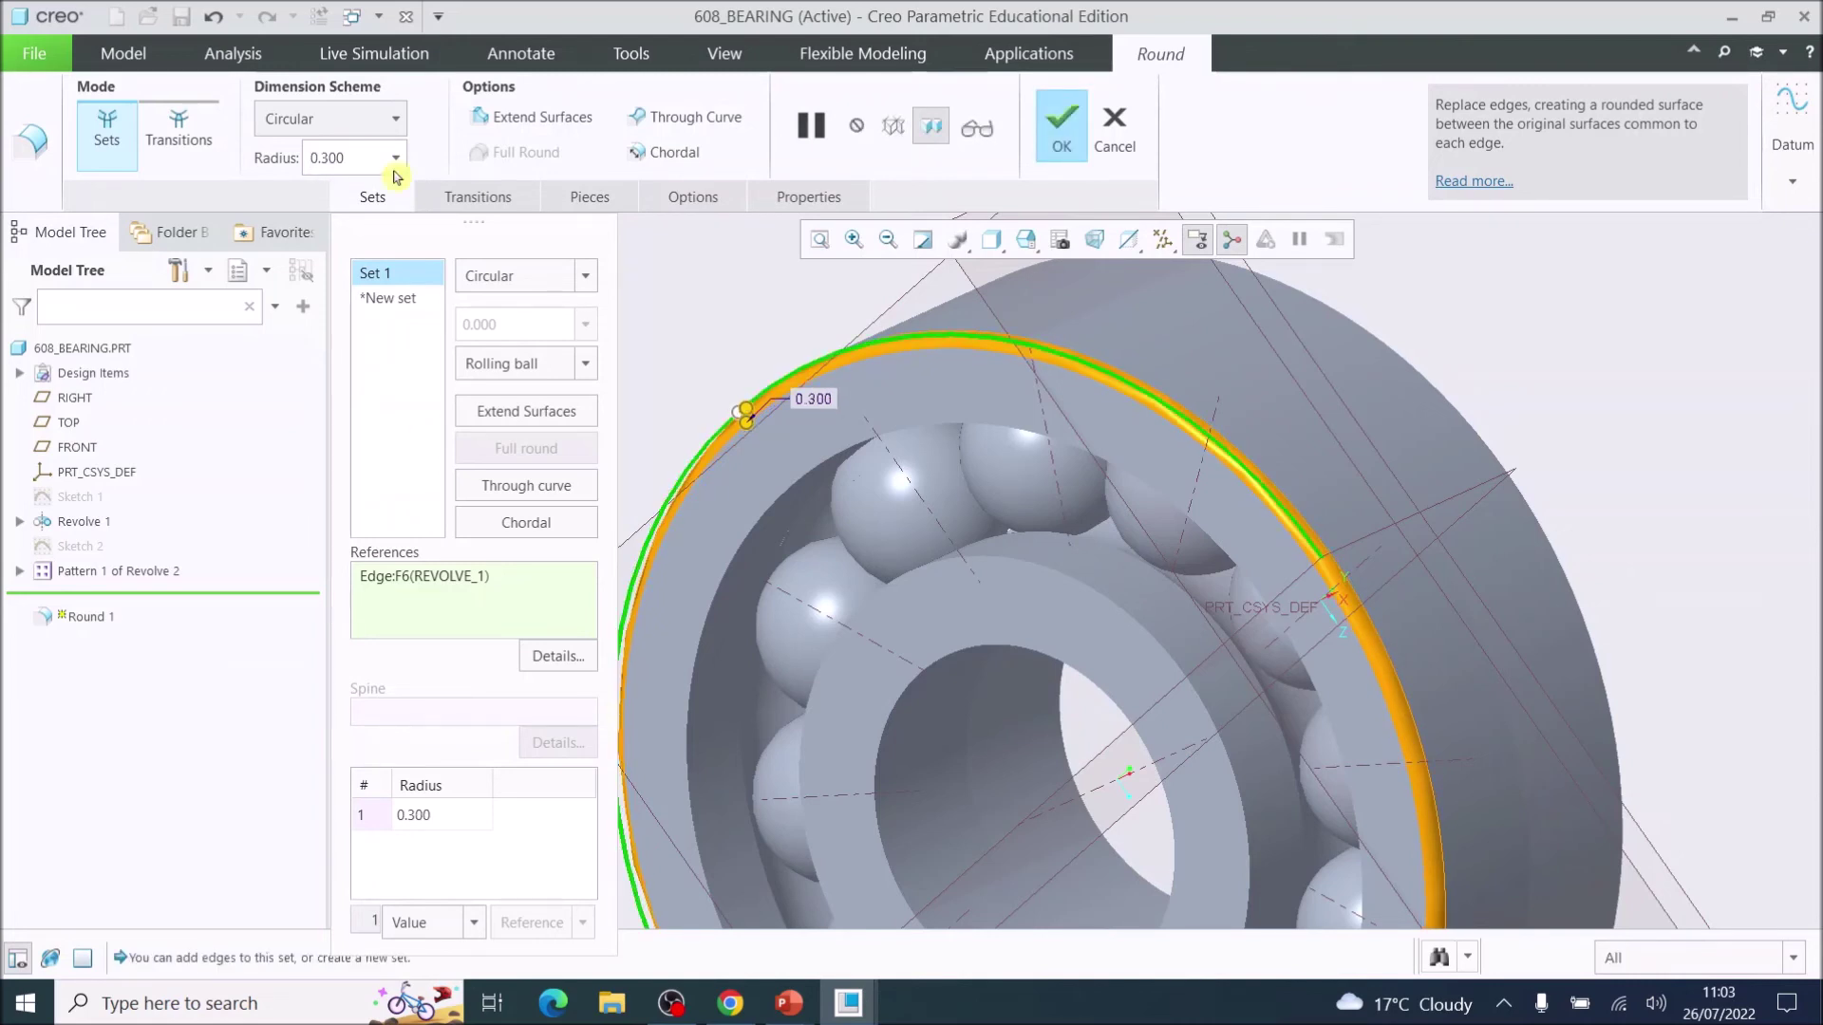
# Step: Add the outer ring's inner edge and the inner ring's outer and bore edges on the same face to the 0.3 round
pyautogui.click(751, 532)
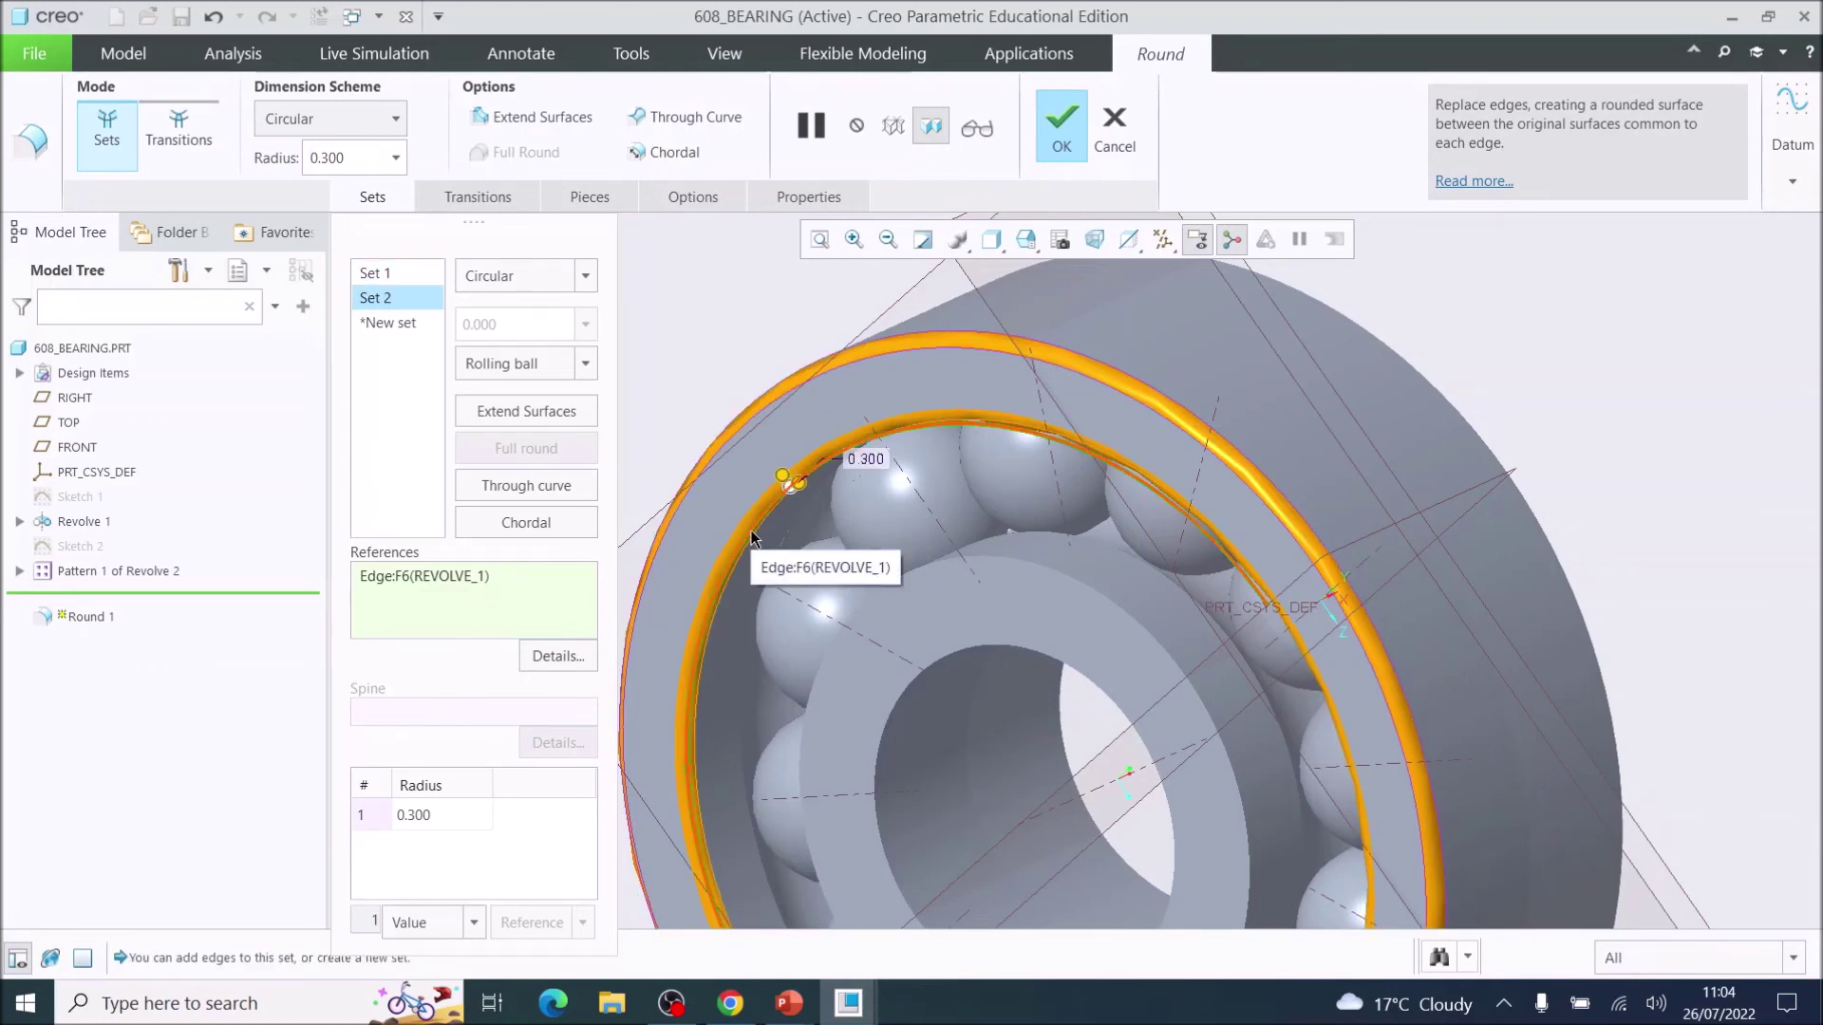
pyautogui.click(1007, 566)
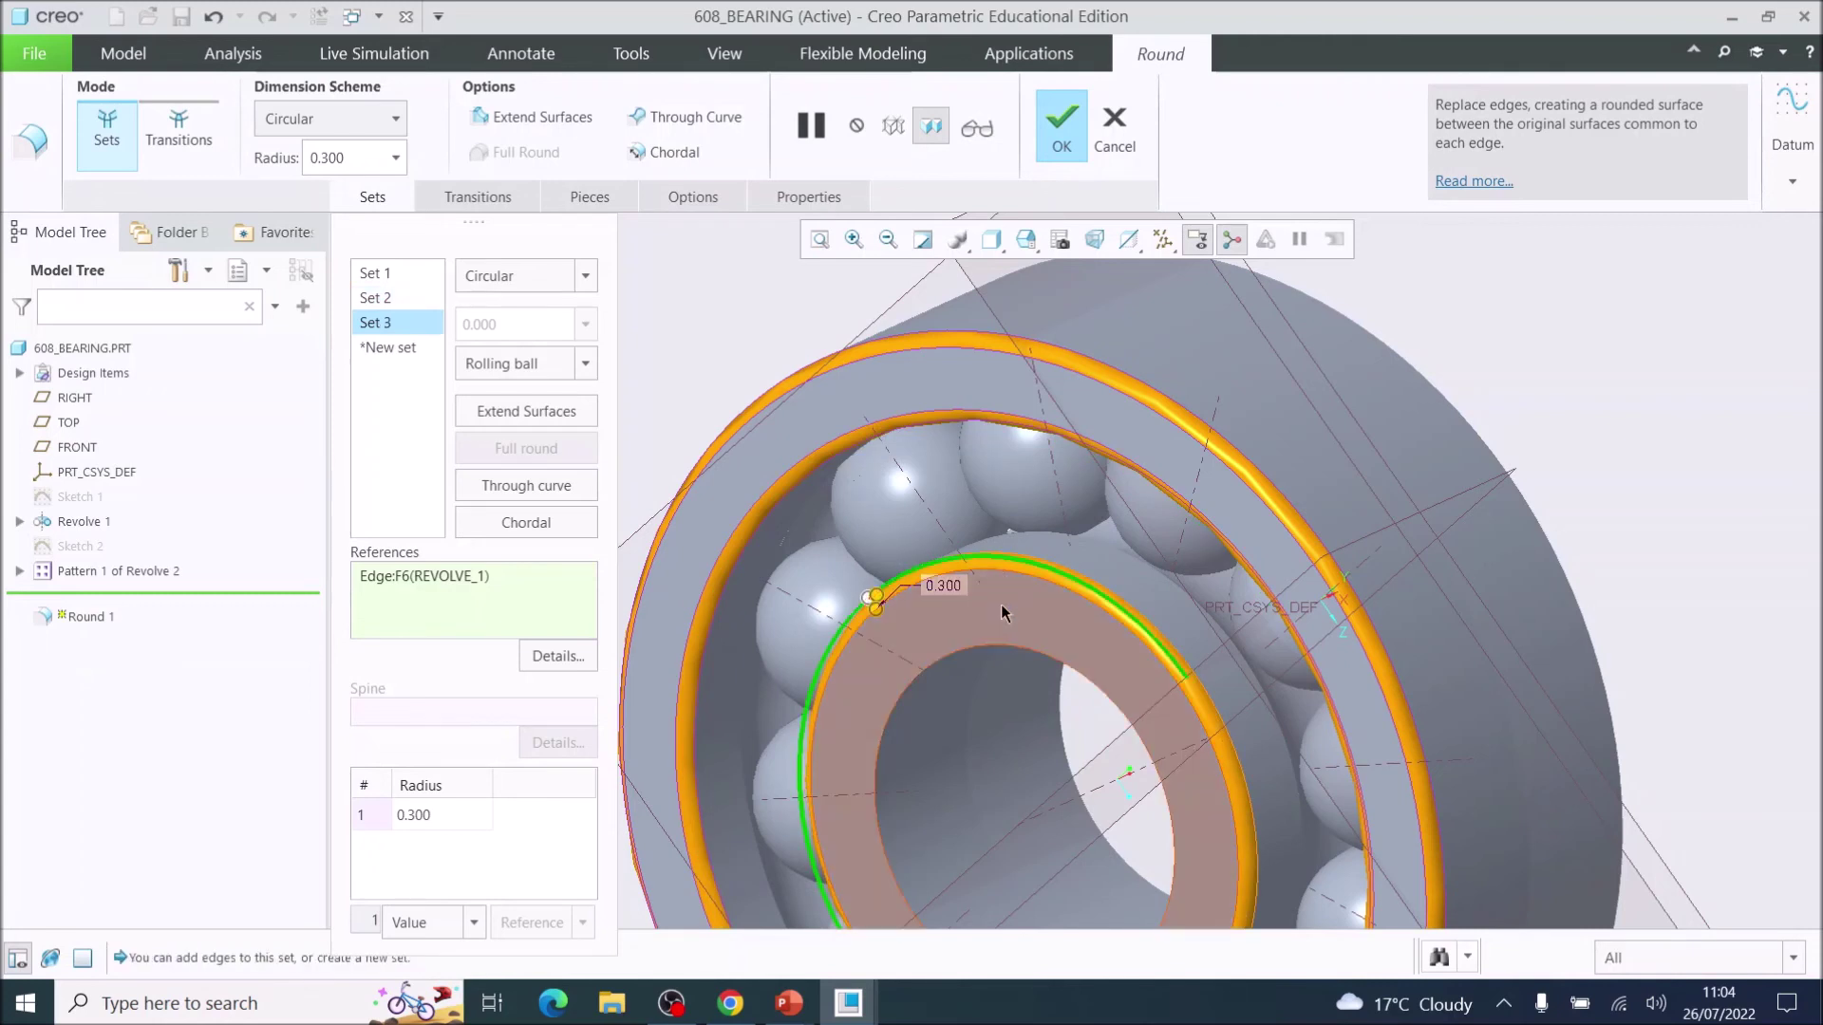
pyautogui.click(1002, 655)
# Step: Add the four matching ring edges on the opposite face to the 0.3 round and complete the feature
pyautogui.moveTo(1381, 551); pyautogui.dragTo(1043, 503, button='middle')
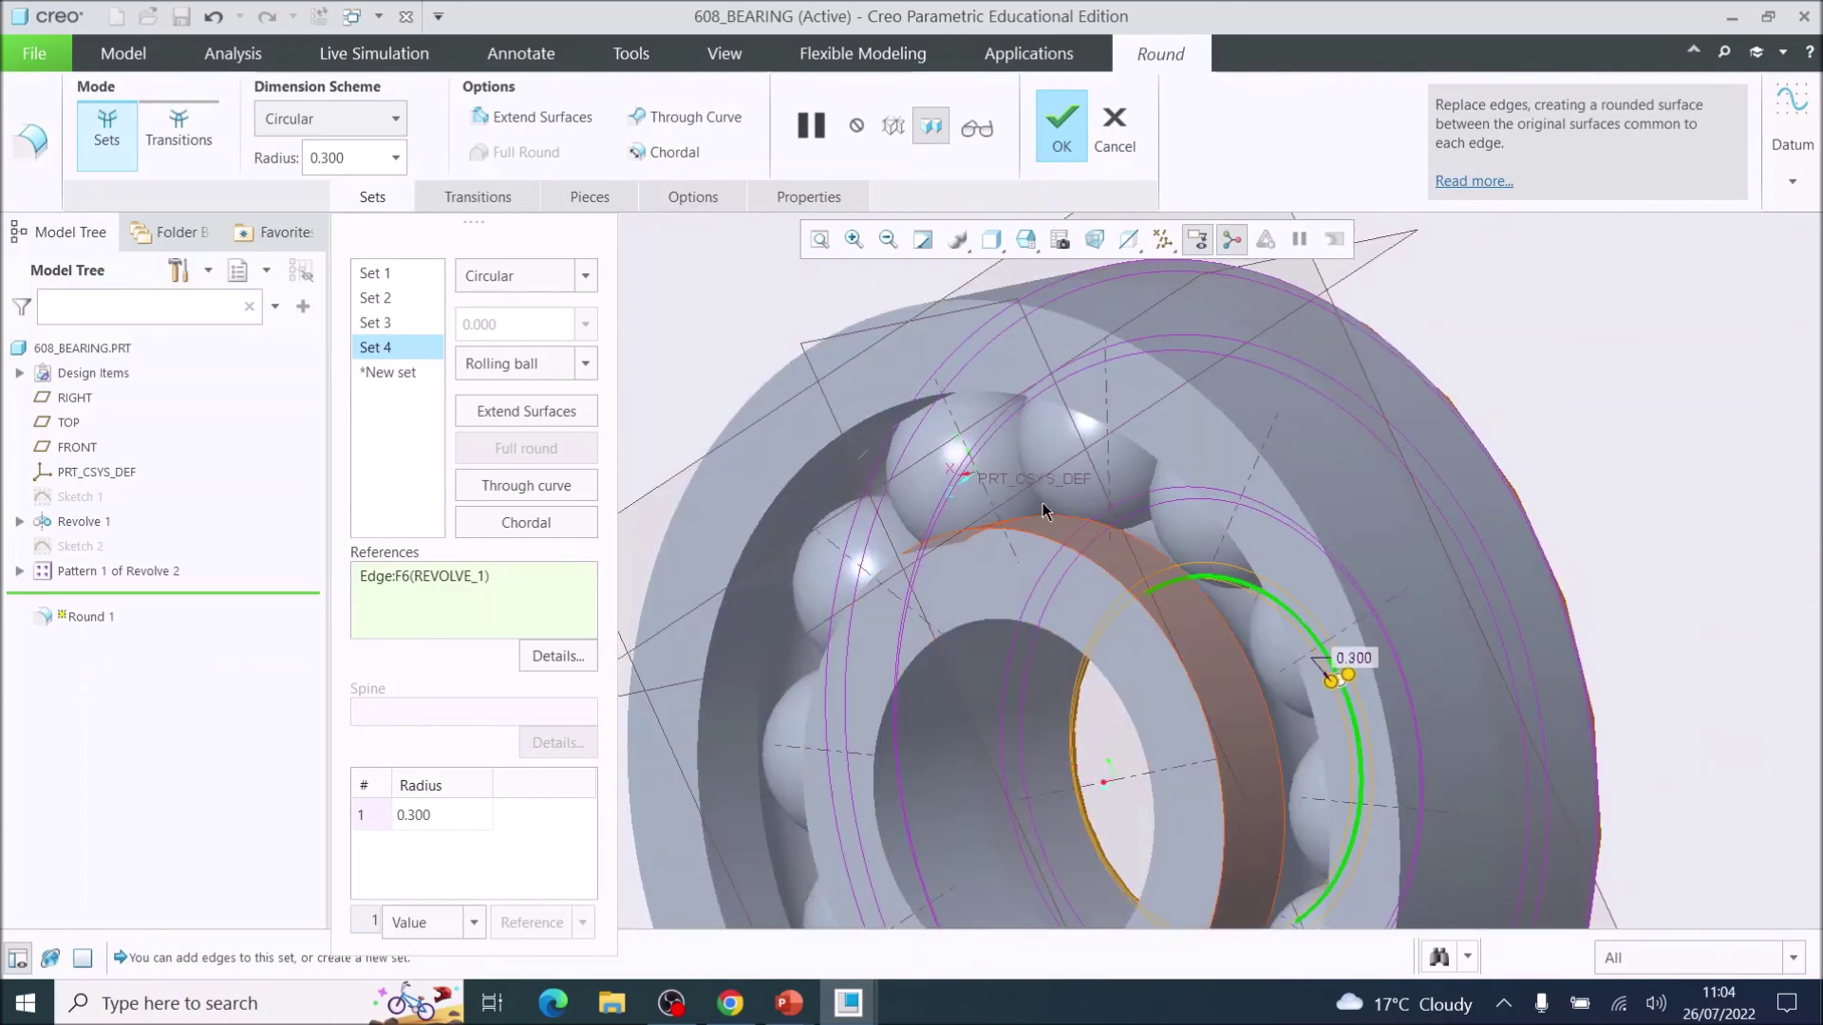
pyautogui.click(1058, 319)
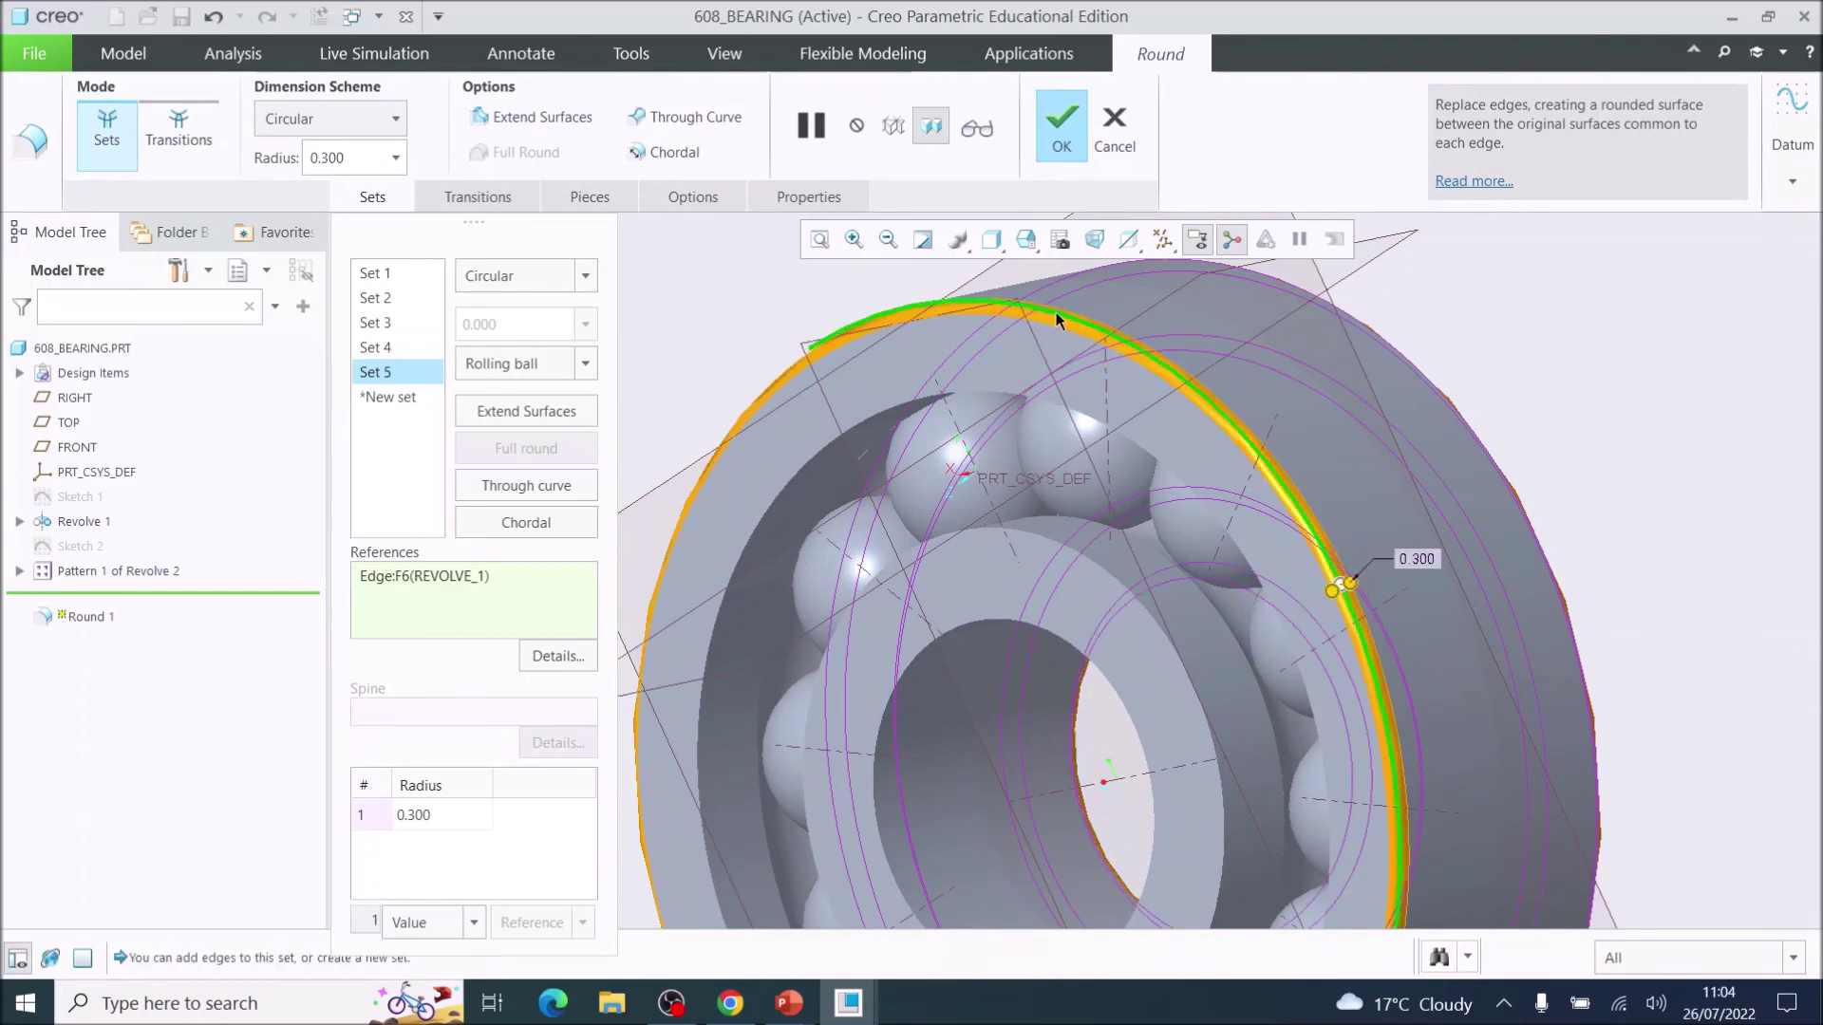
pyautogui.click(1010, 402)
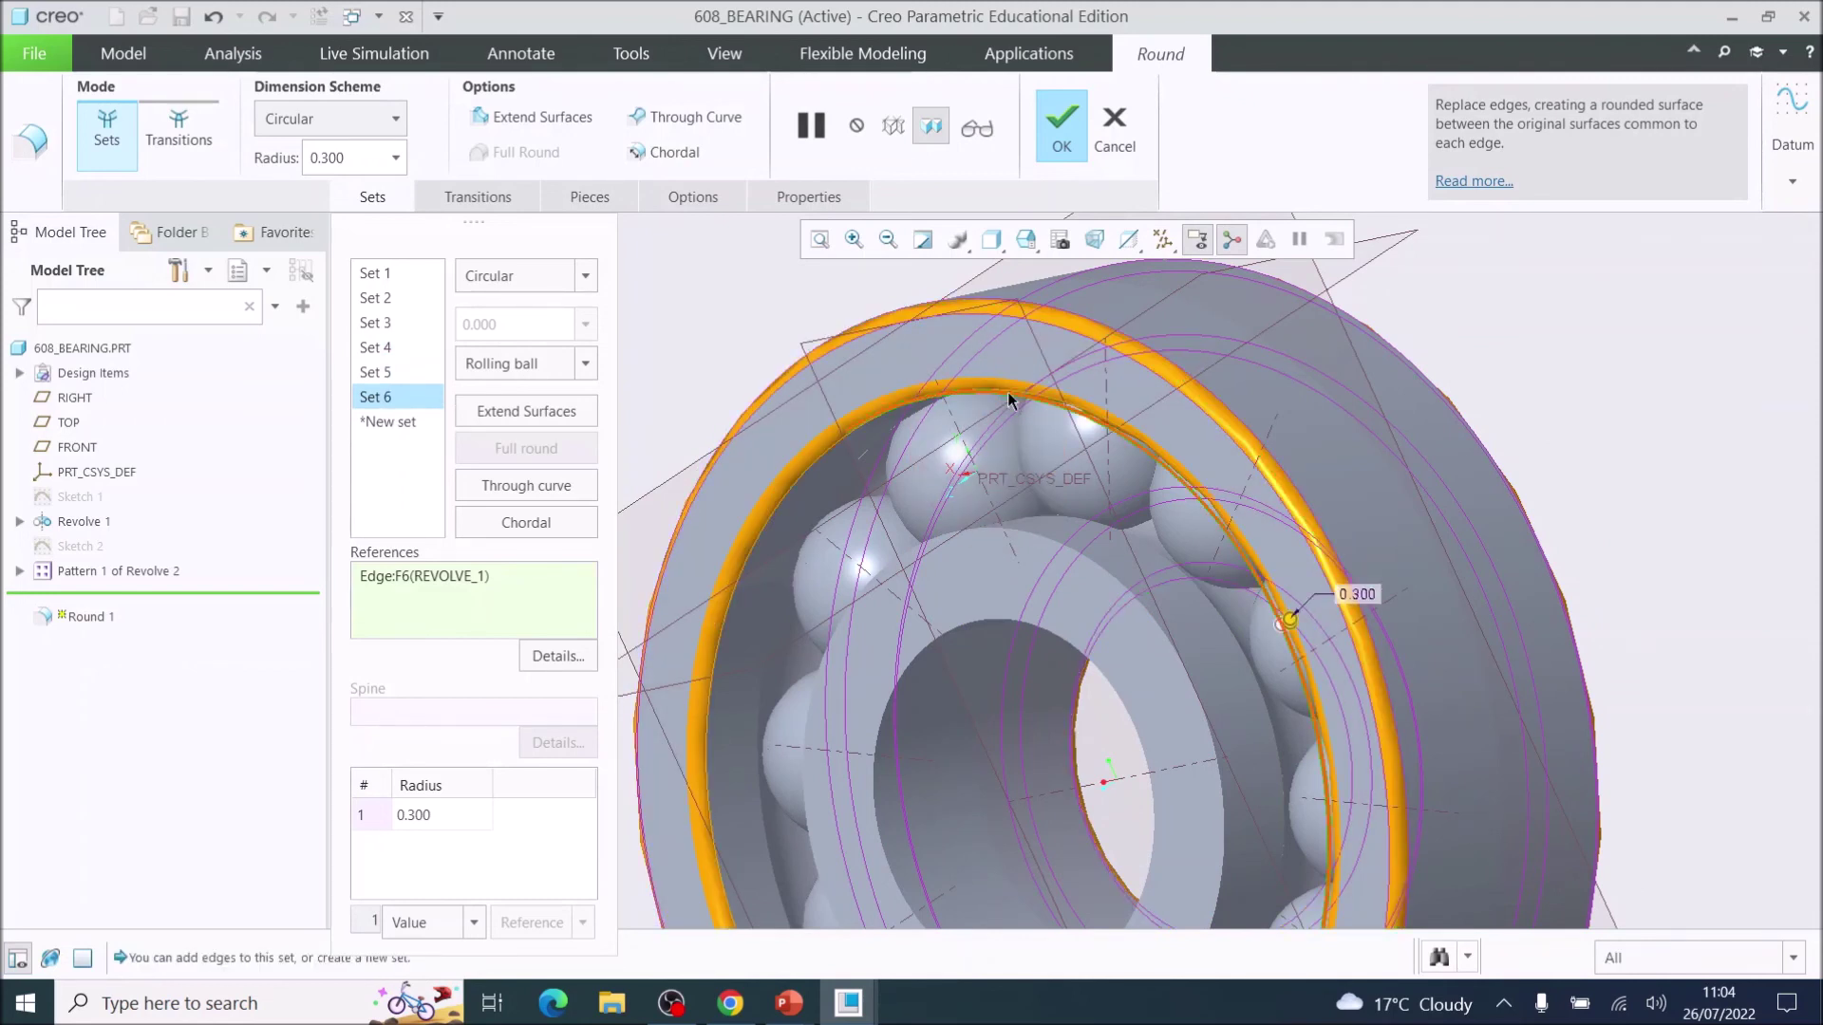
pyautogui.click(1018, 535)
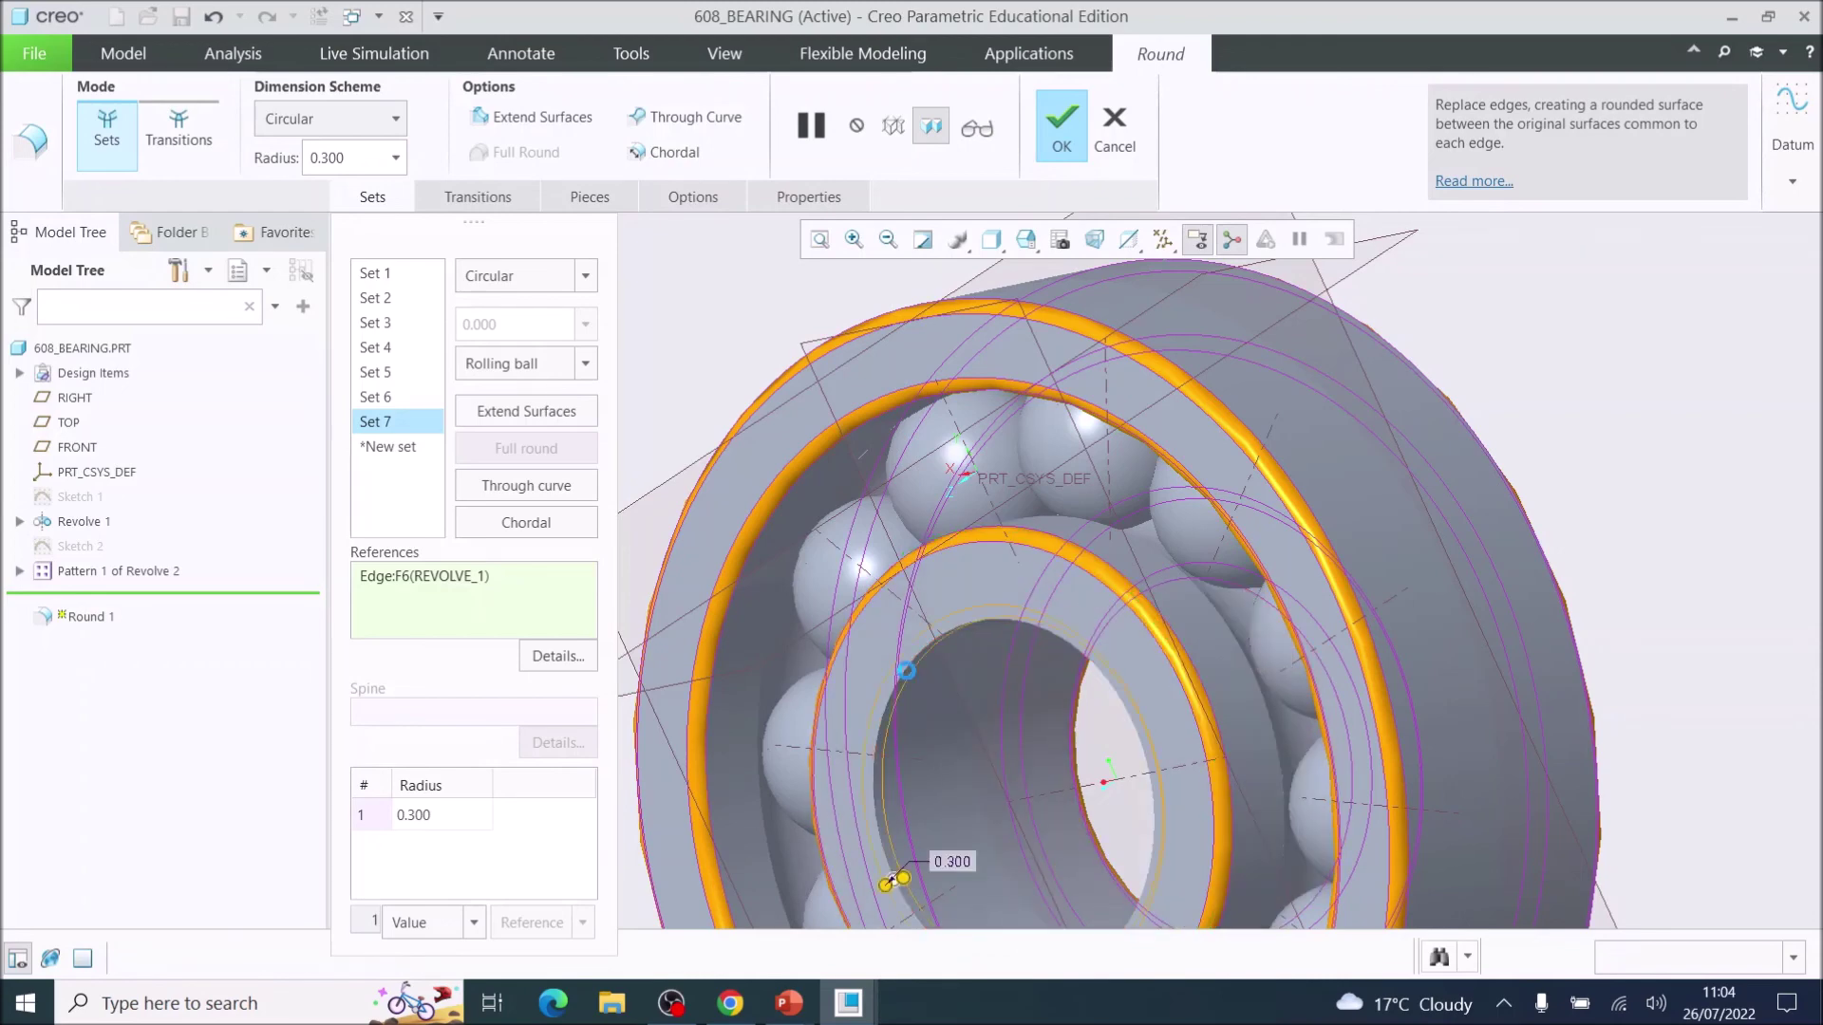
pyautogui.click(906, 678)
pyautogui.scroll(-3, 1071, 615)
pyautogui.moveTo(1071, 615)
pyautogui.mouseDown(button='middle')
pyautogui.moveTo(1091, 681)
pyautogui.moveTo(1021, 805)
pyautogui.moveTo(1171, 884)
pyautogui.moveTo(1318, 854)
pyautogui.moveTo(1430, 734)
pyautogui.moveTo(1424, 643)
pyautogui.moveTo(1159, 482)
pyautogui.moveTo(1139, 802)
pyautogui.mouseUp(button='middle')
pyautogui.scroll(-3, 1139, 802)
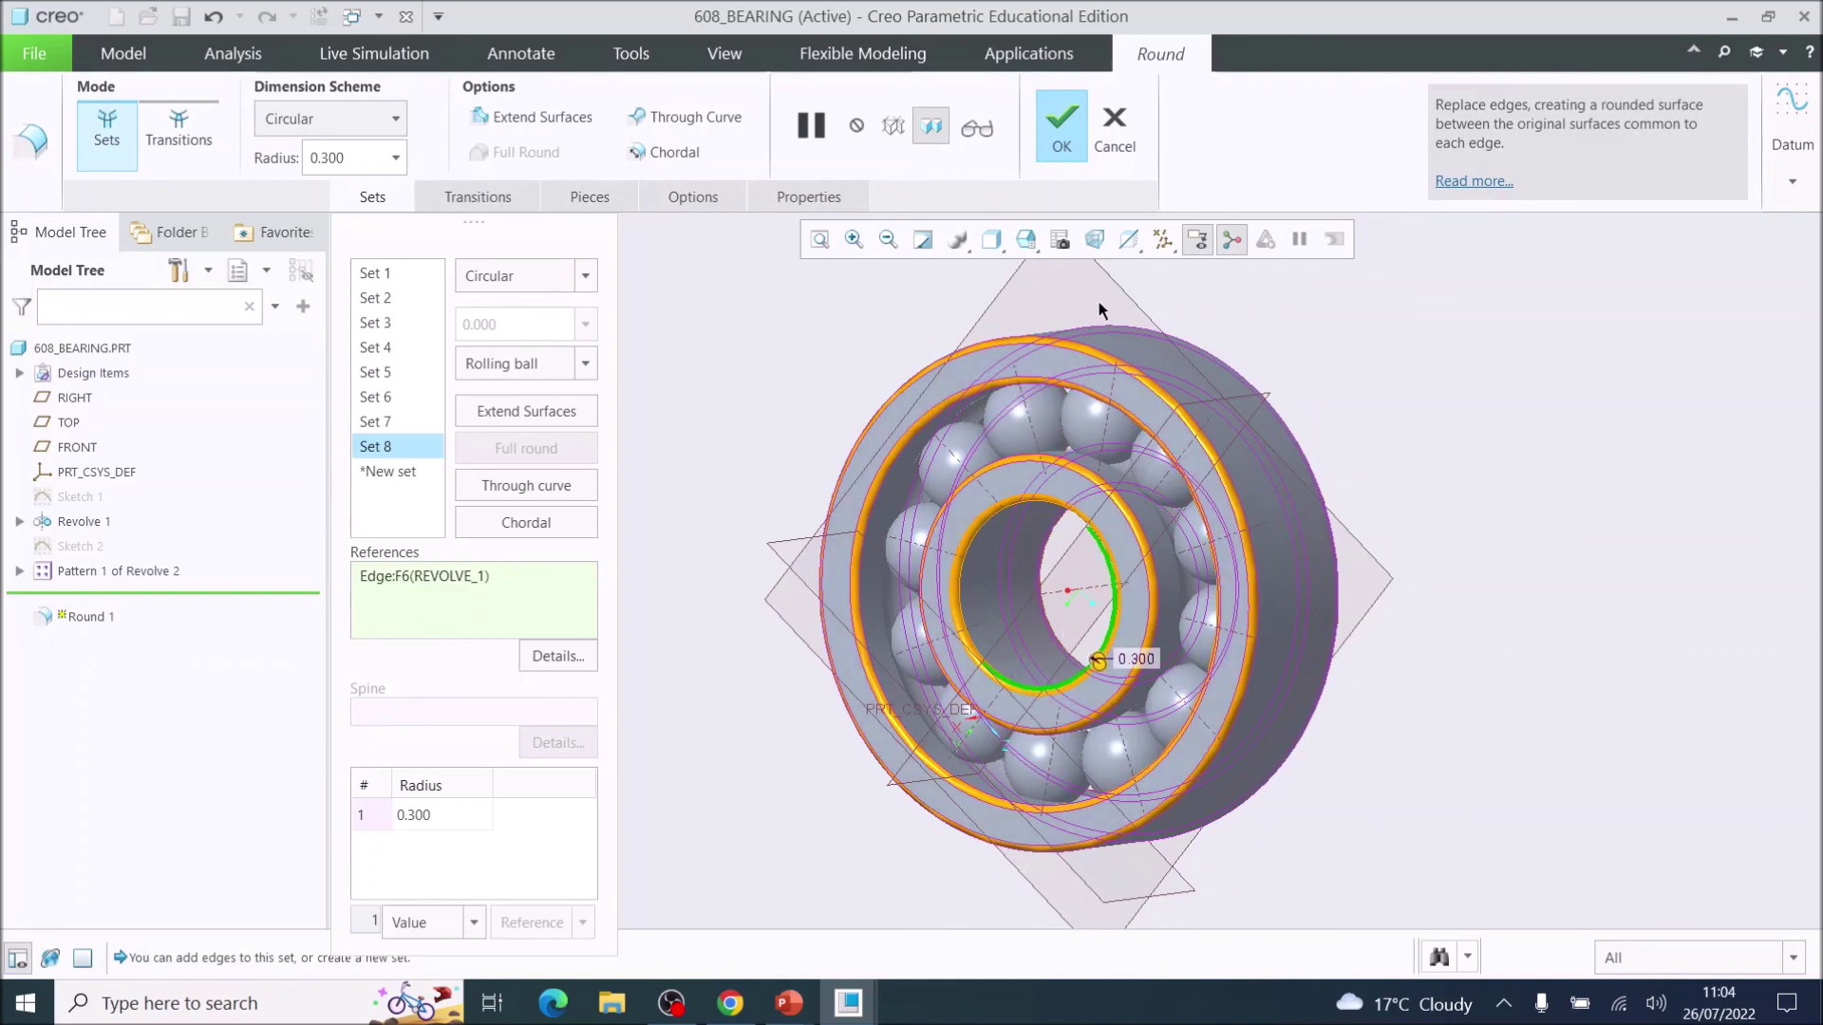
pyautogui.click(1060, 135)
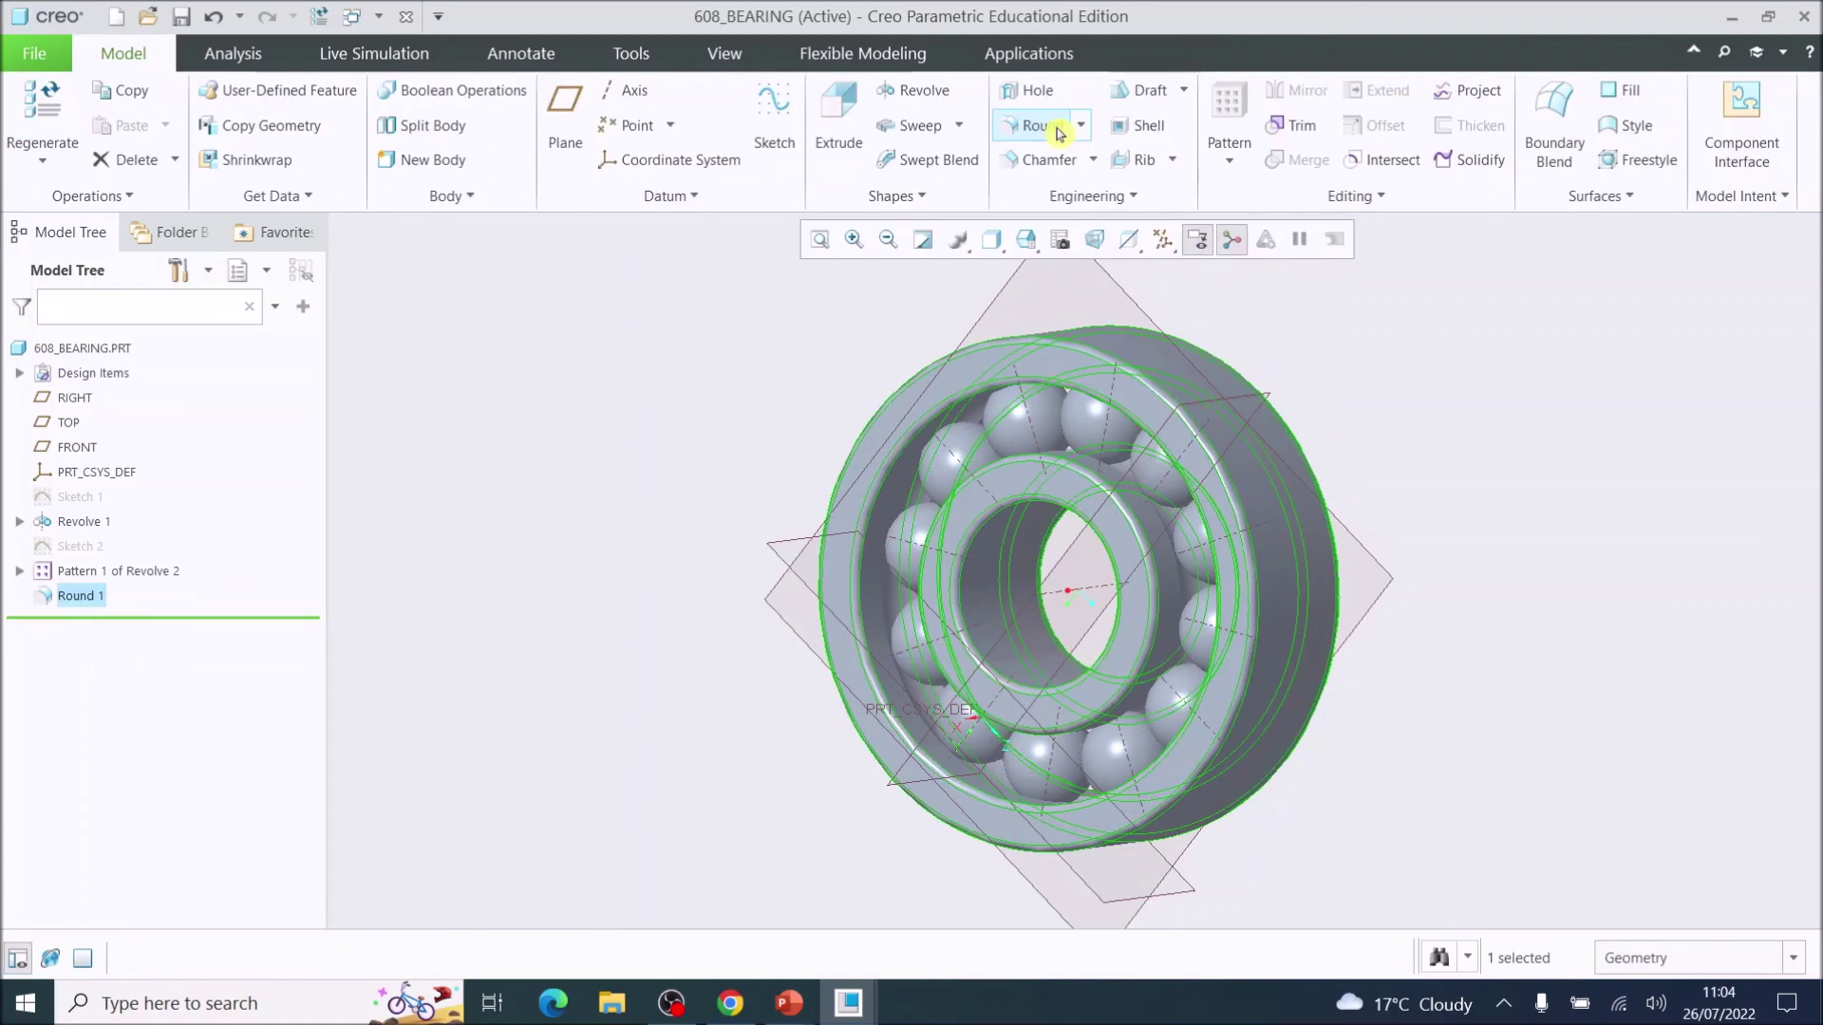
# Step: Reopen the round feature's definition to review its edge sets and accept it without changes
pyautogui.rightClick(78, 607)
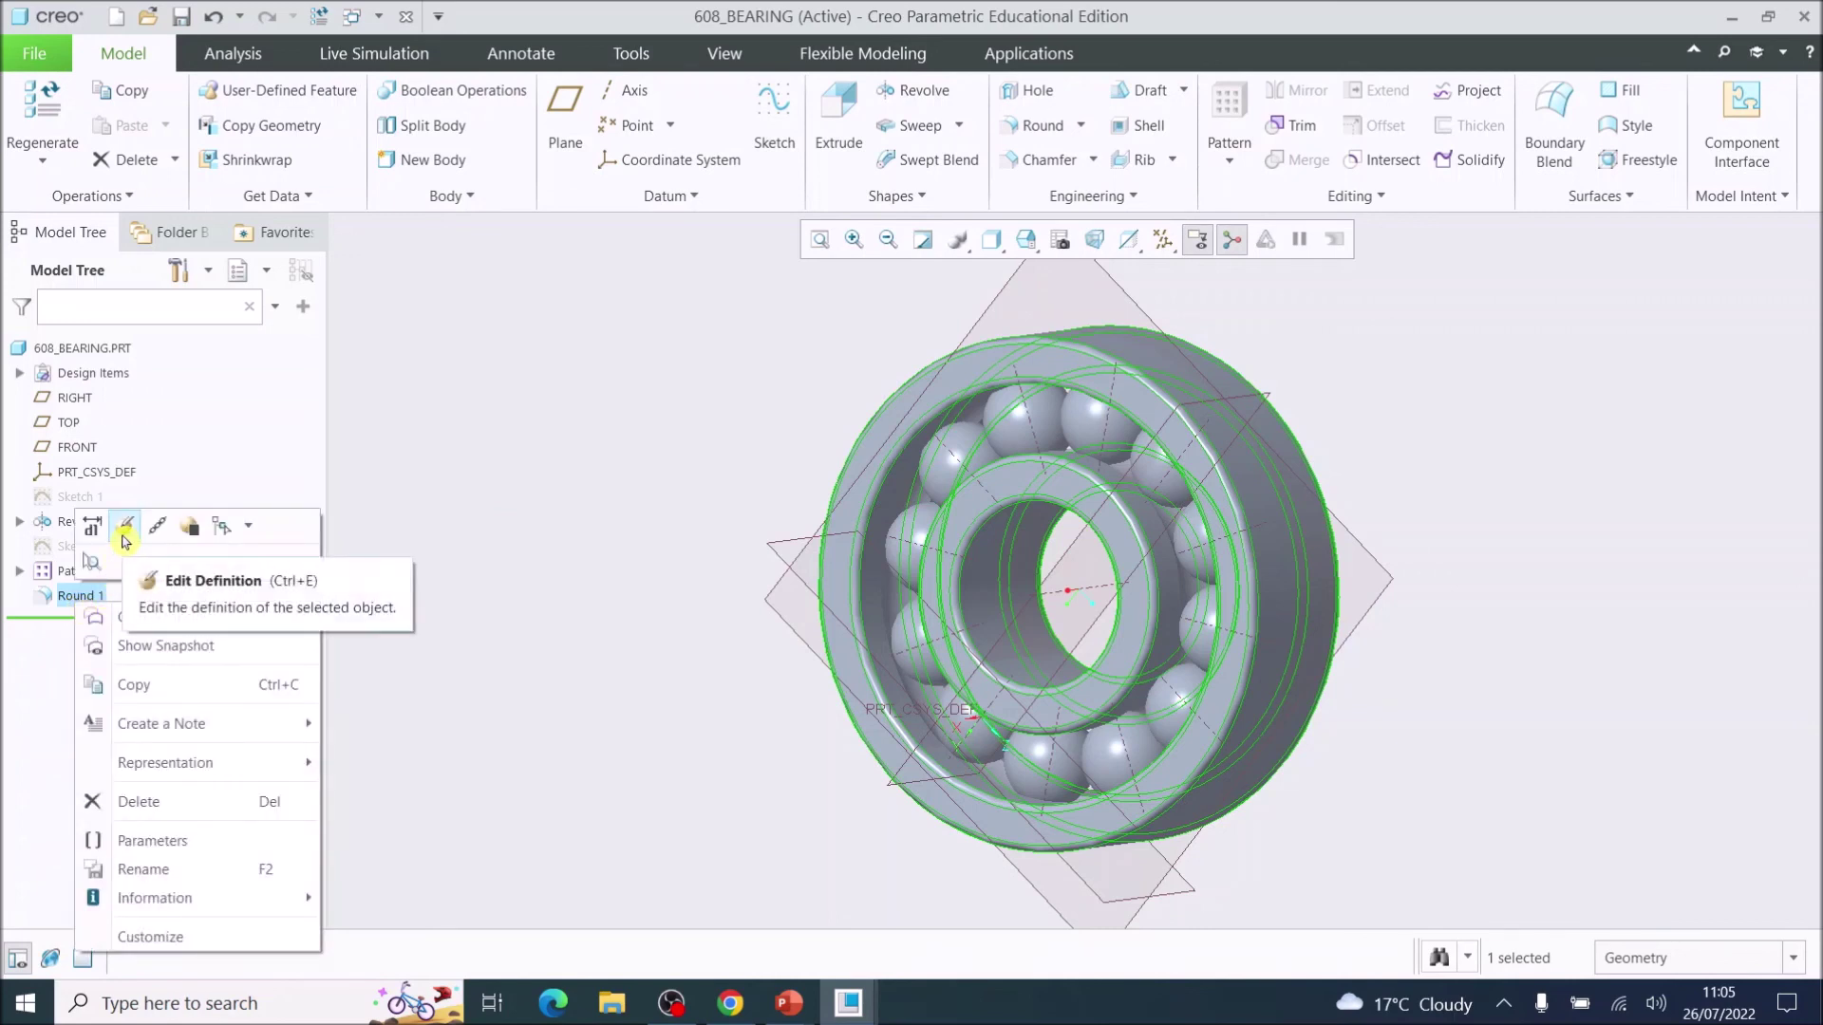
pyautogui.click(125, 527)
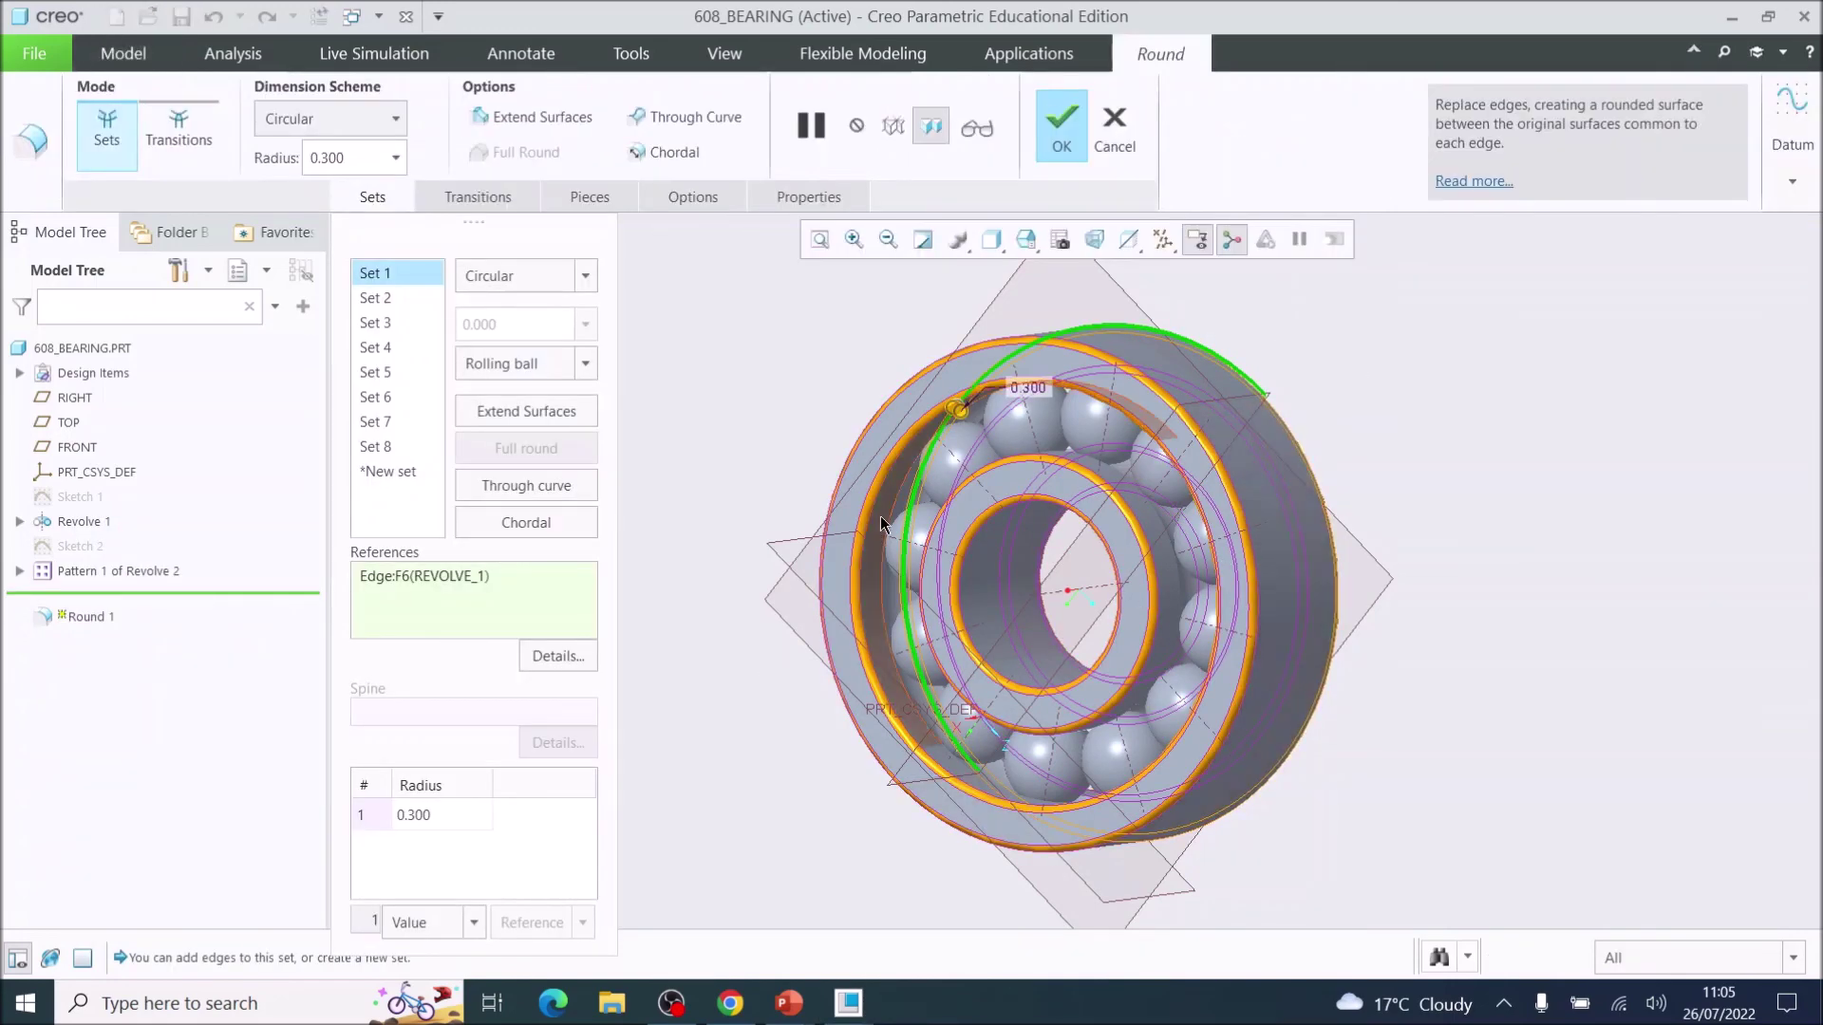
pyautogui.click(1062, 133)
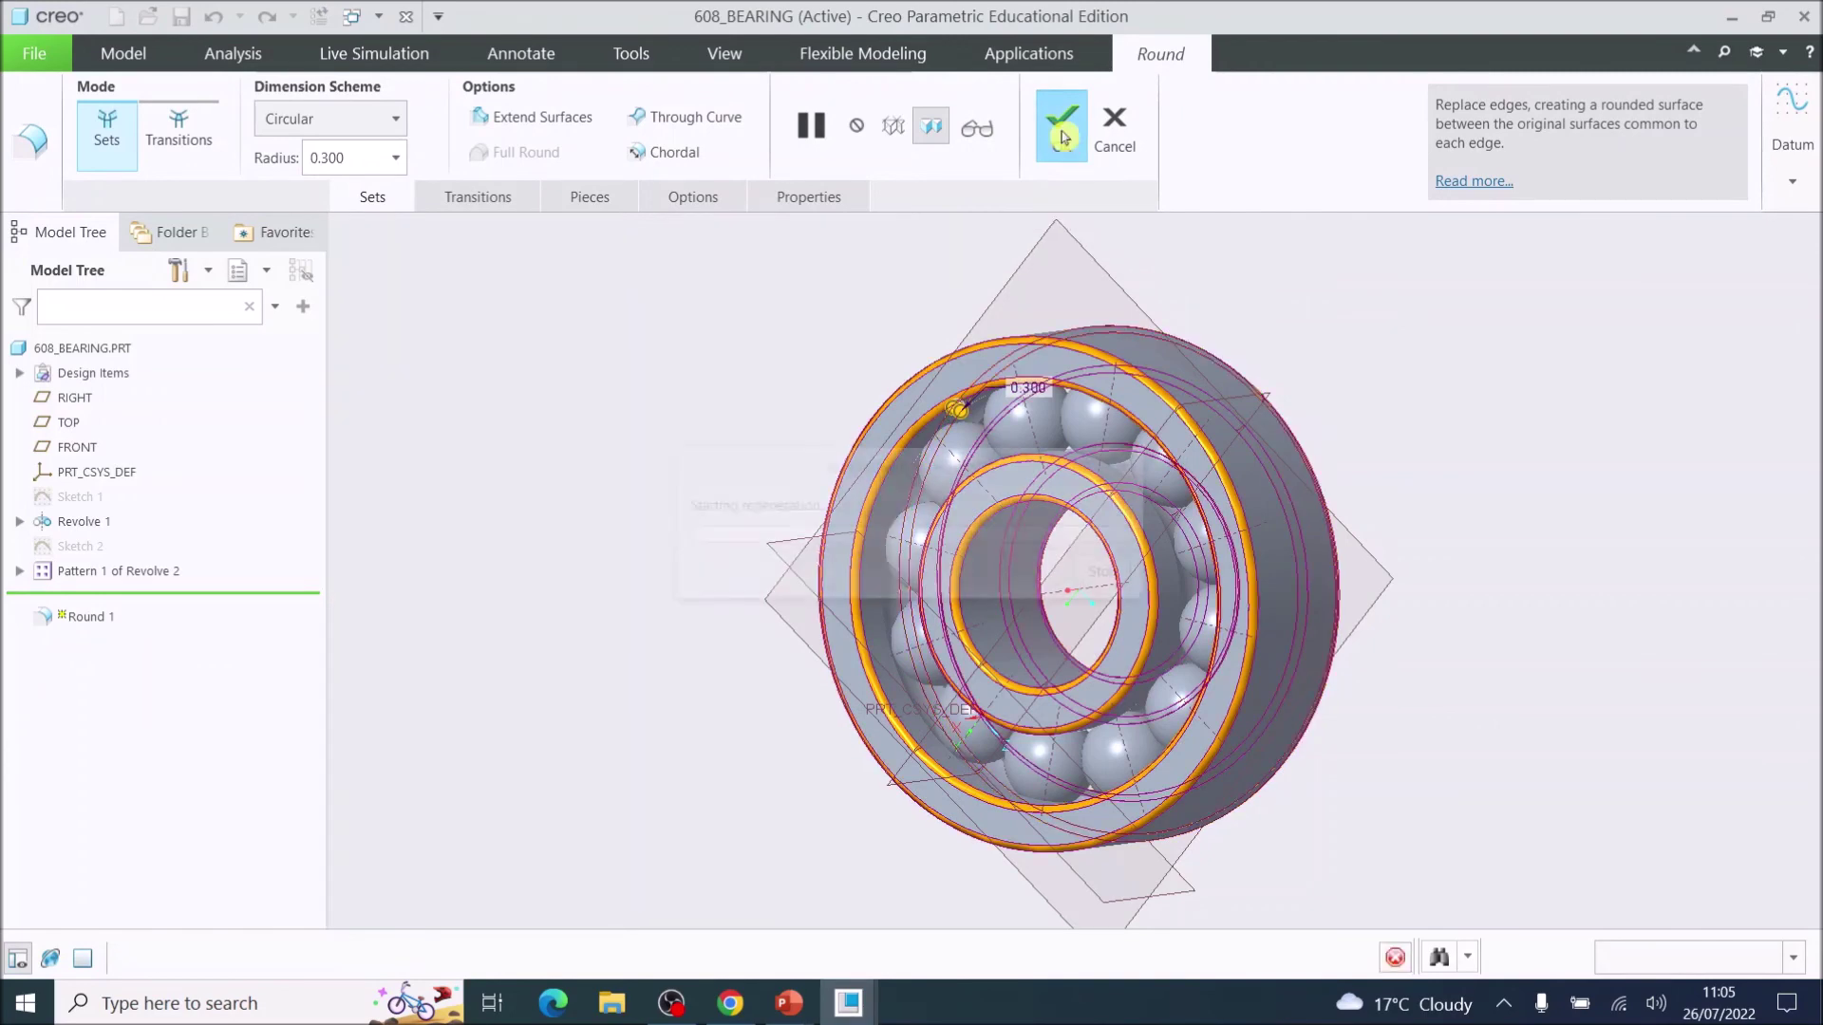
pyautogui.moveTo(1118, 398); pyautogui.dragTo(810, 541, button='middle')
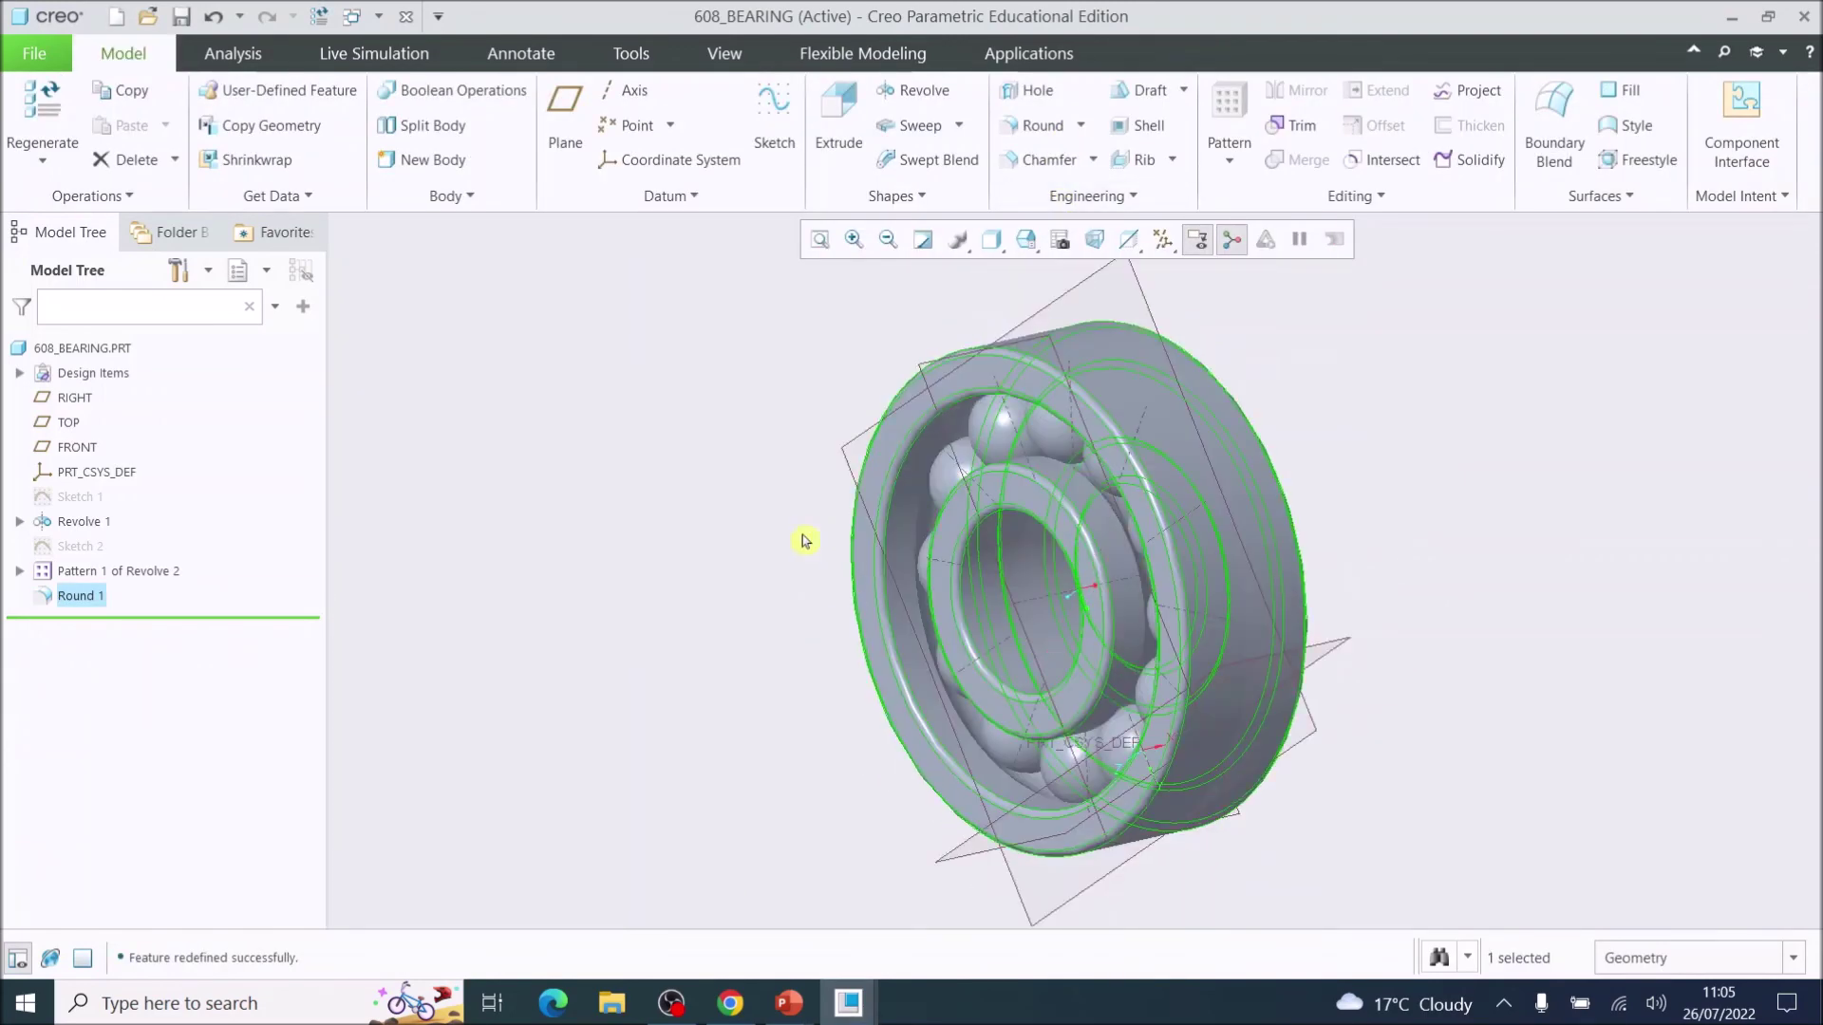
# Step: Save the bearing part as 608_BEARING.PRT in the Creo Recordings folder
pyautogui.click(27, 57)
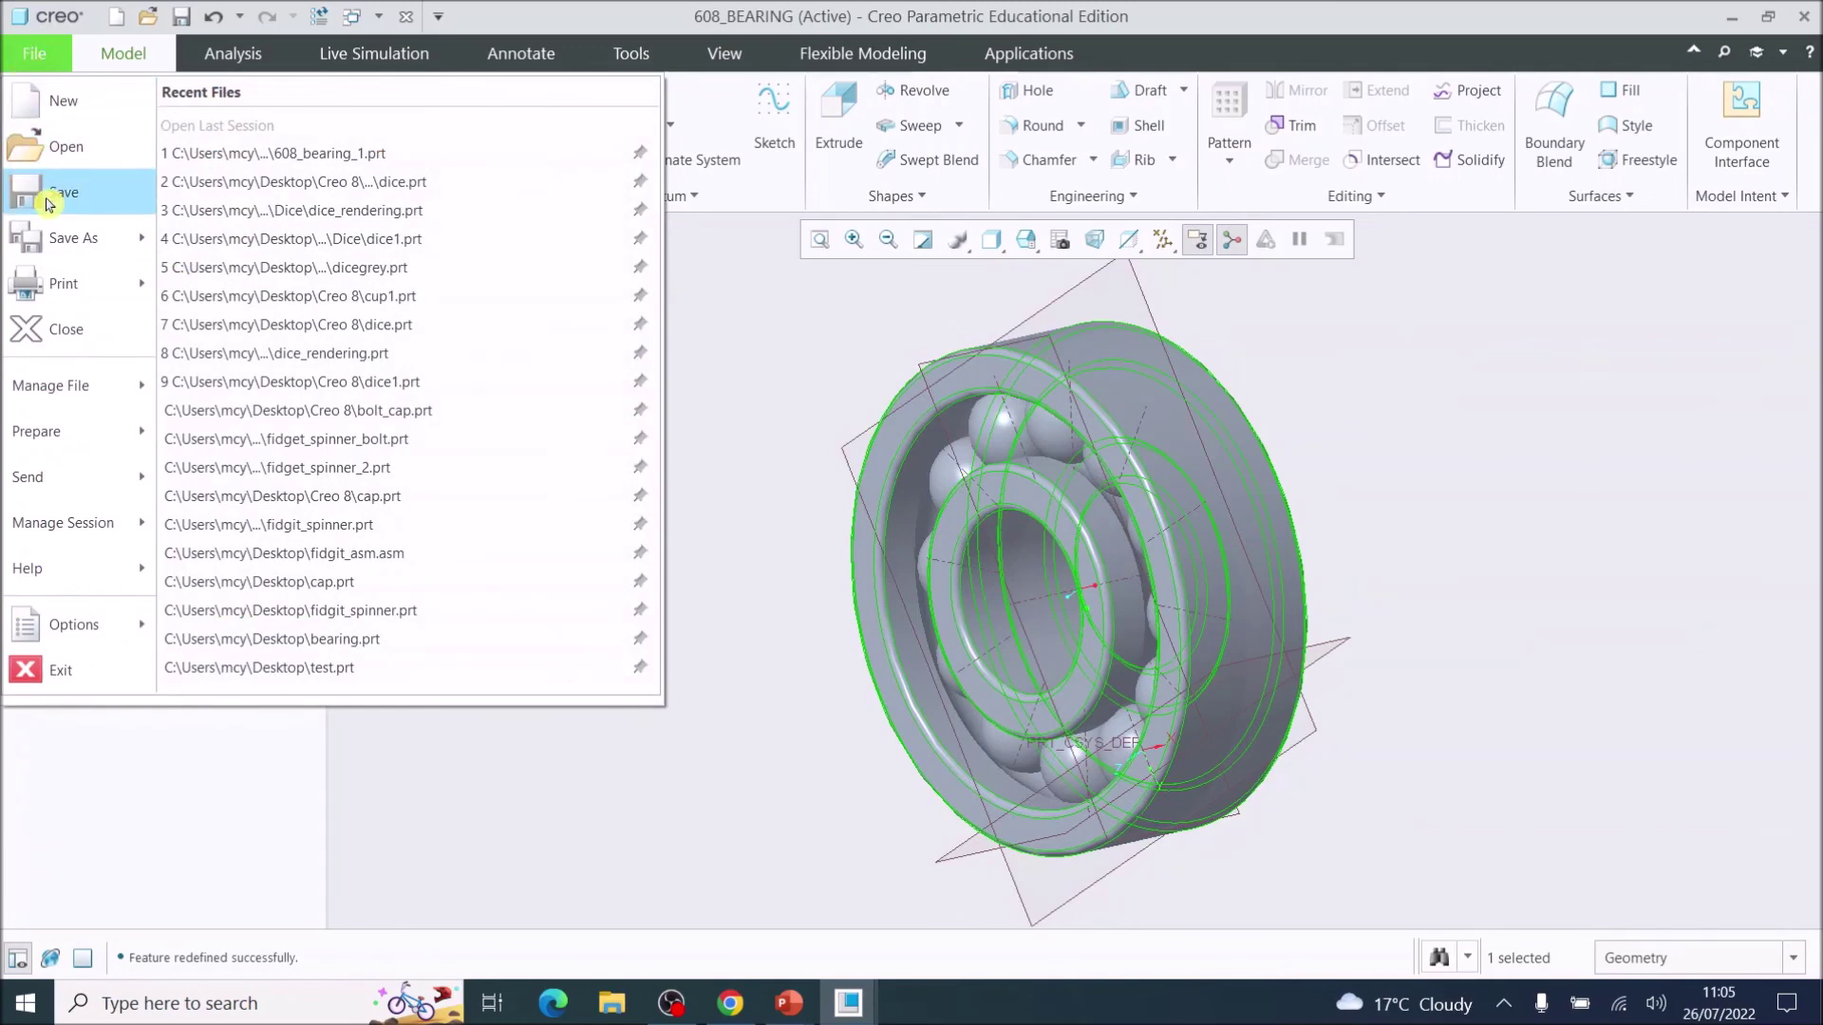
pyautogui.click(50, 197)
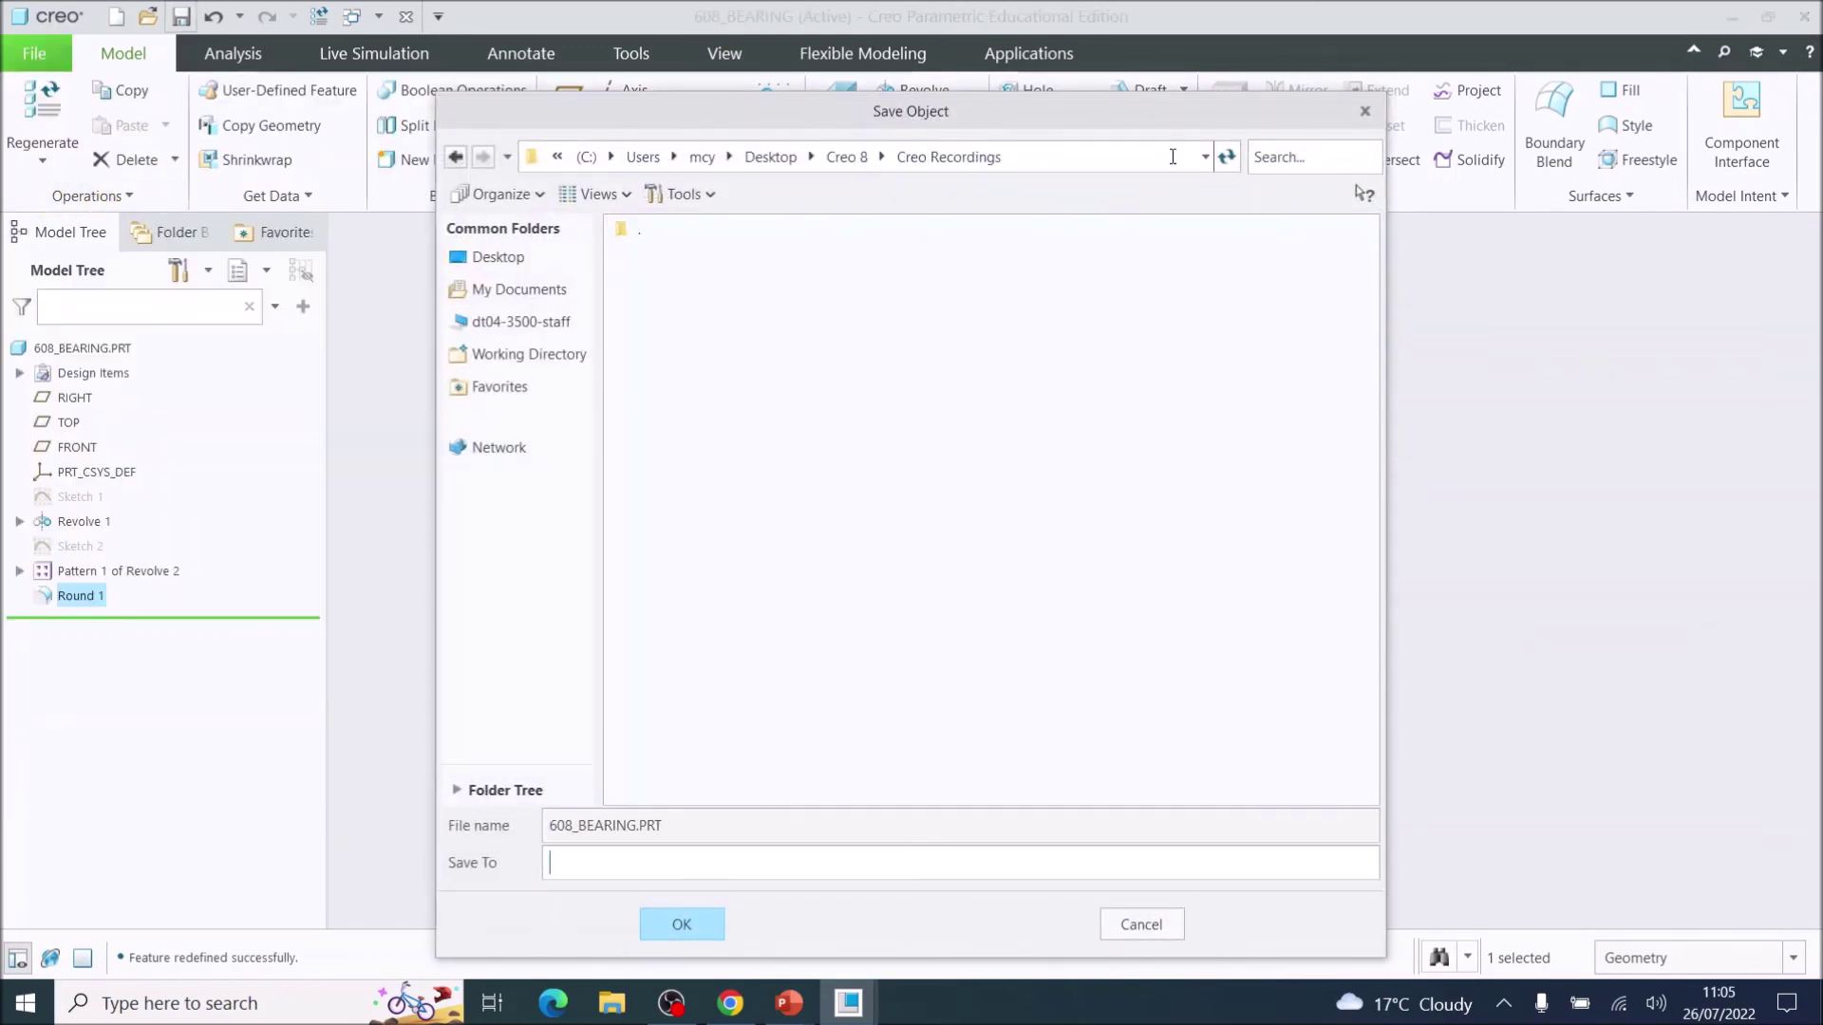
pyautogui.click(688, 929)
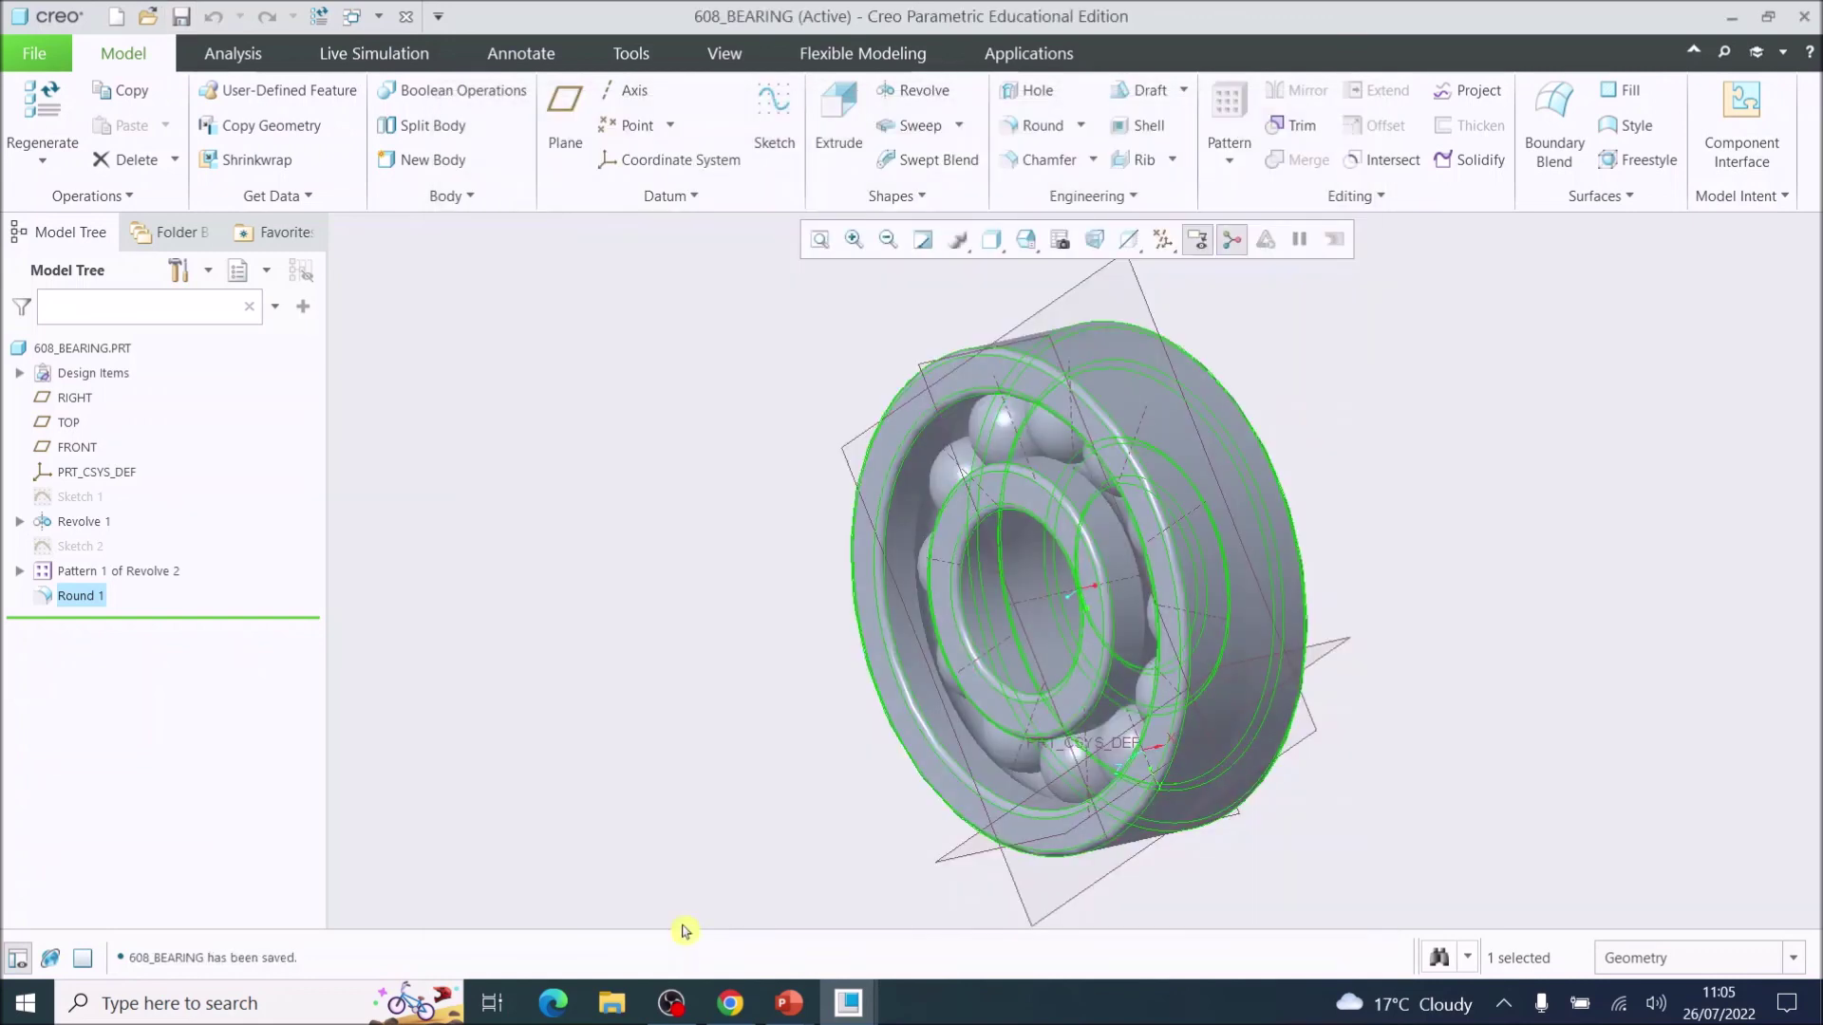
pyautogui.moveTo(1343, 480)
pyautogui.mouseDown(button='middle')
pyautogui.moveTo(1330, 525)
pyautogui.moveTo(1065, 635)
pyautogui.moveTo(924, 719)
pyautogui.moveTo(1247, 779)
pyautogui.moveTo(1453, 750)
pyautogui.moveTo(1639, 521)
pyautogui.mouseUp(button='middle')
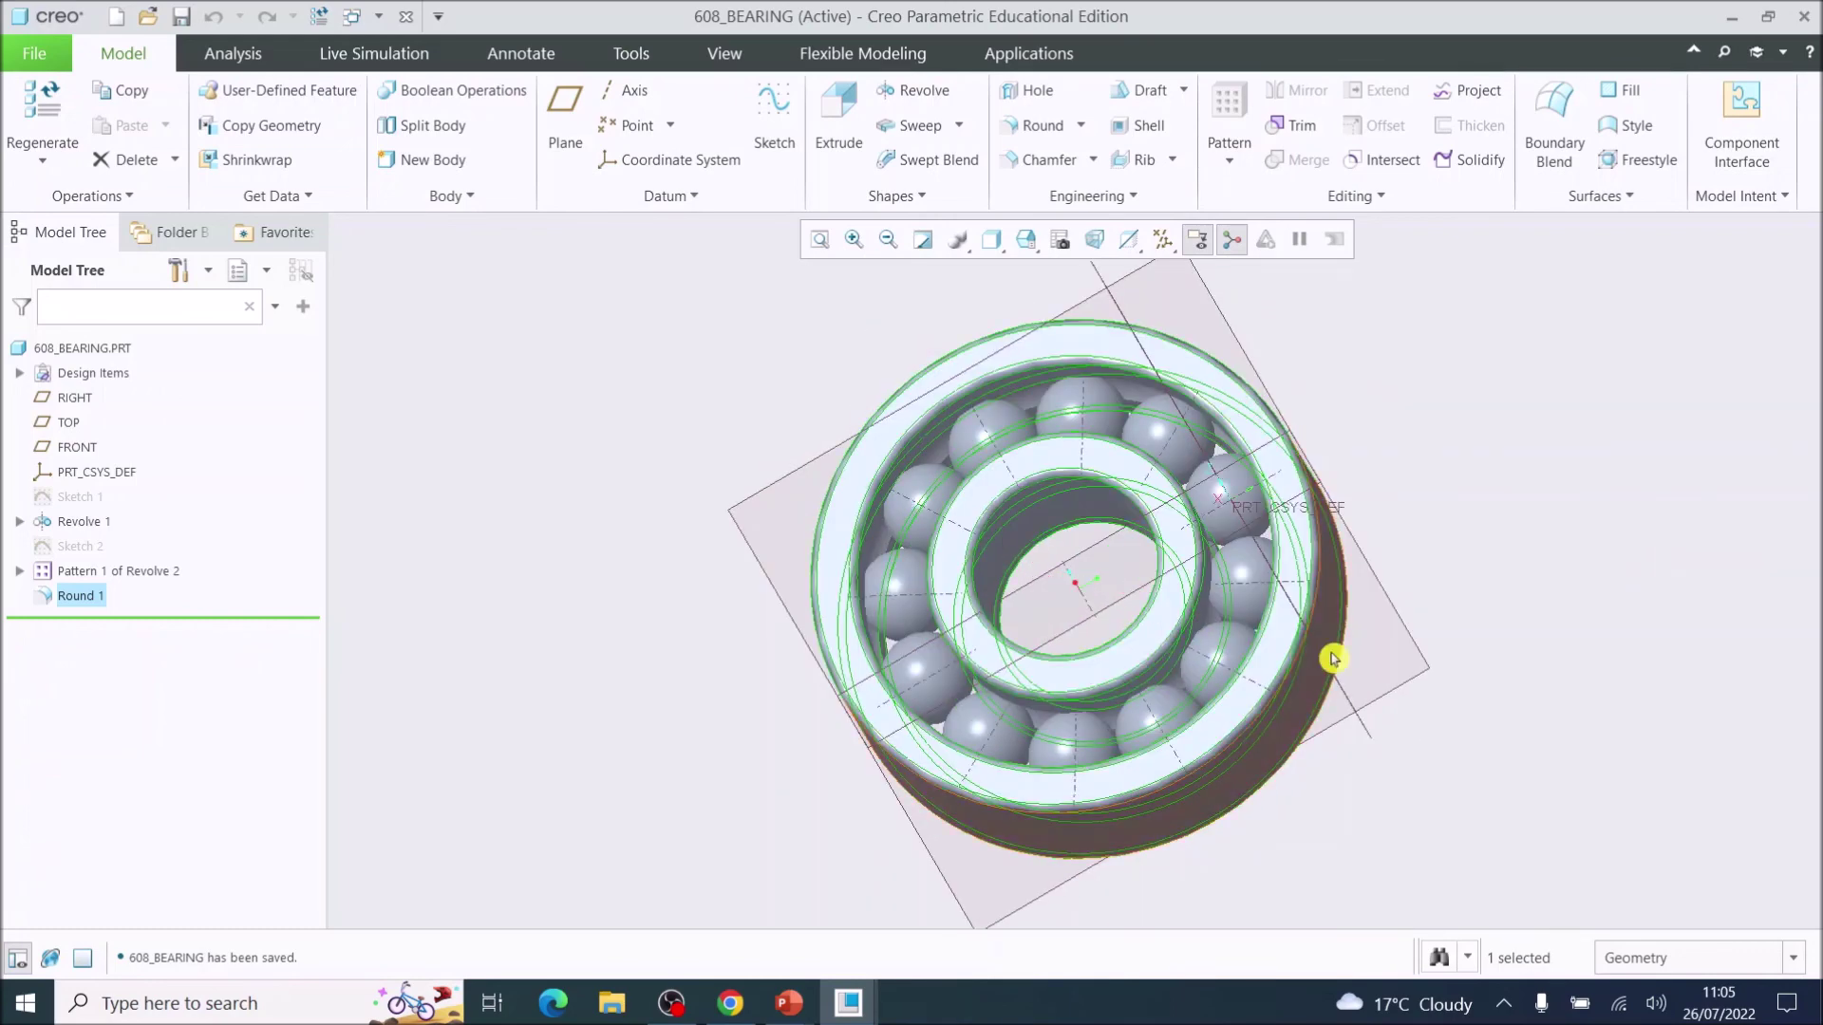
pyautogui.moveTo(1275, 722)
pyautogui.mouseDown(button='middle')
pyautogui.moveTo(1215, 578)
pyautogui.moveTo(765, 565)
pyautogui.moveTo(728, 617)
pyautogui.moveTo(1131, 691)
pyautogui.mouseUp(button='middle')
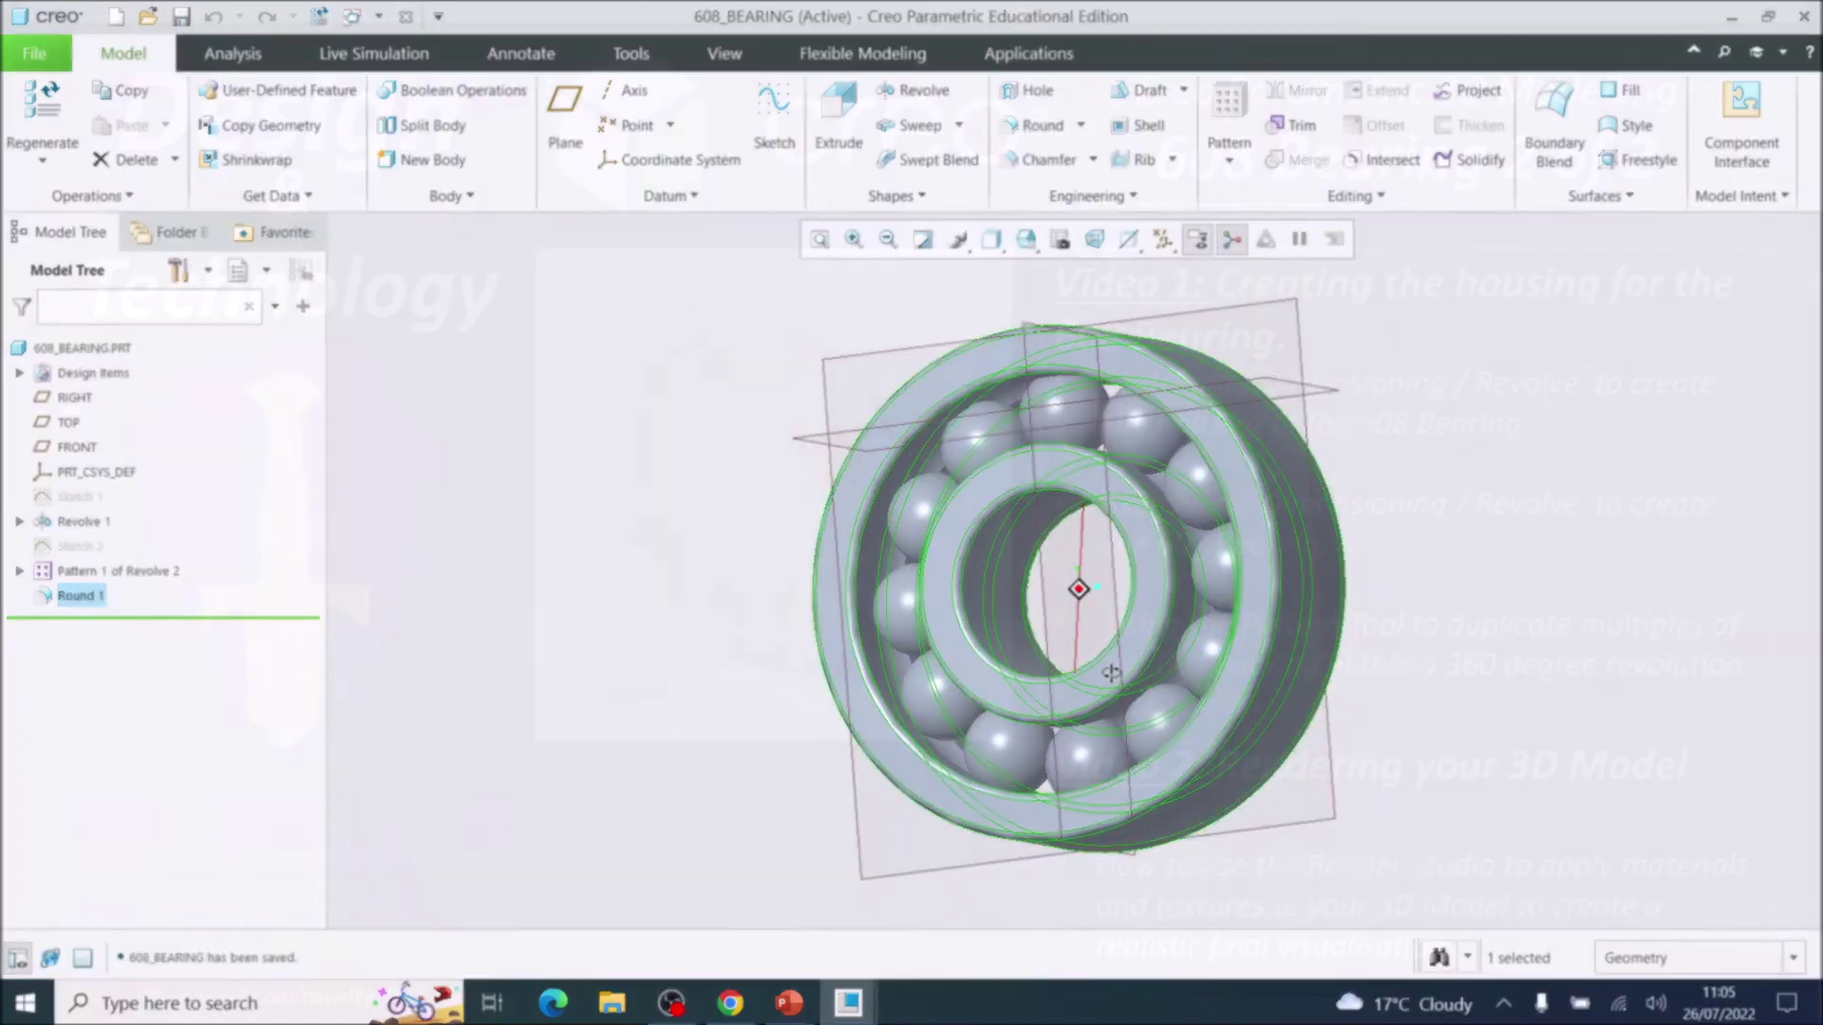